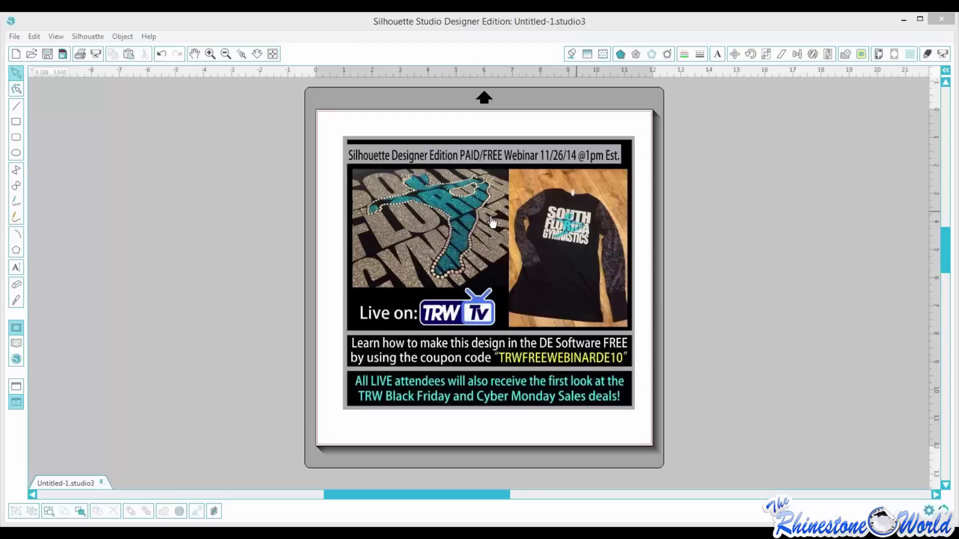
Delete the webinar flyer image covering the sports graphics on the page.
{"action": "left_click", "coordinate": [547, 242]}
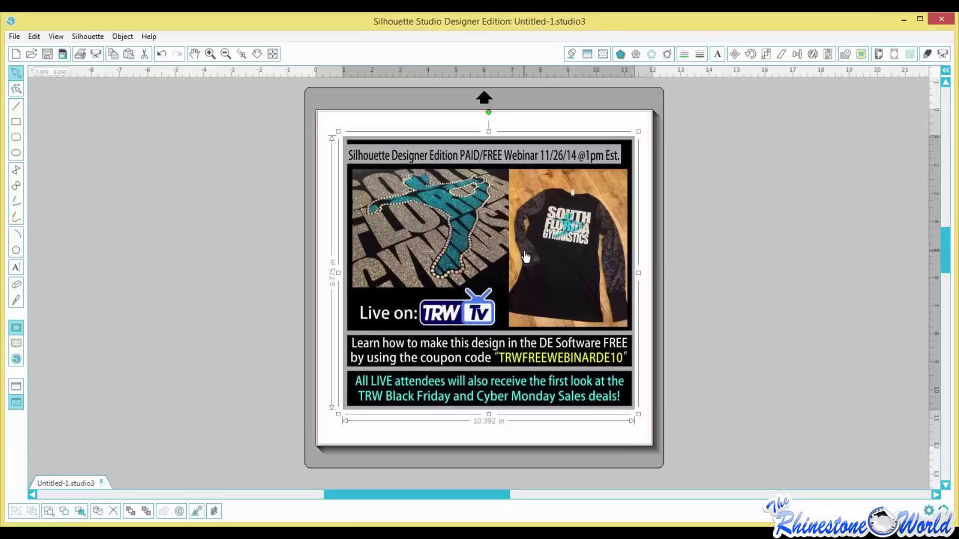
{"action": "key", "text": "Delete"}
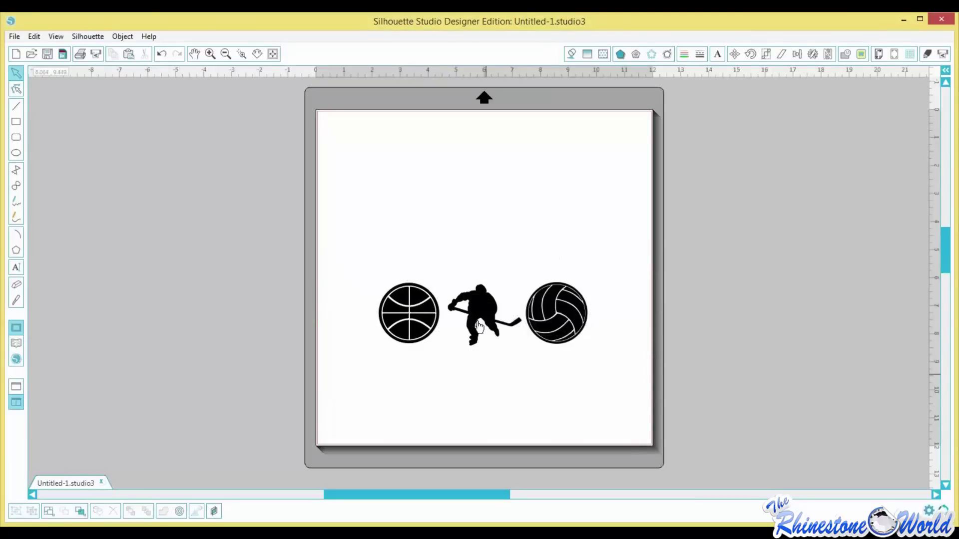
{"action": "left_click", "coordinate": [429, 319]}
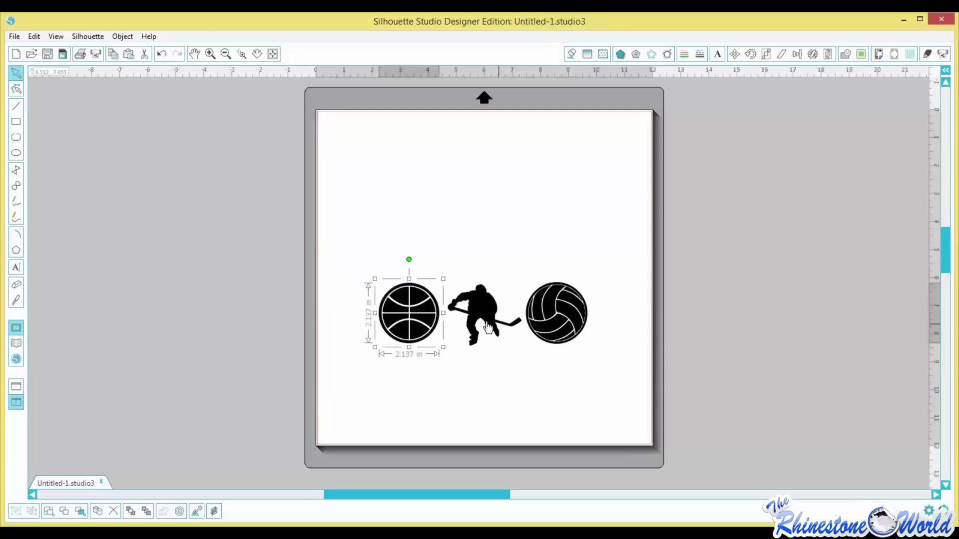
{"action": "left_click", "coordinate": [482, 299]}
{"action": "left_click", "coordinate": [551, 310]}
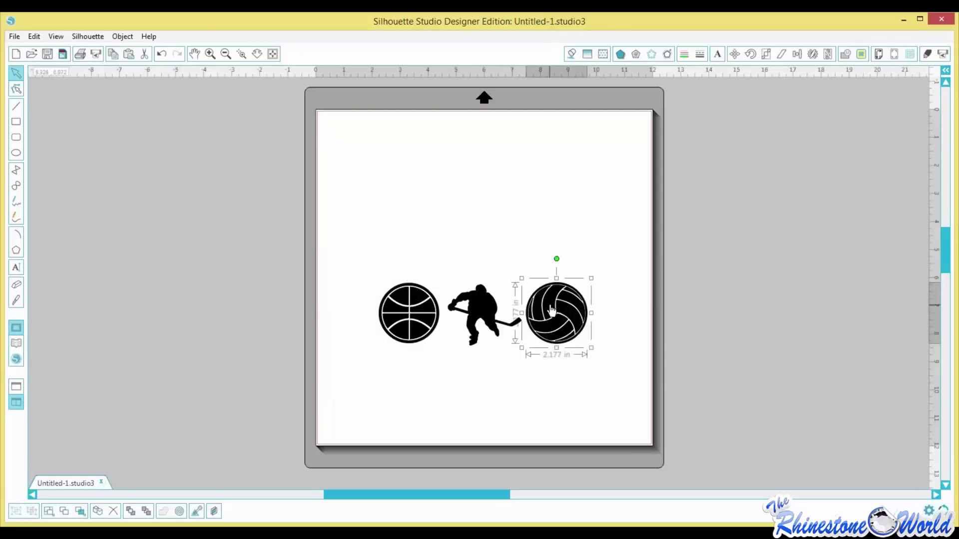
{"action": "left_click", "coordinate": [461, 288]}
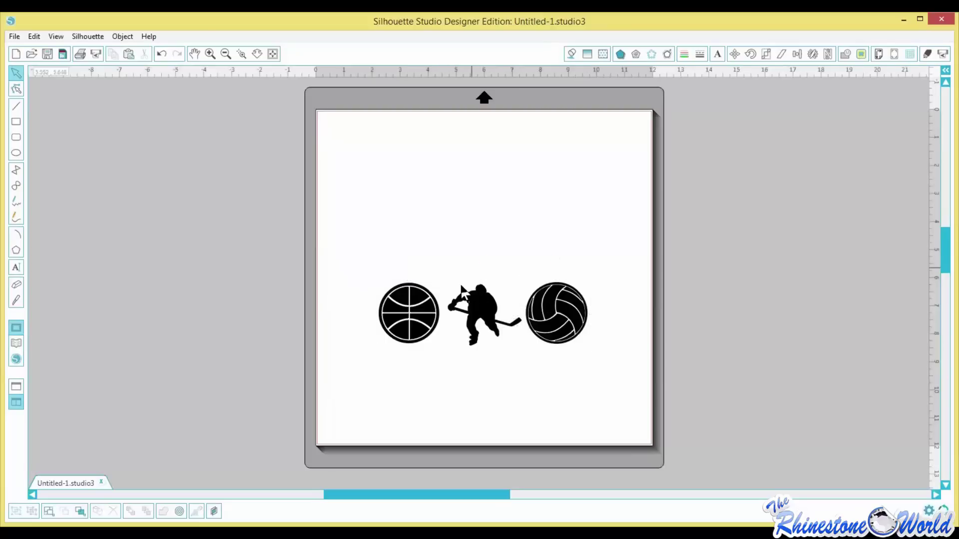
{"action": "left_click", "coordinate": [551, 325]}
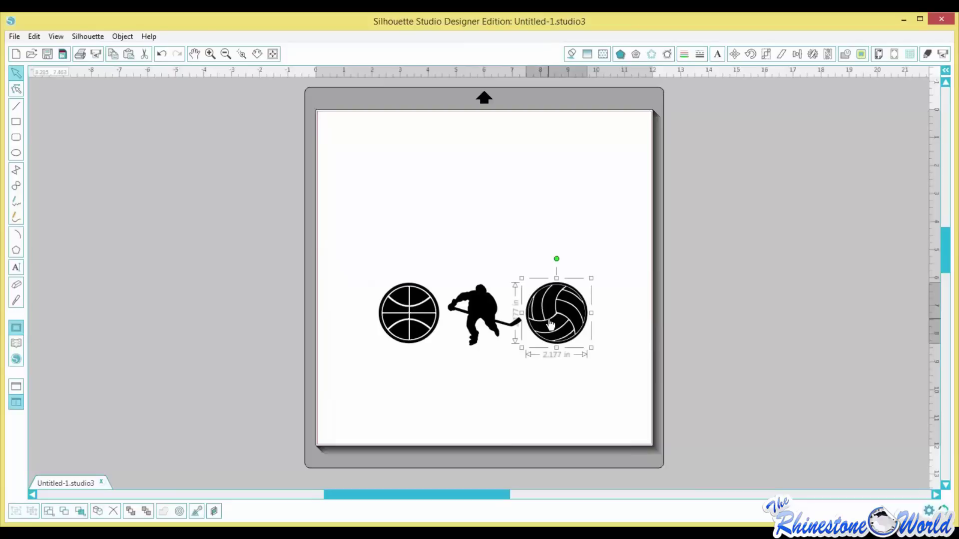
{"action": "left_click", "coordinate": [480, 300]}
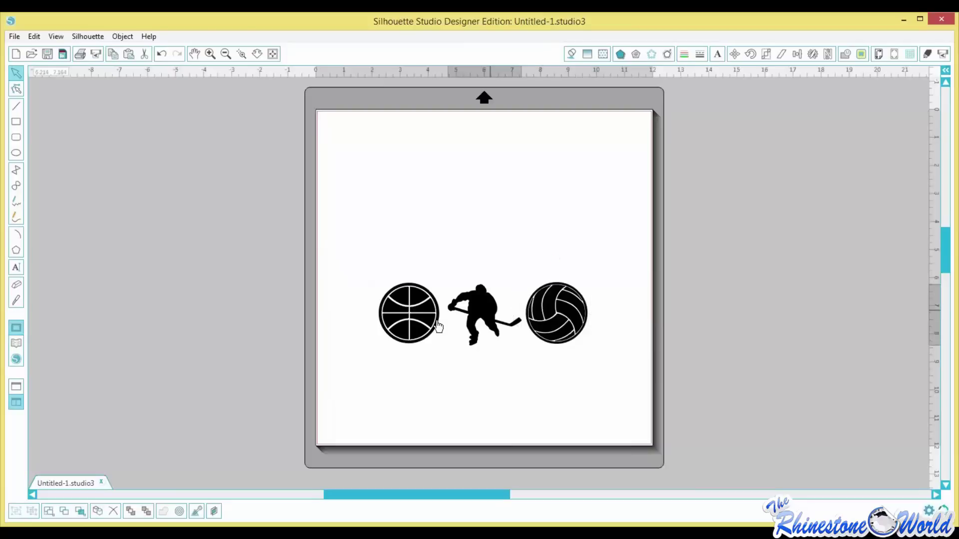
{"action": "left_click", "coordinate": [430, 279]}
Move the basketball, hockey player and volleyball graphics together lower on the page, keeping their row arrangement.
{"action": "left_click_drag", "start_coordinate": [357, 247], "coordinate": [633, 380]}
{"action": "key", "text": "Down"}
{"action": "key", "text": "Down"}
{"action": "key", "text": "Down"}
{"action": "key", "text": "Down"}
{"action": "key", "text": "Down"}
{"action": "key", "text": "Down"}
{"action": "key", "text": "Down"}
{"action": "key", "text": "Down"}
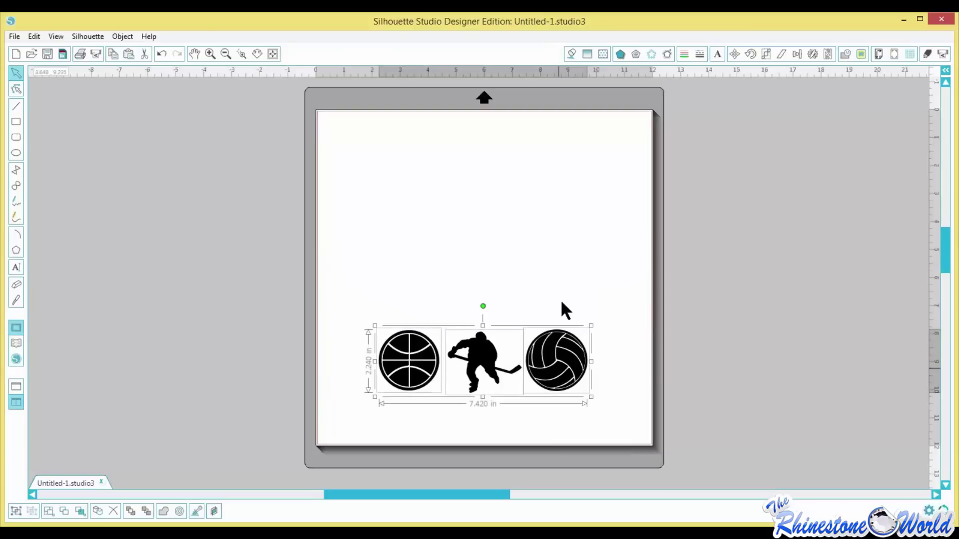
{"action": "left_click", "coordinate": [456, 304]}
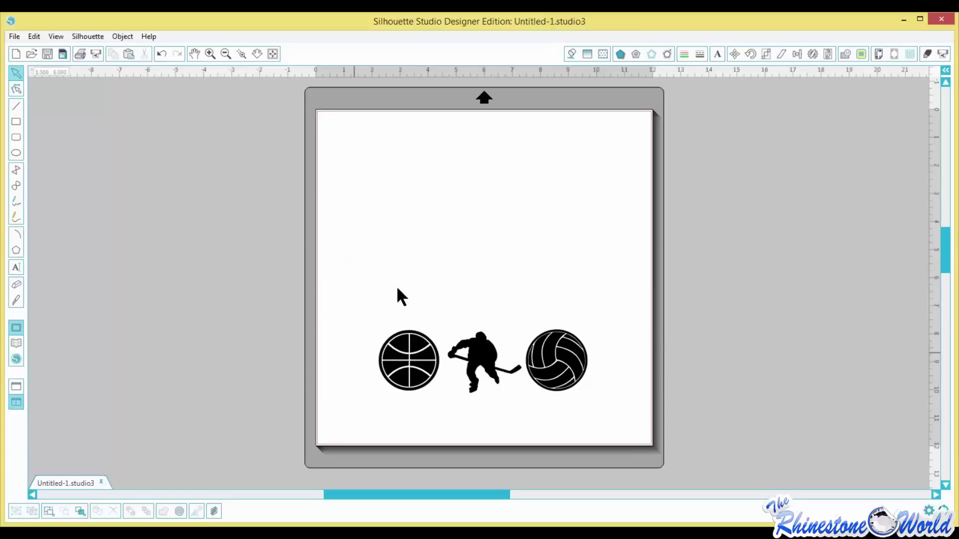
Move the hockey player and volleyball together down to the page's lower edge.
{"action": "left_click", "coordinate": [431, 359]}
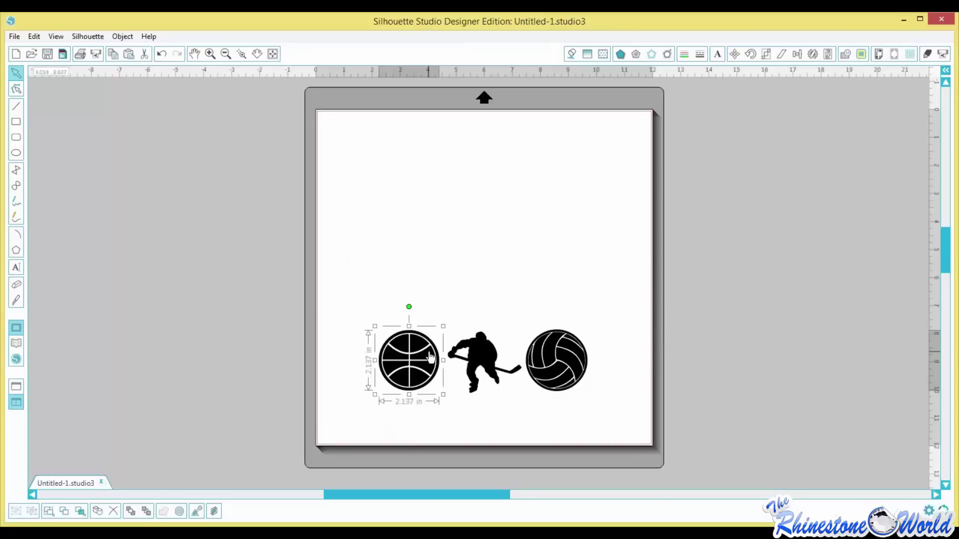
{"action": "left_click", "coordinate": [502, 370]}
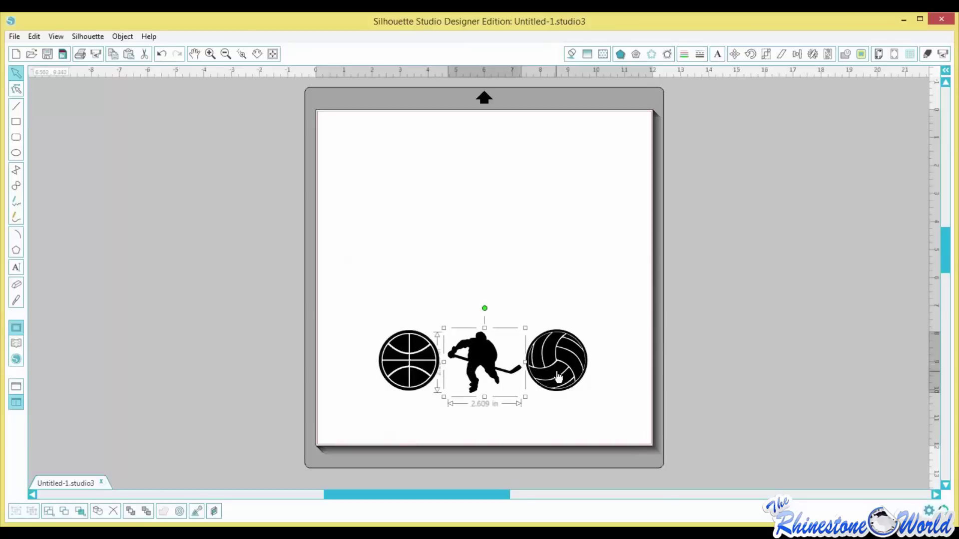
{"action": "left_click", "coordinate": [560, 367], "text": "shift"}
{"action": "left_click_drag", "start_coordinate": [561, 369], "coordinate": [563, 424]}
Move the basketball to the horizontal middle of the page, just above the hockey player, and leave it deselected.
{"action": "left_click", "coordinate": [431, 377]}
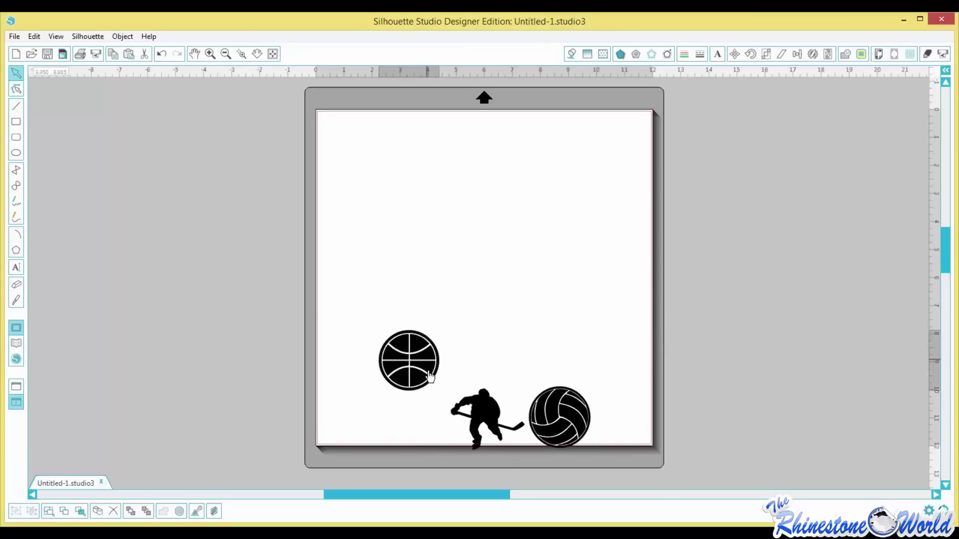
{"action": "left_click_drag", "start_coordinate": [430, 377], "coordinate": [453, 347]}
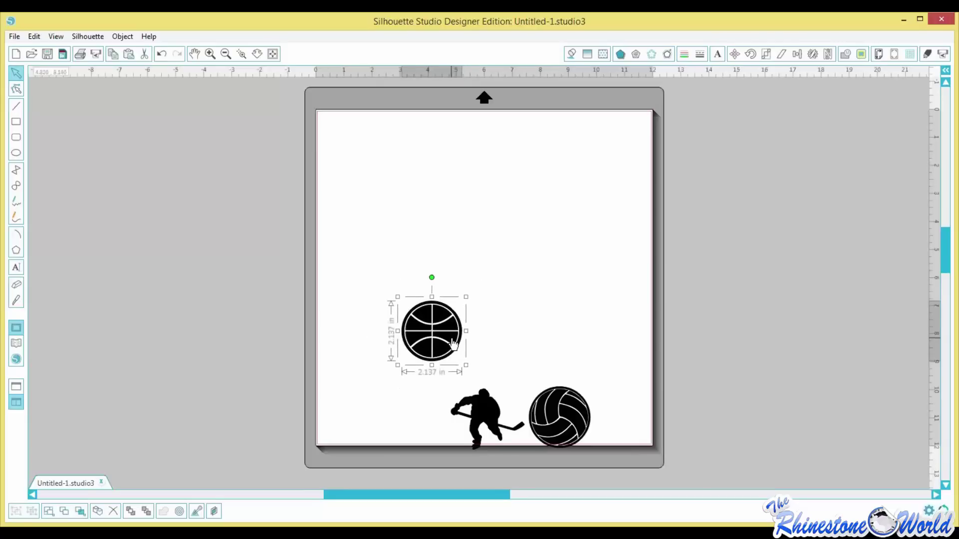
{"action": "left_click", "coordinate": [479, 336]}
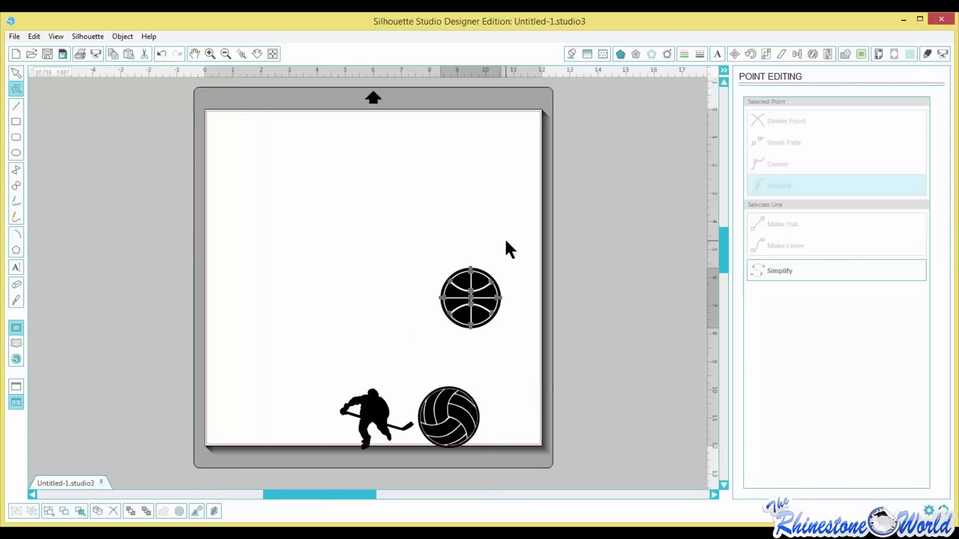
{"action": "left_click", "coordinate": [483, 304]}
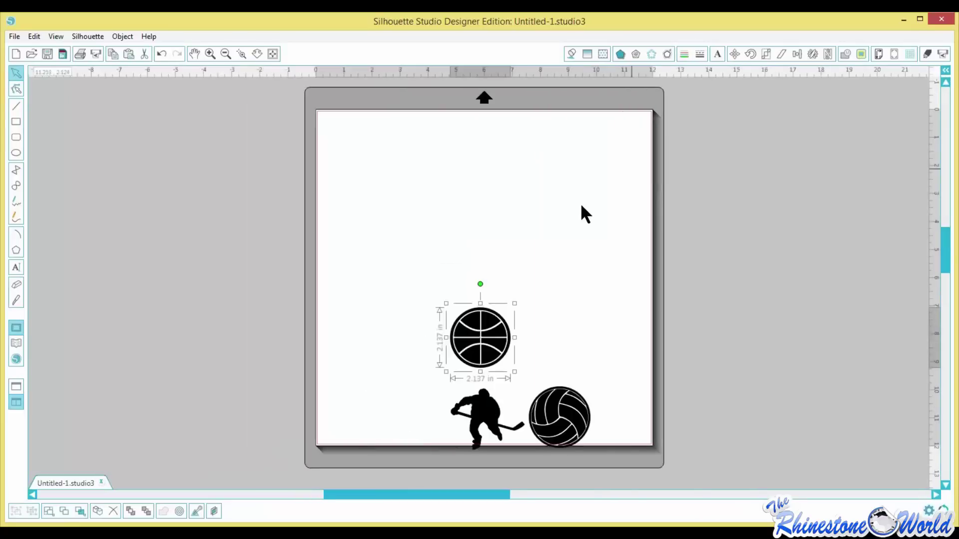
{"action": "left_click", "coordinate": [159, 218]}
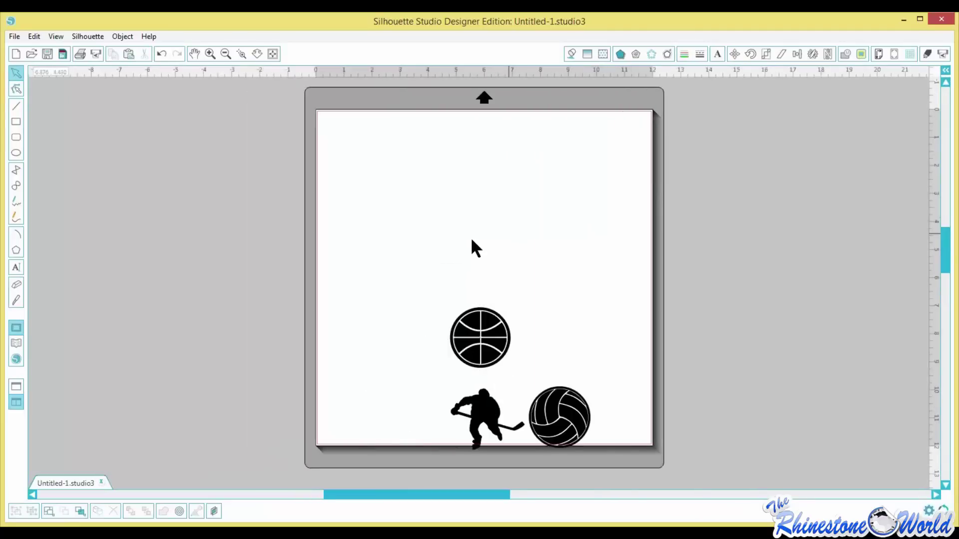
Add the text BASKETBALL in the upper part of the page, above the sports graphics.
{"action": "left_click", "coordinate": [17, 272]}
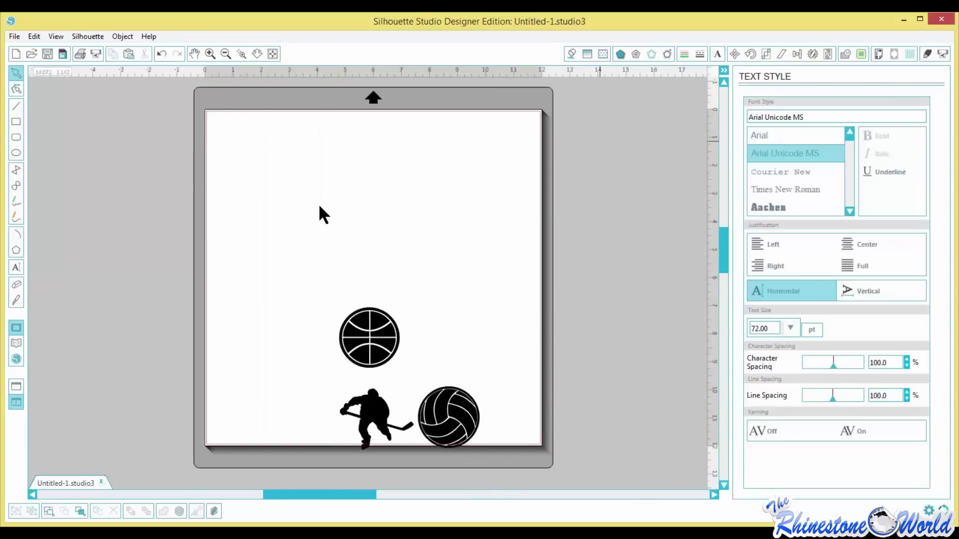
{"action": "left_click", "coordinate": [20, 271]}
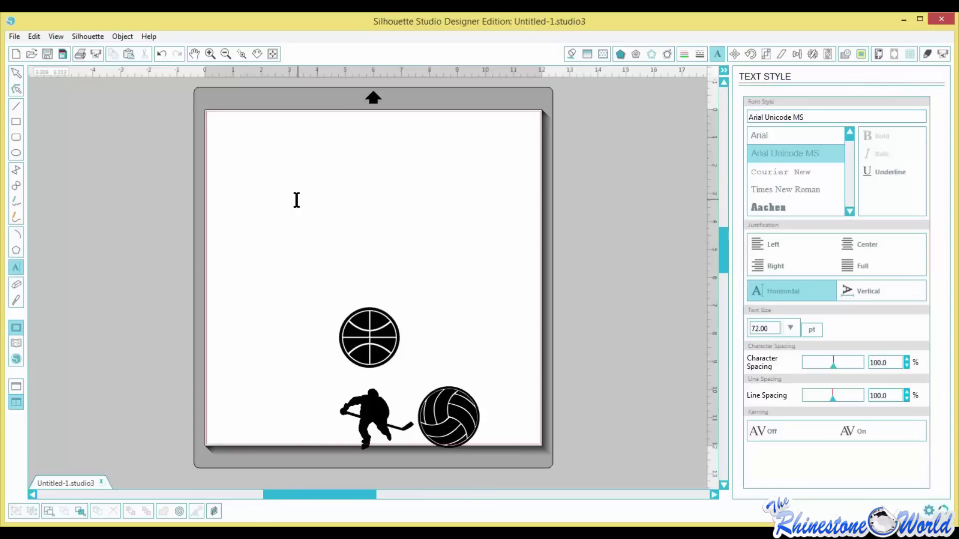
{"action": "left_click", "coordinate": [337, 221]}
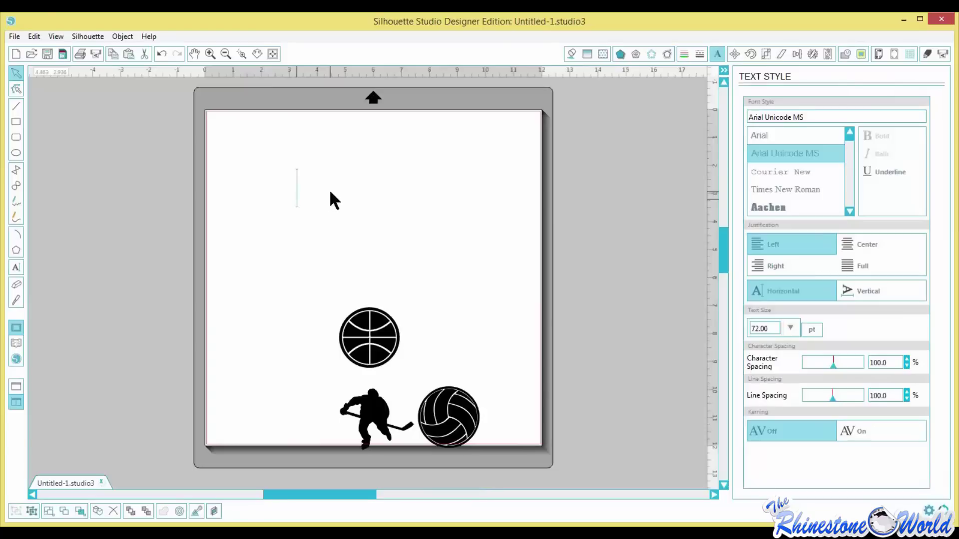
{"action": "type", "text": "BASKETBALL"}
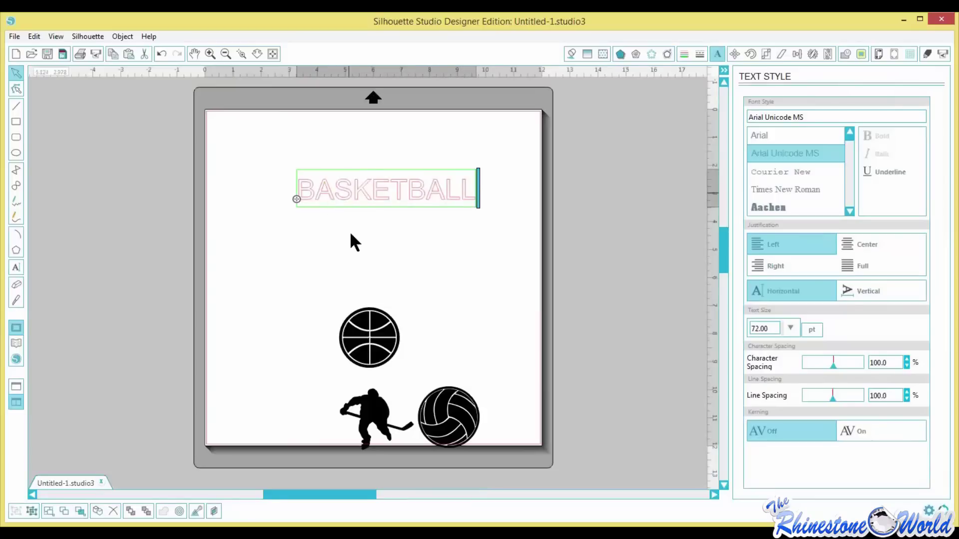
{"action": "key", "text": "Escape"}
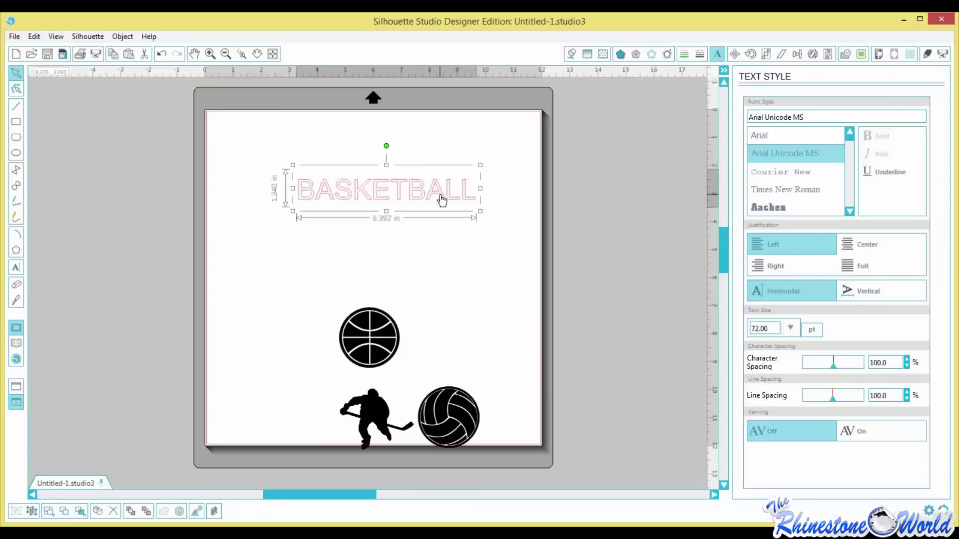
{"action": "left_click_drag", "start_coordinate": [443, 200], "coordinate": [431, 206]}
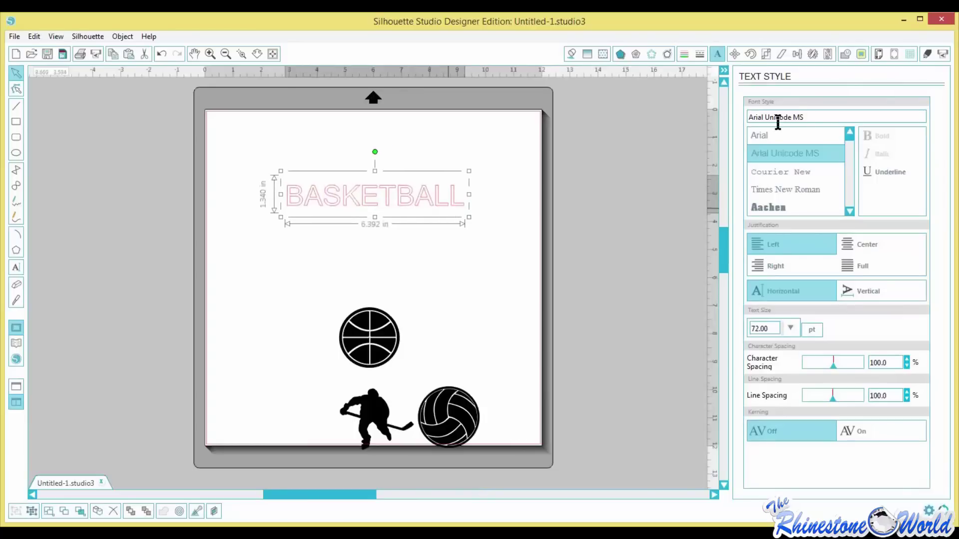
Change the font of the BASKETBALL text to Impact.
{"action": "left_click", "coordinate": [819, 116]}
{"action": "left_click_drag", "start_coordinate": [821, 116], "coordinate": [727, 121]}
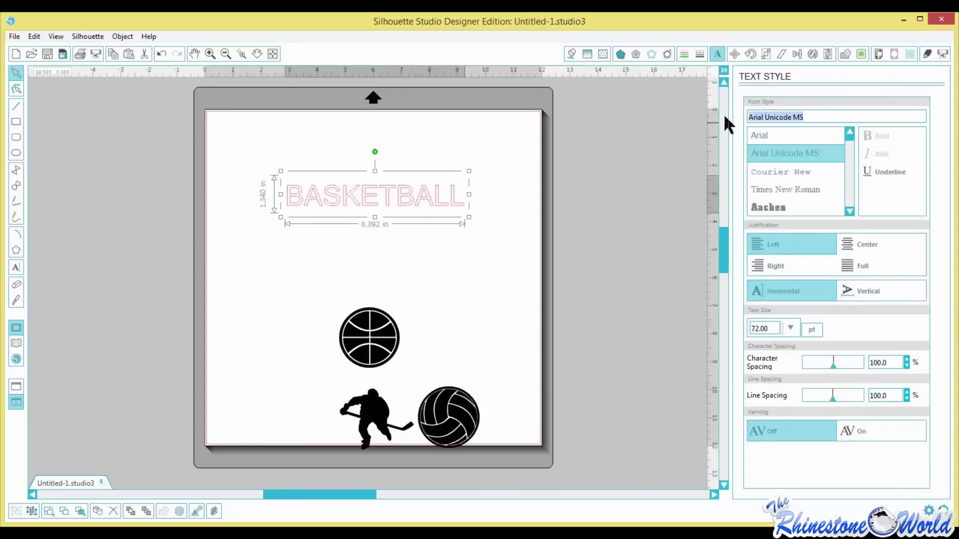
{"action": "type", "text": "IMPact"}
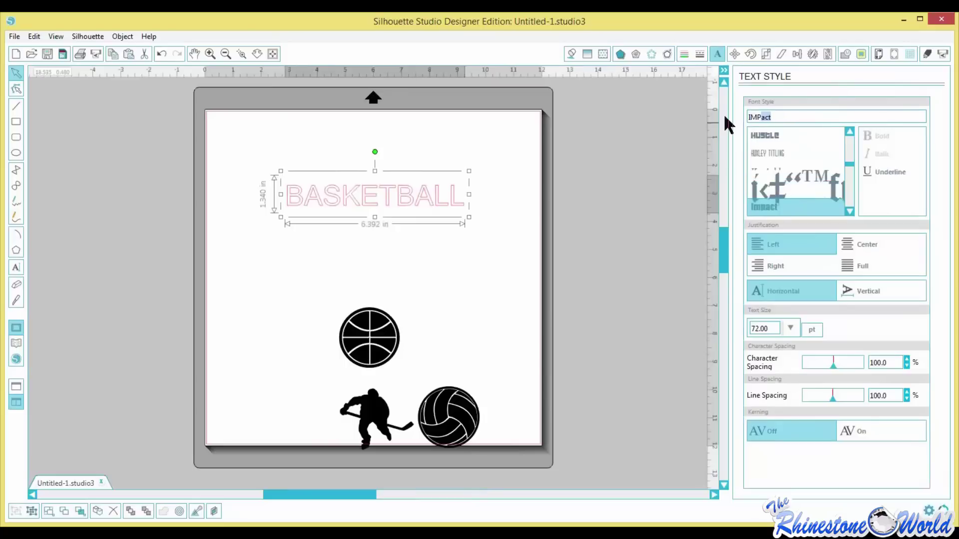
{"action": "key", "text": "Return"}
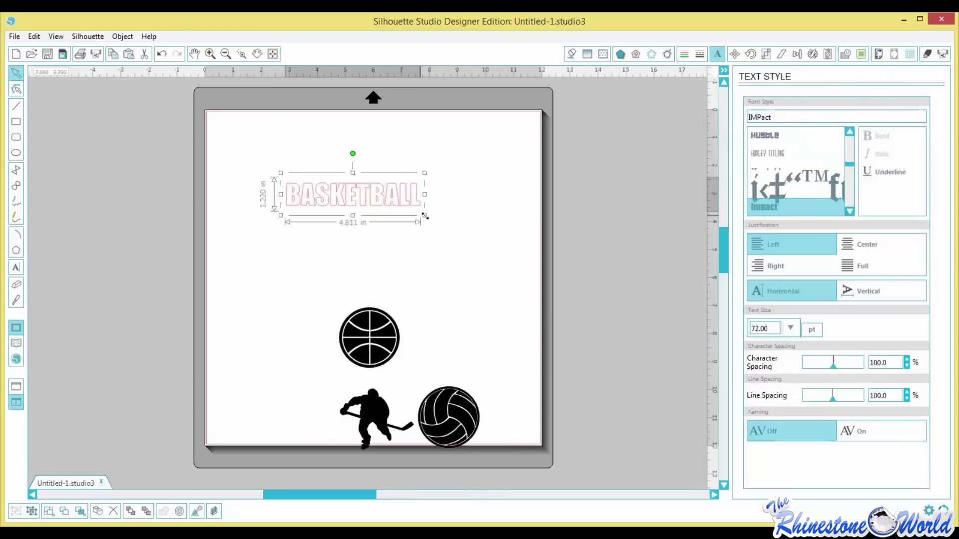
Enlarge the BASKETBALL text to about 10 in wide and position it across the page above the basketball.
{"action": "left_click_drag", "start_coordinate": [425, 216], "coordinate": [511, 212]}
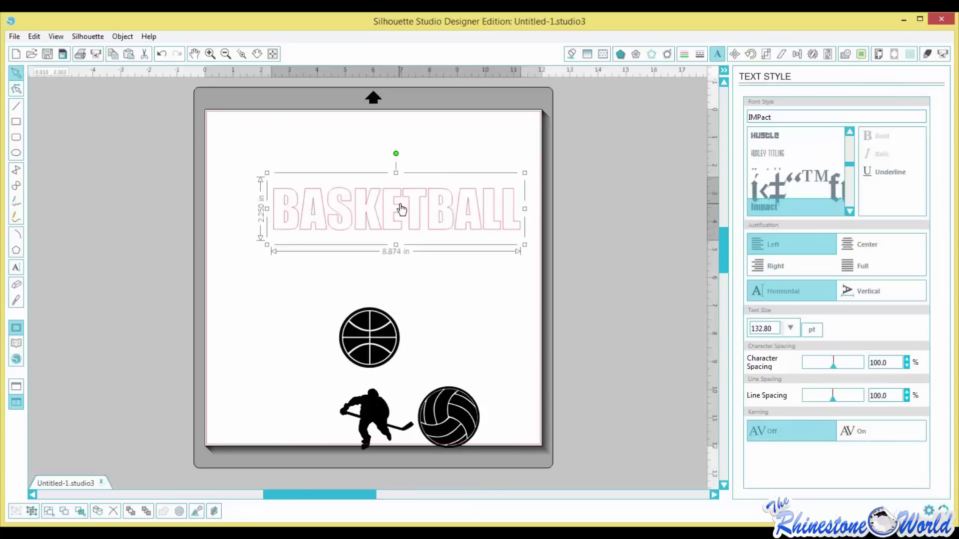
{"action": "scroll", "coordinate": [403, 209], "scroll_direction": "up", "scroll_amount": 1}
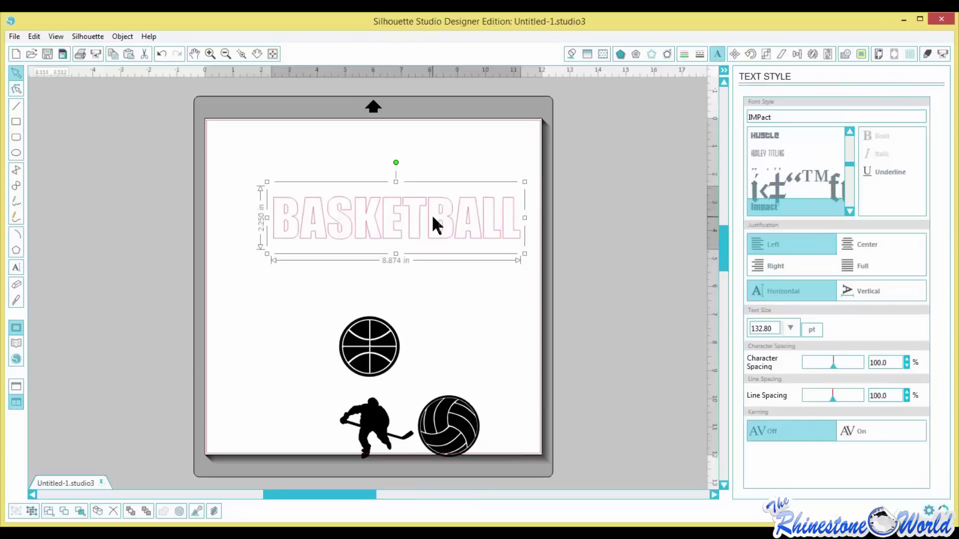
{"action": "left_click_drag", "start_coordinate": [452, 232], "coordinate": [439, 229]}
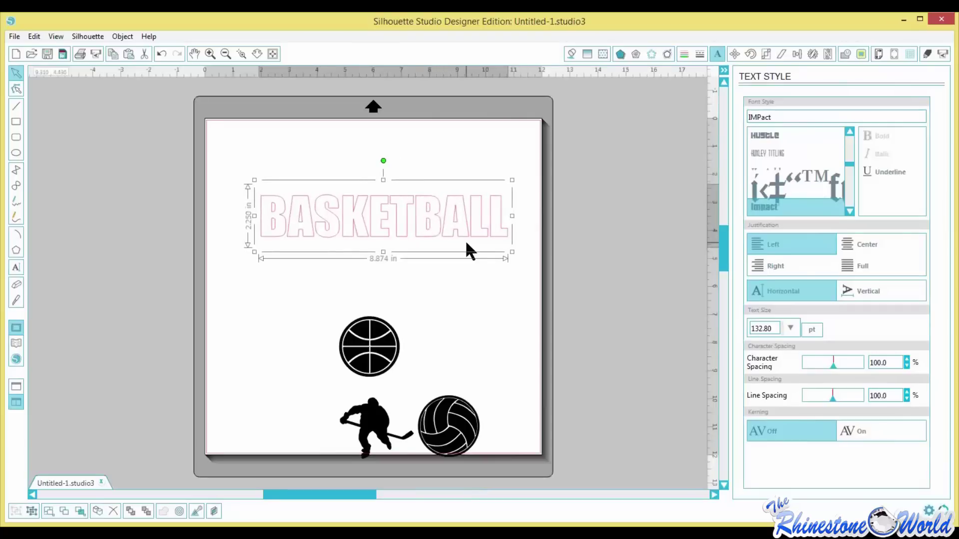
{"action": "left_click_drag", "start_coordinate": [443, 232], "coordinate": [447, 242]}
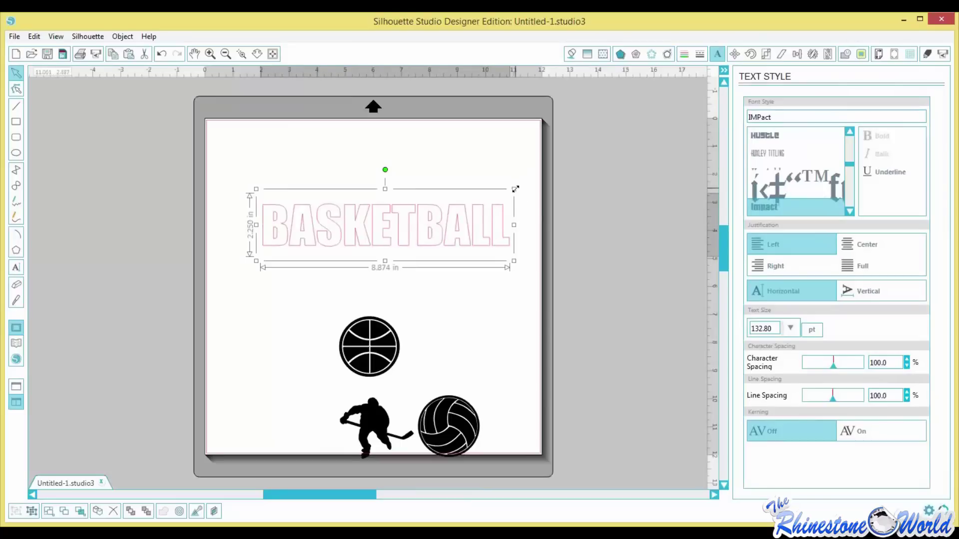
{"action": "left_click_drag", "start_coordinate": [503, 215], "coordinate": [530, 216]}
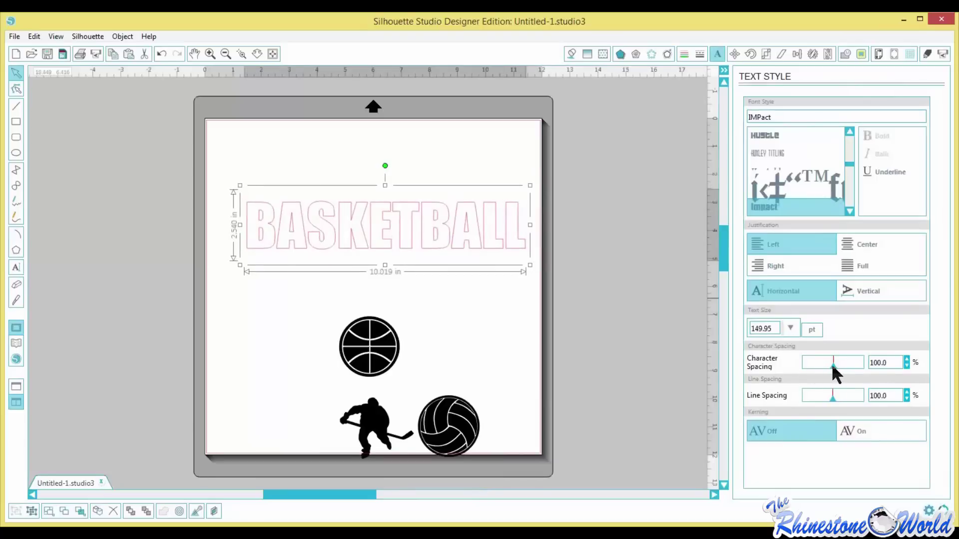
Tighten the BASKETBALL text's character spacing to 94.9% and move the word nearer the page's upper edge.
{"action": "left_click_drag", "start_coordinate": [833, 367], "coordinate": [832, 367]}
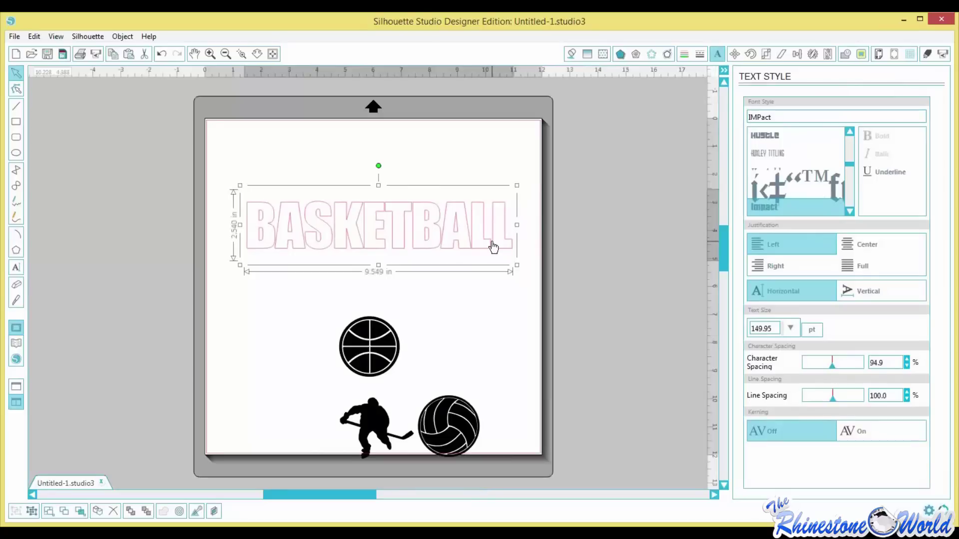
{"action": "left_click_drag", "start_coordinate": [494, 247], "coordinate": [497, 207]}
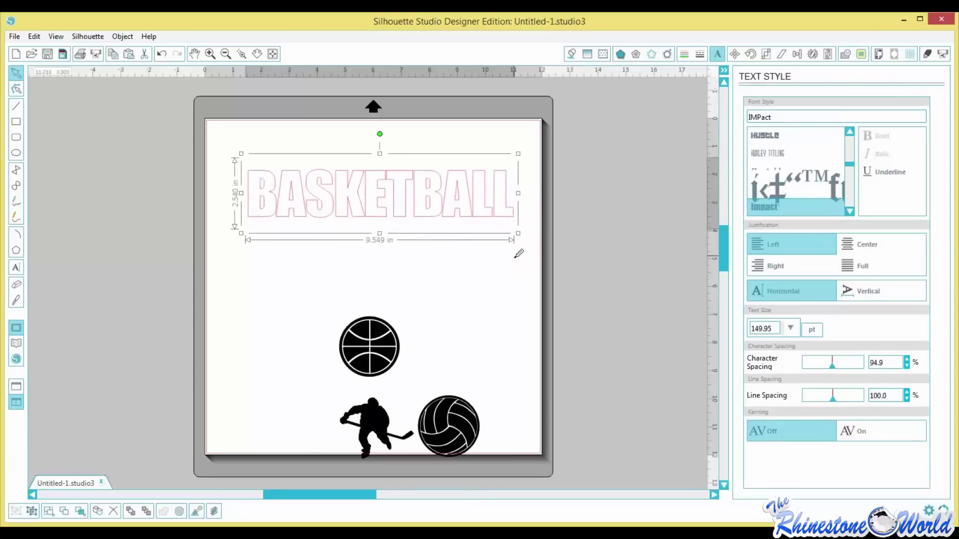
Duplicate the BASKETBALL text, place the copy below the original, and change the copy's wording to MOM.
{"action": "key", "text": "ctrl+d"}
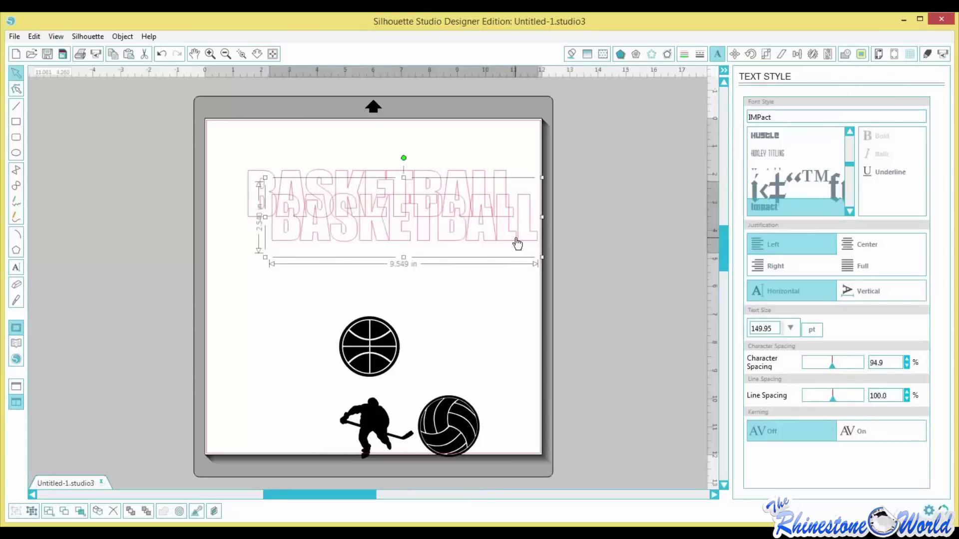
{"action": "left_click_drag", "start_coordinate": [415, 224], "coordinate": [377, 272]}
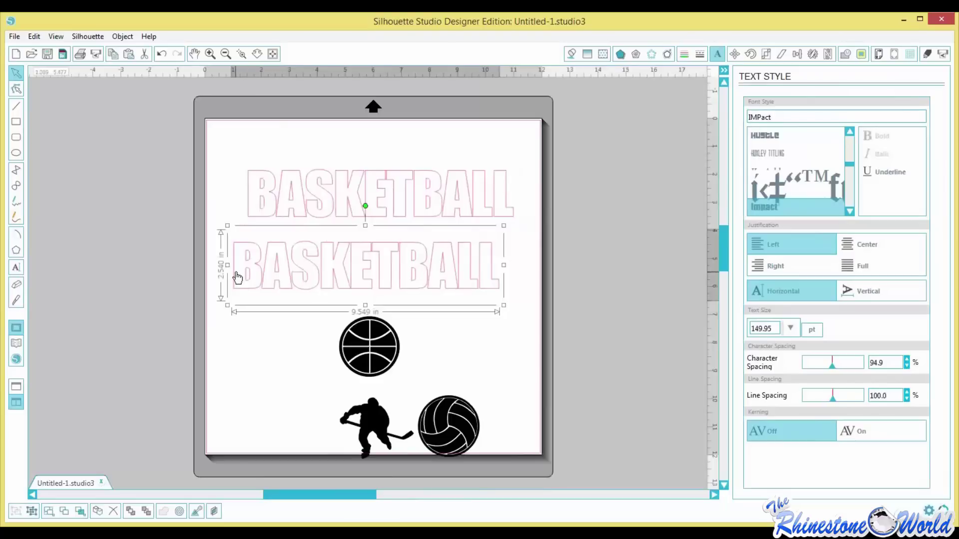
{"action": "double_click", "coordinate": [237, 276]}
{"action": "left_click_drag", "start_coordinate": [235, 271], "coordinate": [517, 289]}
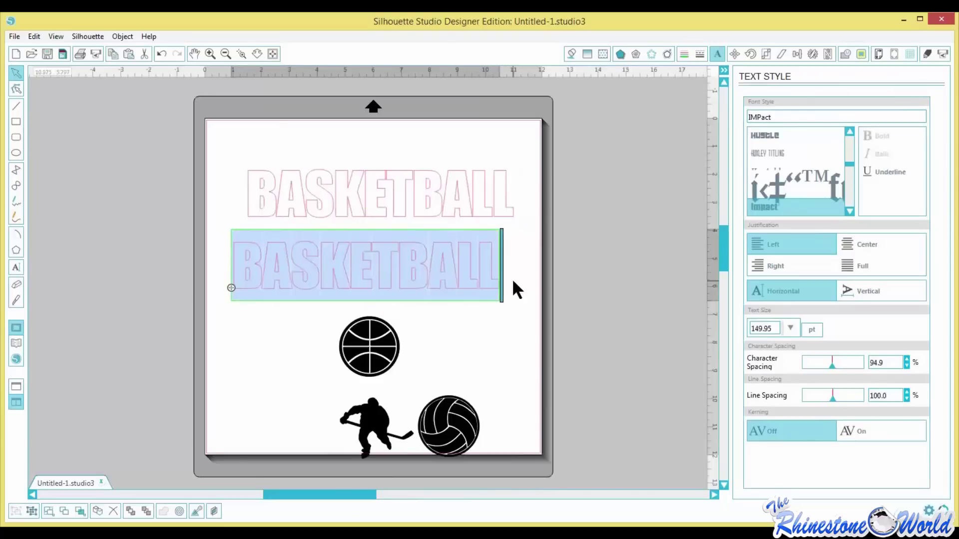
{"action": "type", "text": "MOM"}
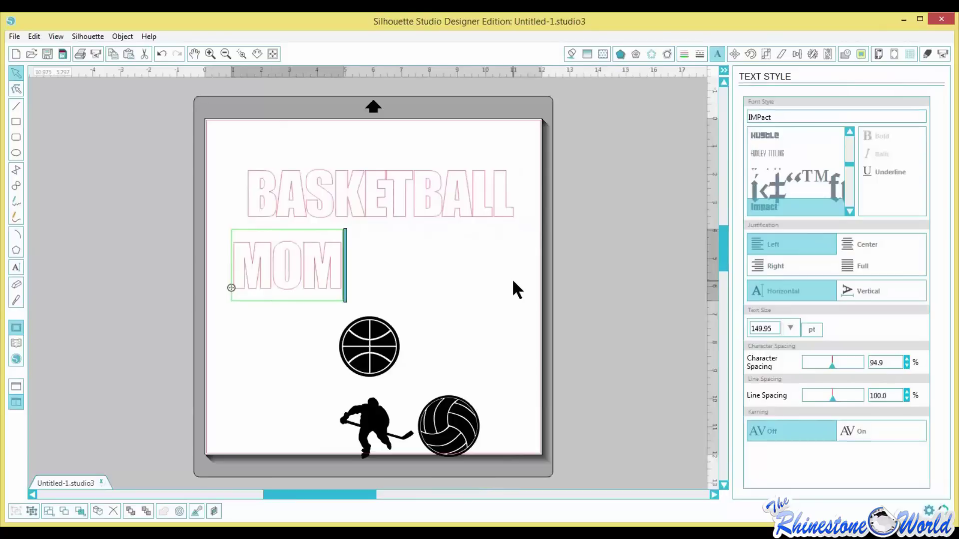
{"action": "left_click", "coordinate": [234, 193]}
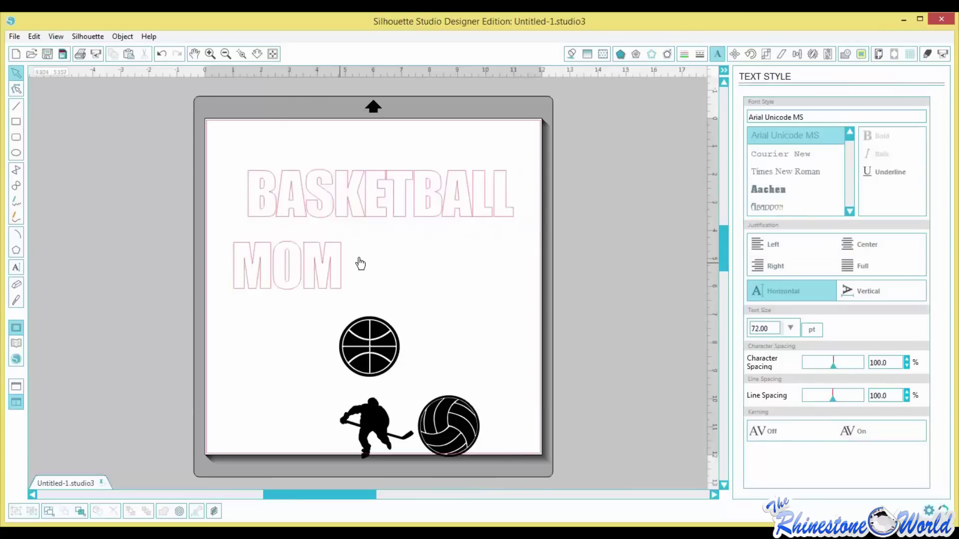
Align MOM directly beneath the left end of BASKETBALL and enlarge it to about 343 pt to span the word above.
{"action": "left_click_drag", "start_coordinate": [340, 264], "coordinate": [355, 245]}
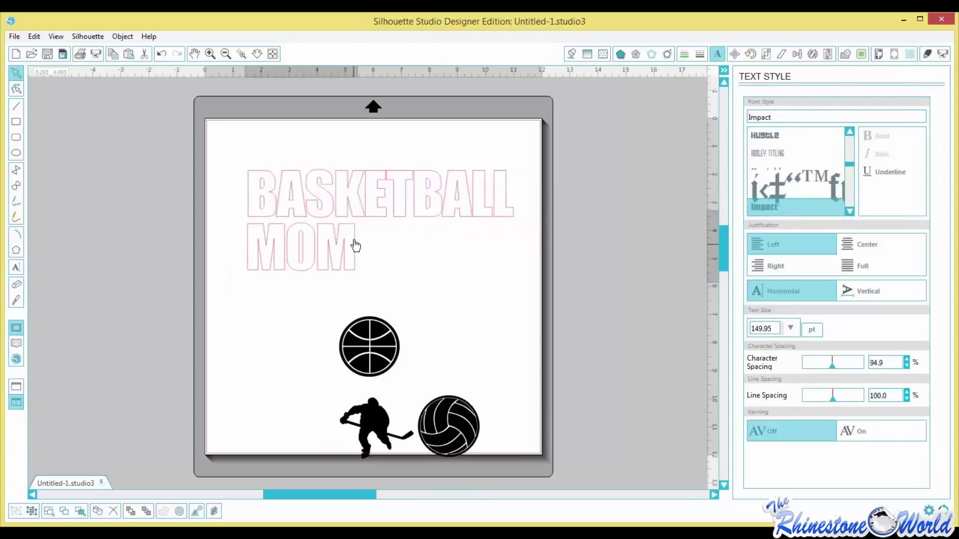
{"action": "left_click", "coordinate": [368, 274]}
{"action": "left_click", "coordinate": [356, 265]}
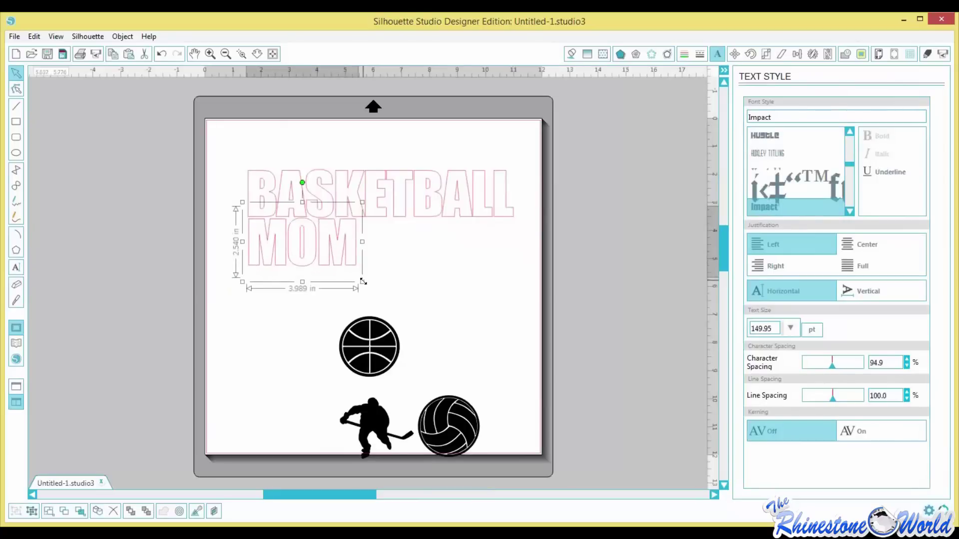
{"action": "left_click_drag", "start_coordinate": [366, 283], "coordinate": [366, 283]}
{"action": "left_click_drag", "start_coordinate": [435, 327], "coordinate": [479, 356]}
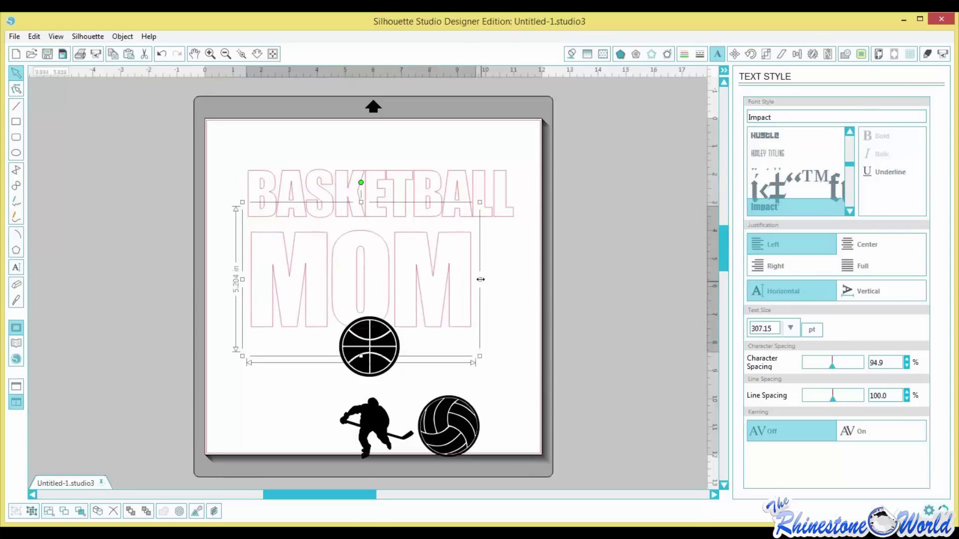
{"action": "left_click_drag", "start_coordinate": [499, 278], "coordinate": [517, 279]}
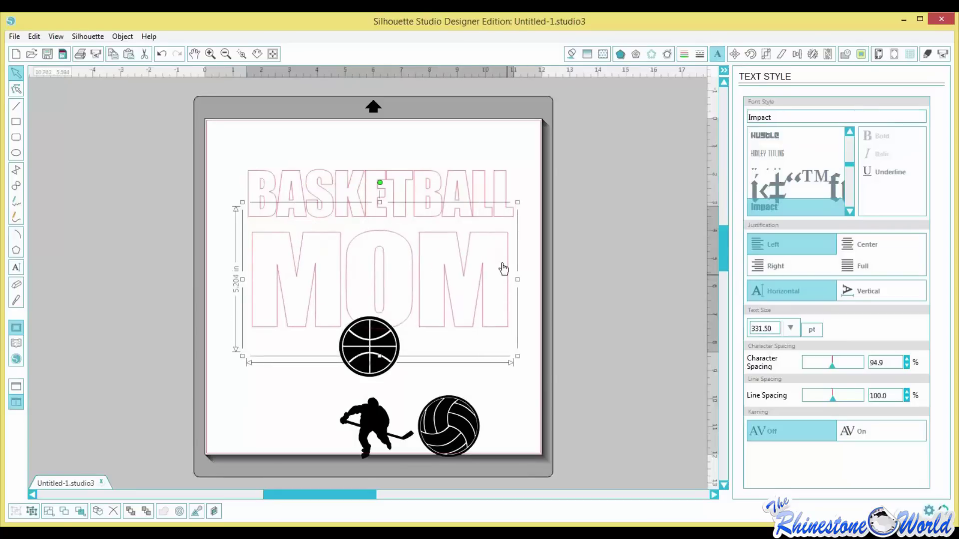
{"action": "left_click_drag", "start_coordinate": [504, 269], "coordinate": [507, 265]}
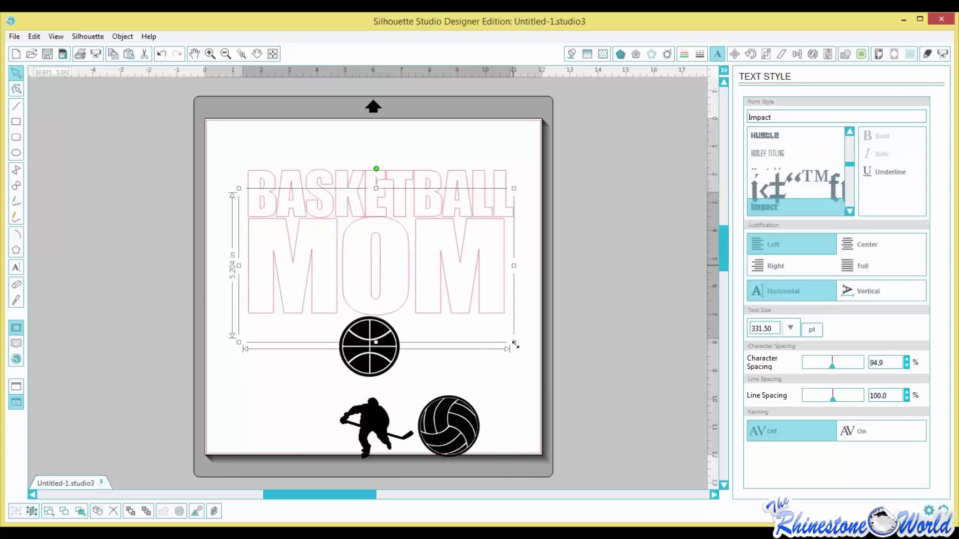
{"action": "left_click_drag", "start_coordinate": [521, 349], "coordinate": [524, 352]}
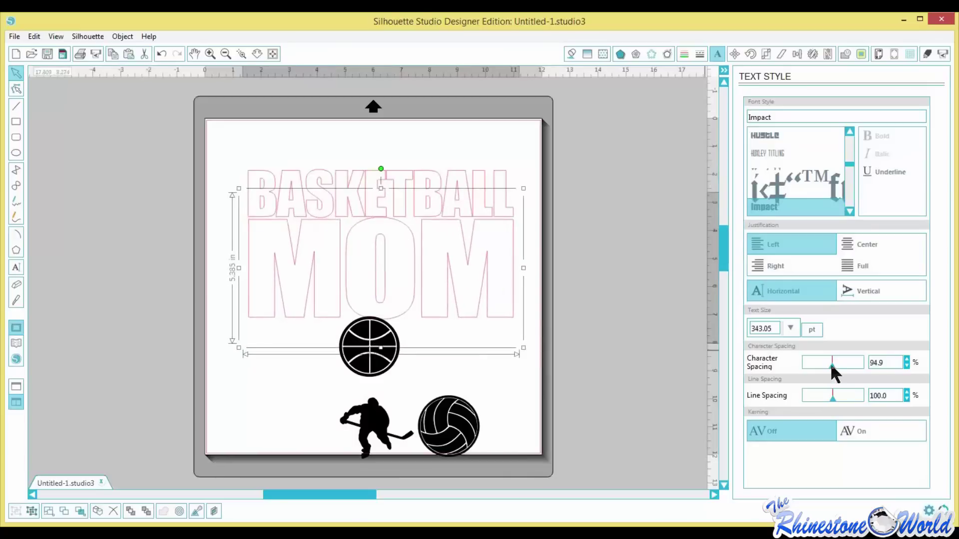
Tighten MOM's character spacing to 92.8% and stretch the word to match the full width of BASKETBALL.
{"action": "left_click_drag", "start_coordinate": [832, 367], "coordinate": [833, 374]}
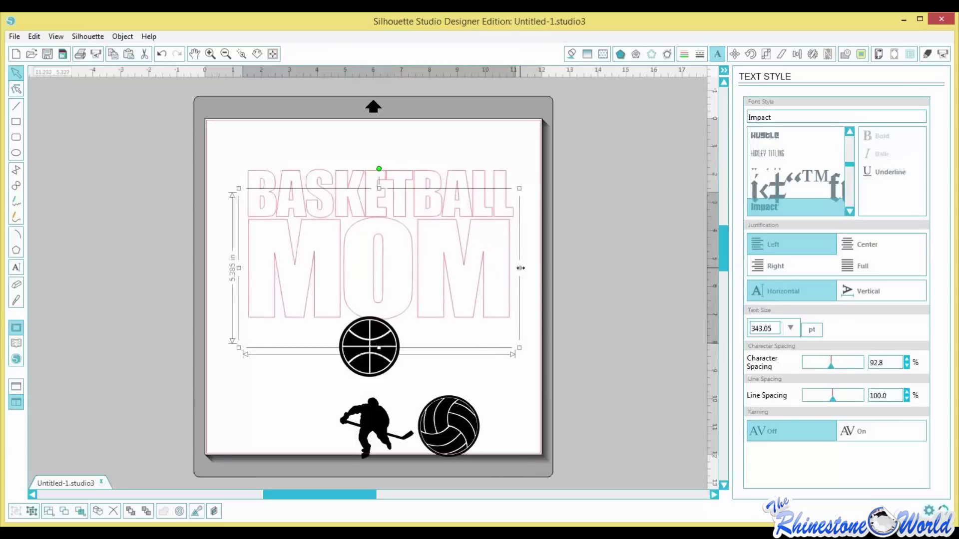
{"action": "left_click_drag", "start_coordinate": [521, 268], "coordinate": [531, 274]}
{"action": "left_click", "coordinate": [409, 261]}
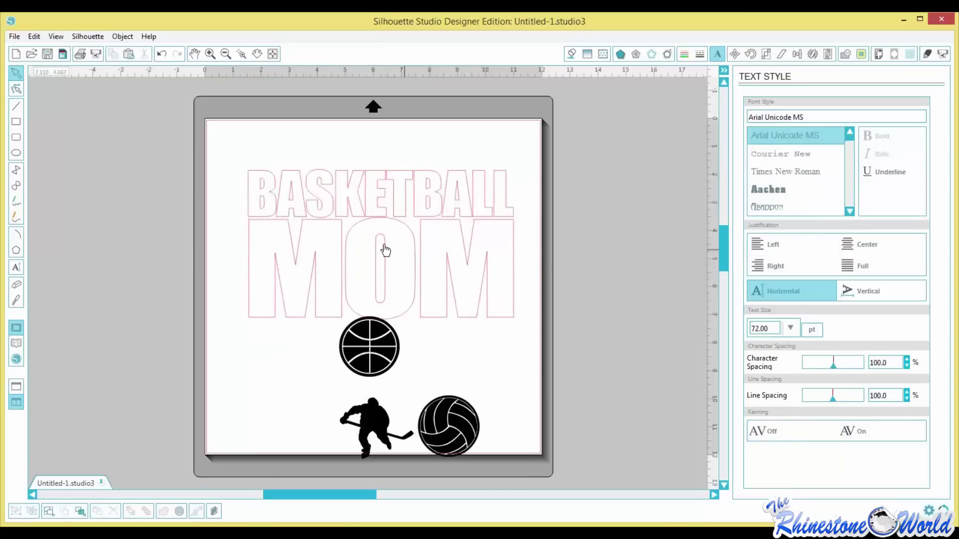
{"action": "left_click", "coordinate": [246, 269]}
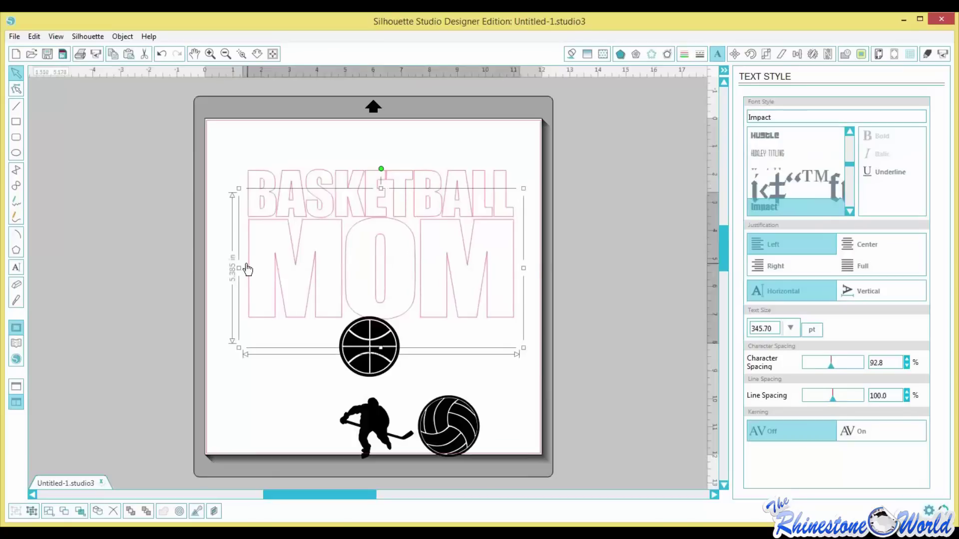
{"action": "left_click", "coordinate": [274, 155]}
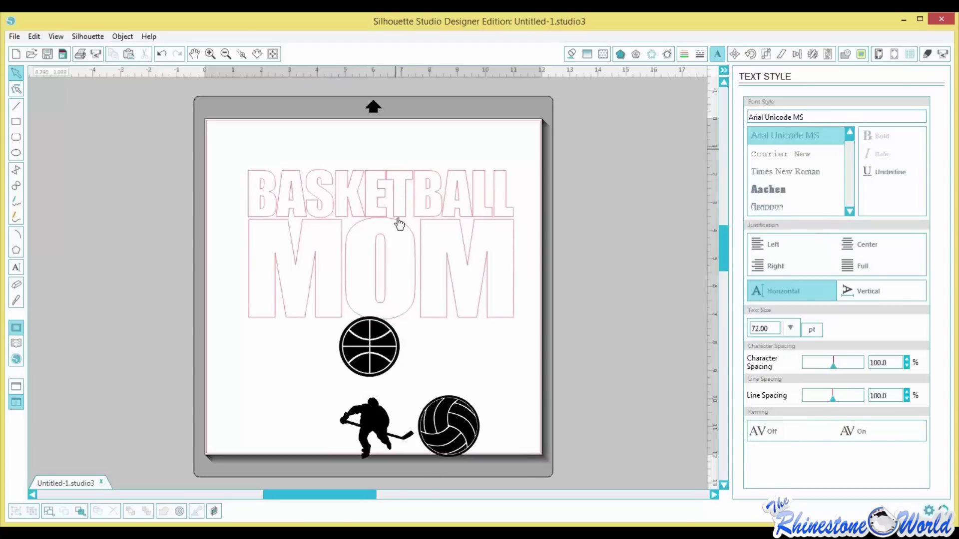
Group the BASKETBALL and MOM texts into one object.
{"action": "left_click", "coordinate": [401, 232]}
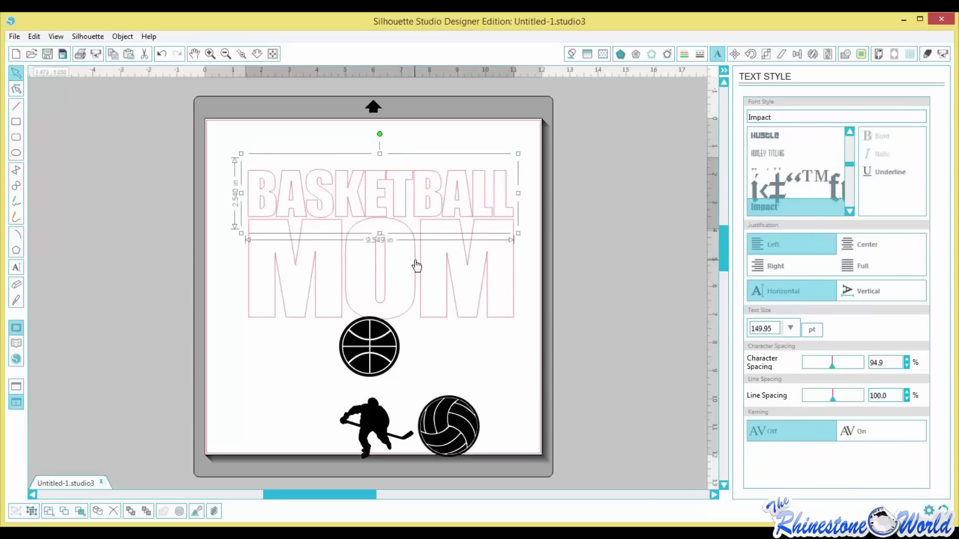
{"action": "left_click", "coordinate": [417, 266], "text": "shift"}
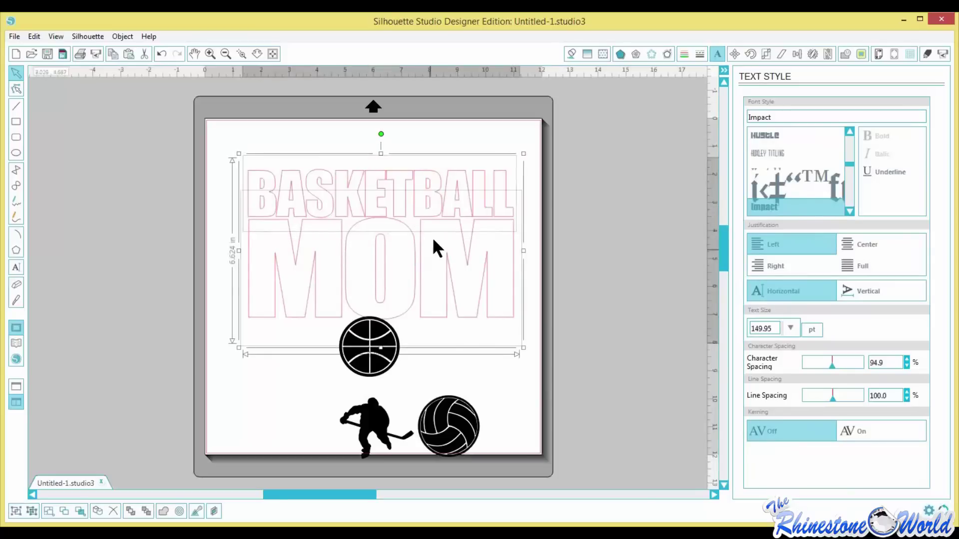
{"action": "left_click", "coordinate": [462, 182]}
{"action": "left_click", "coordinate": [465, 183]}
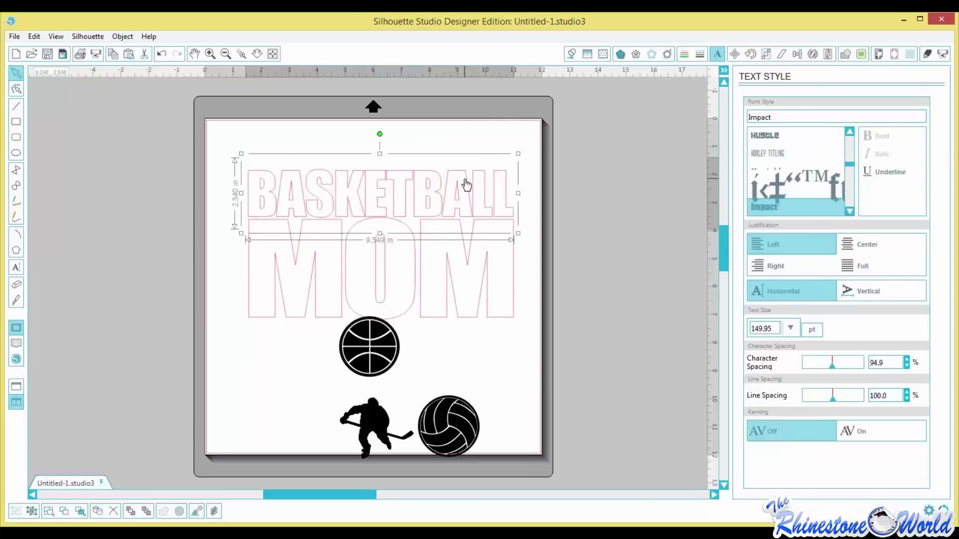
{"action": "left_click", "coordinate": [467, 274], "text": "shift"}
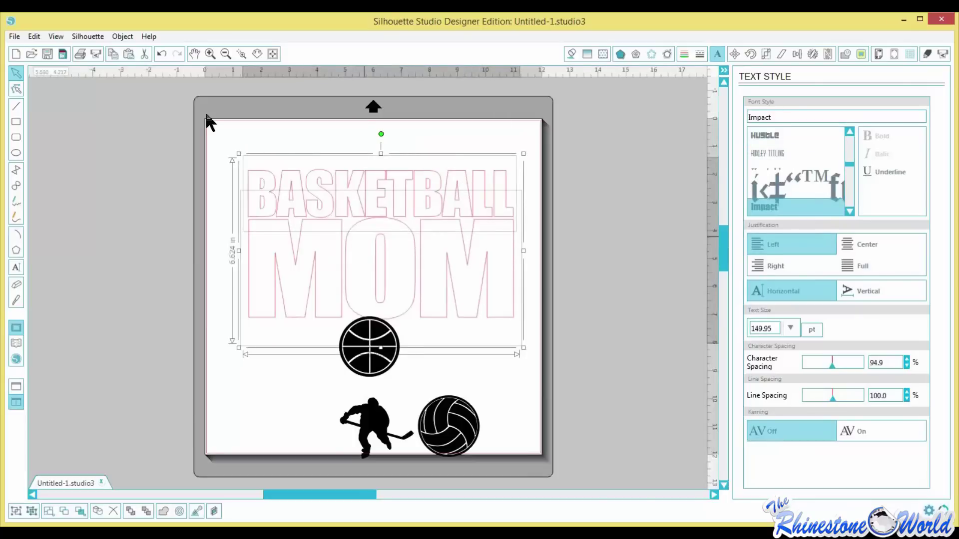
{"action": "left_click", "coordinate": [123, 36]}
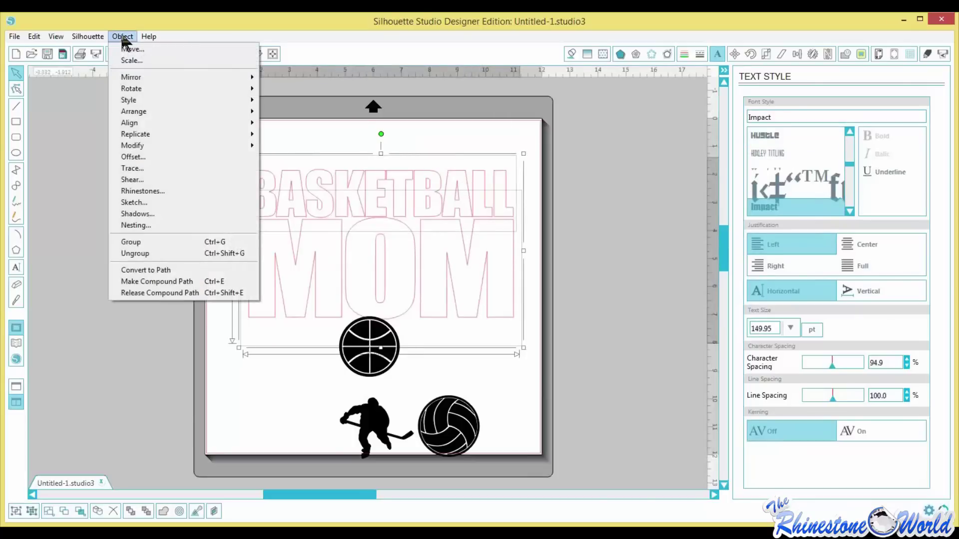
{"action": "left_click", "coordinate": [166, 243]}
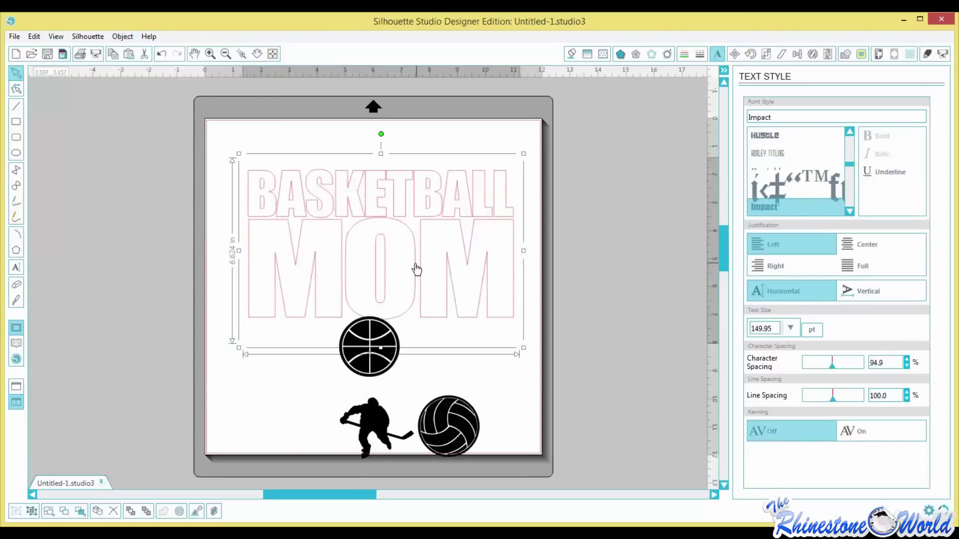
Move the grouped text up clear of the basketball graphic and convert it to a path.
{"action": "left_click_drag", "start_coordinate": [418, 263], "coordinate": [452, 283]}
{"action": "left_click", "coordinate": [450, 375]}
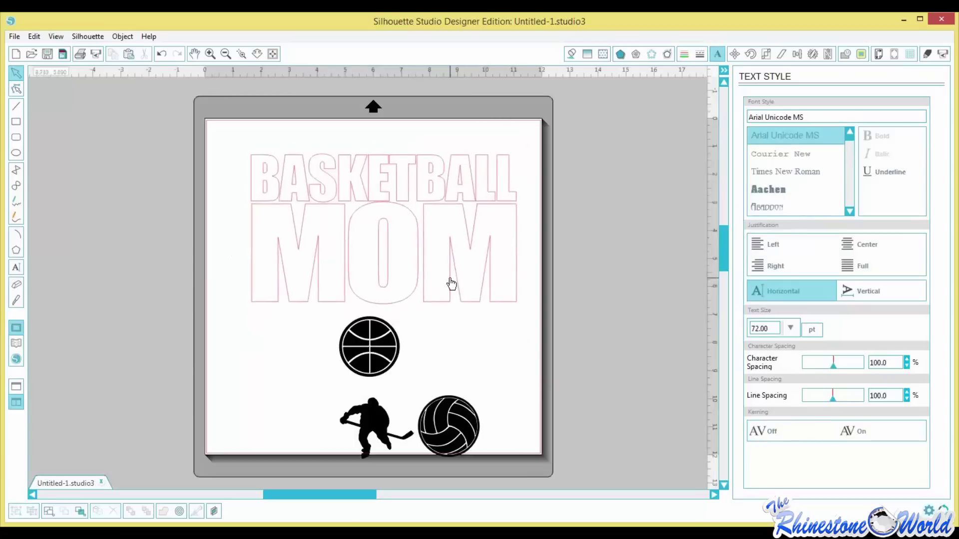
{"action": "left_click", "coordinate": [451, 284]}
{"action": "left_click", "coordinate": [122, 36]}
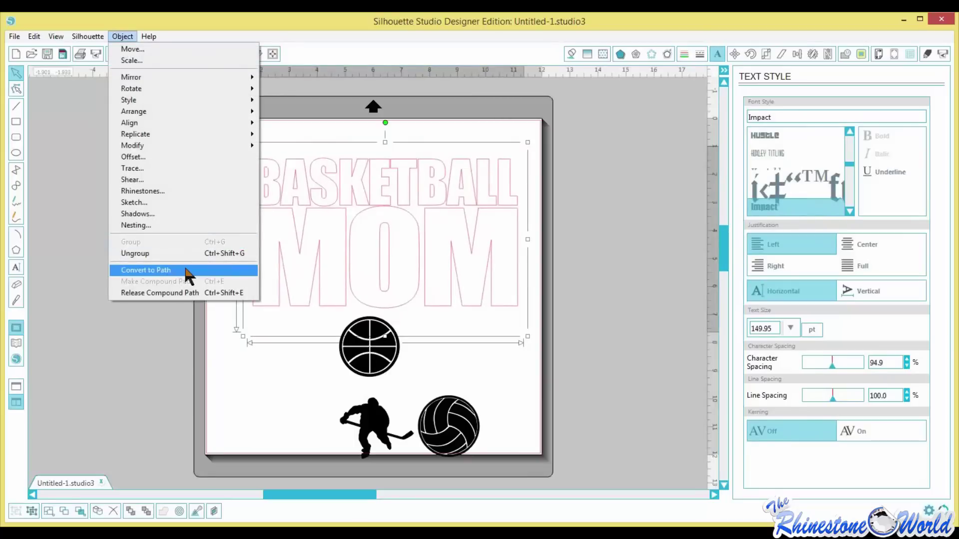
{"action": "left_click", "coordinate": [186, 270]}
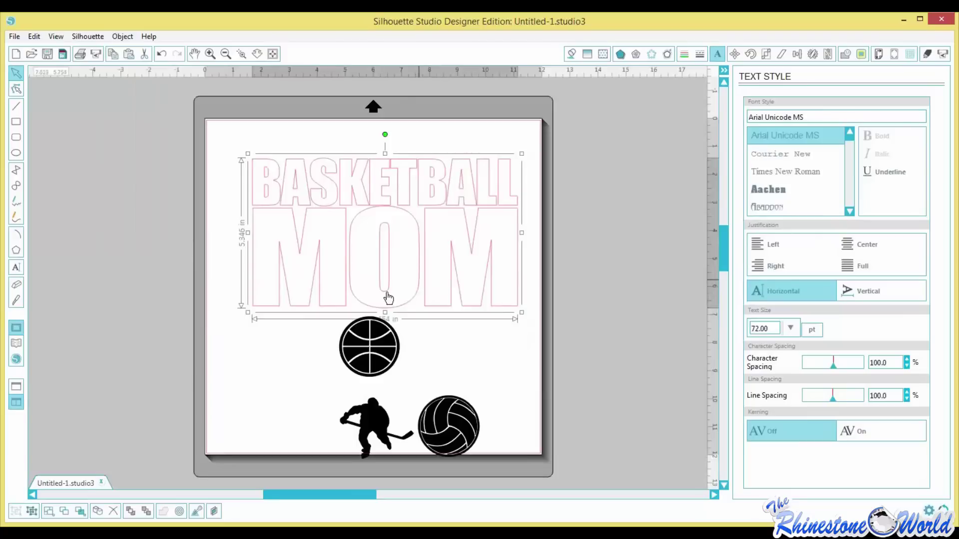
{"action": "key", "text": "Up"}
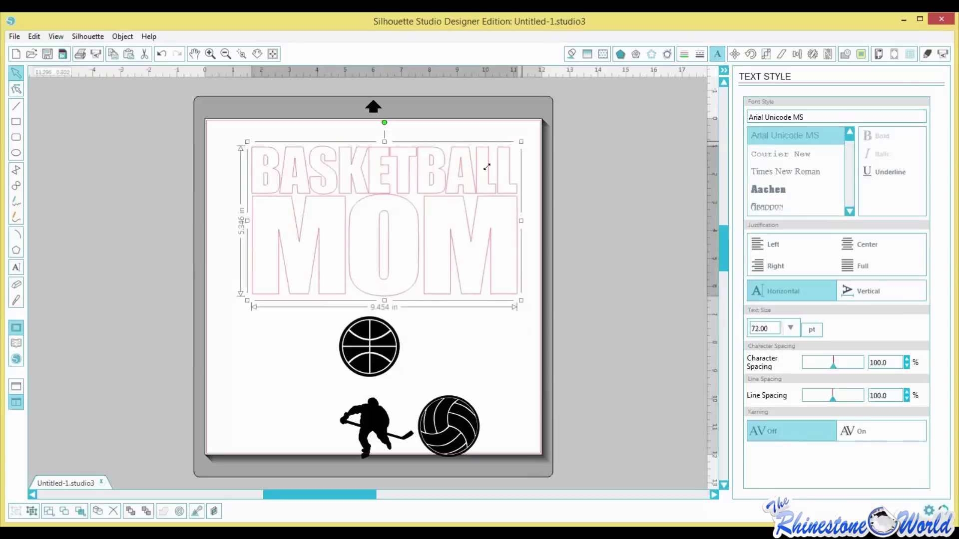
Resize the BASKETBALL MOM lettering proportionally to about 9.8 in wide and center it across the upper part of the page.
{"action": "left_click_drag", "start_coordinate": [487, 167], "coordinate": [480, 170]}
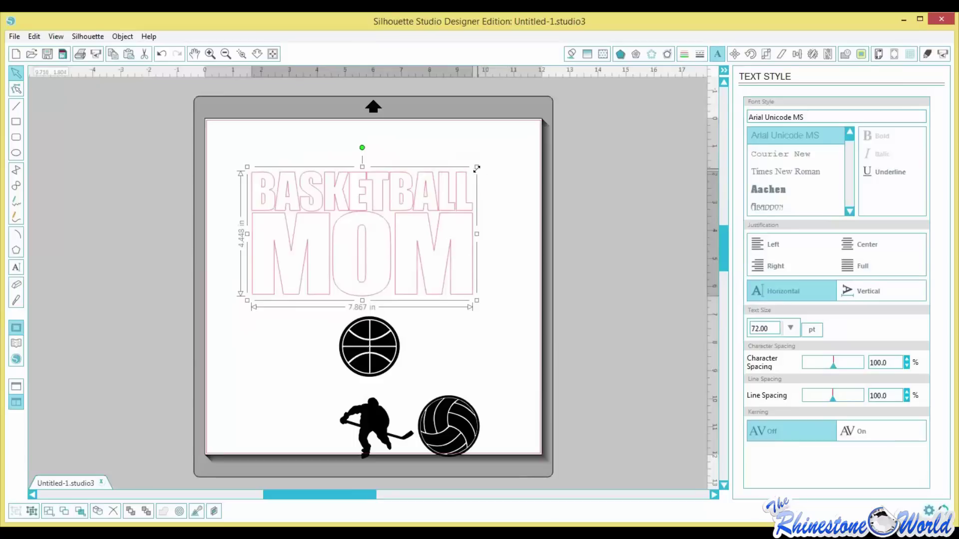
{"action": "left_click_drag", "start_coordinate": [477, 168], "coordinate": [442, 215]}
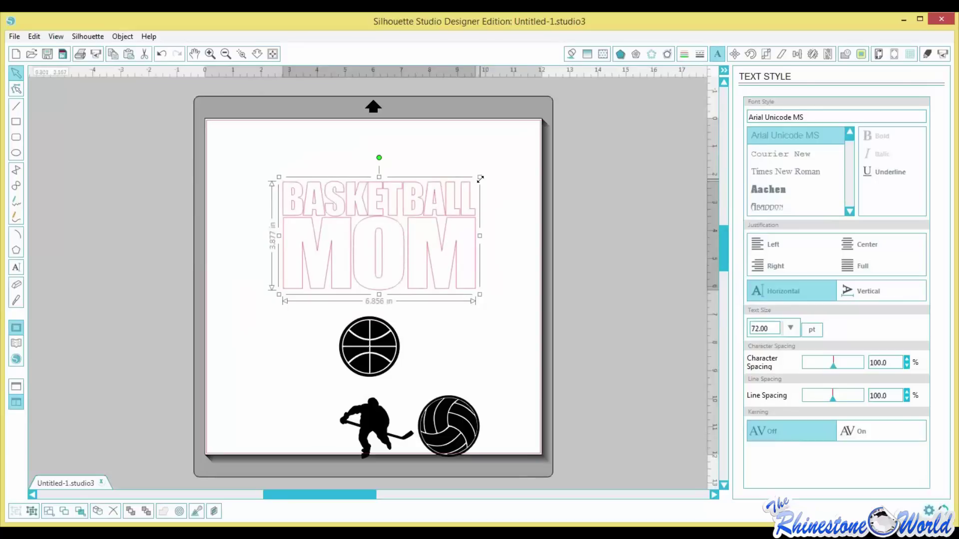
{"action": "left_click_drag", "start_coordinate": [547, 141], "coordinate": [562, 130]}
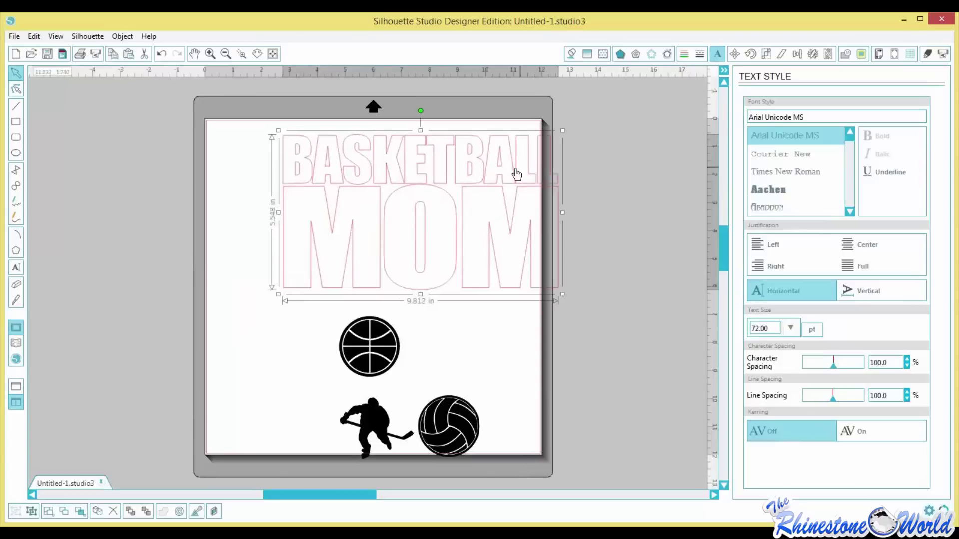
{"action": "left_click_drag", "start_coordinate": [473, 184], "coordinate": [436, 192]}
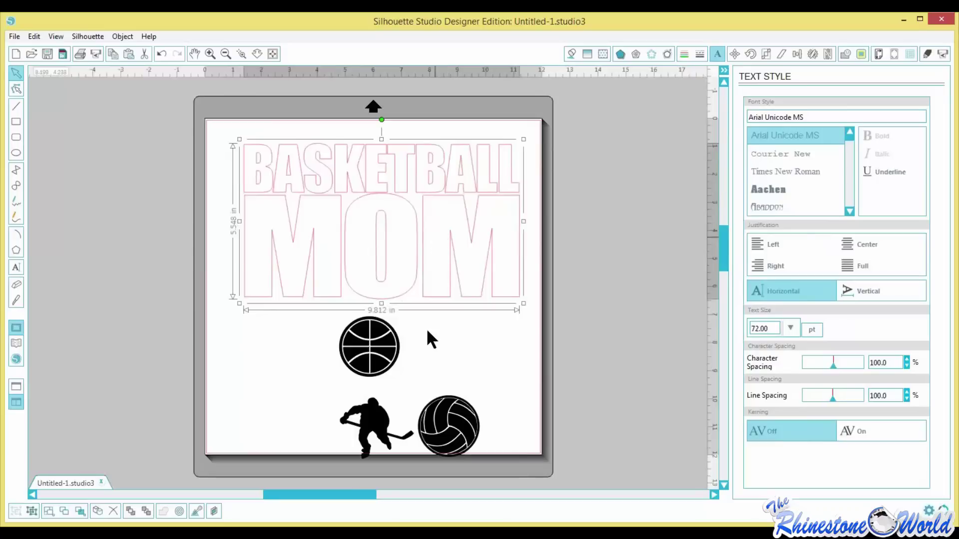
{"action": "left_click", "coordinate": [404, 288]}
{"action": "left_click", "coordinate": [413, 294]}
{"action": "left_click_drag", "start_coordinate": [461, 289], "coordinate": [457, 292]}
Fill the BASKETBALL MOM lettering with dark orange and make its outline transparent.
{"action": "left_click", "coordinate": [571, 54]}
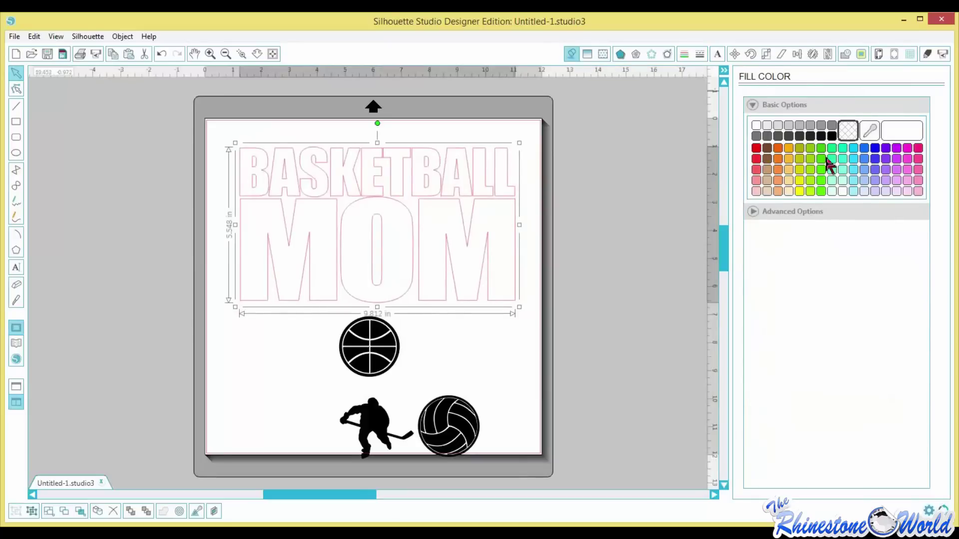
{"action": "left_click", "coordinate": [778, 149]}
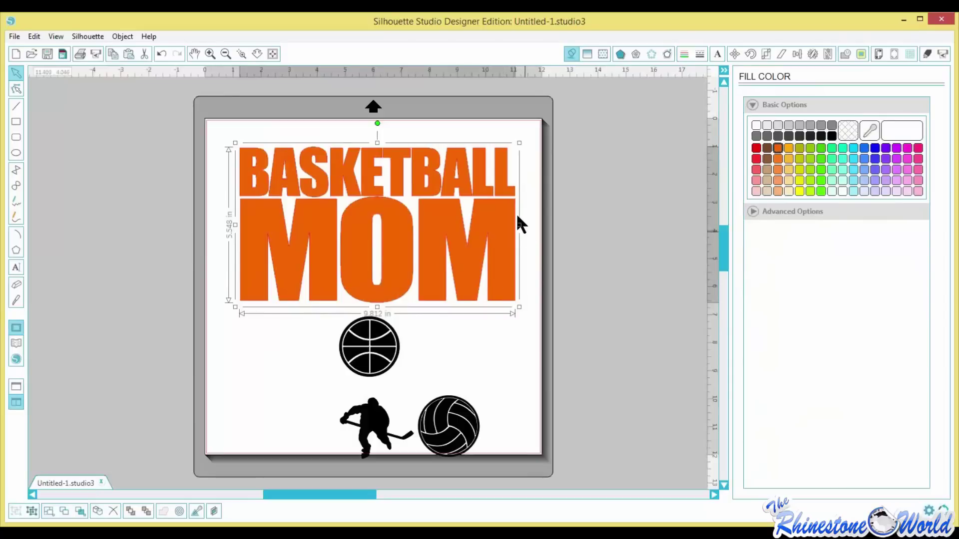
{"action": "left_click", "coordinate": [684, 55]}
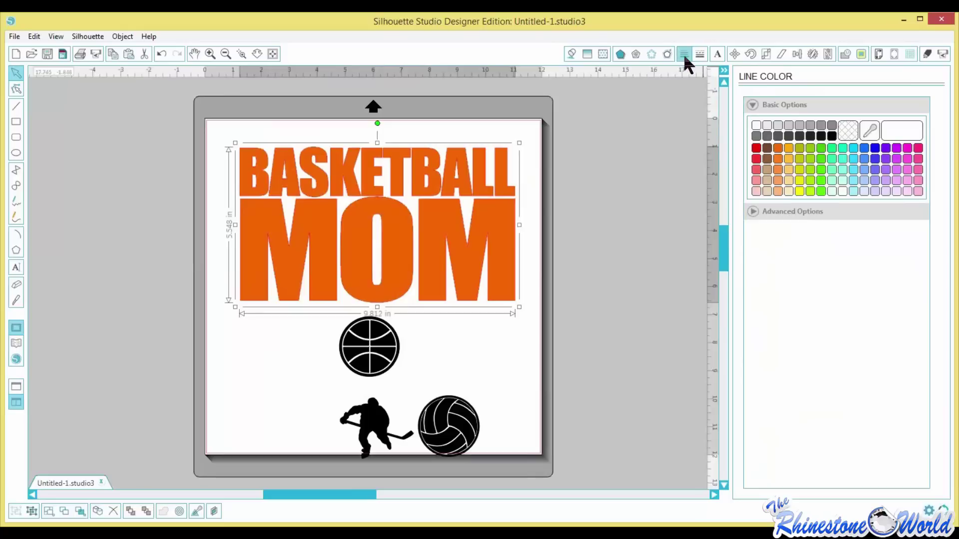
{"action": "left_click", "coordinate": [846, 133]}
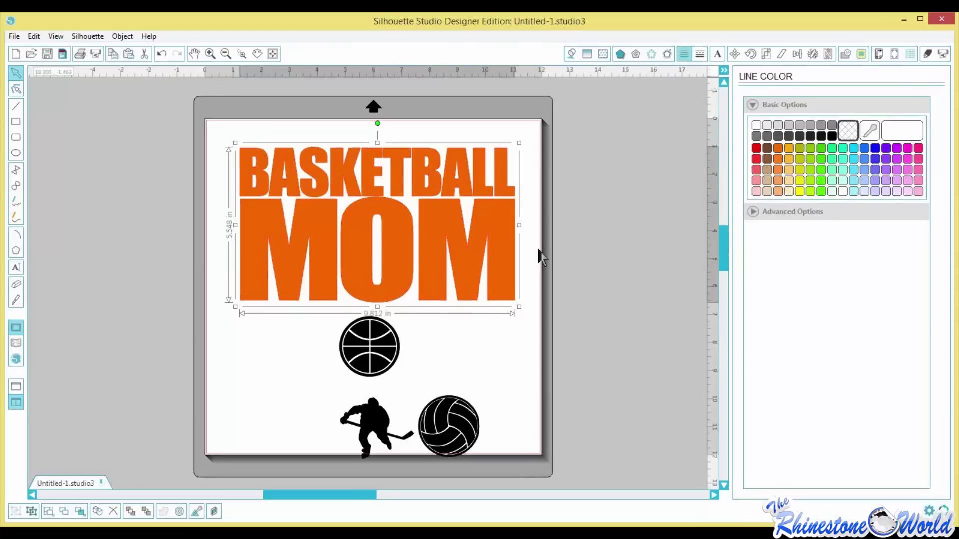
{"action": "left_click", "coordinate": [520, 255]}
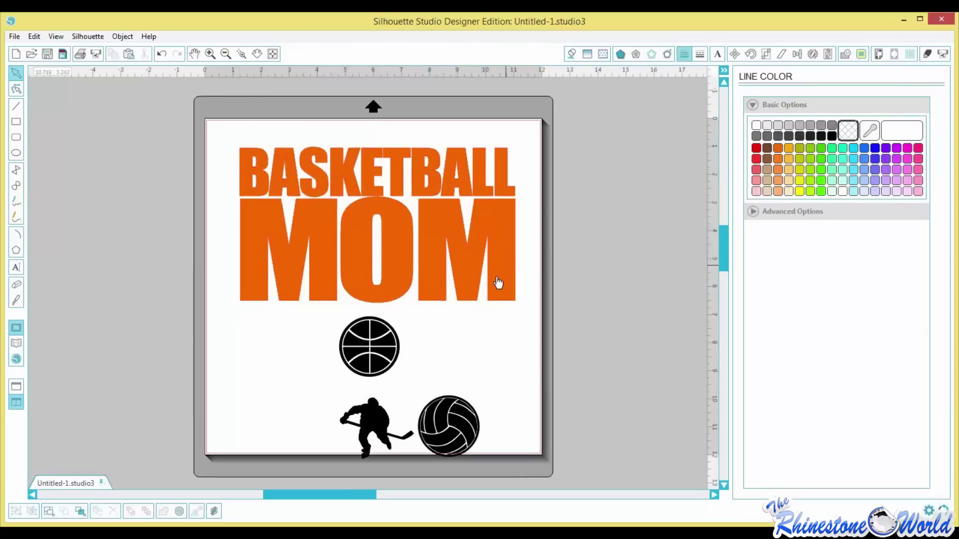
Move the basketball up over the bottom edge of MOM and send the BASKETBALL MOM lettering to the back.
{"action": "left_click", "coordinate": [391, 358]}
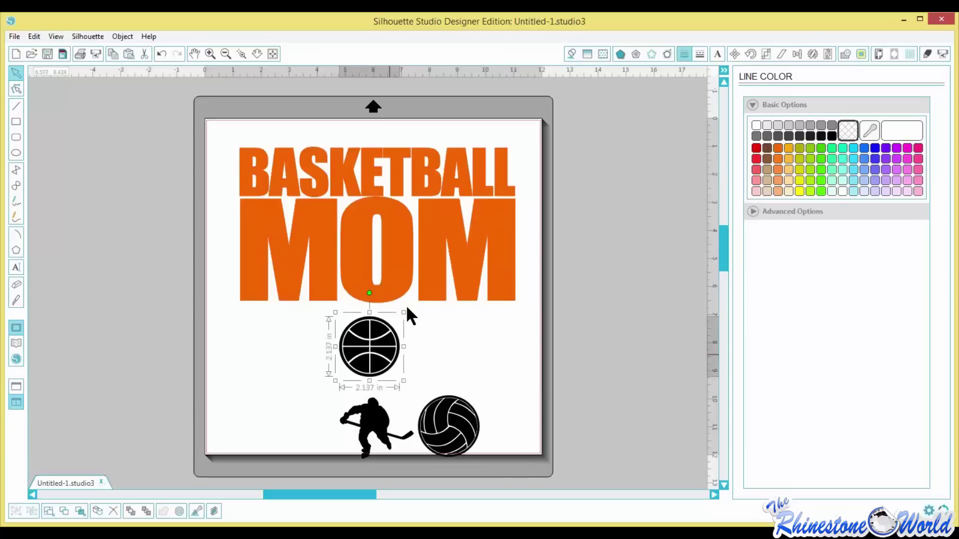
{"action": "left_click_drag", "start_coordinate": [371, 352], "coordinate": [387, 305]}
{"action": "left_click", "coordinate": [434, 303]}
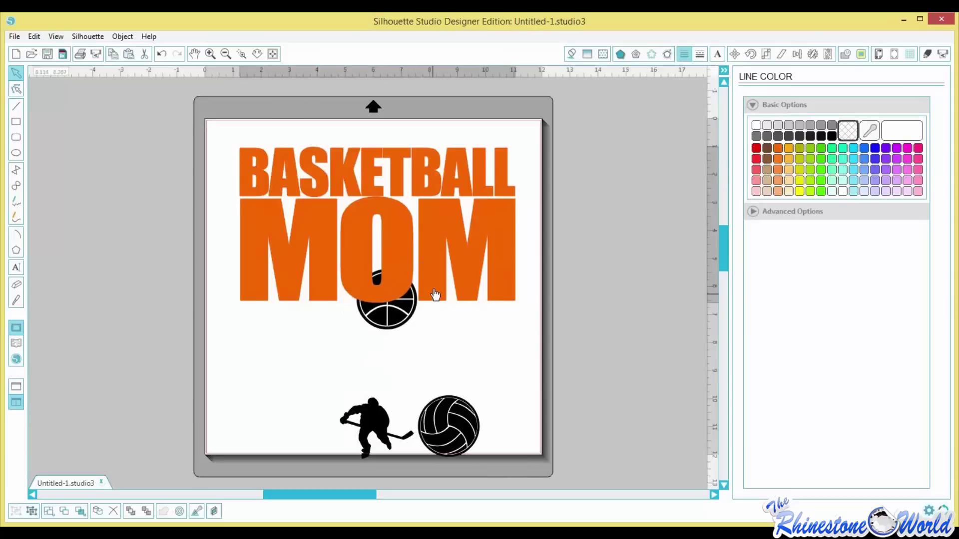
{"action": "left_click", "coordinate": [443, 253]}
{"action": "right_click", "coordinate": [448, 226]}
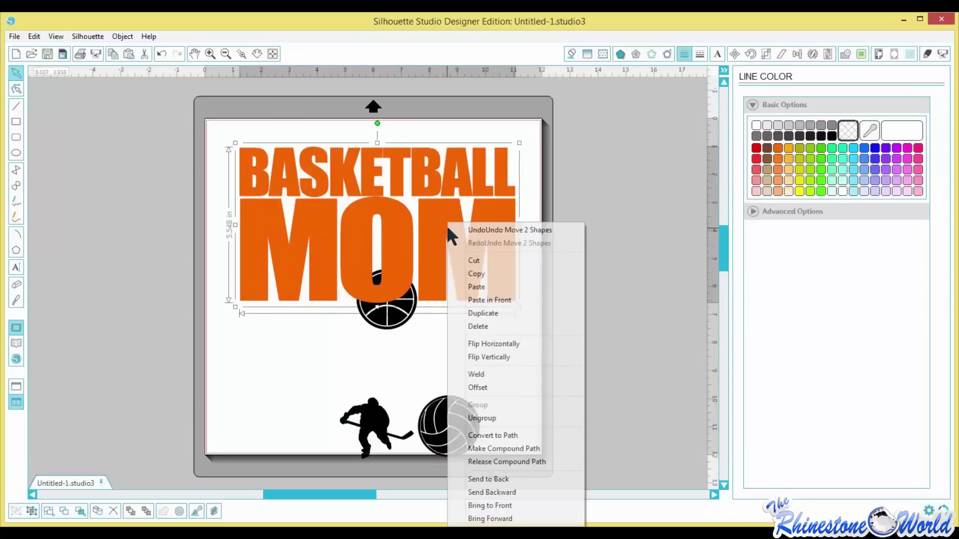
{"action": "left_click", "coordinate": [509, 479]}
{"action": "left_click", "coordinate": [466, 374]}
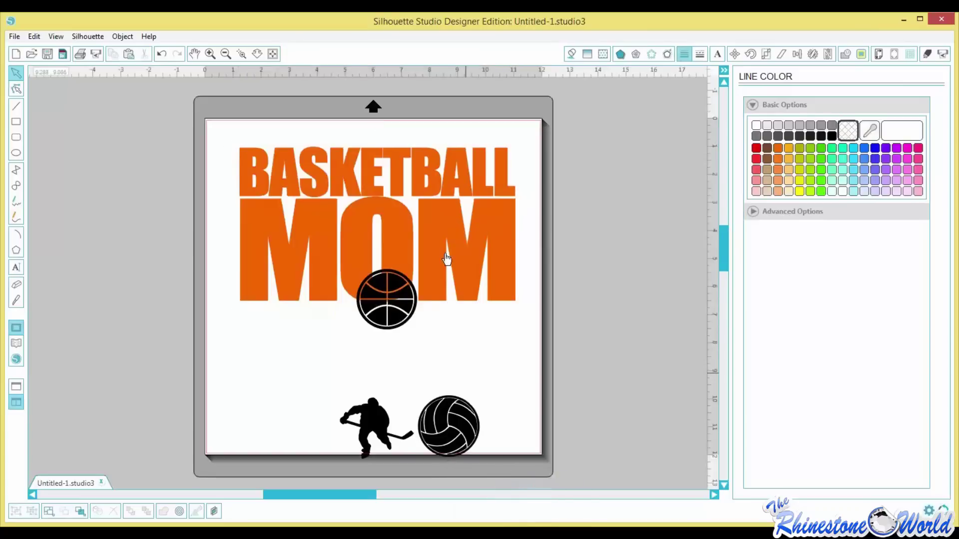
Move the basketball up over the lettering and enlarge it proportionally to about 4.7 in wide.
{"action": "left_click_drag", "start_coordinate": [406, 309], "coordinate": [340, 177]}
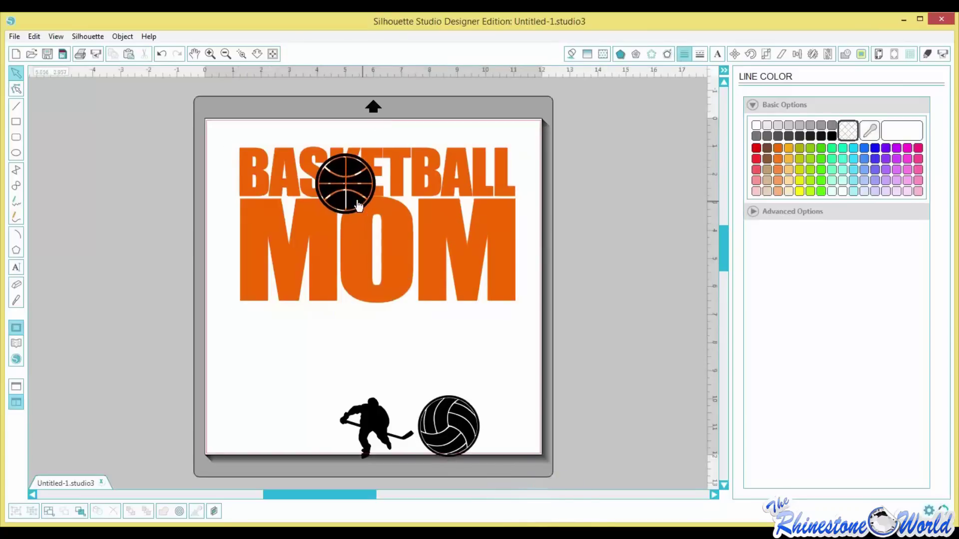
{"action": "left_click", "coordinate": [372, 209]}
{"action": "left_click_drag", "start_coordinate": [376, 215], "coordinate": [457, 297]}
{"action": "left_click_drag", "start_coordinate": [407, 259], "coordinate": [413, 252]}
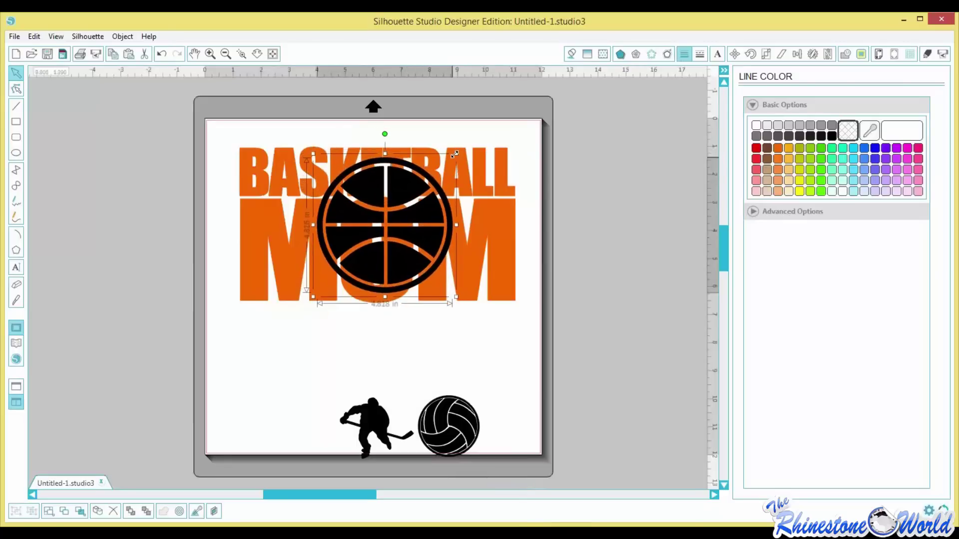
{"action": "left_click_drag", "start_coordinate": [460, 154], "coordinate": [457, 157]}
{"action": "left_click_drag", "start_coordinate": [404, 197], "coordinate": [403, 193]}
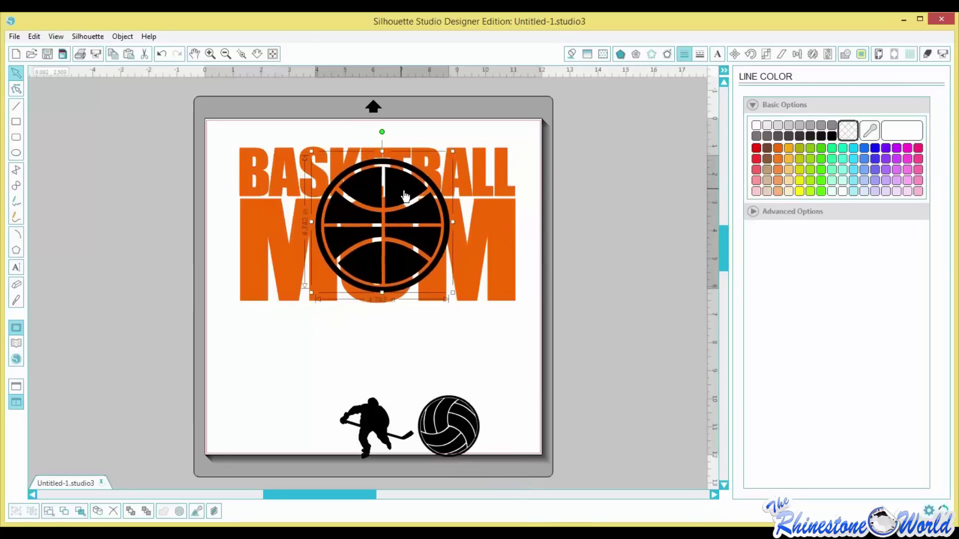
{"action": "left_click", "coordinate": [459, 328]}
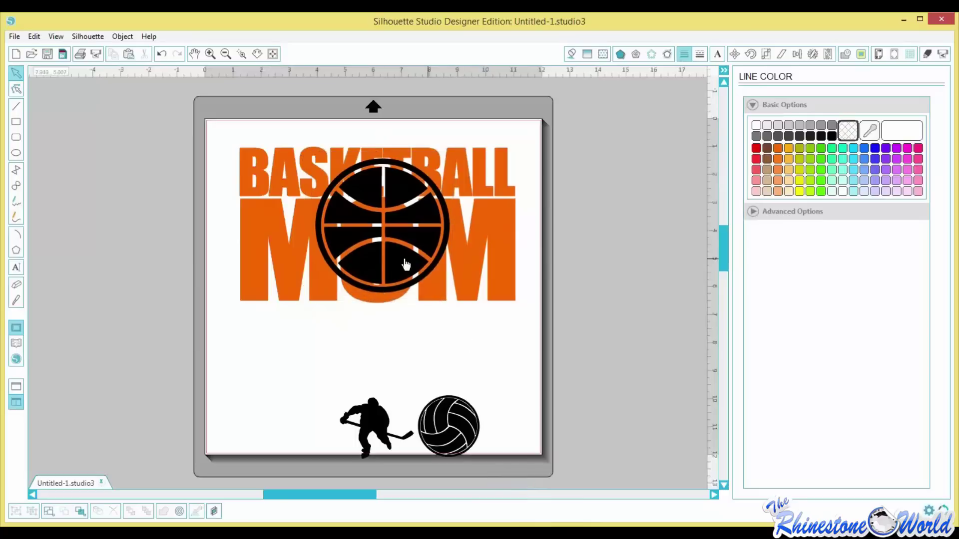
Shift the enlarged basketball slightly so it sits centered on the O of MOM.
{"action": "left_click_drag", "start_coordinate": [405, 259], "coordinate": [402, 265]}
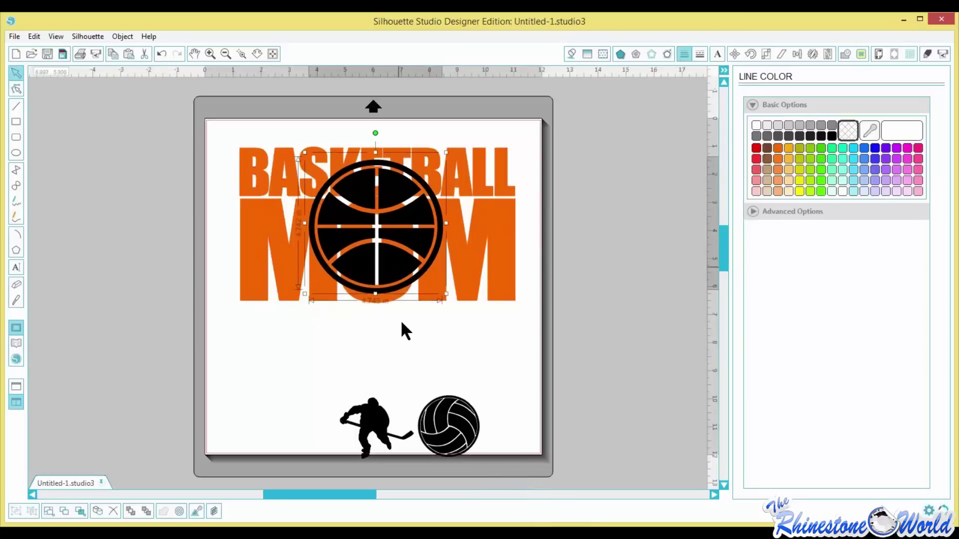
{"action": "left_click", "coordinate": [403, 326]}
{"action": "left_click", "coordinate": [407, 274]}
{"action": "left_click_drag", "start_coordinate": [407, 273], "coordinate": [407, 272]}
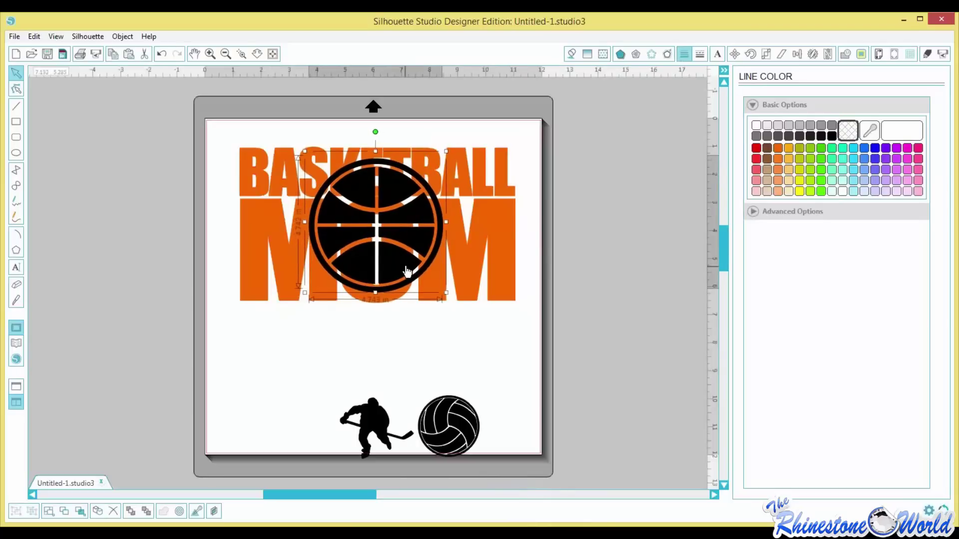
{"action": "left_click", "coordinate": [438, 325]}
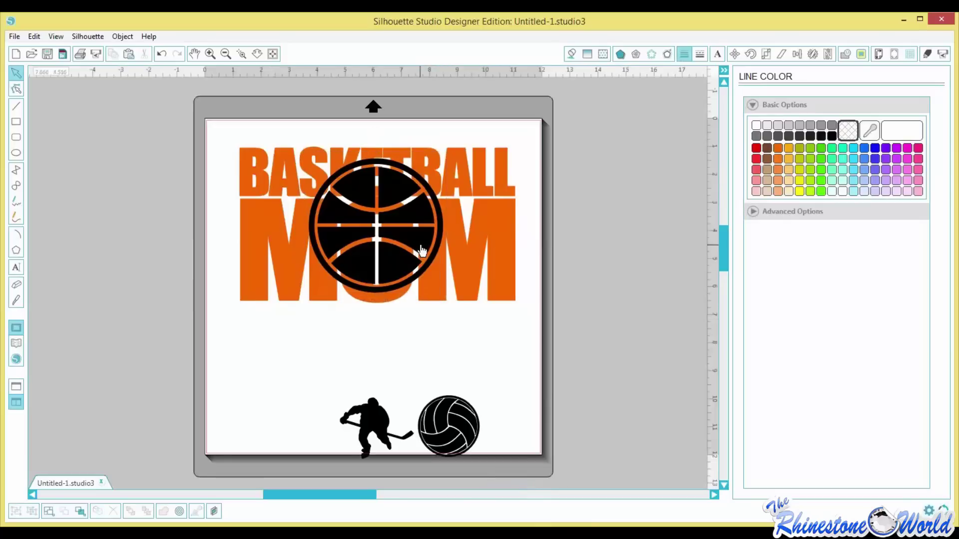
{"action": "left_click", "coordinate": [421, 251]}
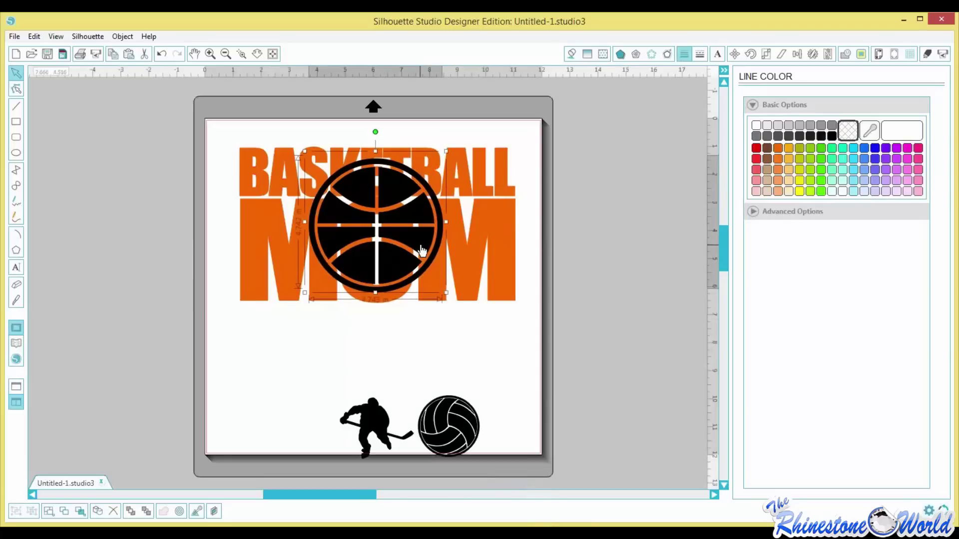
{"action": "left_click", "coordinate": [443, 284]}
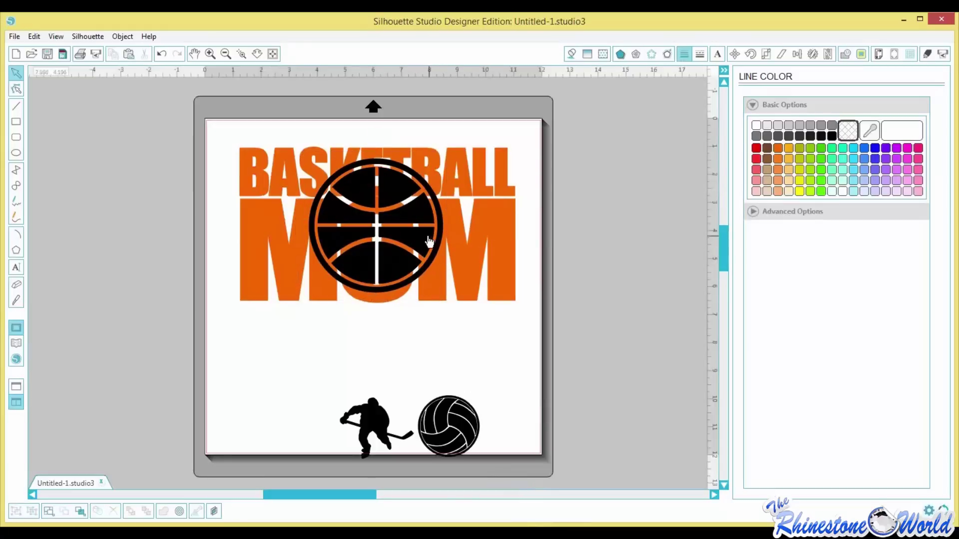
{"action": "left_click", "coordinate": [427, 242]}
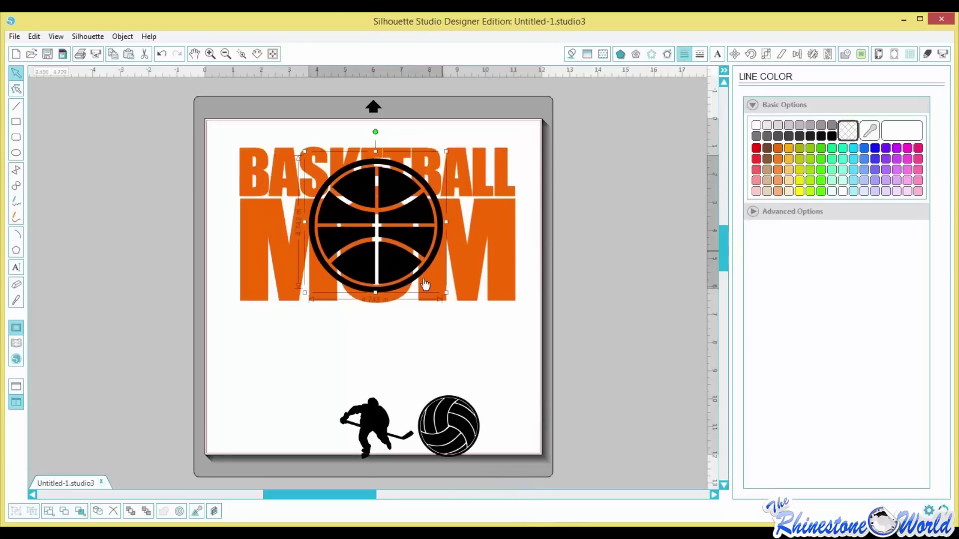
{"action": "left_click", "coordinate": [438, 355]}
Try an outward offset of 0.07 in with rounded corners around the basketball.
{"action": "left_click", "coordinate": [420, 262]}
{"action": "left_click", "coordinate": [668, 54]}
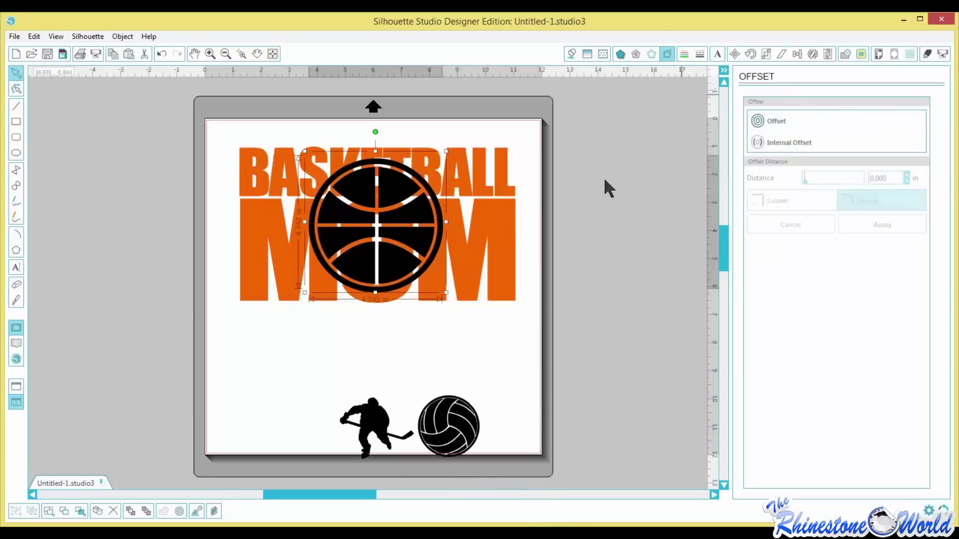
{"action": "left_click", "coordinate": [757, 121]}
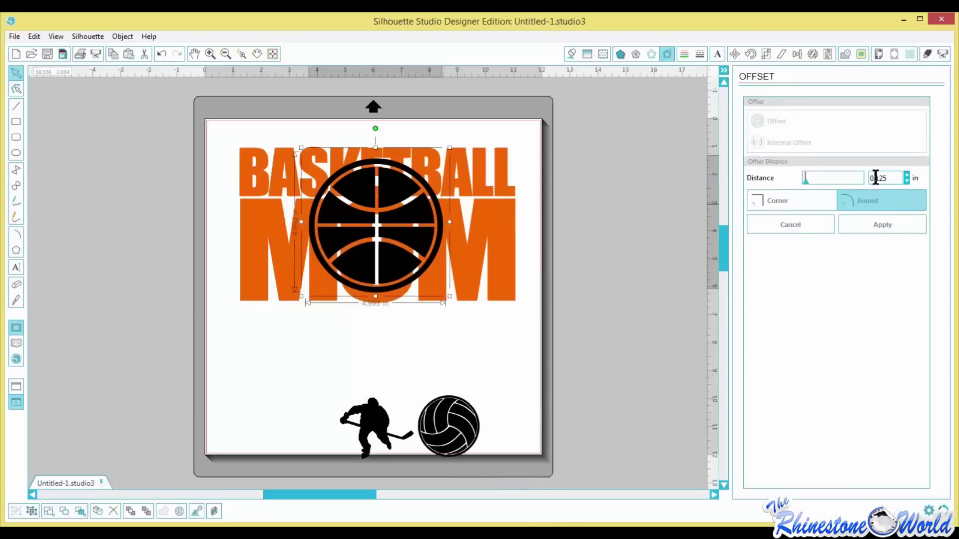
{"action": "left_click_drag", "start_coordinate": [876, 179], "coordinate": [895, 178]}
{"action": "type", "text": "07"}
{"action": "left_click", "coordinate": [902, 223]}
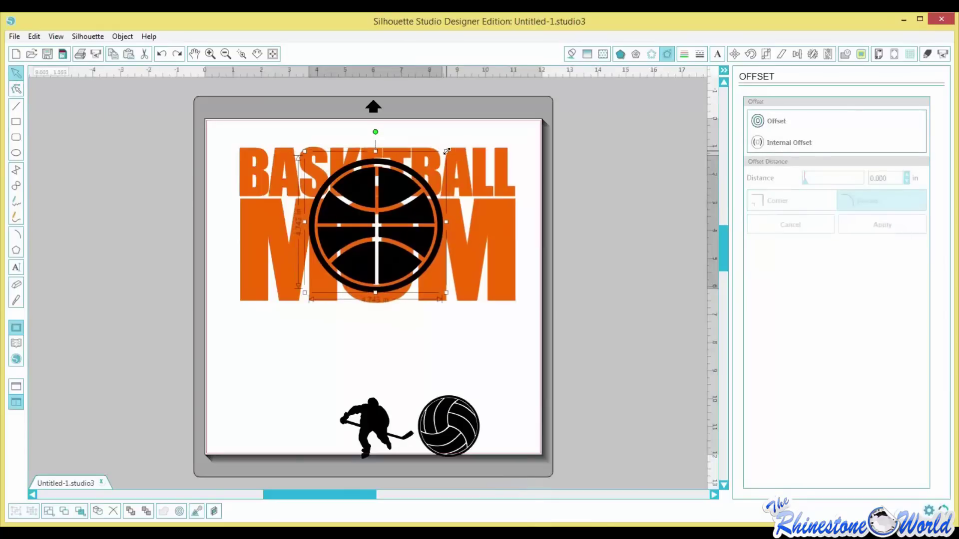
Shrink the basketball proportionally to about 4.6 in wide and reposition it slightly right of center over the lettering.
{"action": "left_click_drag", "start_coordinate": [446, 151], "coordinate": [444, 155]}
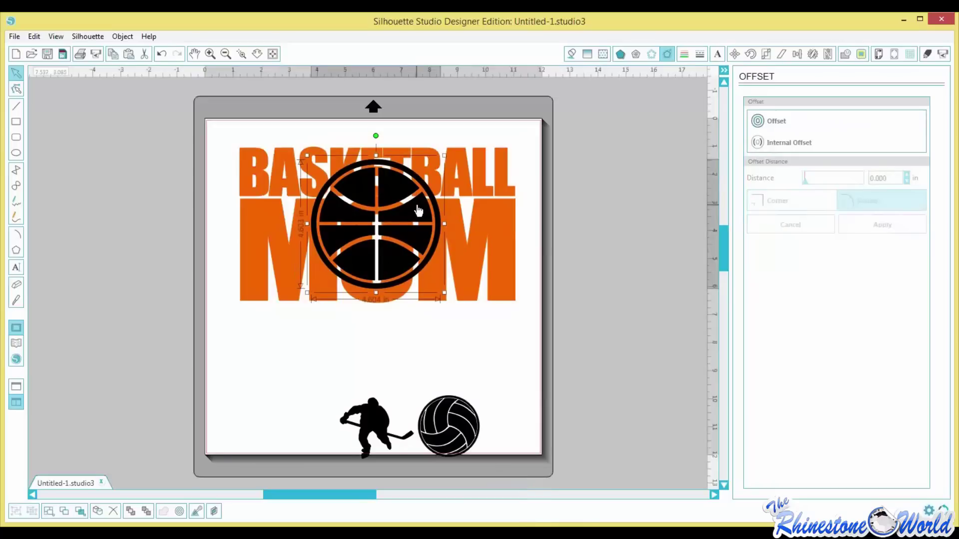
{"action": "left_click_drag", "start_coordinate": [419, 210], "coordinate": [437, 217]}
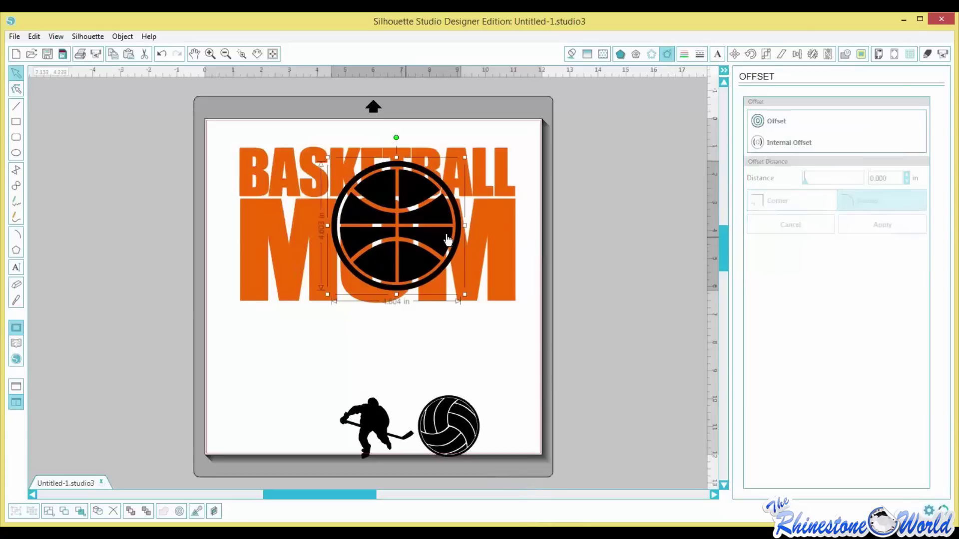
{"action": "left_click_drag", "start_coordinate": [445, 242], "coordinate": [442, 244]}
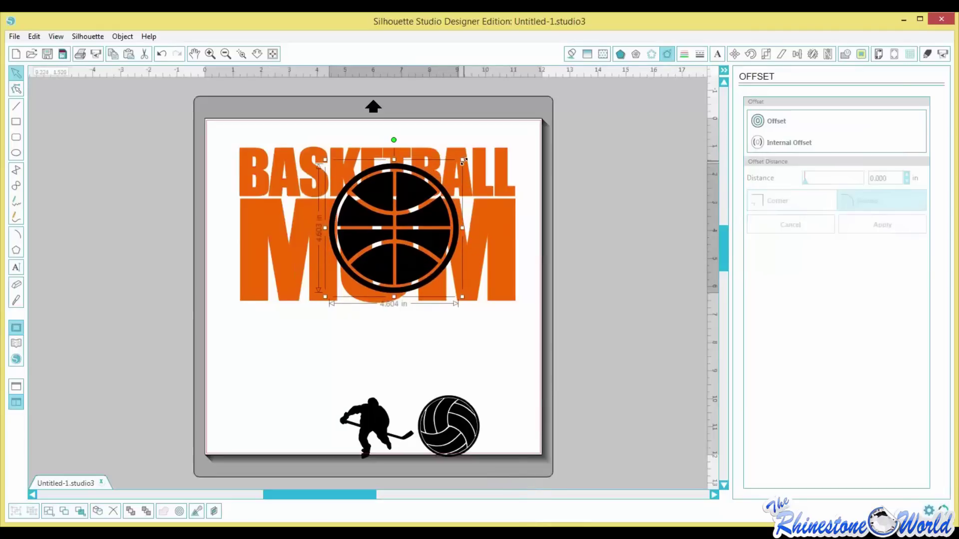
{"action": "left_click_drag", "start_coordinate": [418, 290], "coordinate": [420, 289]}
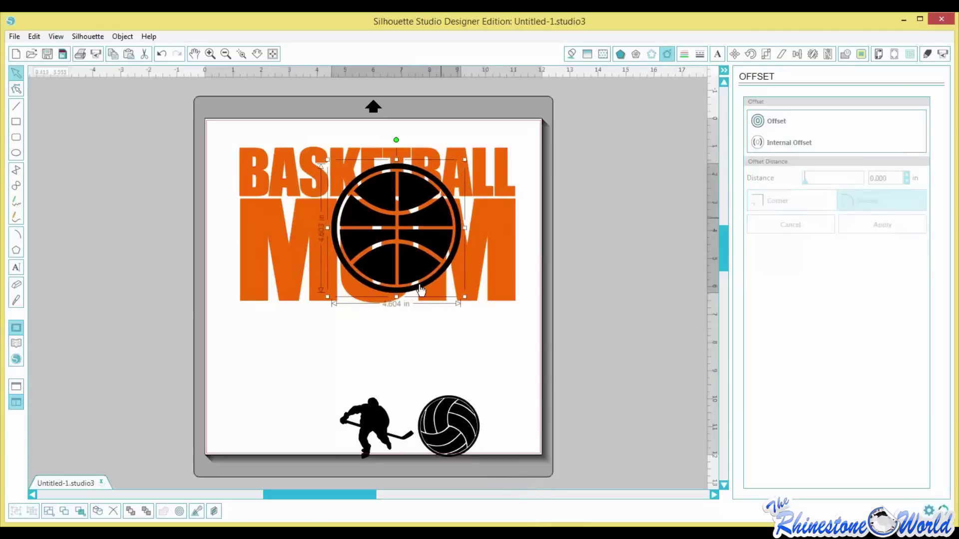
{"action": "key", "text": "Up"}
{"action": "key", "text": "Up"}
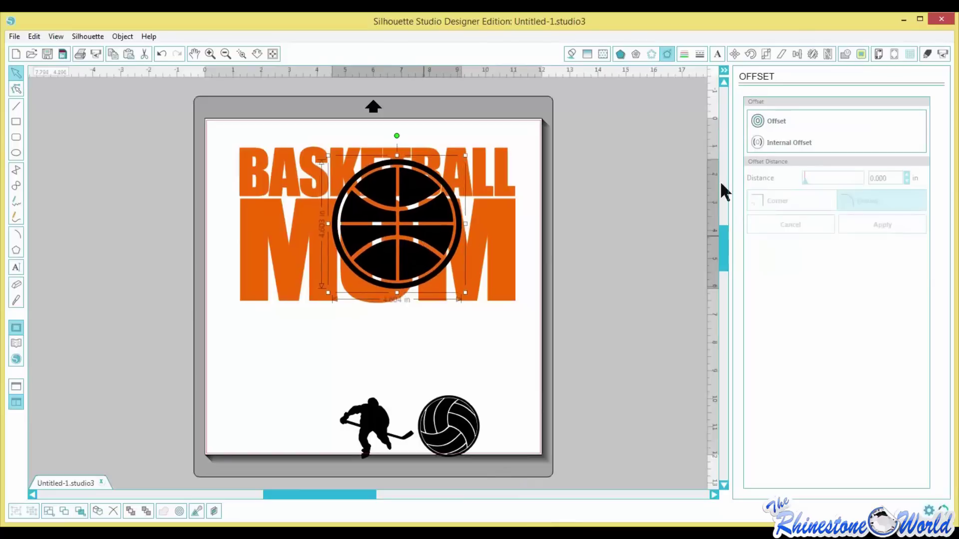
Try an outward offset of 0.08 in with rounded corners around the basketball.
{"action": "left_click", "coordinate": [776, 124]}
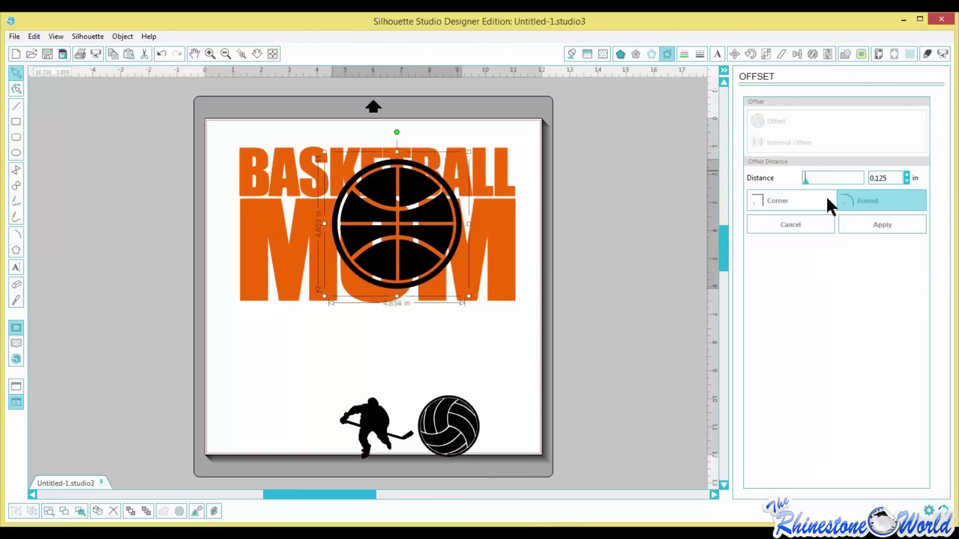
{"action": "left_click_drag", "start_coordinate": [894, 178], "coordinate": [875, 178]}
{"action": "type", "text": "08"}
{"action": "left_click", "coordinate": [882, 224]}
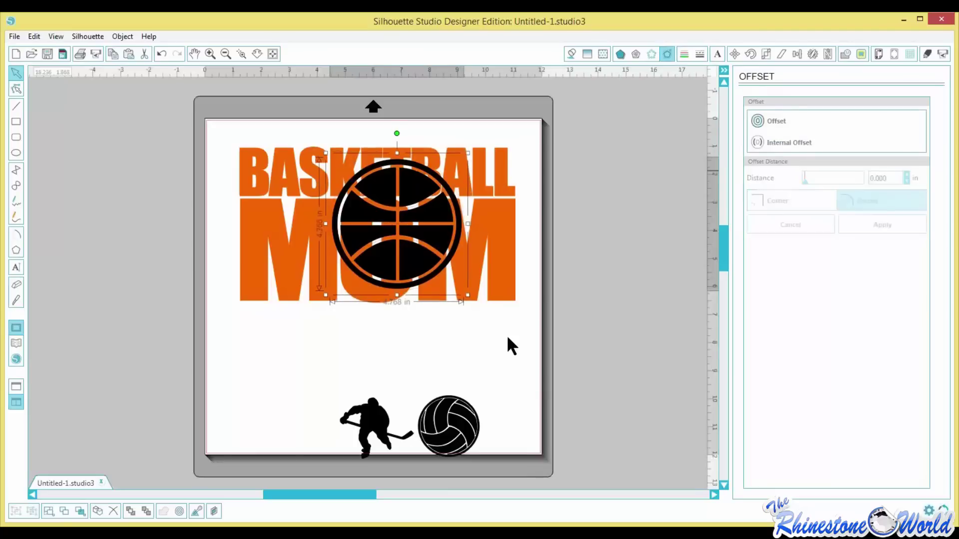
{"action": "left_click", "coordinate": [397, 324]}
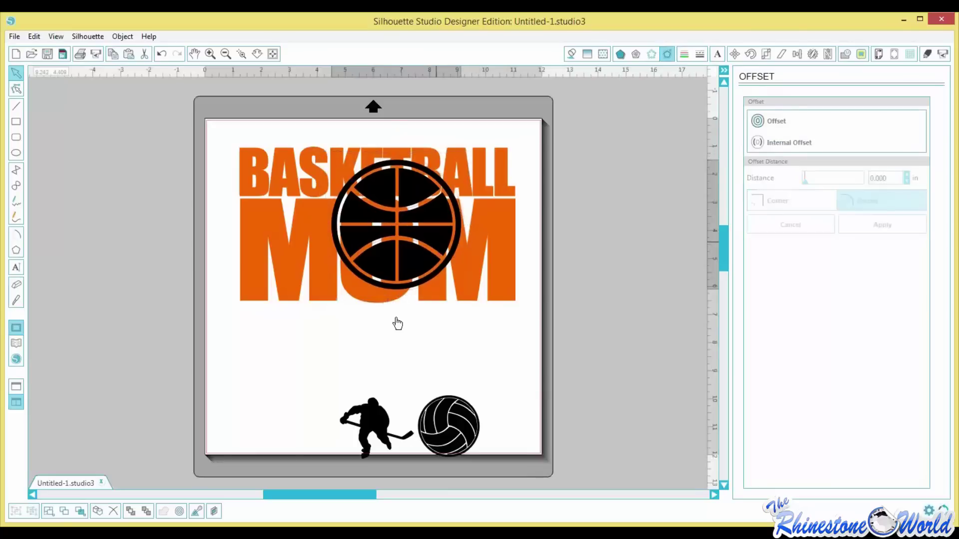
Pull the basketball and its offset outline apart below the lettering, and undo the moves and the offset.
{"action": "left_click_drag", "start_coordinate": [398, 285], "coordinate": [340, 405]}
{"action": "left_click", "coordinate": [464, 345]}
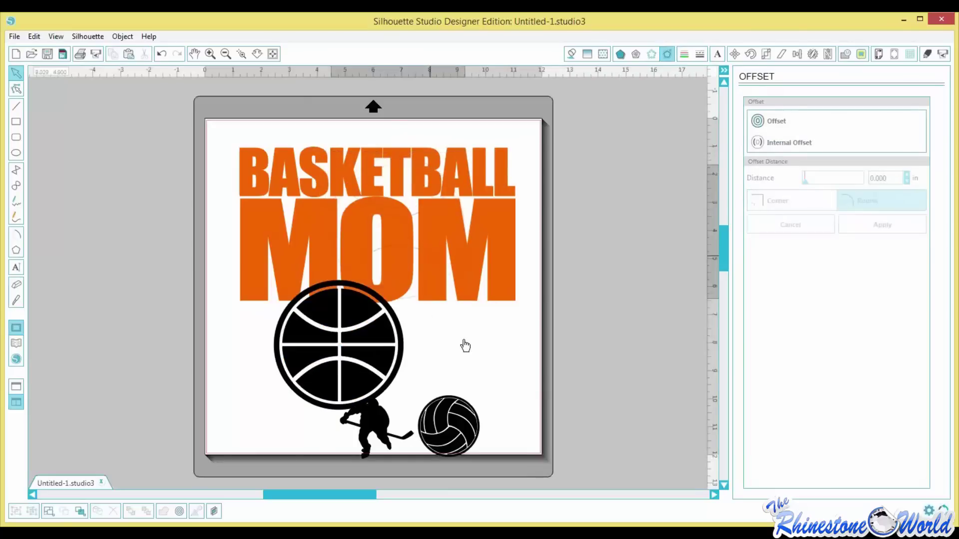
{"action": "mouse_move", "coordinate": [464, 345]}
{"action": "left_mouse_down"}
{"action": "mouse_move", "coordinate": [490, 375]}
{"action": "mouse_move", "coordinate": [454, 336]}
{"action": "left_mouse_up"}
{"action": "left_click", "coordinate": [499, 319]}
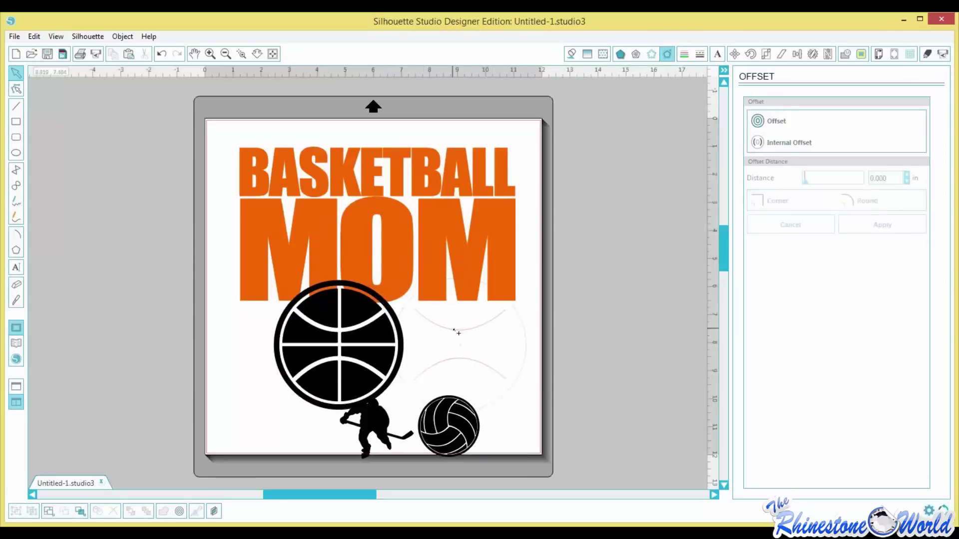
{"action": "key", "text": "ctrl+z"}
{"action": "key", "text": "ctrl+z"}
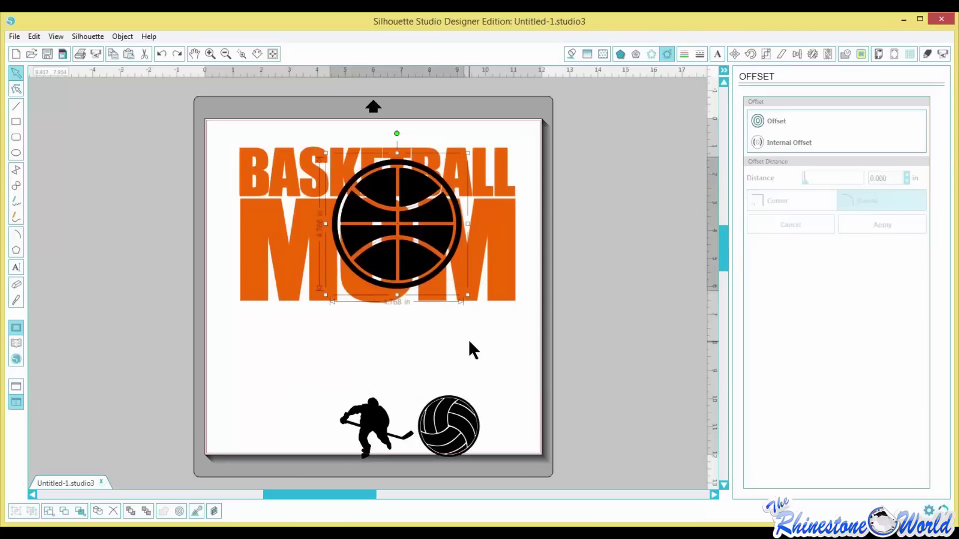
{"action": "key", "text": "k"}
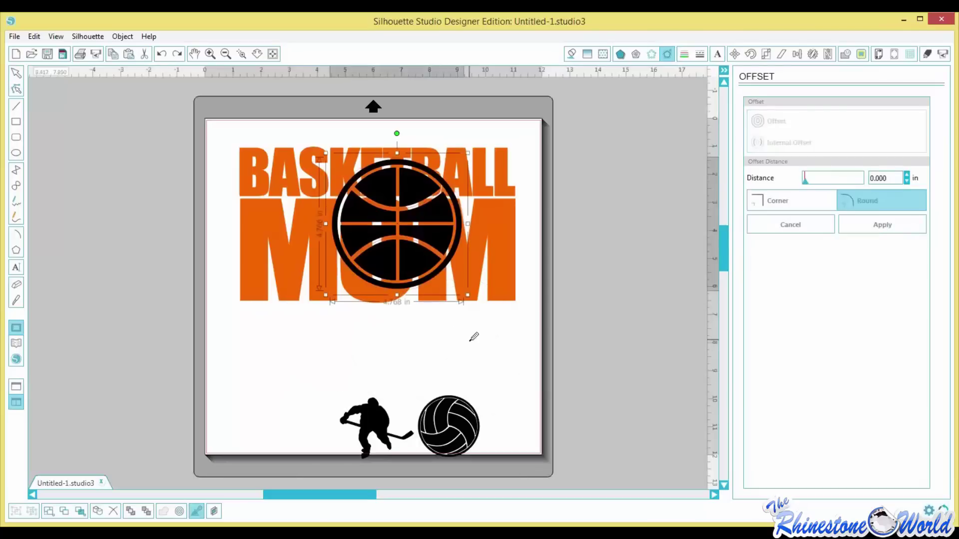
{"action": "key", "text": "Escape"}
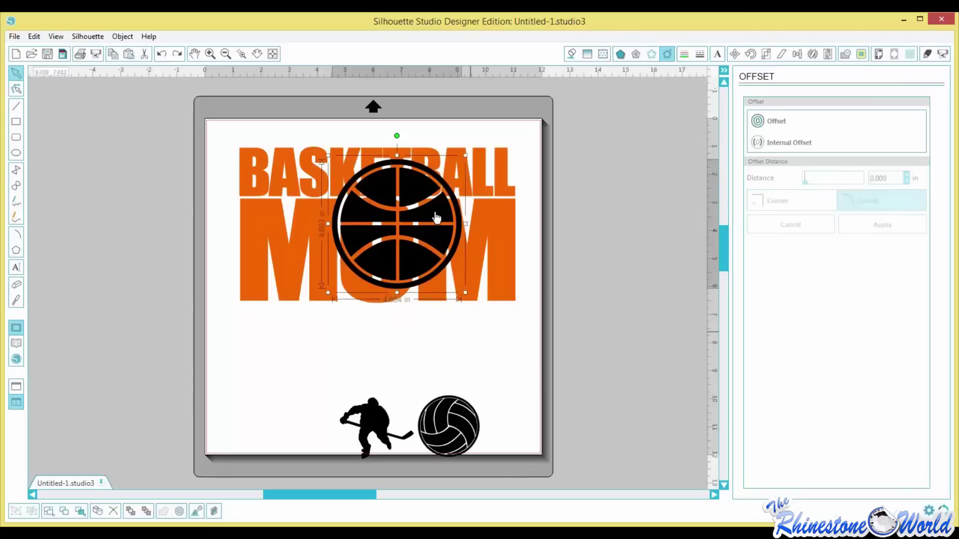
Try a rounded outward offset of 0.085 in around the basketball, and undo it.
{"action": "left_click", "coordinate": [762, 123]}
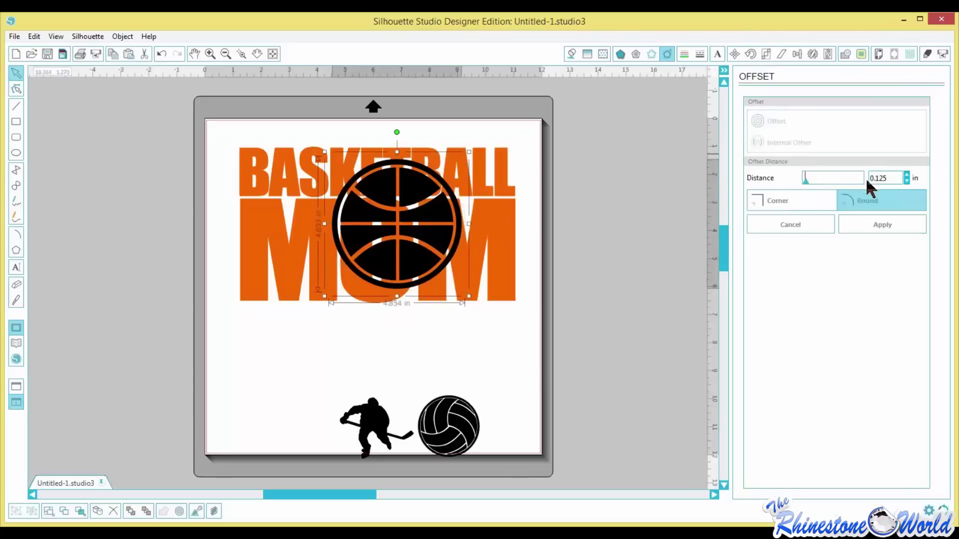
{"action": "double_click", "coordinate": [904, 180]}
{"action": "type", "text": "085"}
{"action": "left_click", "coordinate": [884, 225]}
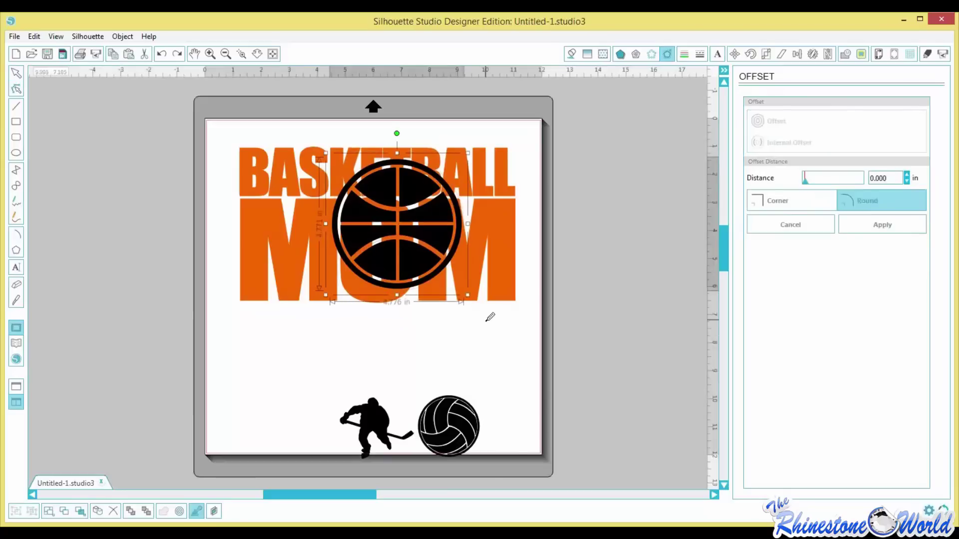
{"action": "key", "text": "ctrl+z"}
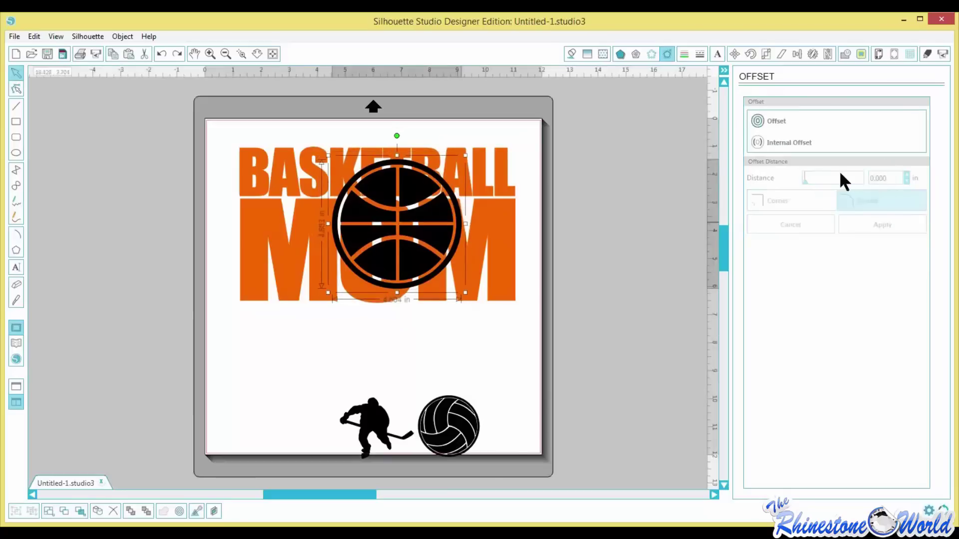
Create a rounded outward offset of 0.1 in around the basketball.
{"action": "left_click", "coordinate": [757, 121]}
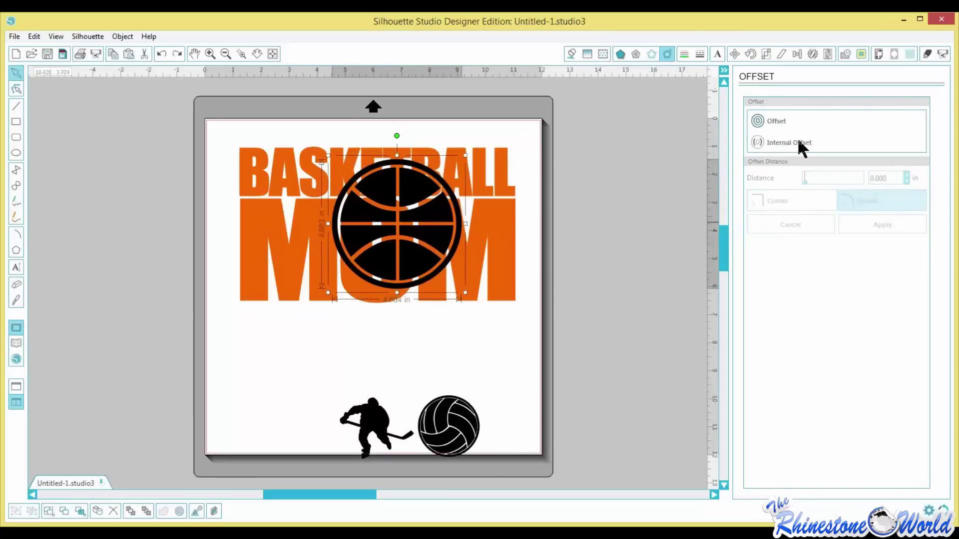
{"action": "left_click", "coordinate": [879, 178]}
{"action": "key", "text": "Delete"}
{"action": "key", "text": "Delete"}
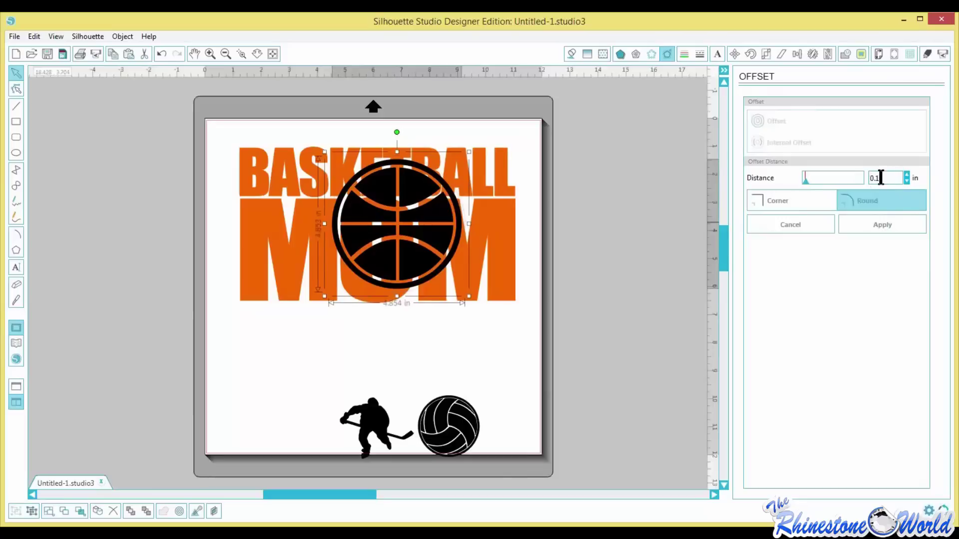
{"action": "left_click", "coordinate": [877, 222]}
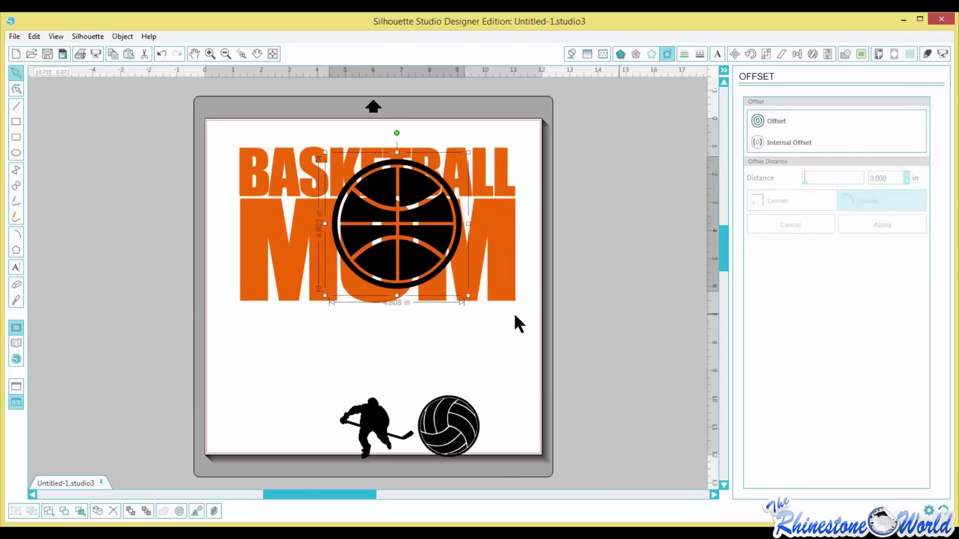
{"action": "left_click_drag", "start_coordinate": [470, 250], "coordinate": [497, 349]}
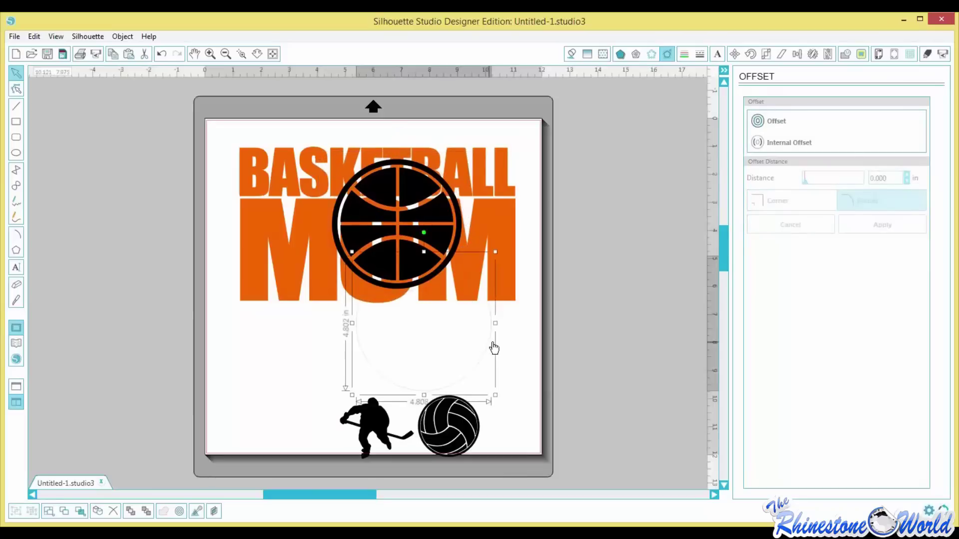
{"action": "key", "text": "ctrl+z"}
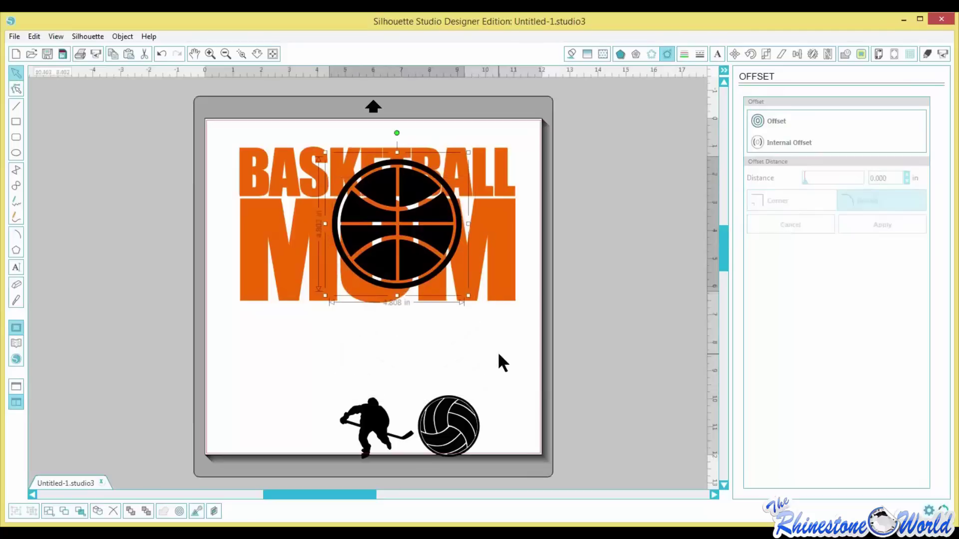
Fill the basketball's offset shape with bright green.
{"action": "left_click", "coordinate": [571, 53]}
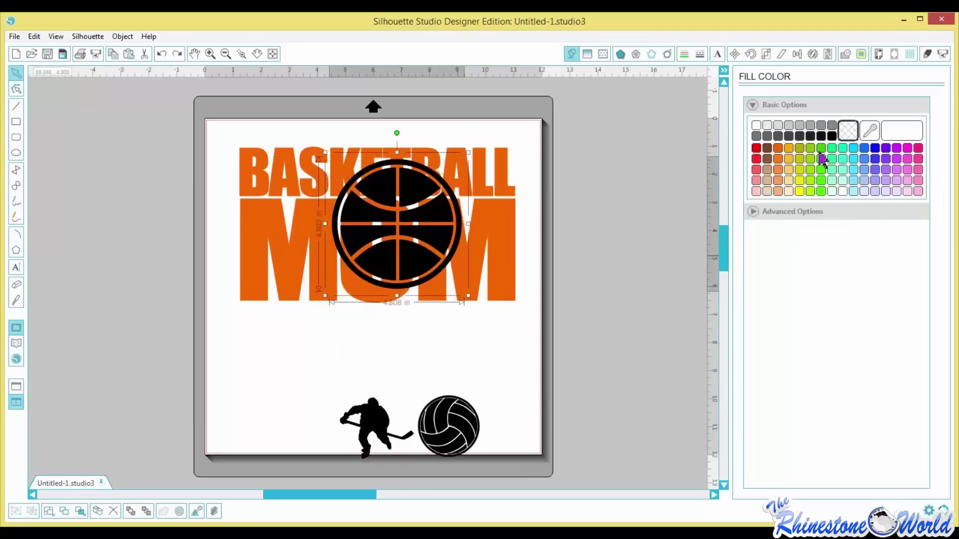
{"action": "left_click", "coordinate": [820, 151]}
{"action": "left_click", "coordinate": [505, 326]}
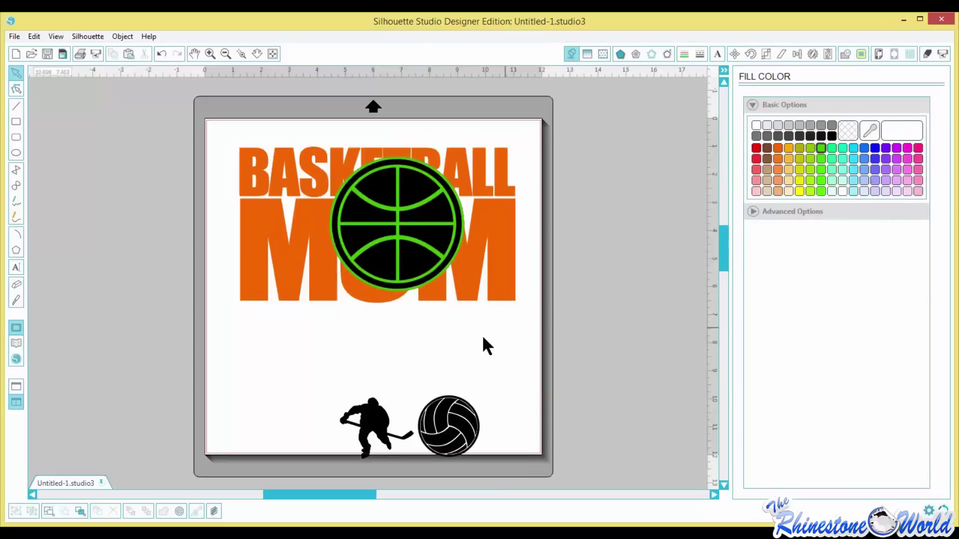
Replicate the orange BASKETBALL MOM lettering once in the same position.
{"action": "left_click", "coordinate": [497, 248]}
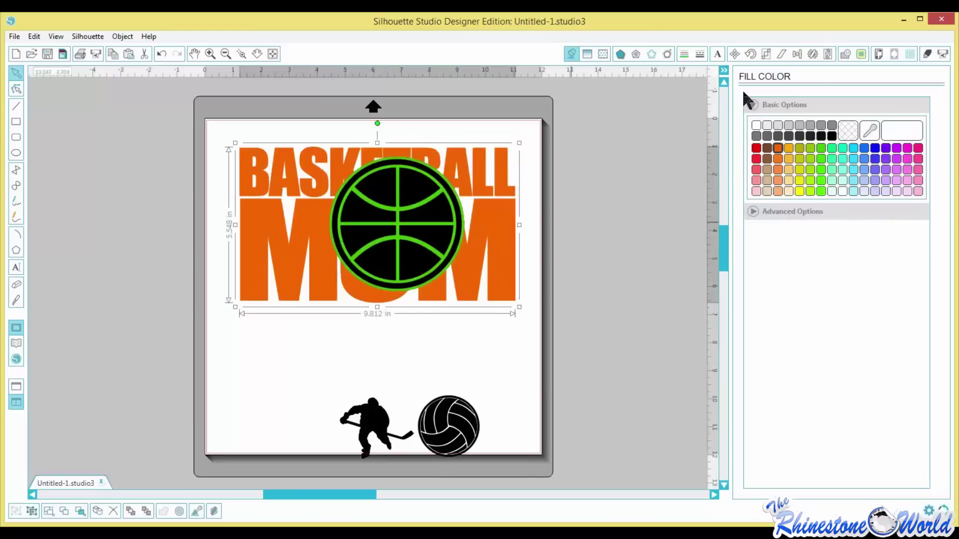
{"action": "left_click", "coordinate": [814, 54]}
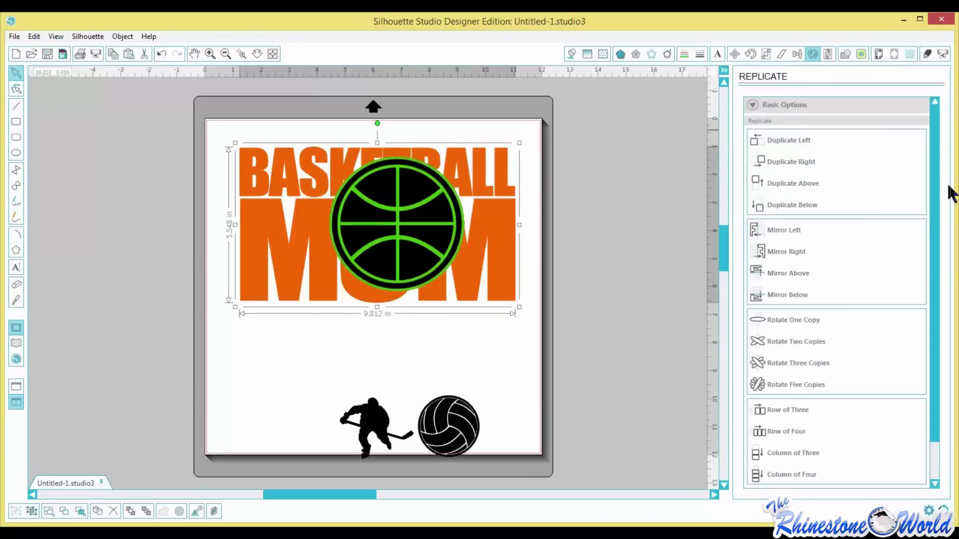
{"action": "scroll", "coordinate": [899, 342], "scroll_direction": "down", "scroll_amount": 2}
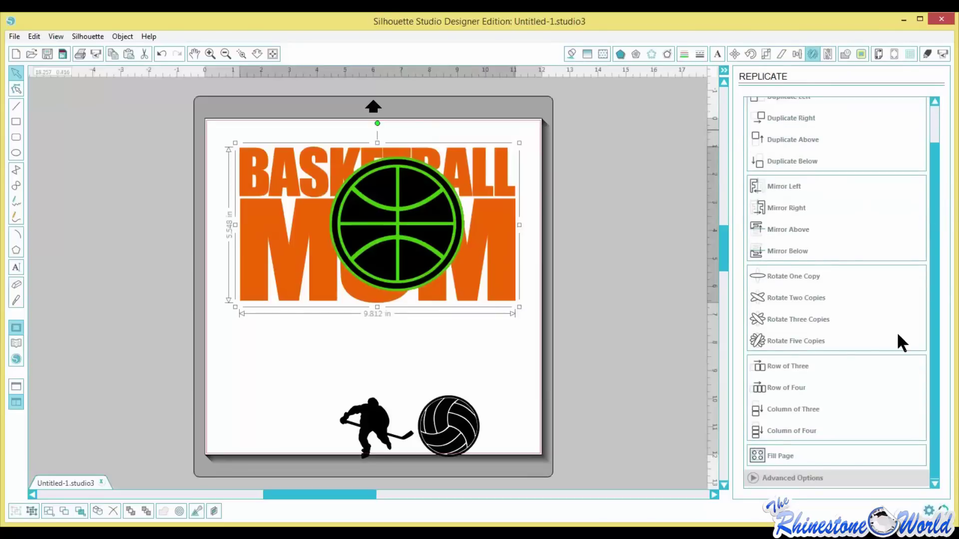
{"action": "left_click", "coordinate": [754, 478]}
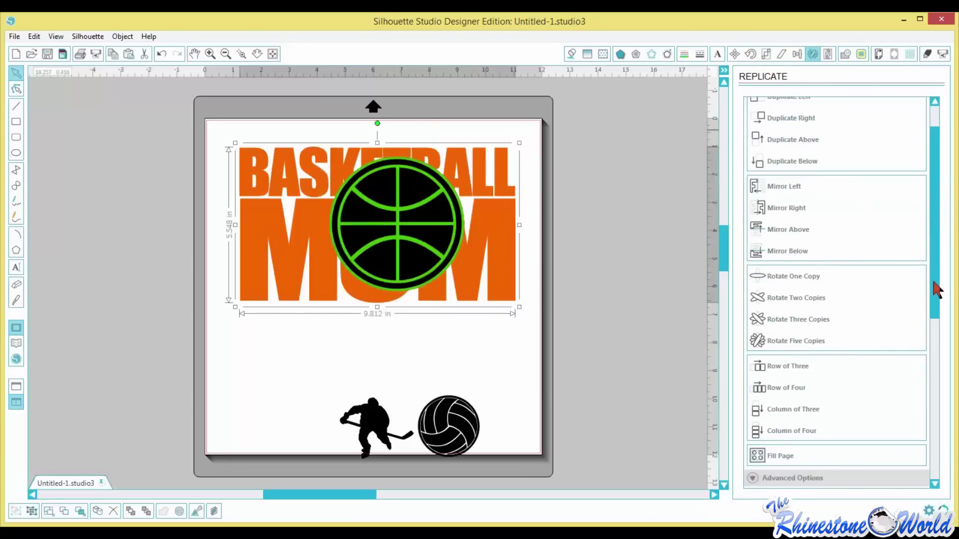
{"action": "scroll", "coordinate": [849, 300], "scroll_direction": "down", "scroll_amount": 5}
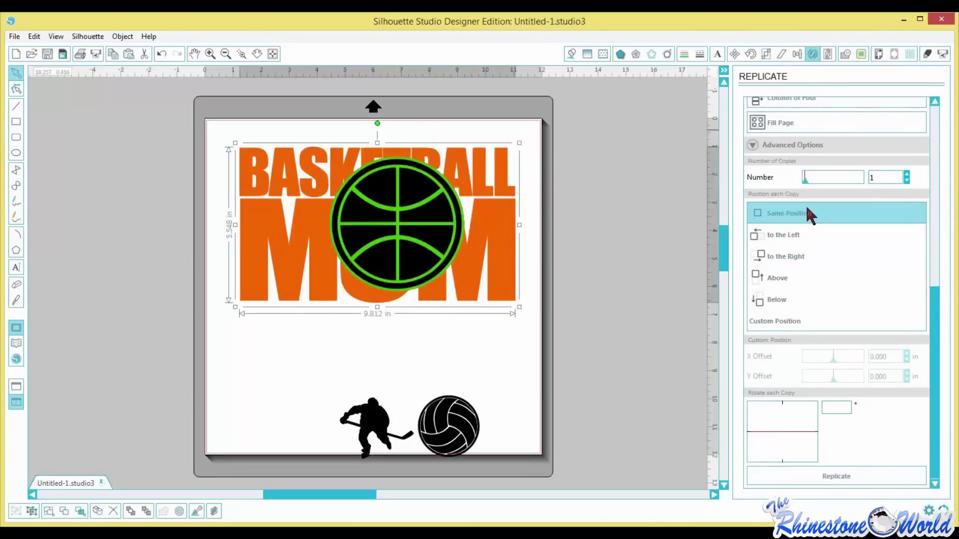
{"action": "left_click", "coordinate": [840, 475]}
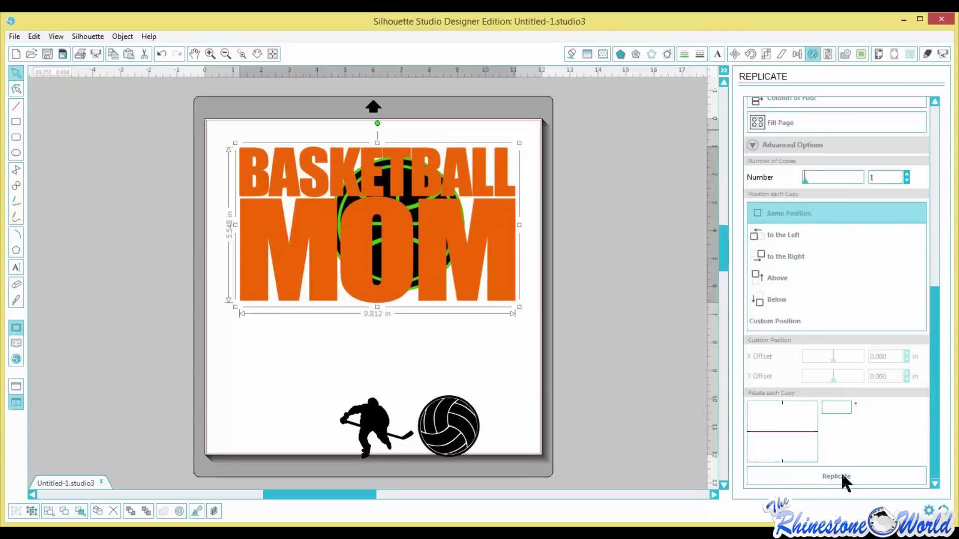
{"action": "mouse_move", "coordinate": [494, 244]}
{"action": "left_mouse_down"}
{"action": "mouse_move", "coordinate": [451, 277]}
{"action": "mouse_move", "coordinate": [507, 229]}
{"action": "left_mouse_up"}
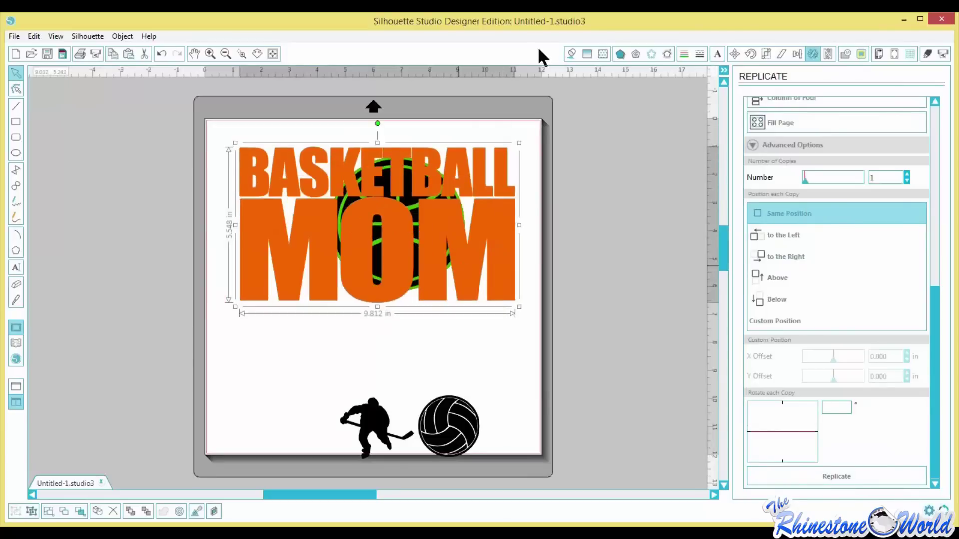
Fill the duplicated BASKETBALL MOM lettering with purple (7214FF).
{"action": "left_click", "coordinate": [570, 52]}
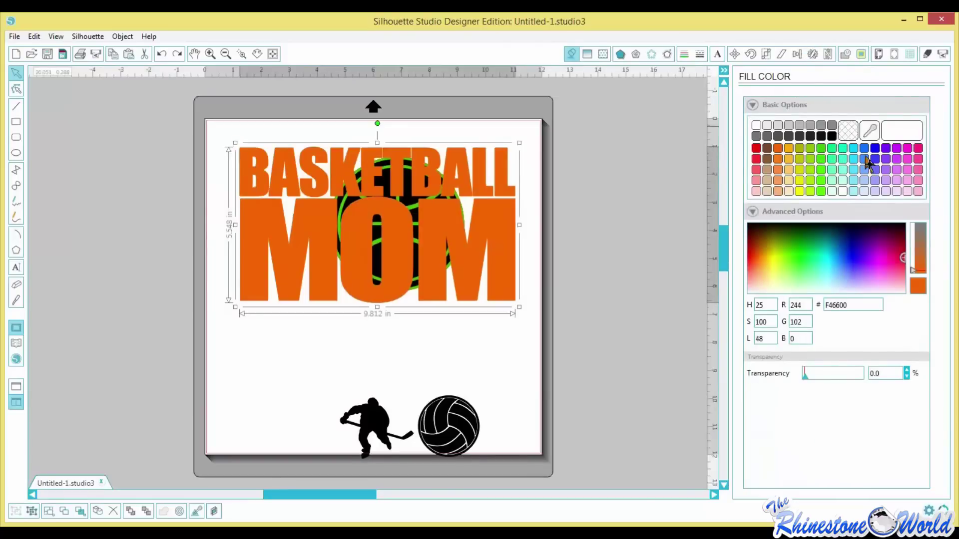
{"action": "left_click", "coordinate": [886, 148]}
{"action": "left_click", "coordinate": [489, 349]}
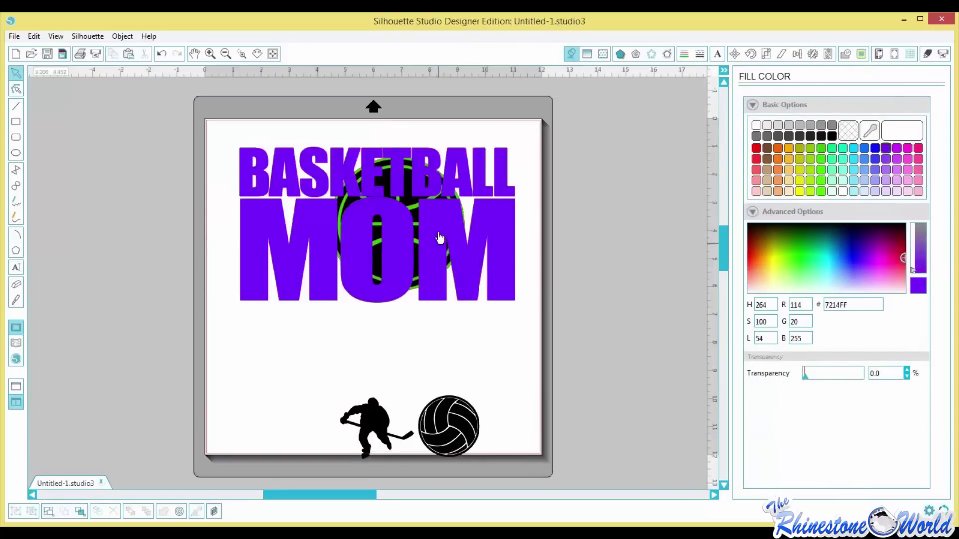
Crop the purple lettering copy and the black basketball to their overlapping areas.
{"action": "left_click", "coordinate": [409, 204]}
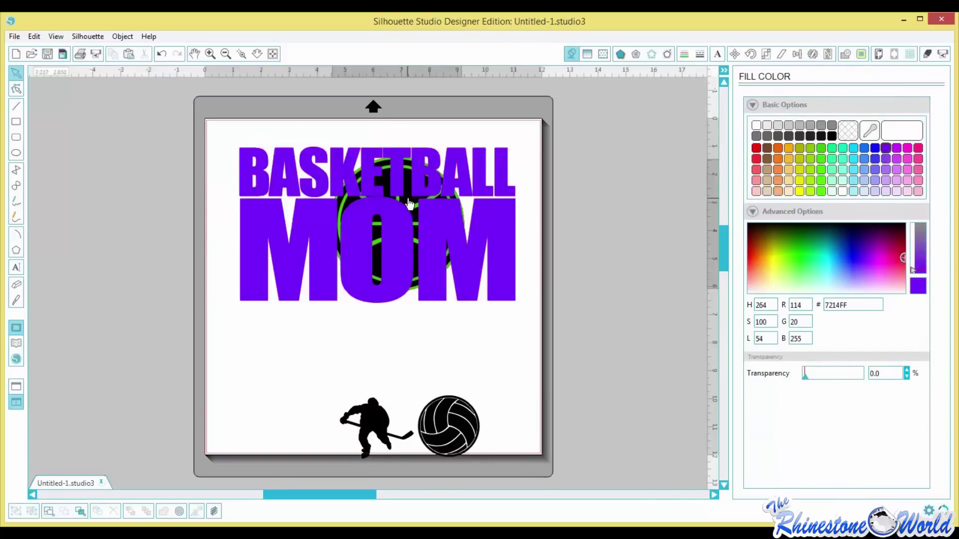
{"action": "mouse_move", "coordinate": [424, 275]}
{"action": "left_mouse_down"}
{"action": "mouse_move", "coordinate": [449, 392]}
{"action": "mouse_move", "coordinate": [424, 324]}
{"action": "mouse_move", "coordinate": [424, 272]}
{"action": "left_mouse_up"}
{"action": "left_click", "coordinate": [502, 267]}
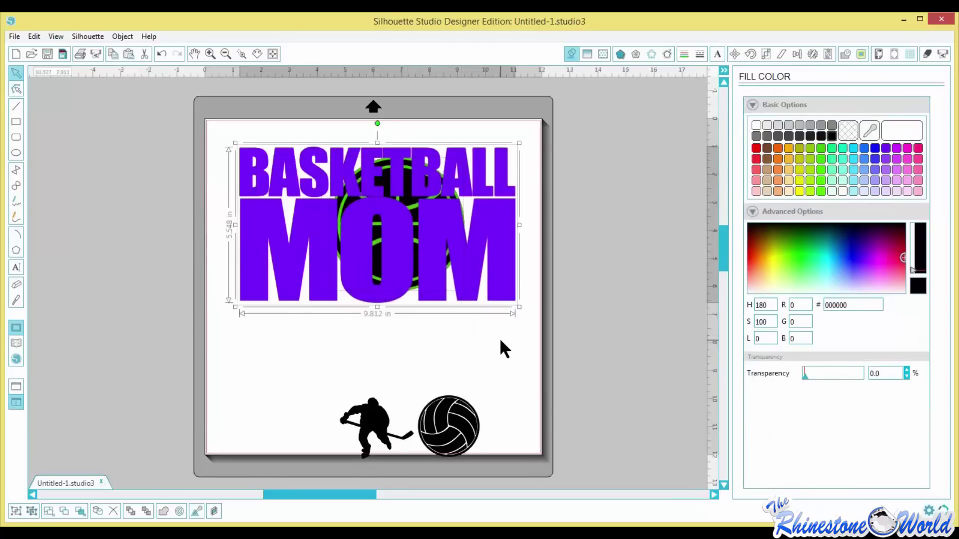
{"action": "left_click", "coordinate": [844, 54]}
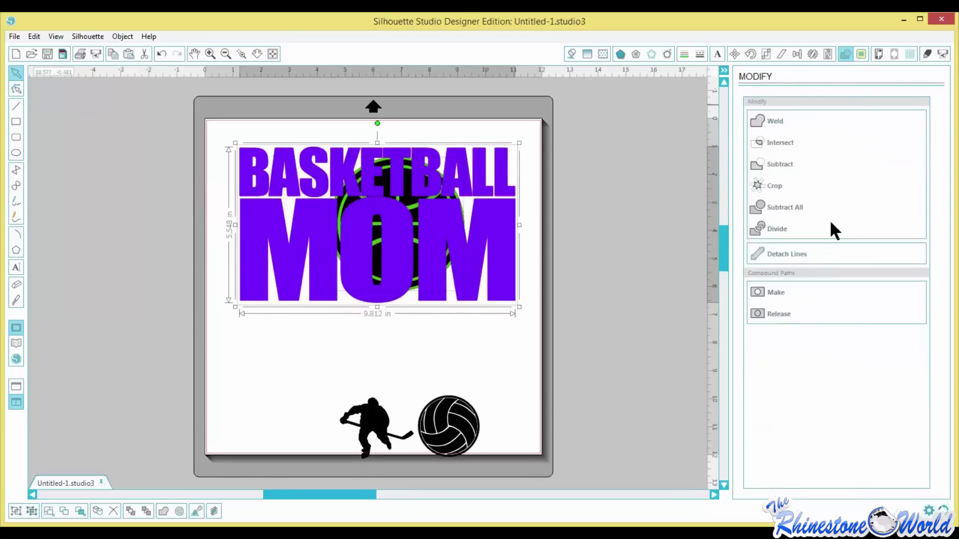
{"action": "left_click", "coordinate": [768, 183]}
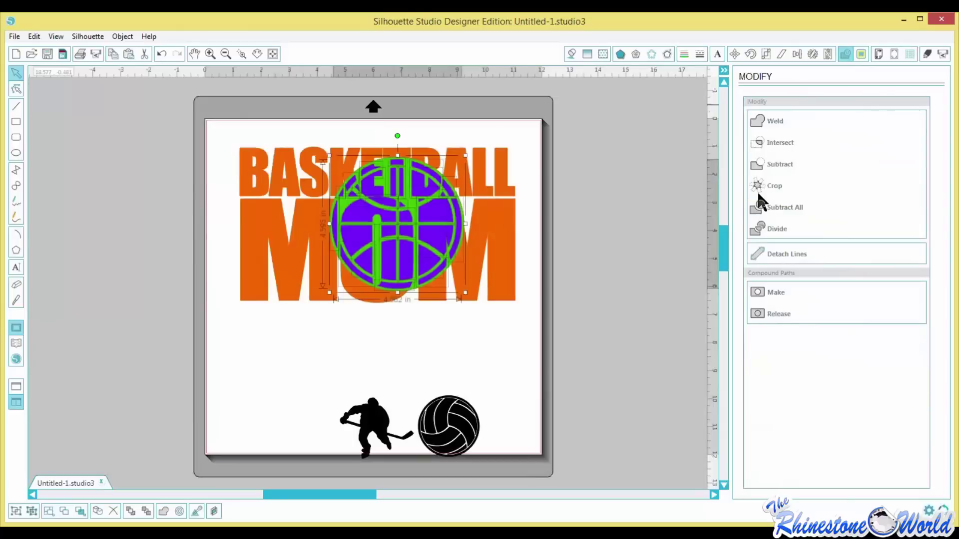
{"action": "left_click", "coordinate": [492, 344]}
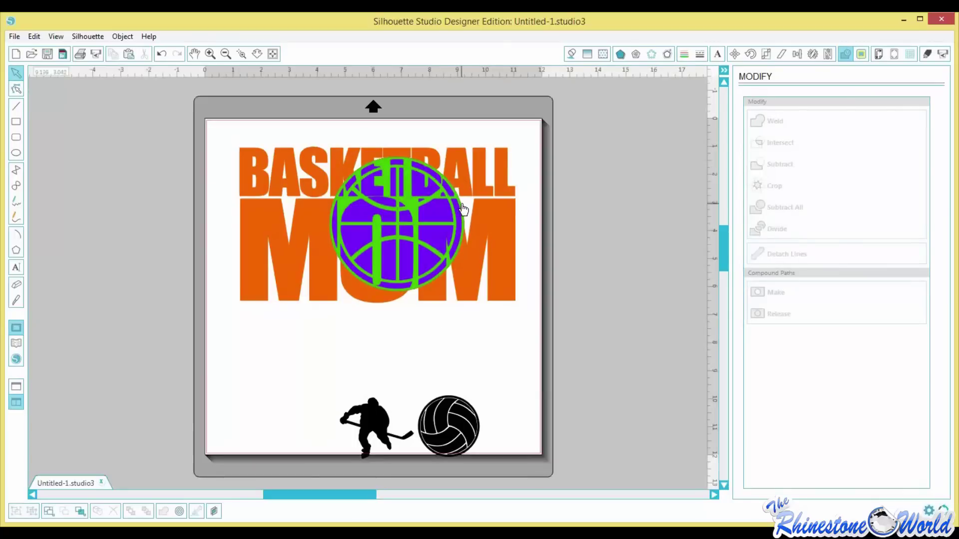
Subtract the green basketball offset from the orange BASKETBALL MOM lettering.
{"action": "left_click_drag", "start_coordinate": [462, 210], "coordinate": [463, 243]}
{"action": "left_click", "coordinate": [504, 272], "text": "shift"}
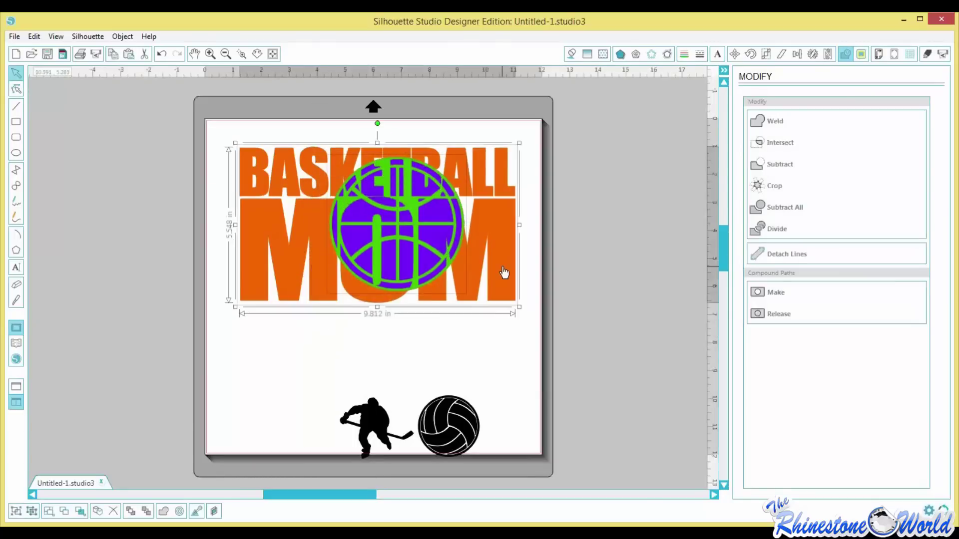
{"action": "left_click", "coordinate": [773, 165]}
{"action": "left_click", "coordinate": [465, 355]}
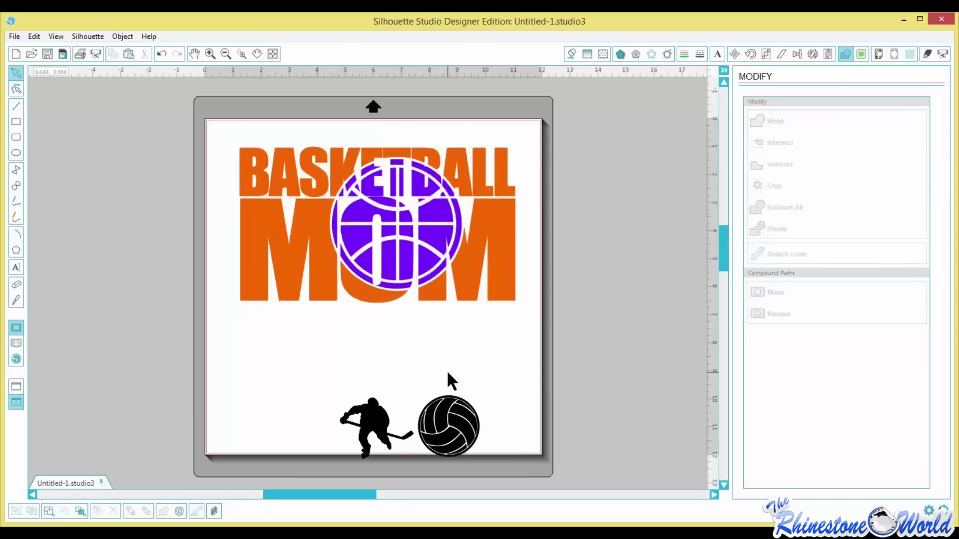
Select all purple basketball pieces by their fill color RGB (114,20,255) and fill them with black.
{"action": "scroll", "coordinate": [414, 214], "scroll_direction": "down", "scroll_amount": 1}
{"action": "left_click", "coordinate": [420, 214]}
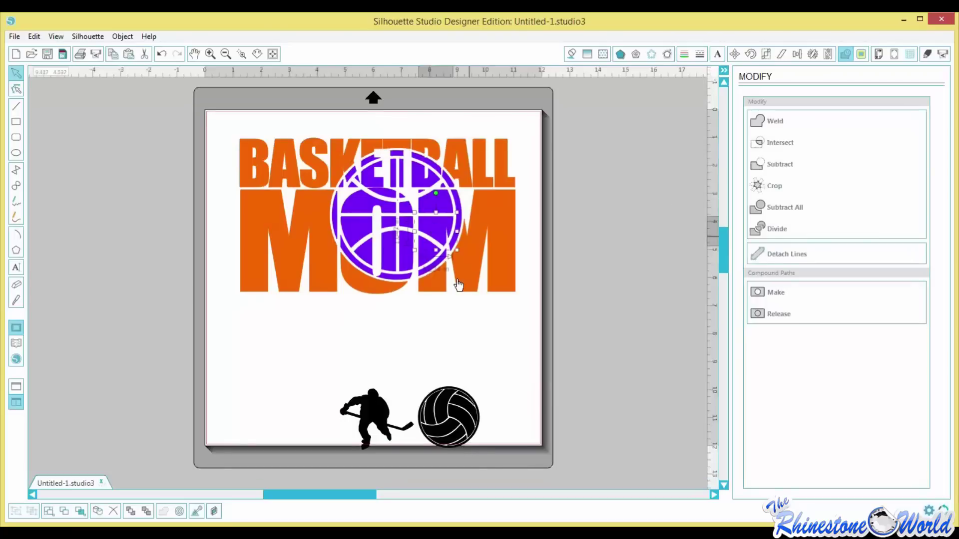
{"action": "left_click", "coordinate": [454, 315]}
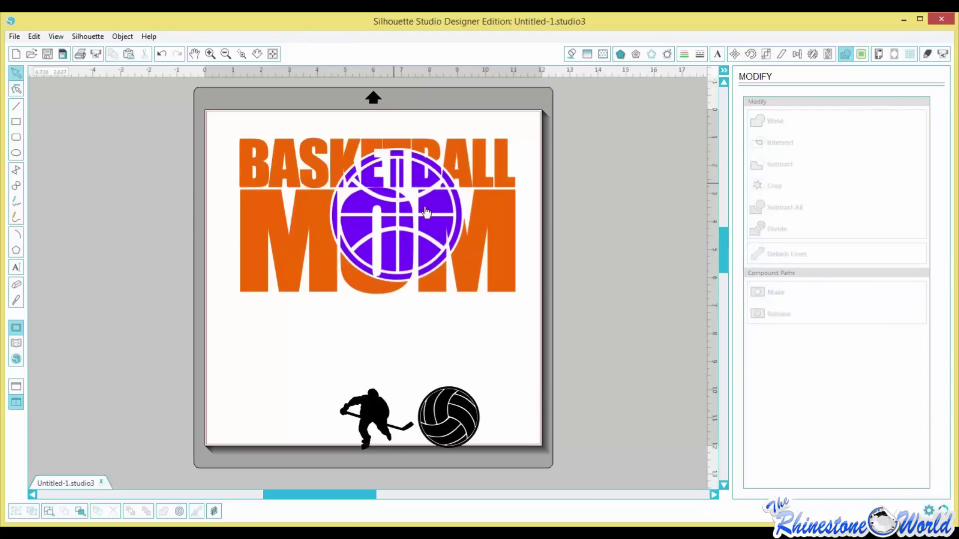
{"action": "left_click", "coordinate": [442, 208]}
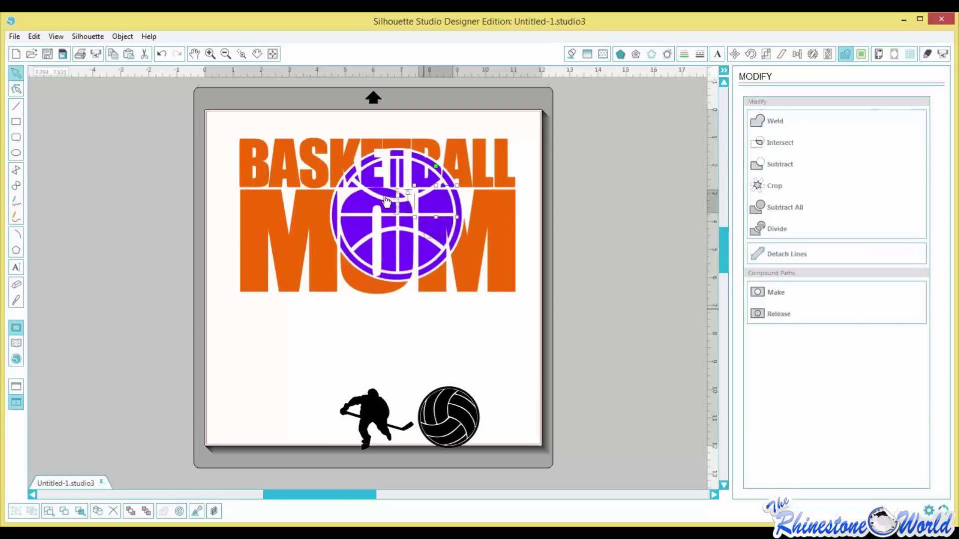
{"action": "left_click", "coordinate": [422, 307]}
{"action": "left_click", "coordinate": [437, 210]}
{"action": "left_click", "coordinate": [80, 512]}
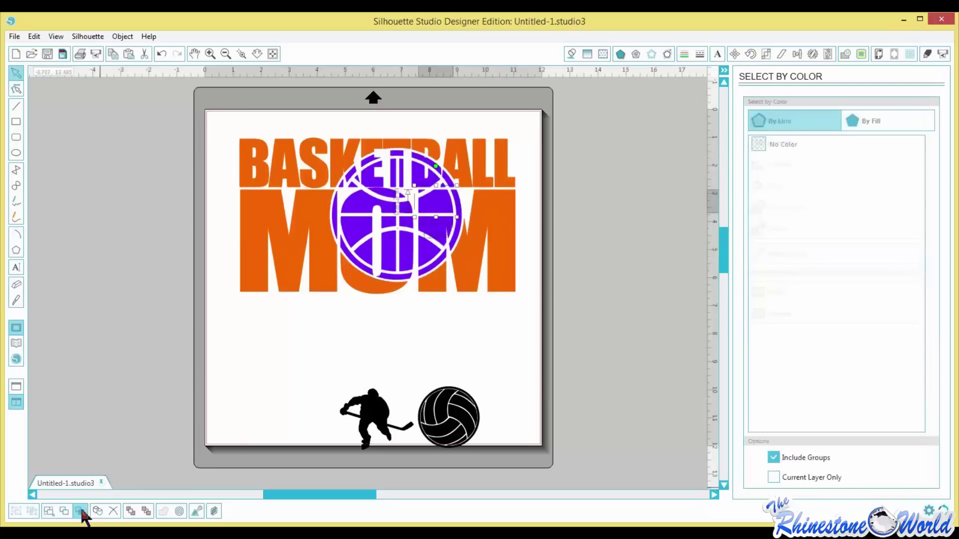
{"action": "left_click", "coordinate": [867, 121]}
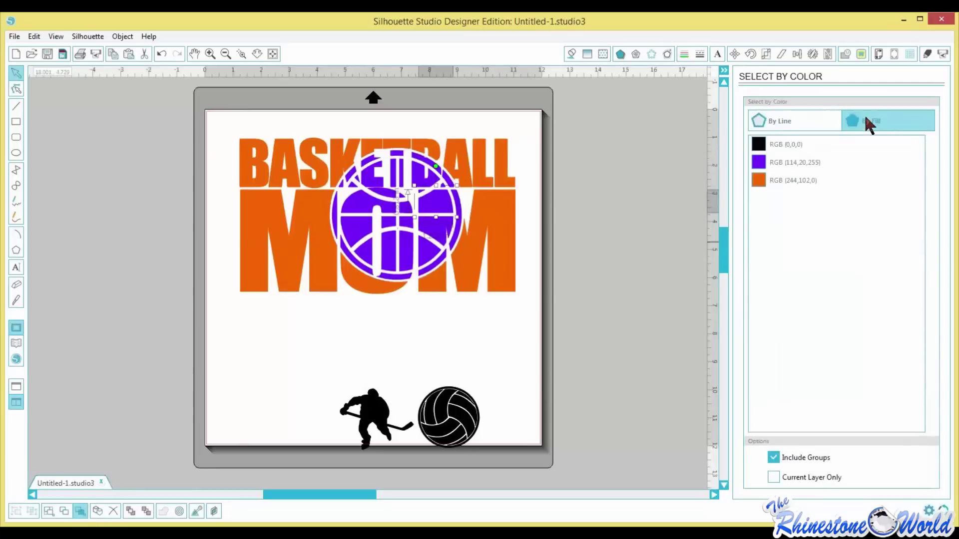
{"action": "left_click", "coordinate": [798, 162]}
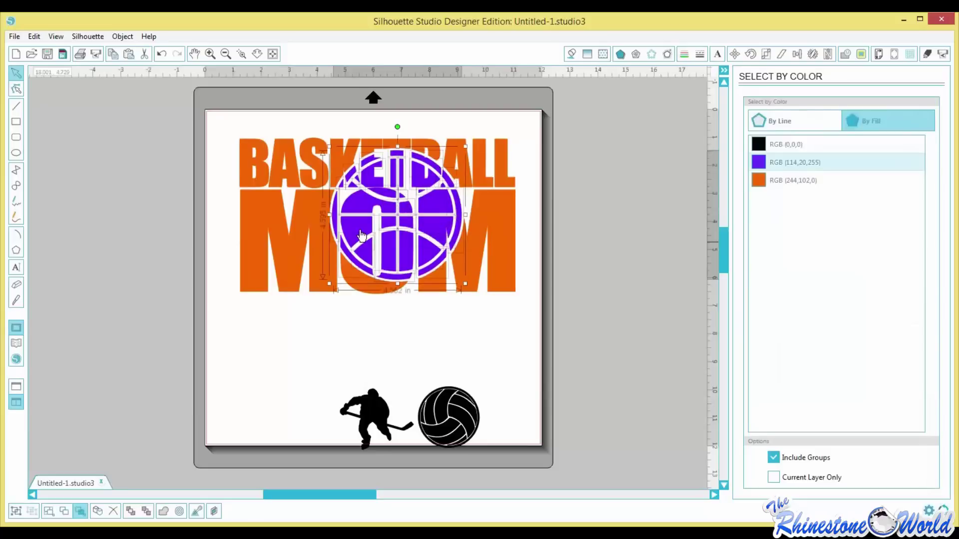
{"action": "left_click", "coordinate": [571, 54]}
{"action": "left_click", "coordinate": [832, 136]}
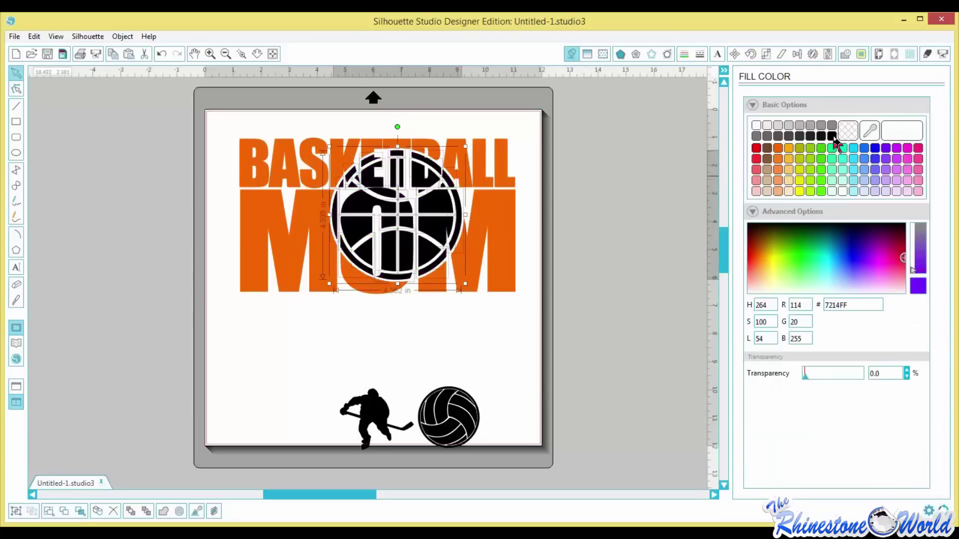
{"action": "left_click", "coordinate": [587, 256]}
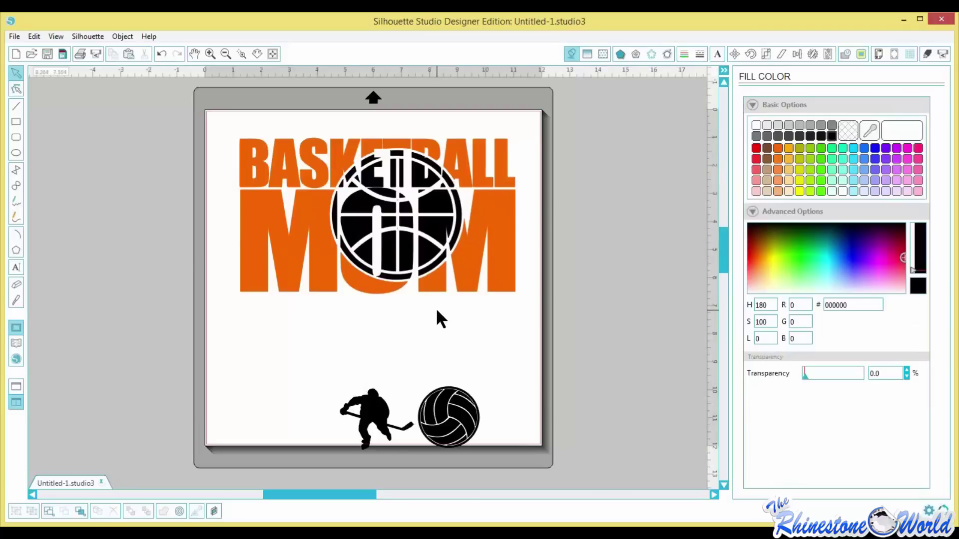
Undo the black fill of the basketball pieces and the subtraction of the green offset from the orange lettering.
{"action": "key", "text": "ctrl+z"}
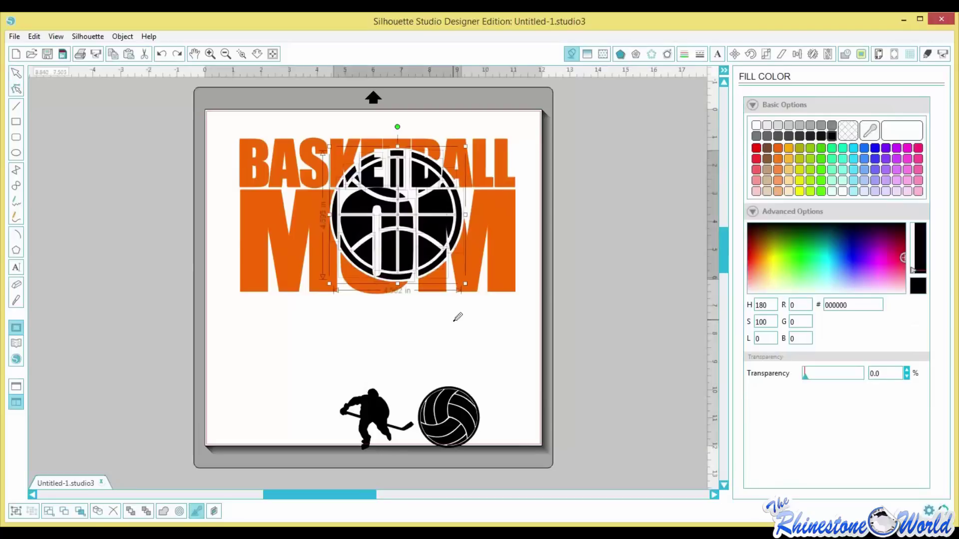
{"action": "key", "text": "ctrl+y"}
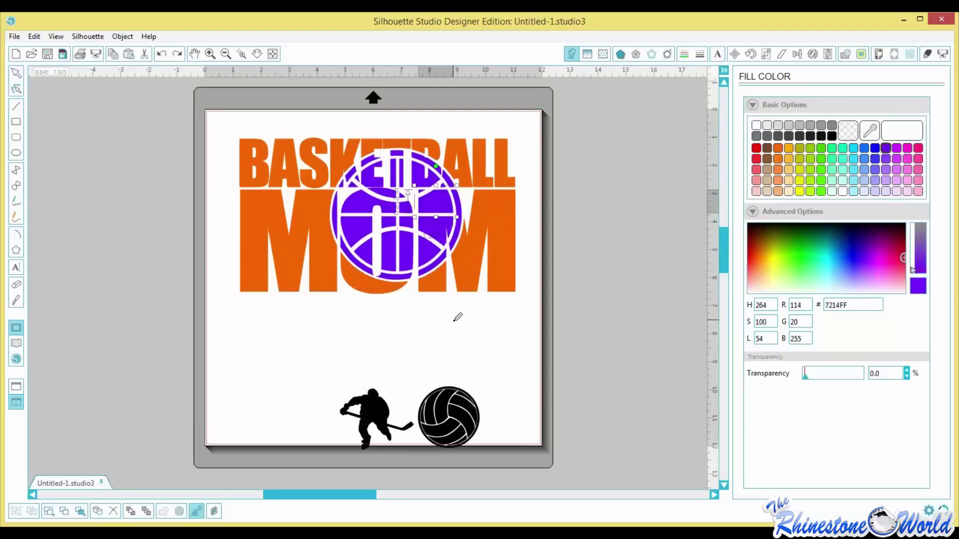
{"action": "left_click", "coordinate": [458, 317]}
{"action": "scroll", "coordinate": [457, 317], "scroll_direction": "up", "scroll_amount": 1}
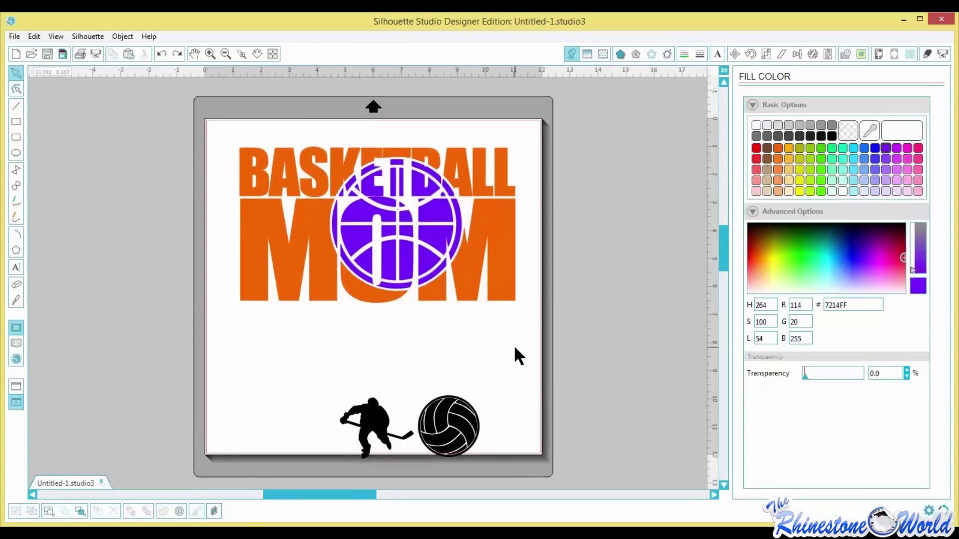
{"action": "key", "text": "Tab"}
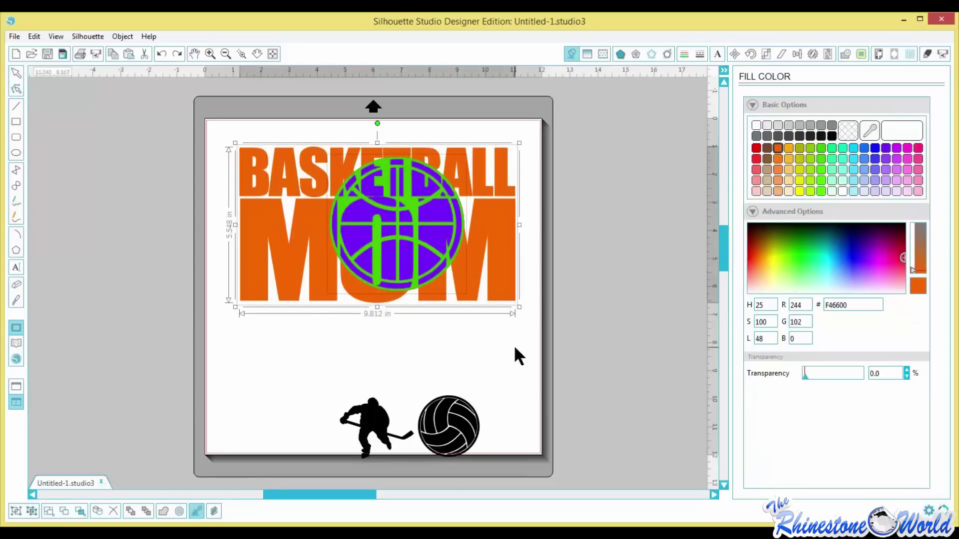
Undo the crop, the purple fill and the lettering copy, going back to the single orange BASKETBALL MOM lettering.
{"action": "key", "text": "Tab"}
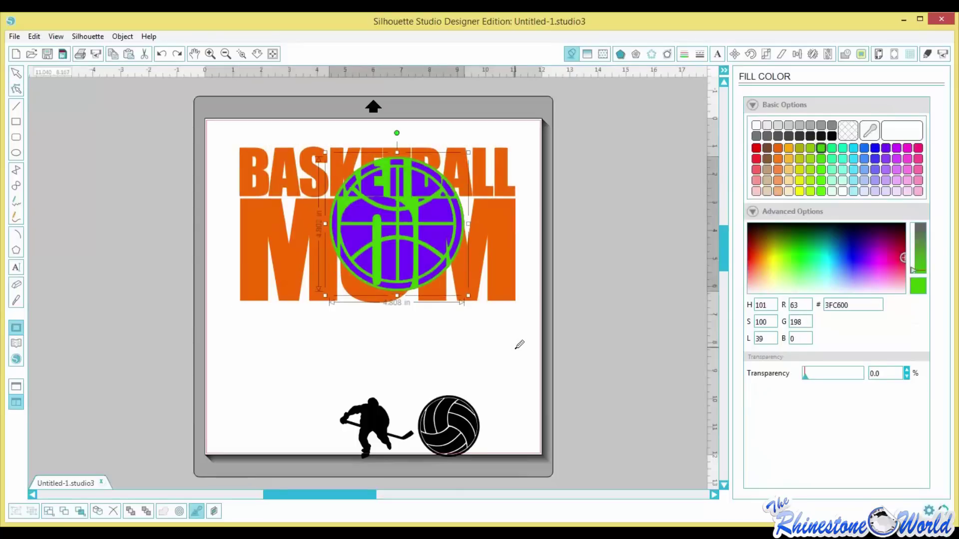
{"action": "key", "text": "Tab"}
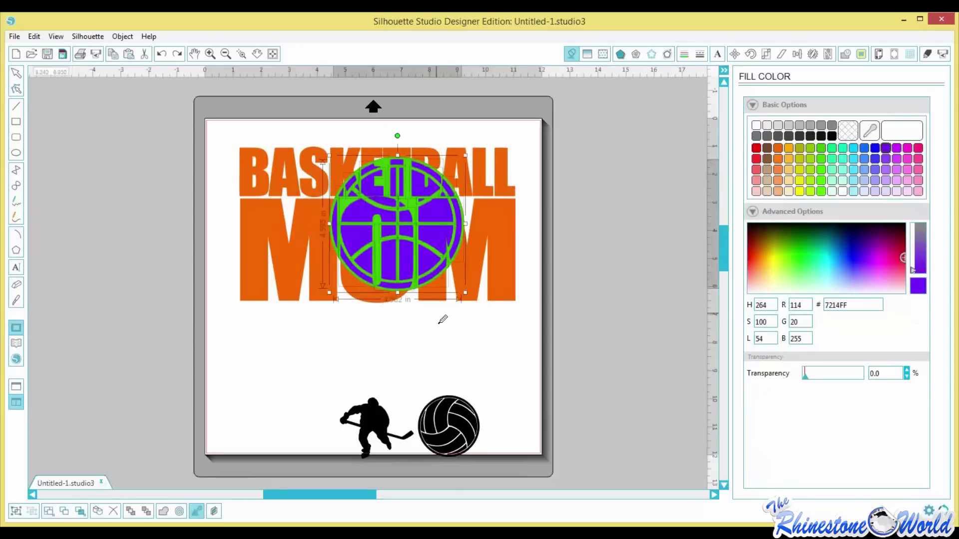
{"action": "key", "text": "ctrl+z"}
{"action": "key", "text": "Tab"}
{"action": "key", "text": "Escape"}
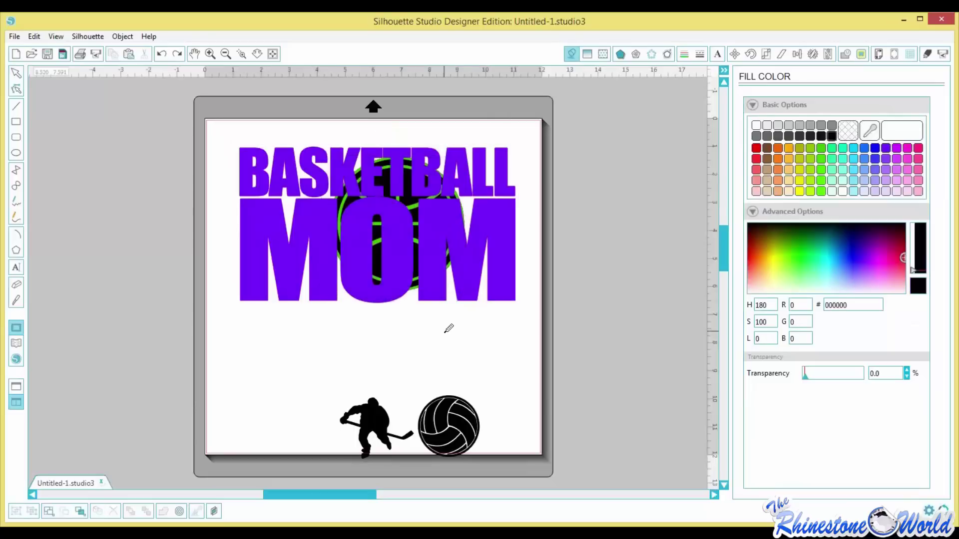
{"action": "key", "text": "Tab"}
{"action": "key", "text": "ctrl+shift+z"}
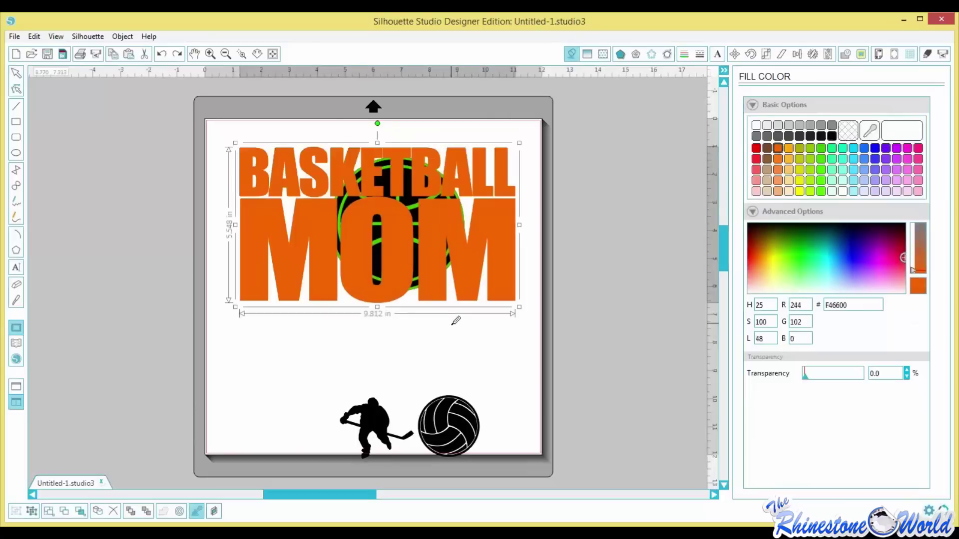
{"action": "key", "text": "ctrl+shift+z"}
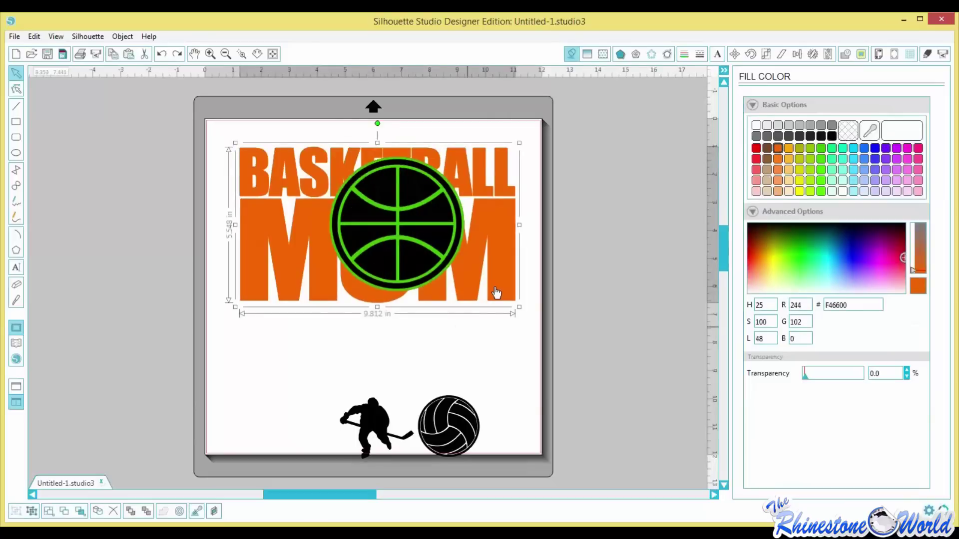
Move the orange lettering aside to check for a copy beneath it, and undo the move.
{"action": "key", "text": "Escape"}
{"action": "key", "text": "ctrl+shift+z"}
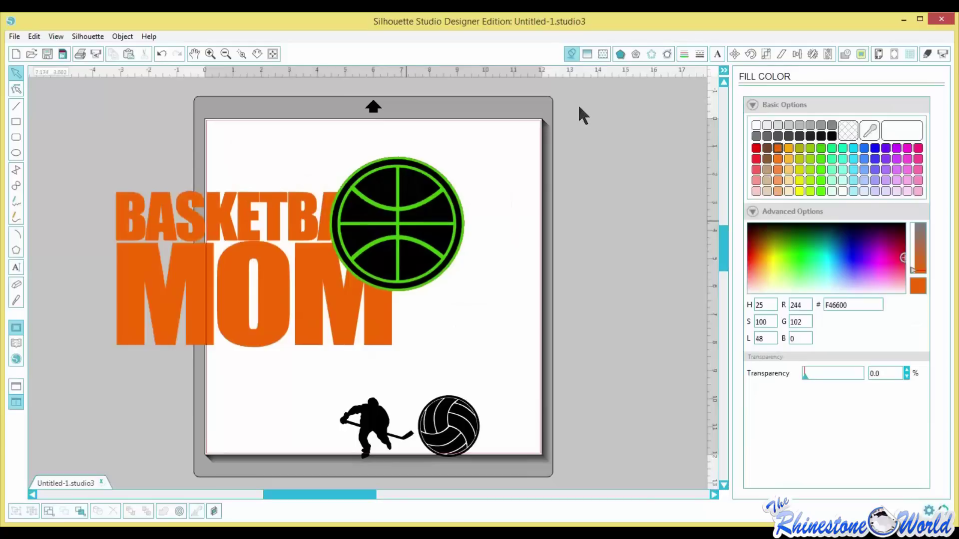
{"action": "key", "text": "ctrl+z"}
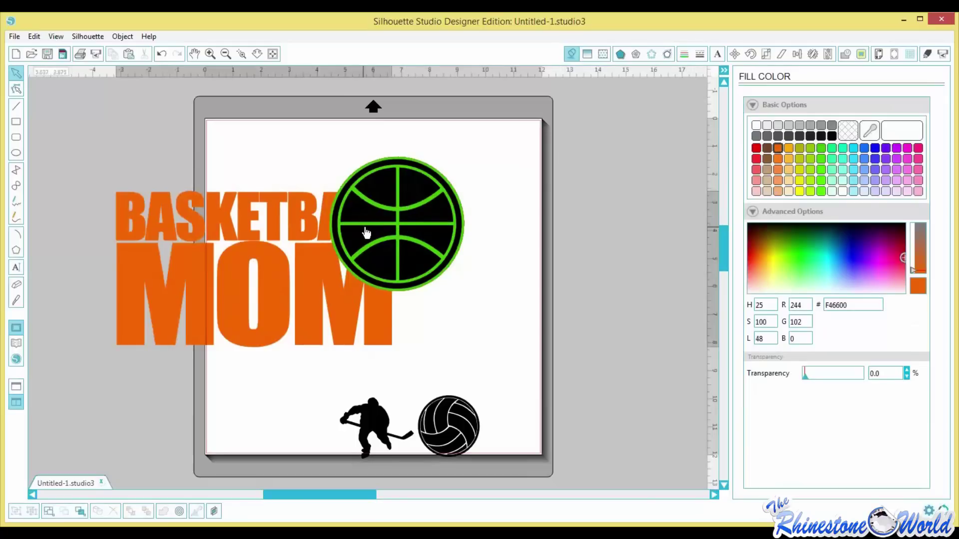
{"action": "key", "text": "k"}
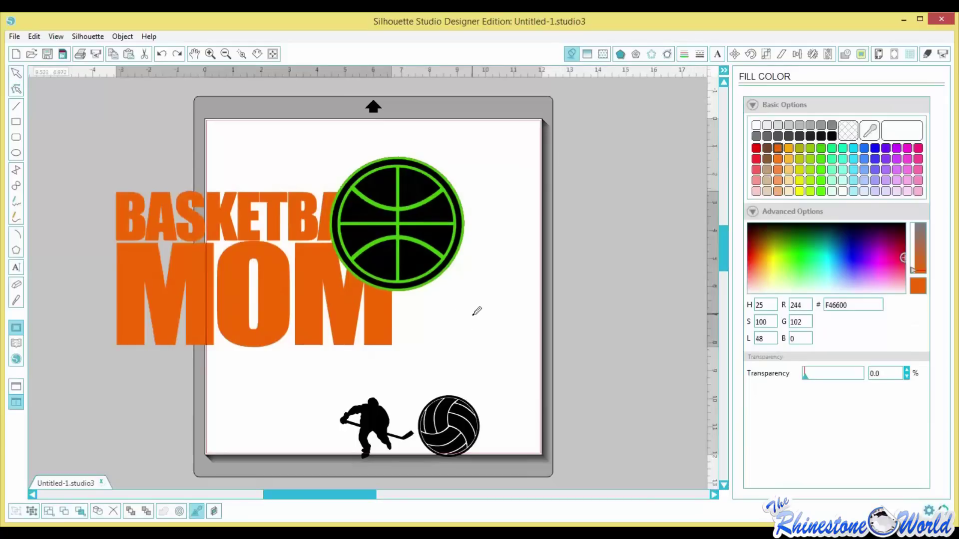
{"action": "key", "text": "Escape"}
{"action": "key", "text": "ctrl+z"}
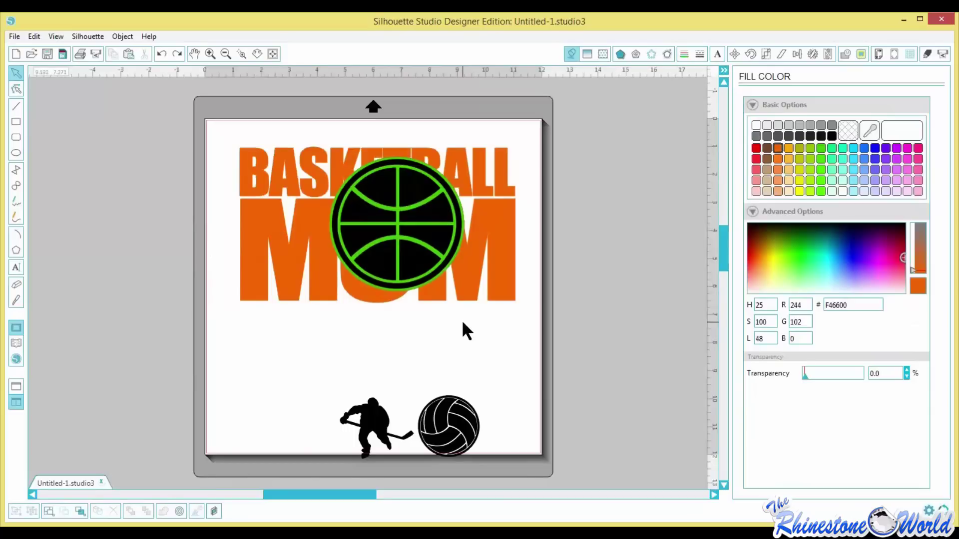
Examine the Replicate options for the orange lettering, including the Same Position setting with one copy.
{"action": "left_click", "coordinate": [508, 269]}
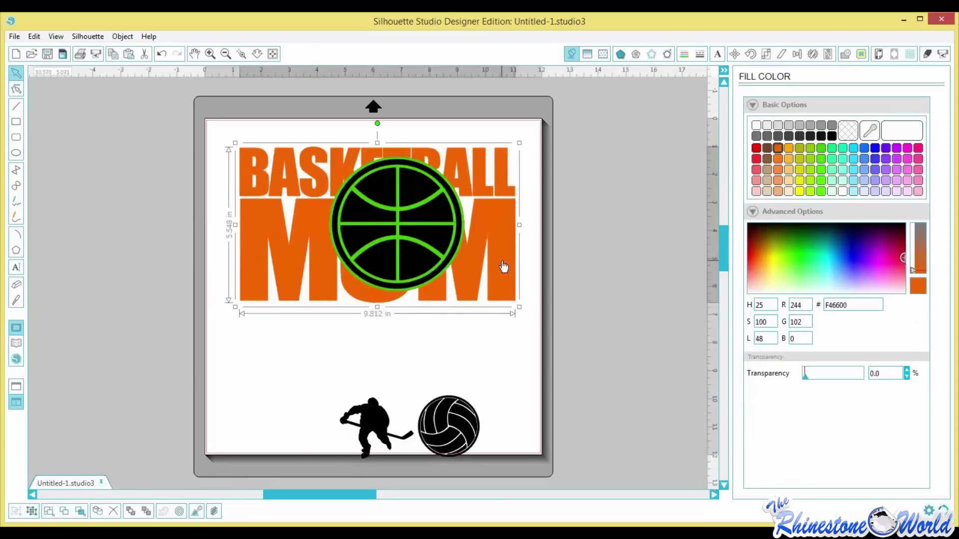
{"action": "left_click", "coordinate": [811, 55]}
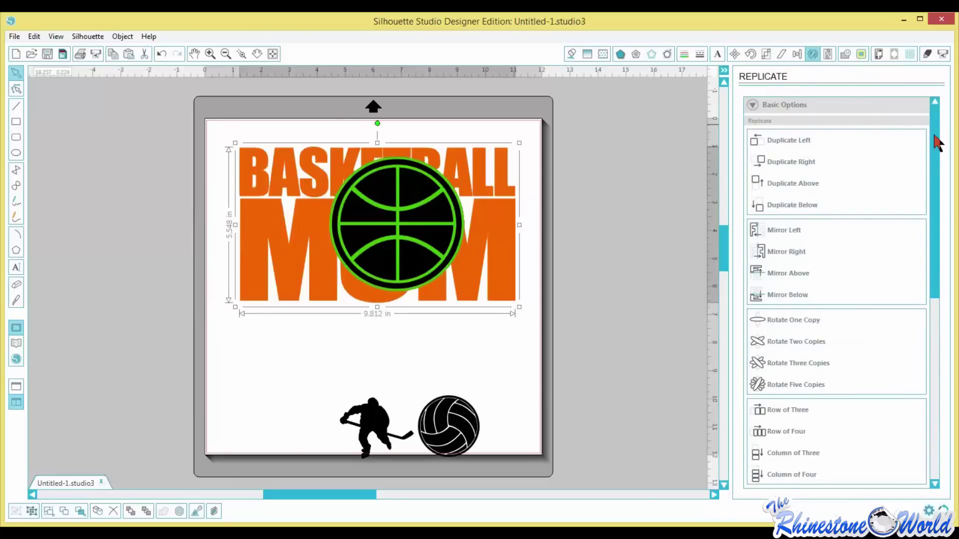
{"action": "left_click", "coordinate": [933, 326]}
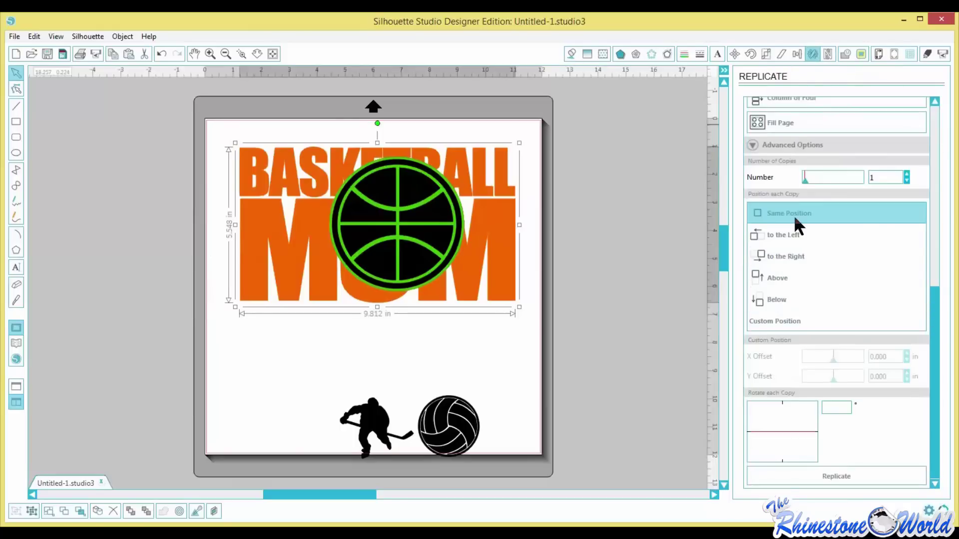
{"action": "left_click", "coordinate": [752, 145]}
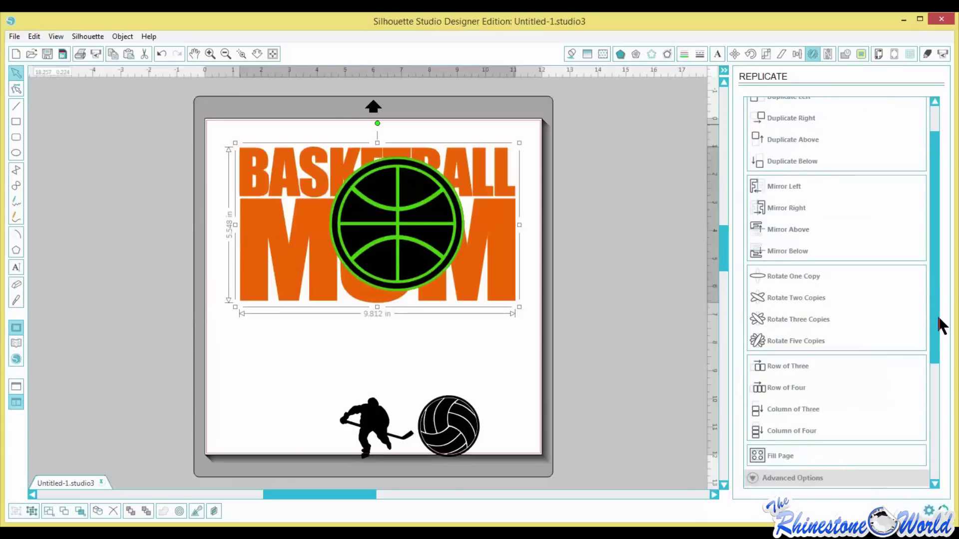
{"action": "left_click", "coordinate": [934, 448]}
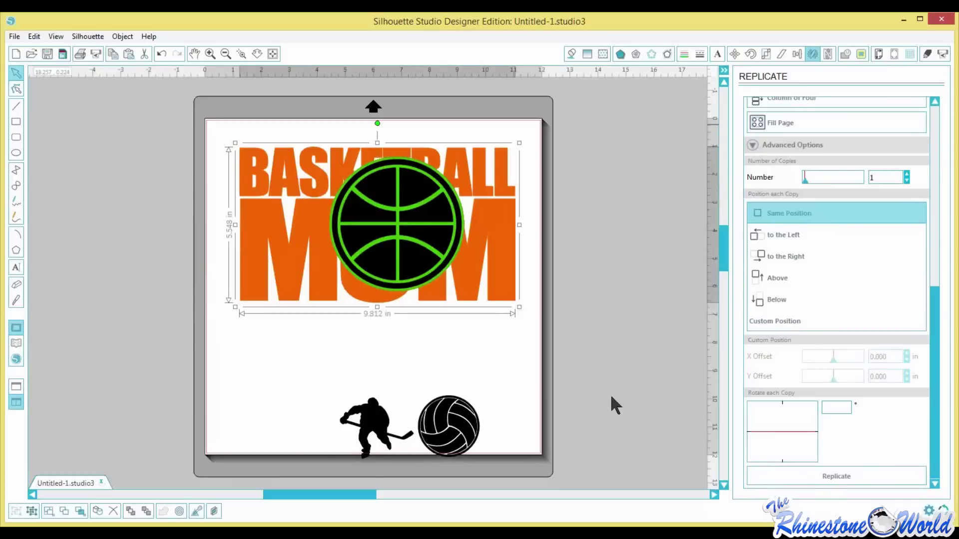
{"action": "left_click", "coordinate": [486, 355]}
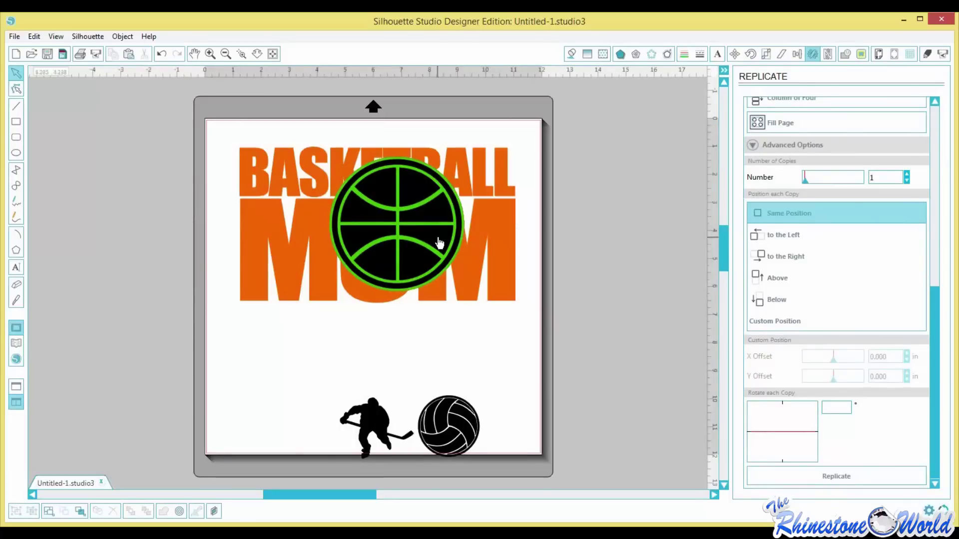
Crop the orange lettering and the black basketball without making a copy first, and undo the crop.
{"action": "left_click", "coordinate": [509, 263]}
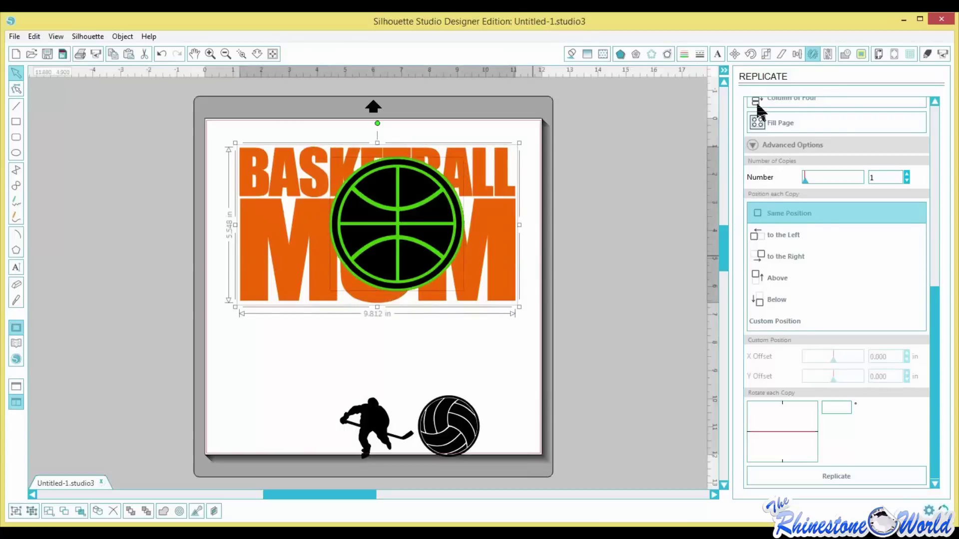
{"action": "left_click", "coordinate": [845, 53]}
{"action": "left_click", "coordinate": [772, 186]}
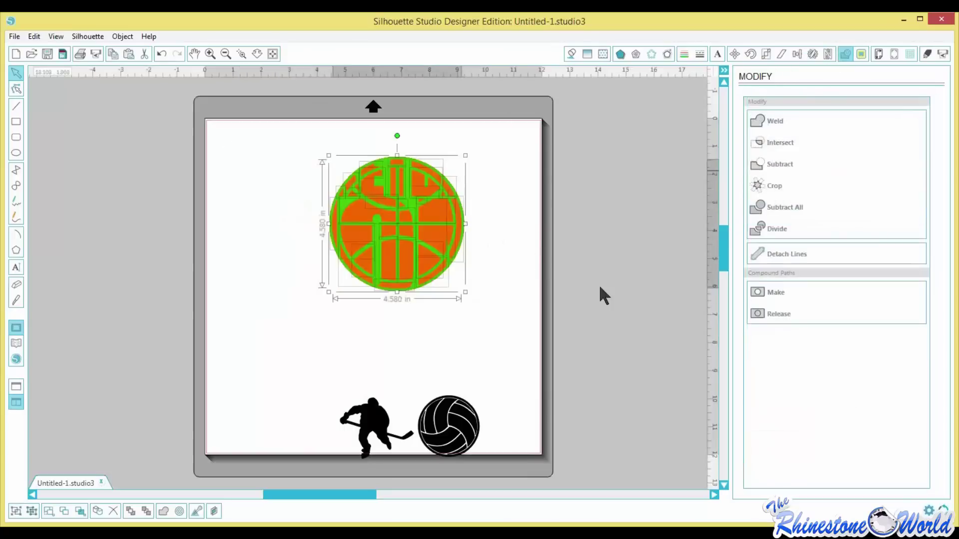
{"action": "left_click", "coordinate": [495, 320]}
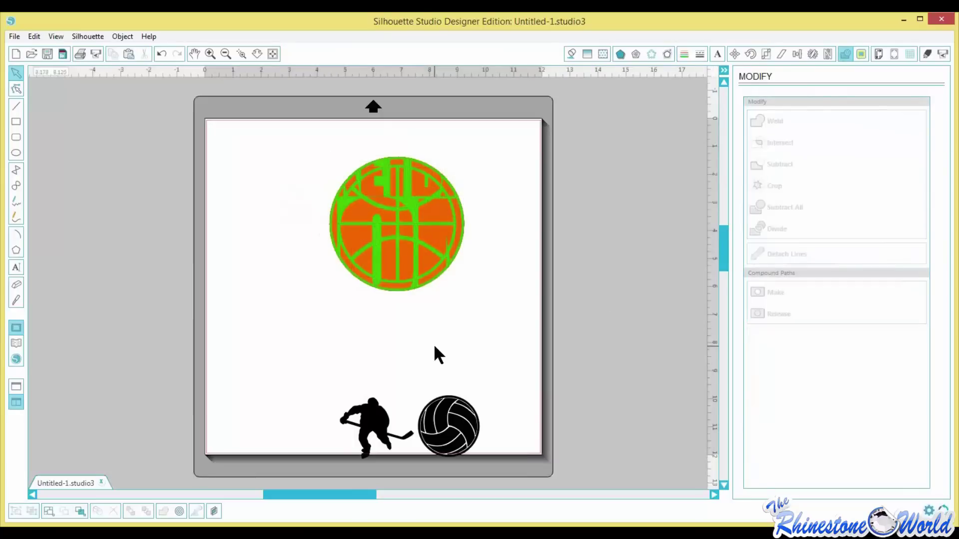
{"action": "key", "text": "ctrl+z"}
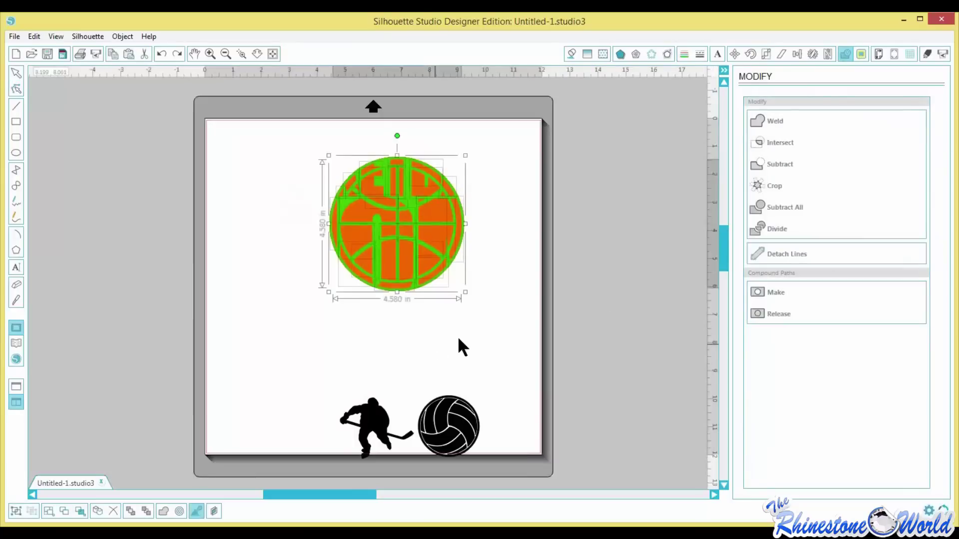
{"action": "key", "text": "ctrl+y"}
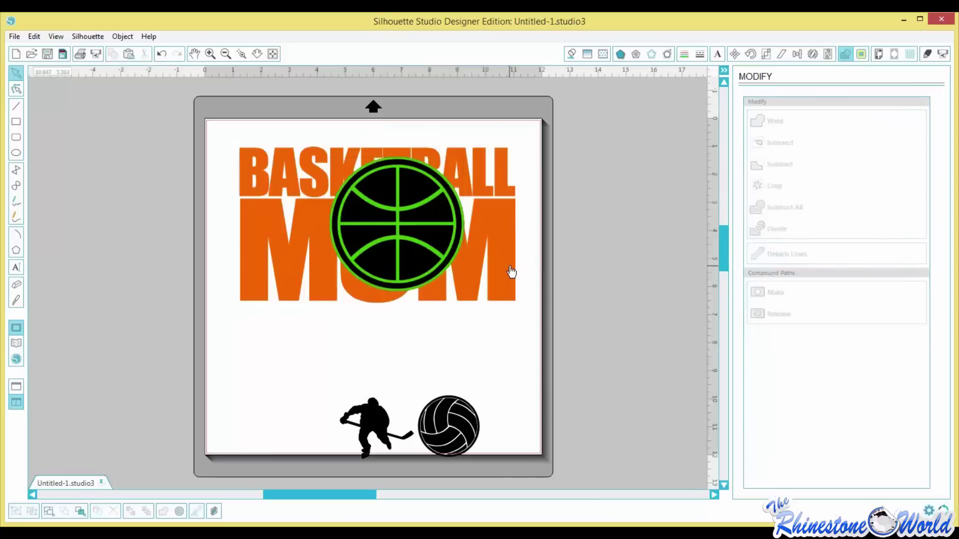
Replicate the orange lettering once in the same position and fill the copy with blue (0A6CFF).
{"action": "left_click", "coordinate": [505, 257]}
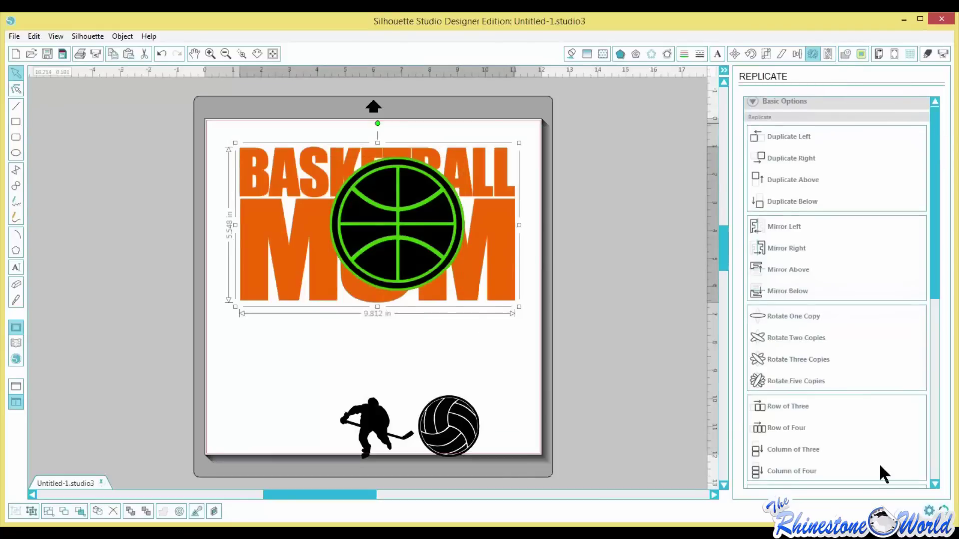
{"action": "scroll", "coordinate": [877, 475], "scroll_direction": "down", "scroll_amount": 5}
{"action": "left_click", "coordinate": [866, 477]}
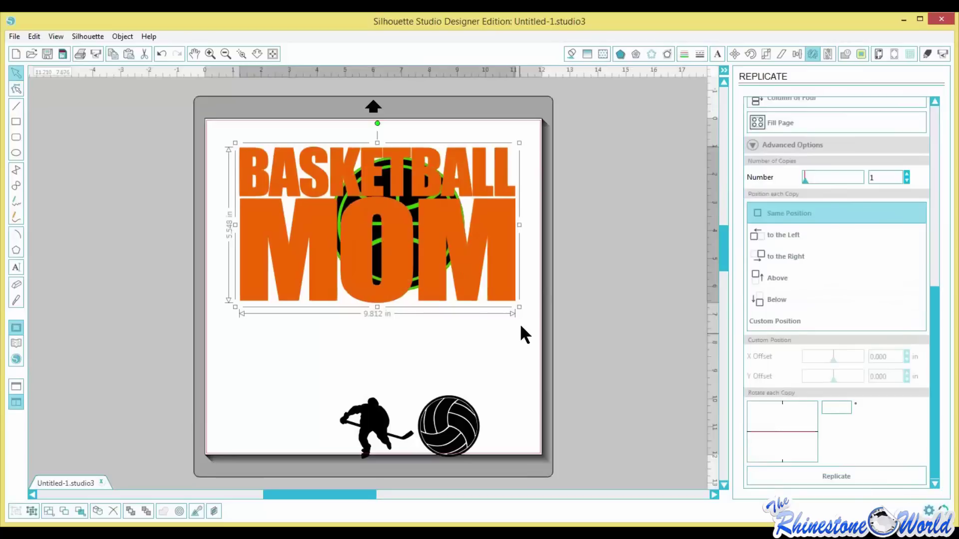
{"action": "left_click", "coordinate": [572, 54]}
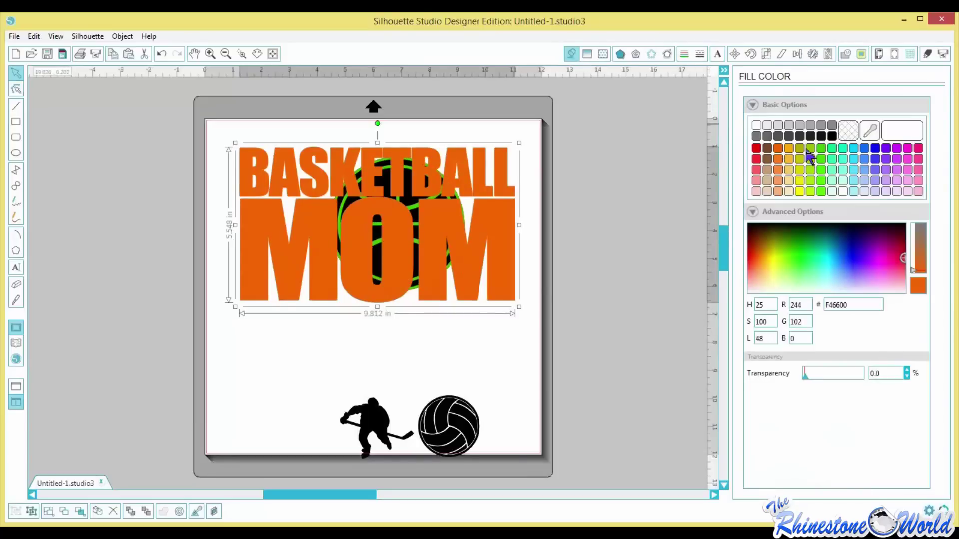
{"action": "left_click", "coordinate": [864, 148]}
{"action": "left_click", "coordinate": [502, 365]}
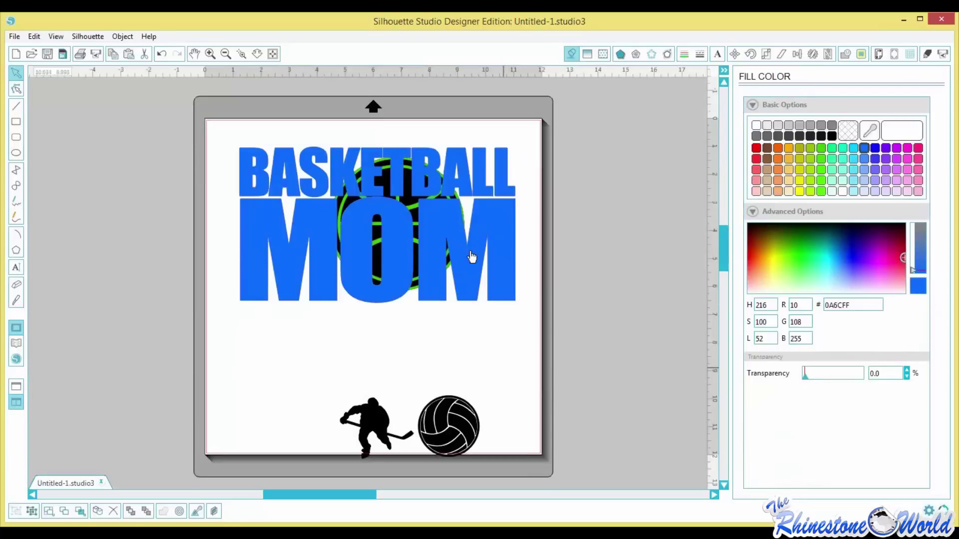
Crop the blue lettering copy and the black basketball to their overlapping areas.
{"action": "left_click", "coordinate": [410, 204]}
{"action": "left_click", "coordinate": [509, 251]}
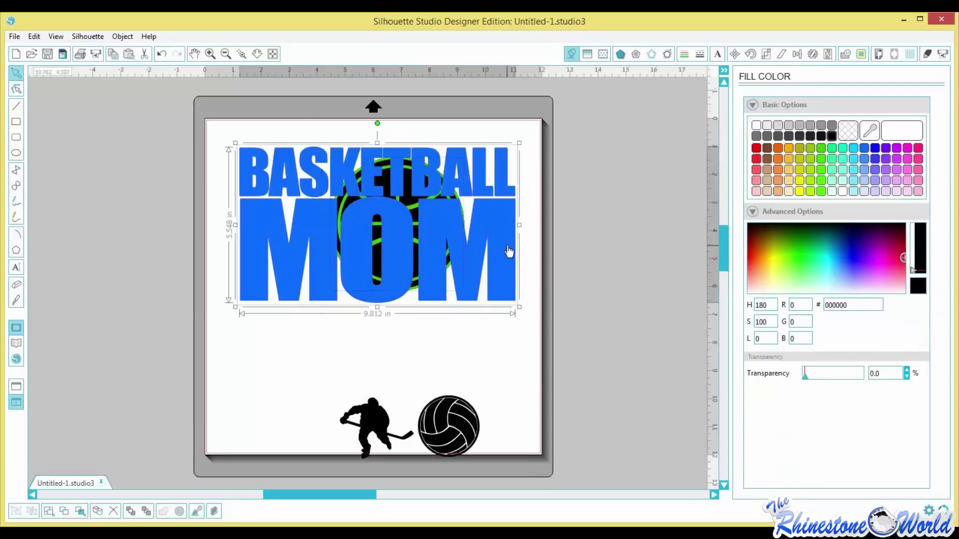
{"action": "left_click", "coordinate": [845, 53]}
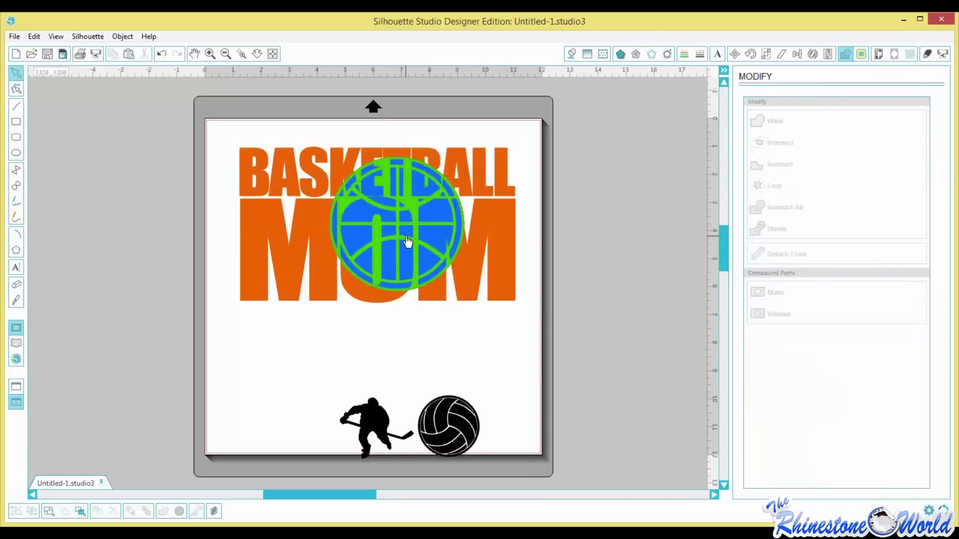
Move the green basketball offset and the orange lettering aside to inspect the layers, and undo both moves.
{"action": "left_click", "coordinate": [463, 208]}
{"action": "left_click_drag", "start_coordinate": [463, 207], "coordinate": [438, 277]}
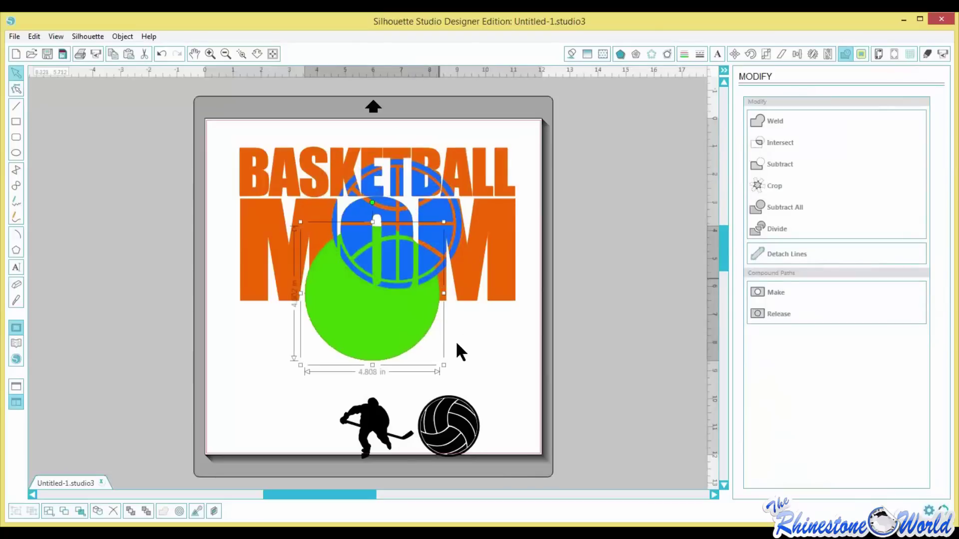
{"action": "key", "text": "ctrl+z"}
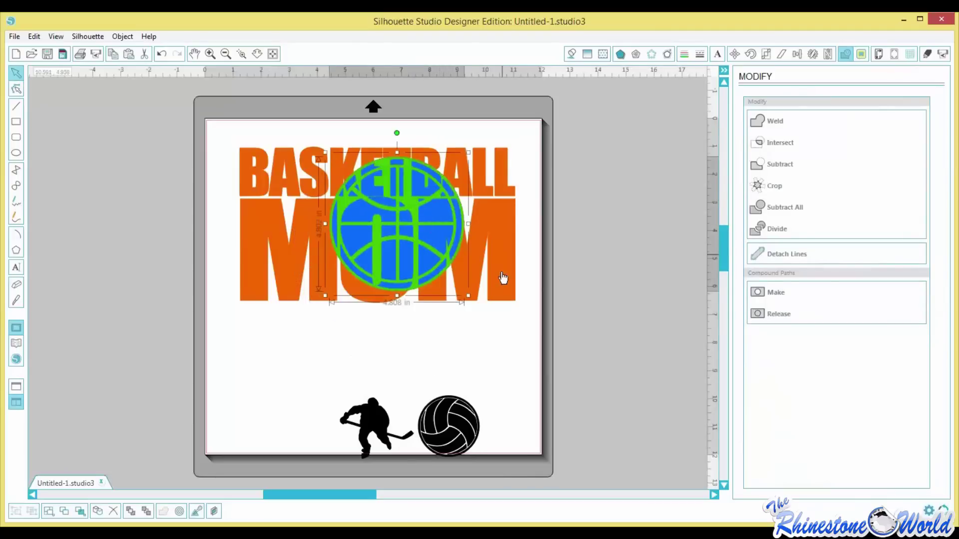
{"action": "left_click", "coordinate": [503, 278]}
{"action": "left_click", "coordinate": [491, 406]}
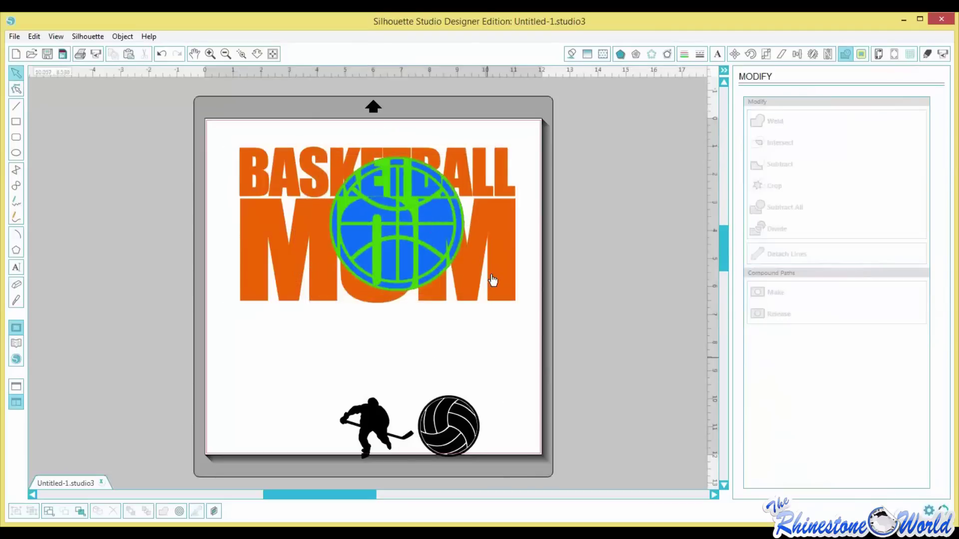
{"action": "left_click", "coordinate": [492, 280]}
{"action": "key", "text": "ctrl+z"}
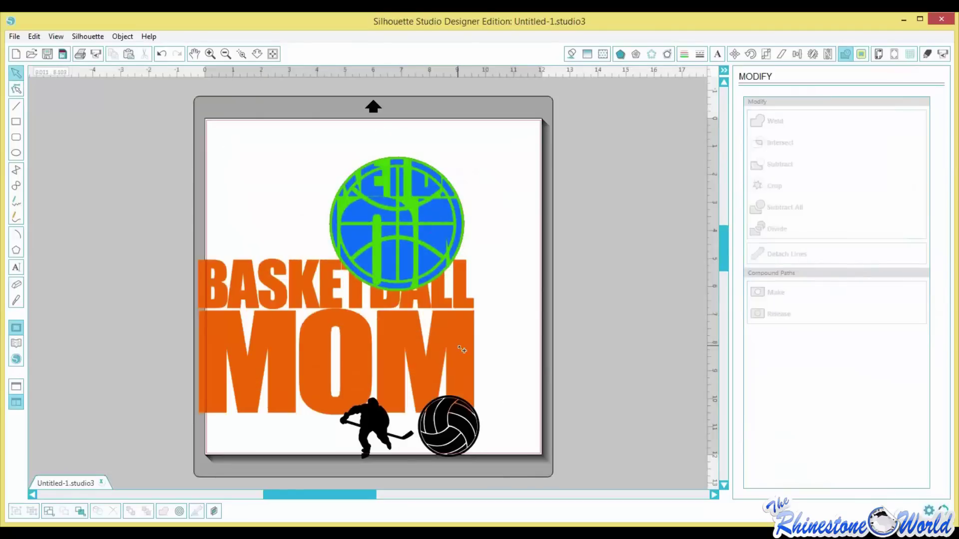
{"action": "key", "text": "ctrl+z"}
{"action": "key", "text": "ctrl+z"}
{"action": "key", "text": "ctrl+z"}
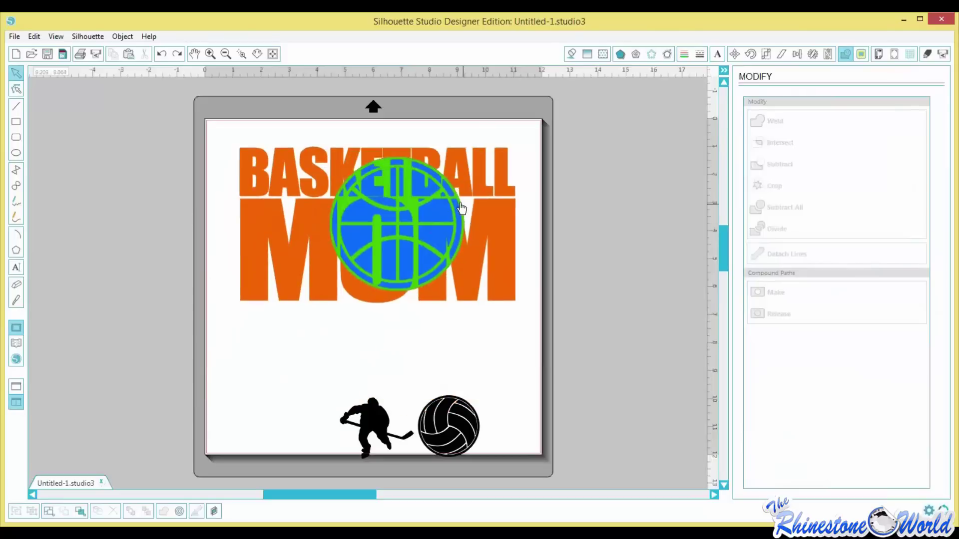
Subtract the green basketball offset from the orange BASKETBALL MOM lettering.
{"action": "left_click", "coordinate": [462, 208]}
{"action": "left_click", "coordinate": [497, 242], "text": "shift"}
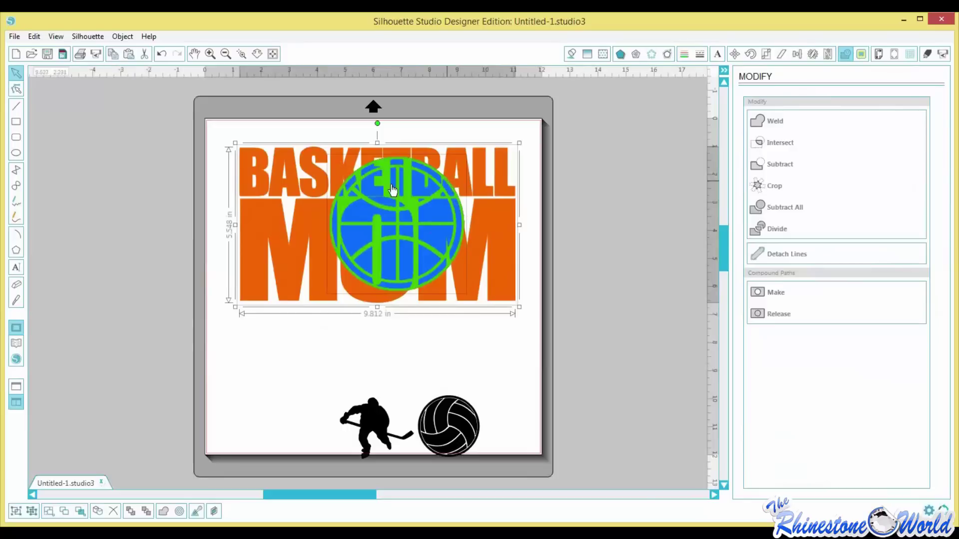
{"action": "left_click", "coordinate": [783, 166]}
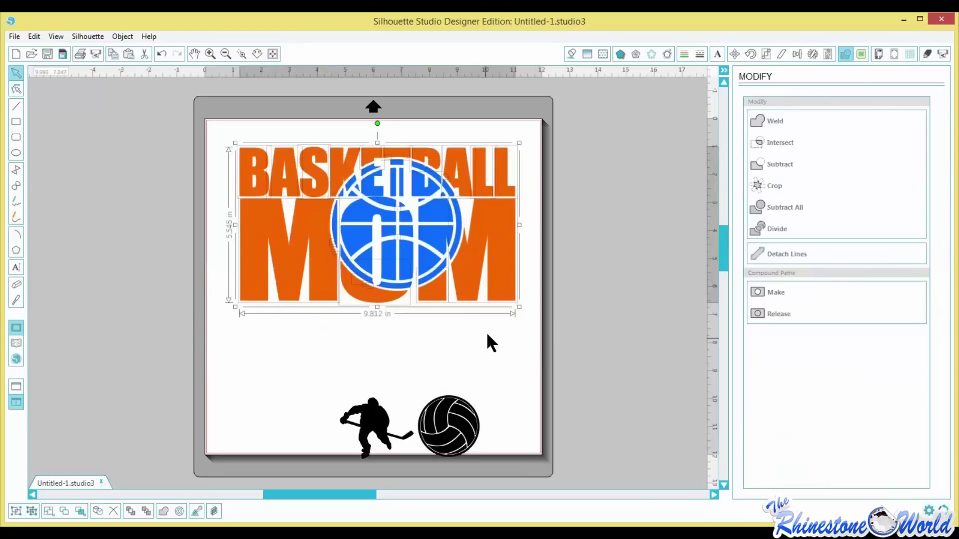
{"action": "left_click", "coordinate": [487, 332]}
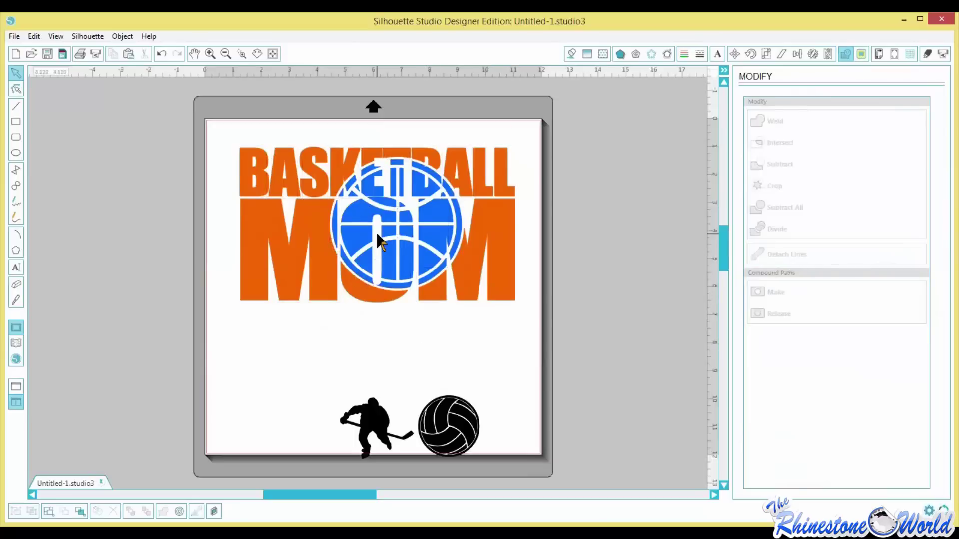
{"action": "scroll", "coordinate": [381, 233], "scroll_direction": "down", "scroll_amount": 1}
{"action": "scroll", "coordinate": [381, 228], "scroll_direction": "up", "scroll_amount": 2}
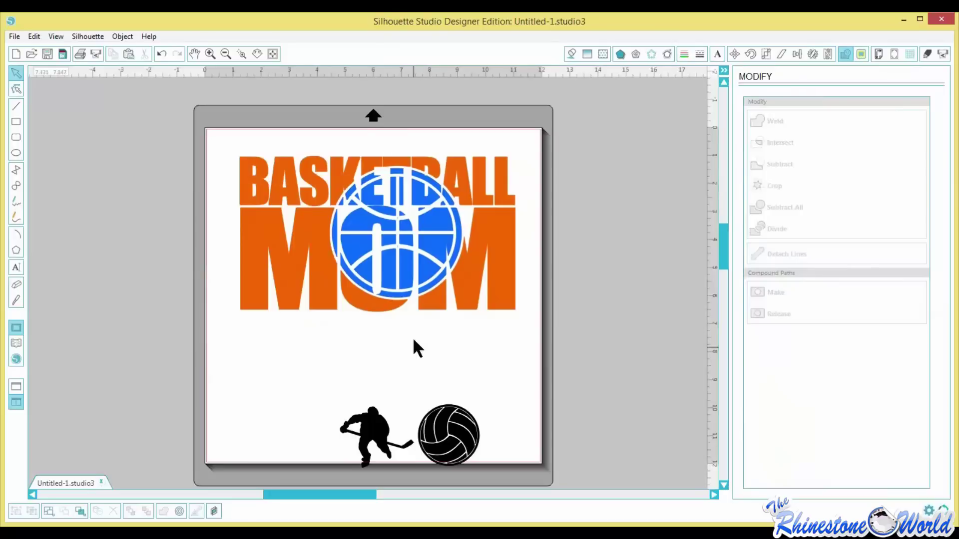
Save the design to the Desktop as "Basketball Mom FREE" in the Silhouette Studio V3 format.
{"action": "scroll", "coordinate": [200, 200], "scroll_direction": "down", "scroll_amount": 1}
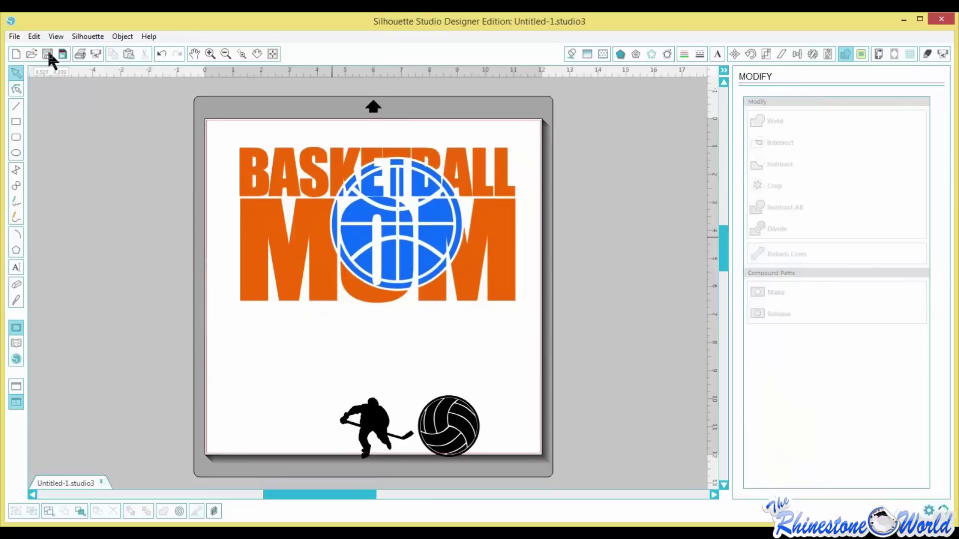
{"action": "left_click", "coordinate": [15, 36]}
{"action": "mouse_move", "coordinate": [61, 133]}
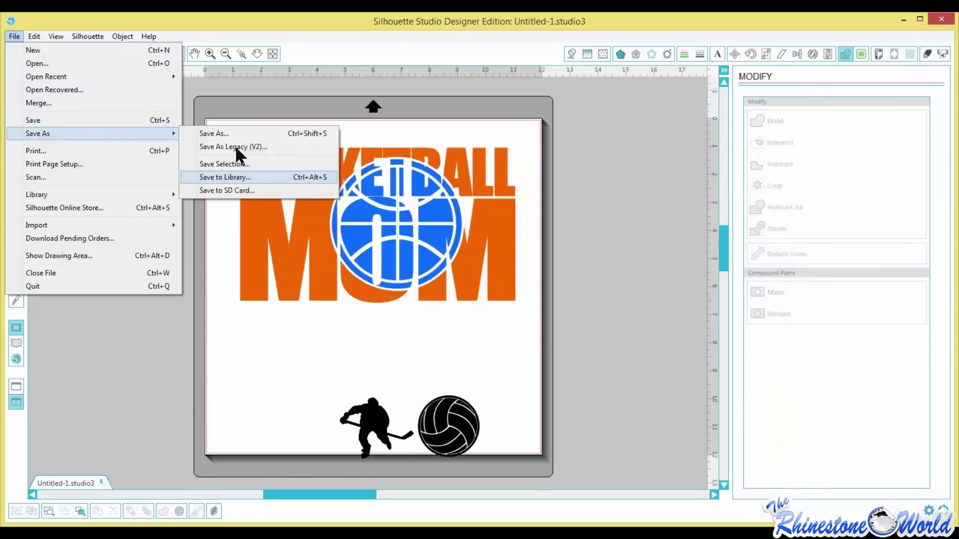
{"action": "left_click", "coordinate": [230, 133]}
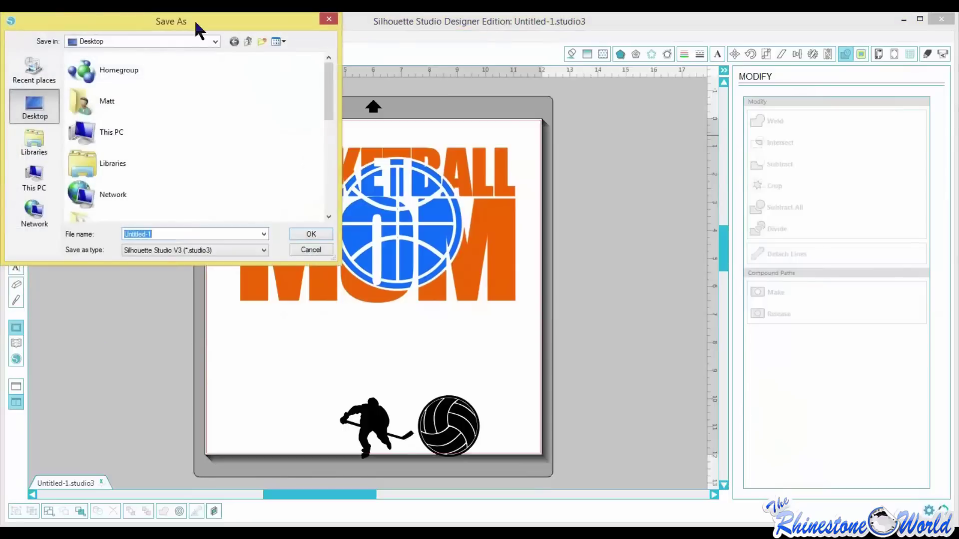
{"action": "left_click_drag", "start_coordinate": [194, 25], "coordinate": [196, 76]}
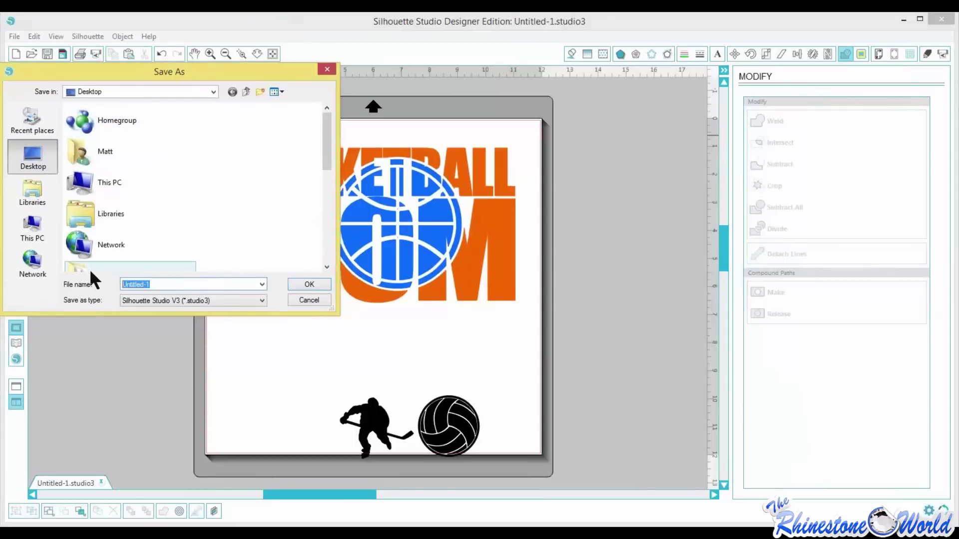
{"action": "type", "text": "bAS"}
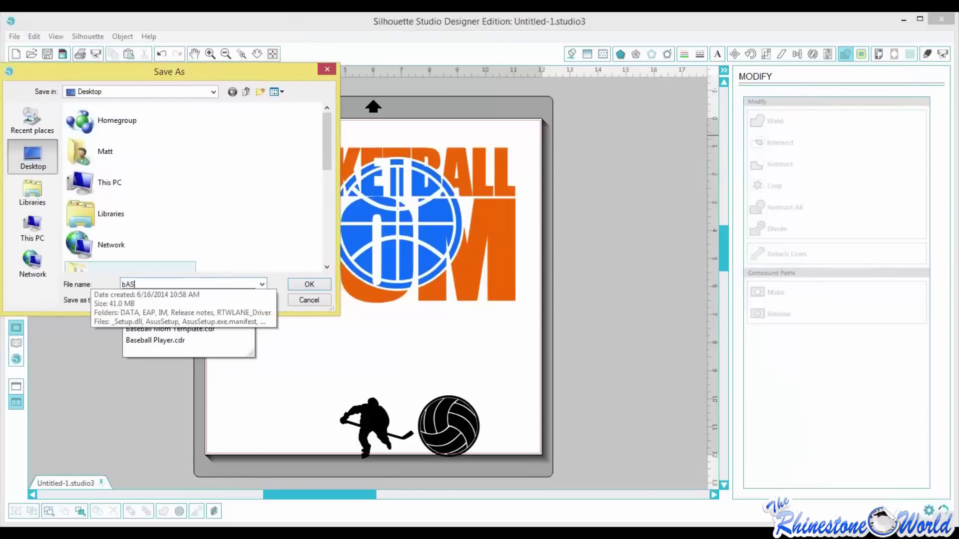
{"action": "type", "text": "KETBALL"}
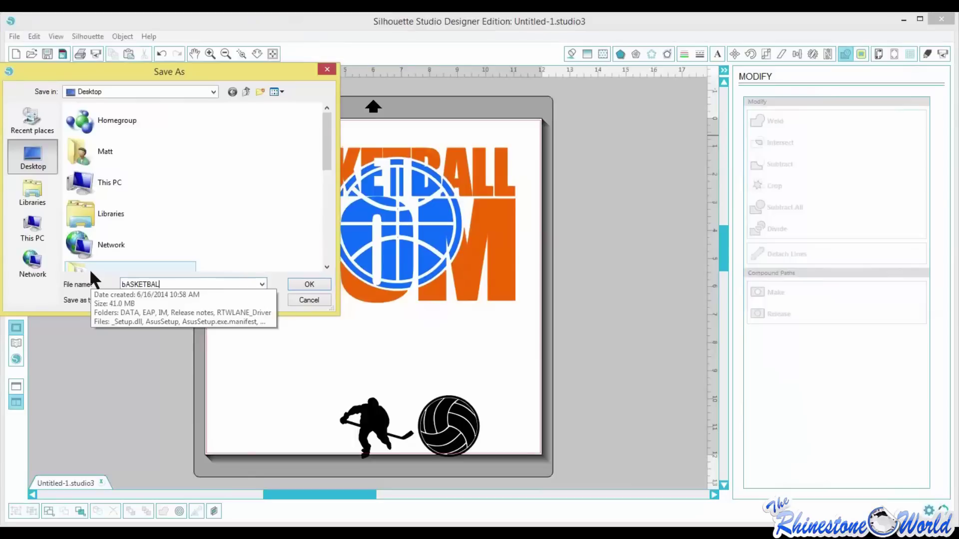
{"action": "key", "text": "BackSpace"}
{"action": "key", "text": "BackSpace"}
{"action": "key", "text": "BackSpace"}
{"action": "key", "text": "BackSpace"}
{"action": "key", "text": "BackSpace"}
{"action": "key", "text": "BackSpace"}
{"action": "key", "text": "BackSpace"}
{"action": "key", "text": "BackSpace"}
{"action": "key", "text": "BackSpace"}
{"action": "type", "text": "Basketball Mom FREE"}
{"action": "left_click", "coordinate": [318, 284]}
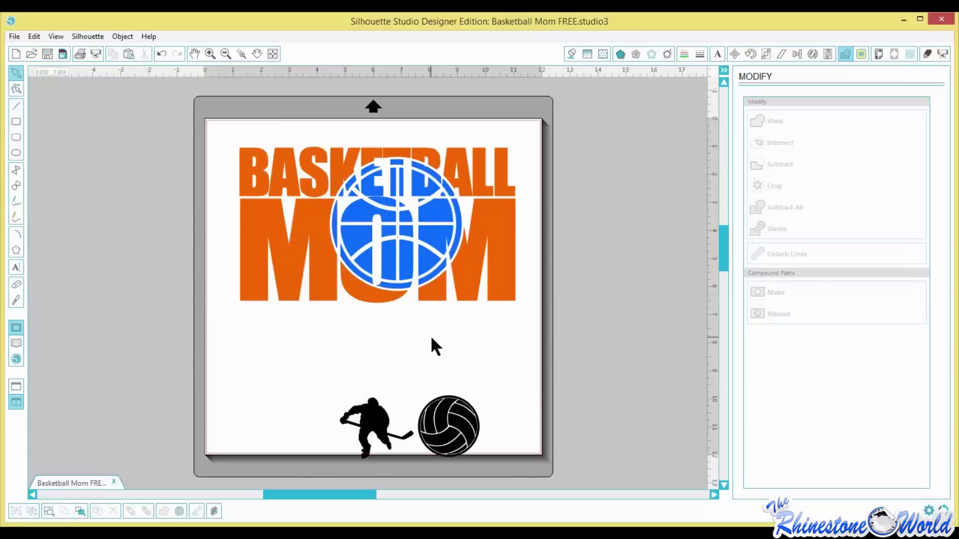
Delete the whole BASKETBALL MOM design from the page, keeping the hockey player and the volleyball.
{"action": "scroll", "coordinate": [456, 202], "scroll_direction": "up", "scroll_amount": 1}
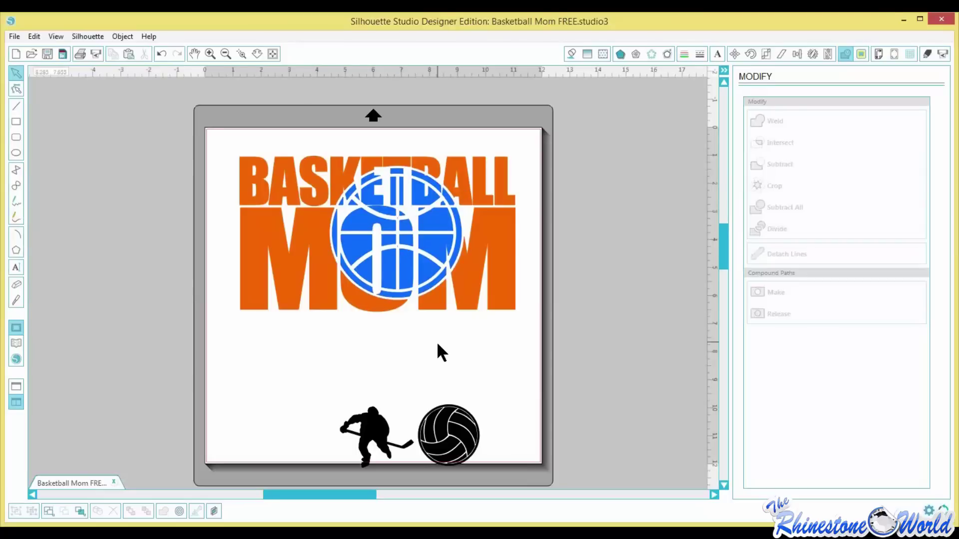
{"action": "scroll", "coordinate": [549, 143], "scroll_direction": "down", "scroll_amount": 1}
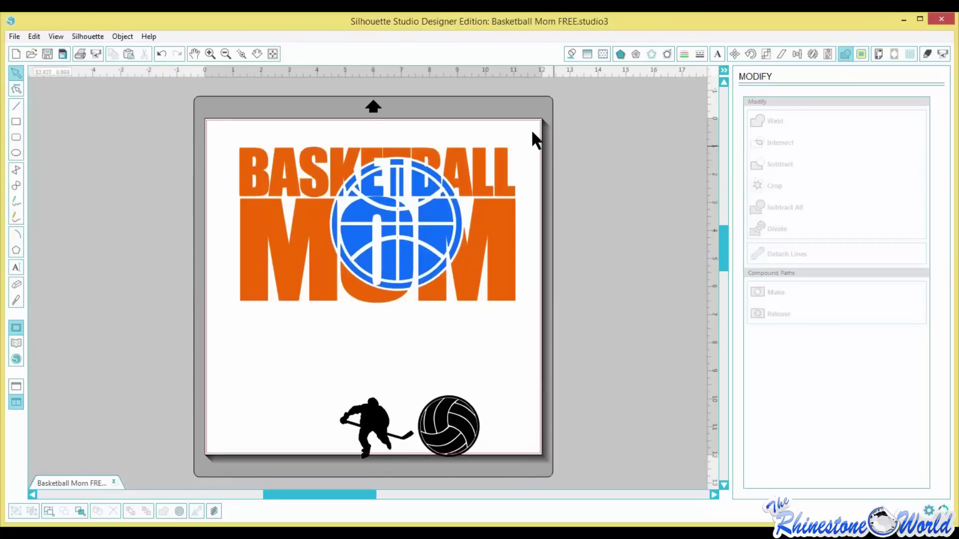
{"action": "left_click_drag", "start_coordinate": [532, 129], "coordinate": [358, 297]}
{"action": "left_click_drag", "start_coordinate": [186, 349], "coordinate": [186, 349]}
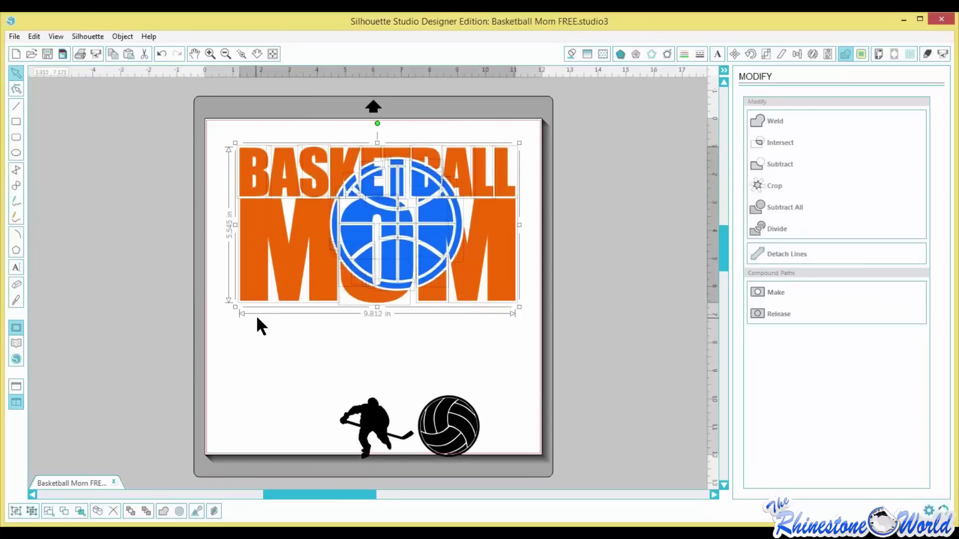
{"action": "key", "text": "Delete"}
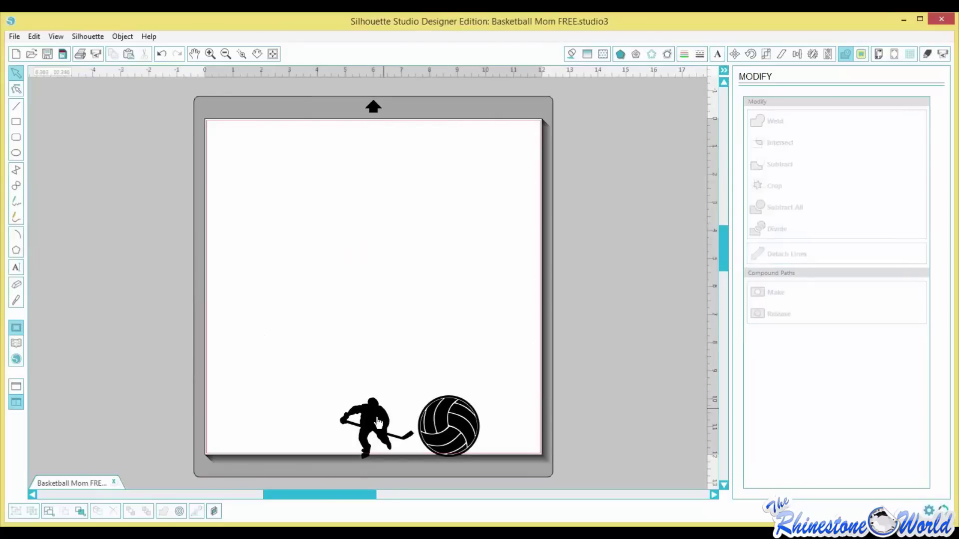
Move the black hockey player silhouette up to the middle of the page and deselect it.
{"action": "left_click_drag", "start_coordinate": [375, 425], "coordinate": [345, 320]}
{"action": "left_click", "coordinate": [433, 338]}
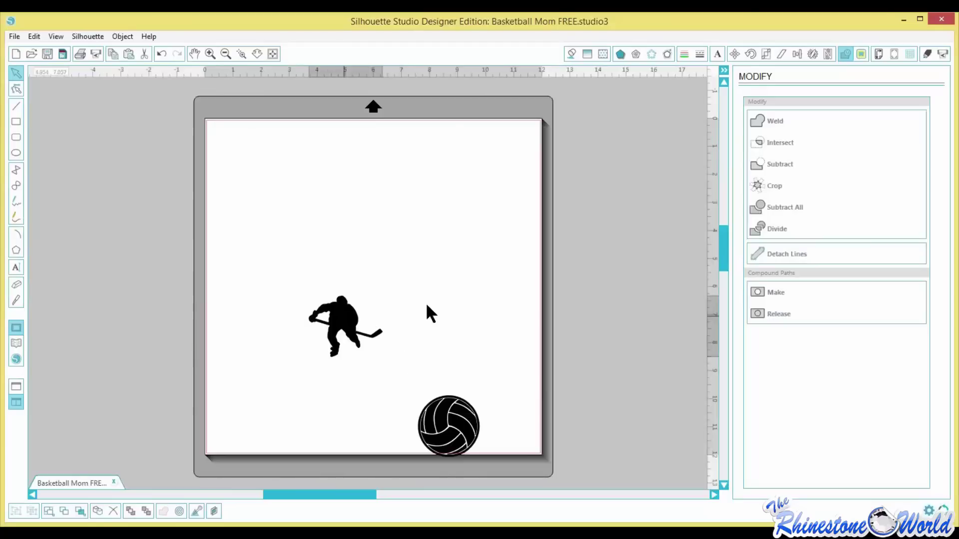
{"action": "left_click", "coordinate": [395, 301]}
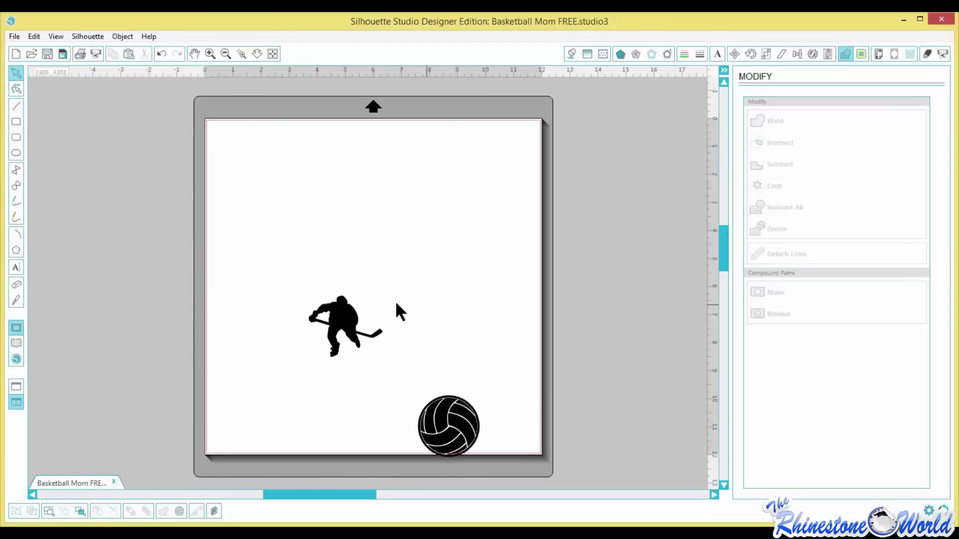
Add the text HOCKEY in the upper part of the page and position it above the hockey player.
{"action": "left_click", "coordinate": [16, 267]}
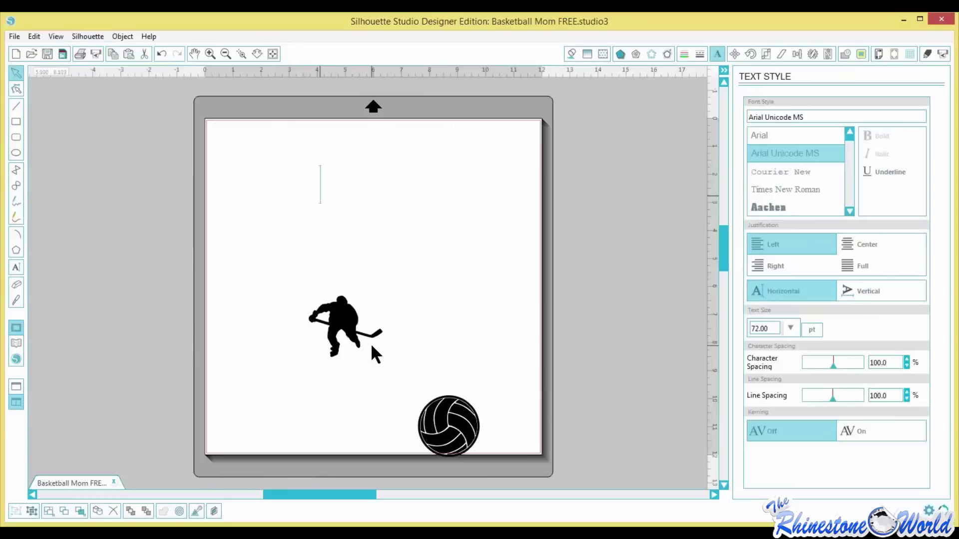
{"action": "type", "text": "HOCKEY"}
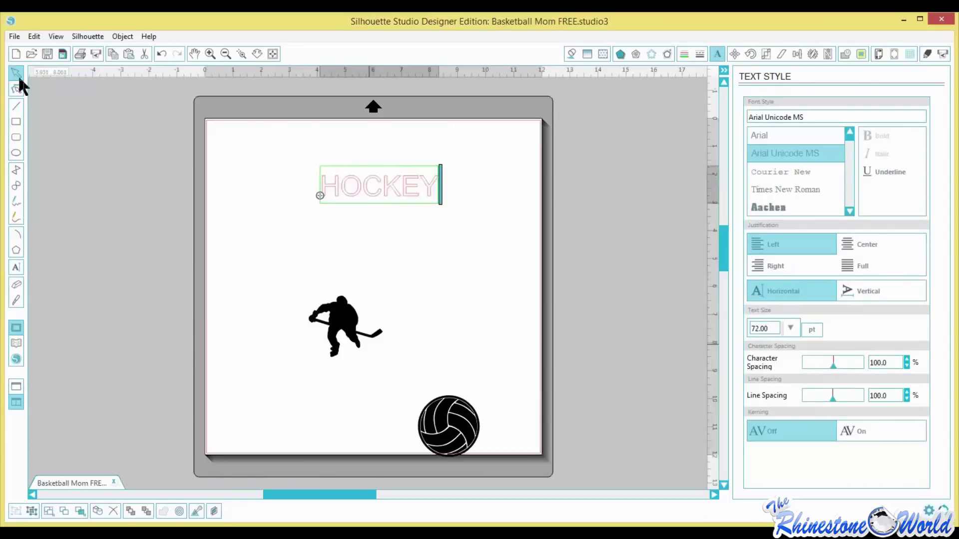
{"action": "left_click", "coordinate": [260, 167]}
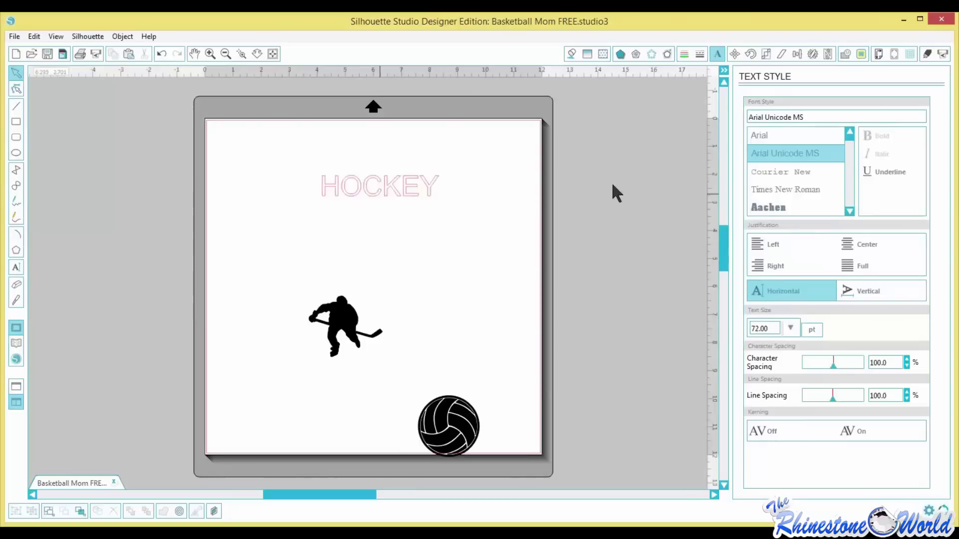
{"action": "left_click", "coordinate": [376, 193]}
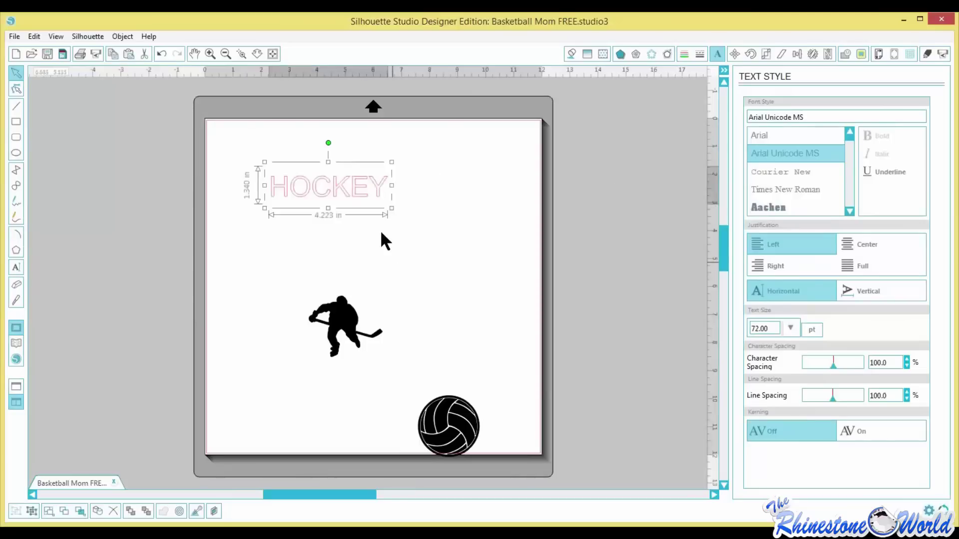
{"action": "left_click_drag", "start_coordinate": [376, 197], "coordinate": [405, 210]}
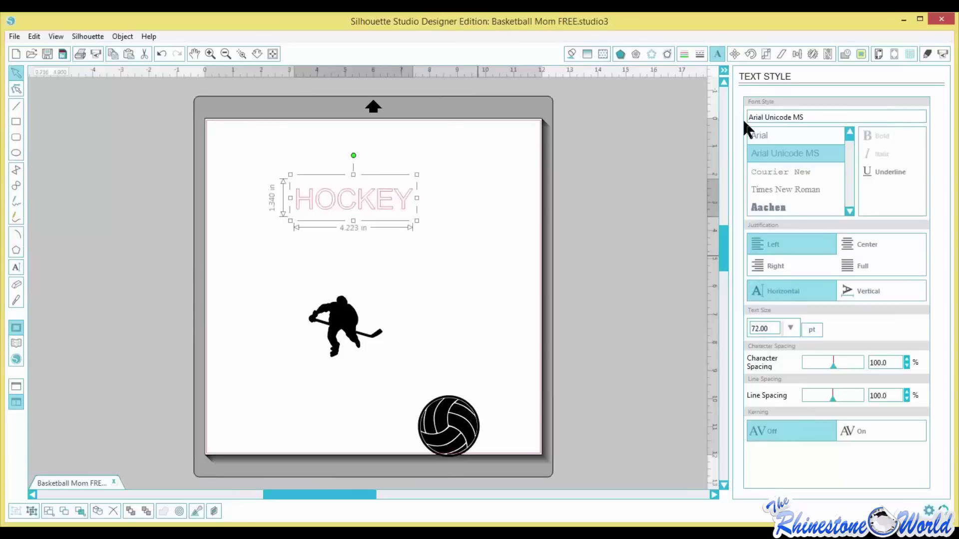
Change the font of the HOCKEY text to Impact.
{"action": "left_click_drag", "start_coordinate": [815, 117], "coordinate": [745, 117]}
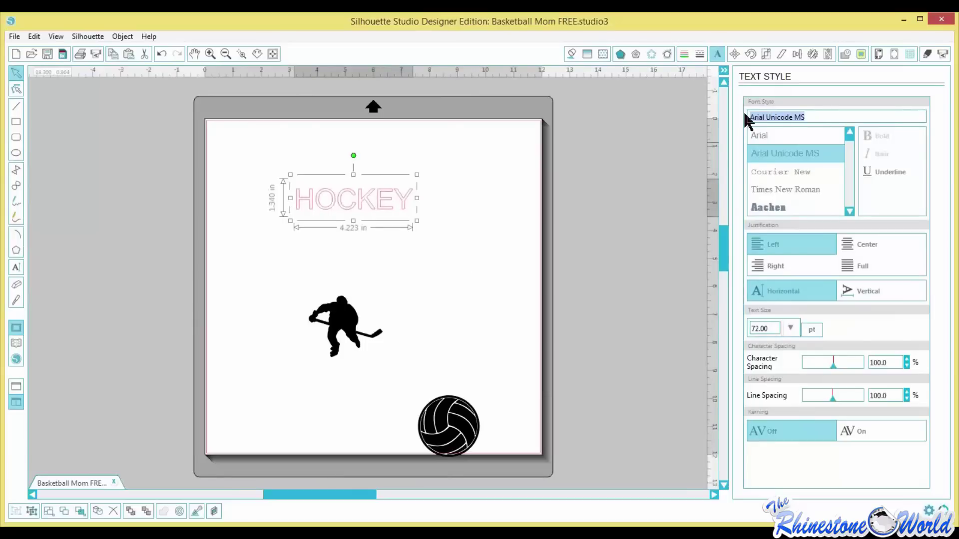
{"action": "type", "text": "IMPact"}
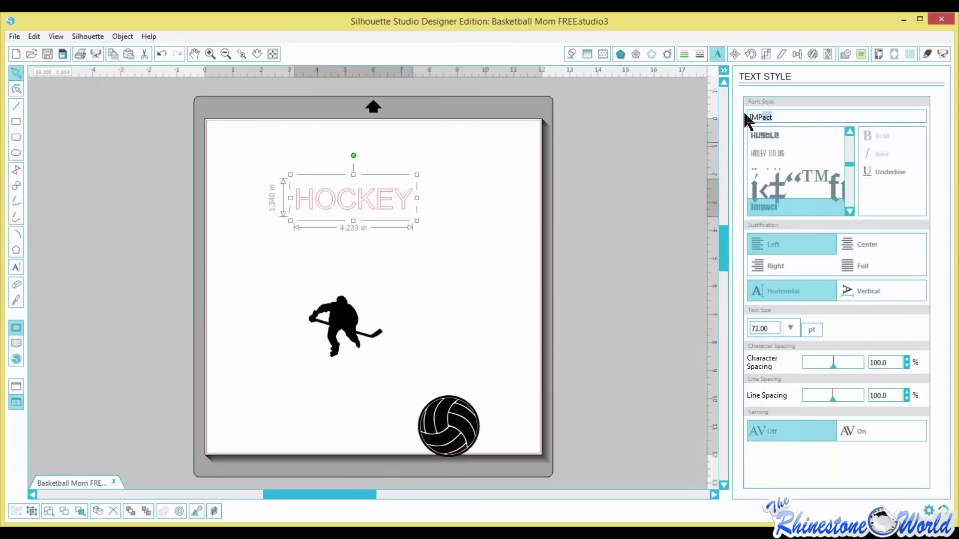
{"action": "key", "text": "Return"}
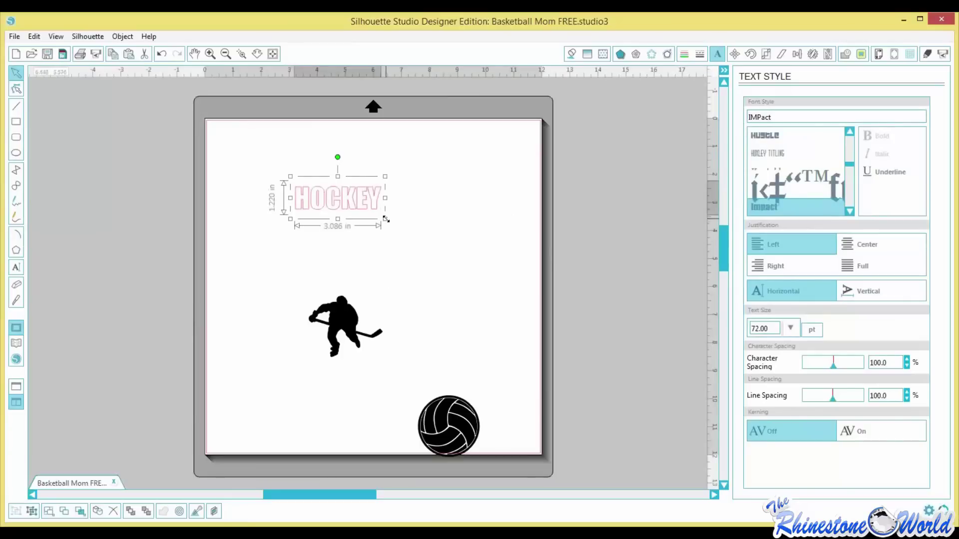
Enlarge the HOCKEY text to about 10.26 in wide and fit it within the page above the hockey player.
{"action": "left_click_drag", "start_coordinate": [508, 292], "coordinate": [577, 295]}
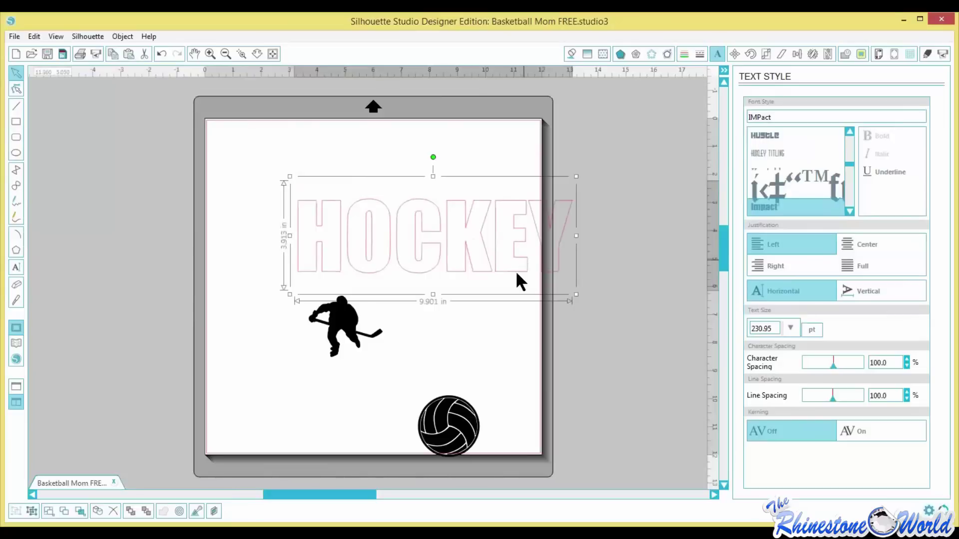
{"action": "left_click_drag", "start_coordinate": [517, 274], "coordinate": [442, 242]}
{"action": "left_click_drag", "start_coordinate": [501, 265], "coordinate": [511, 268]}
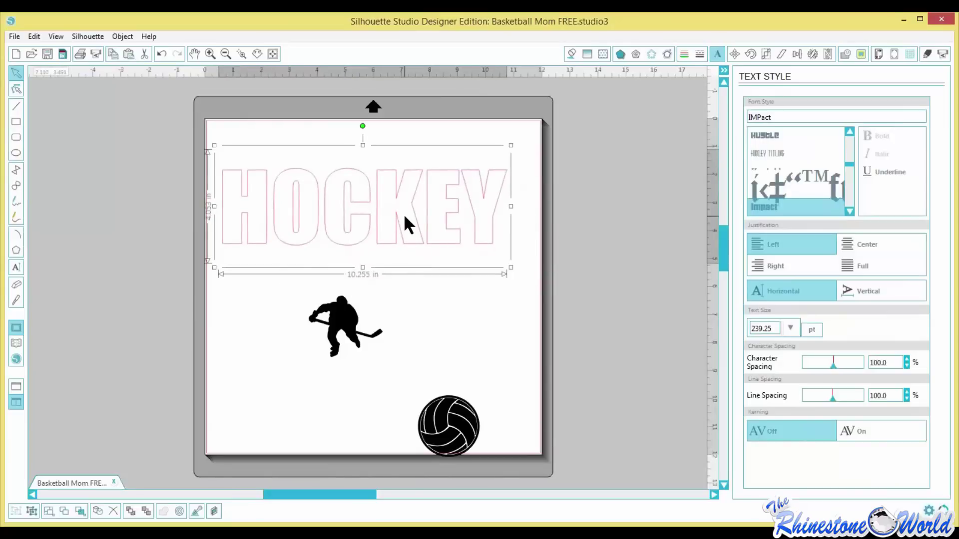
{"action": "left_click_drag", "start_coordinate": [427, 230], "coordinate": [427, 229]}
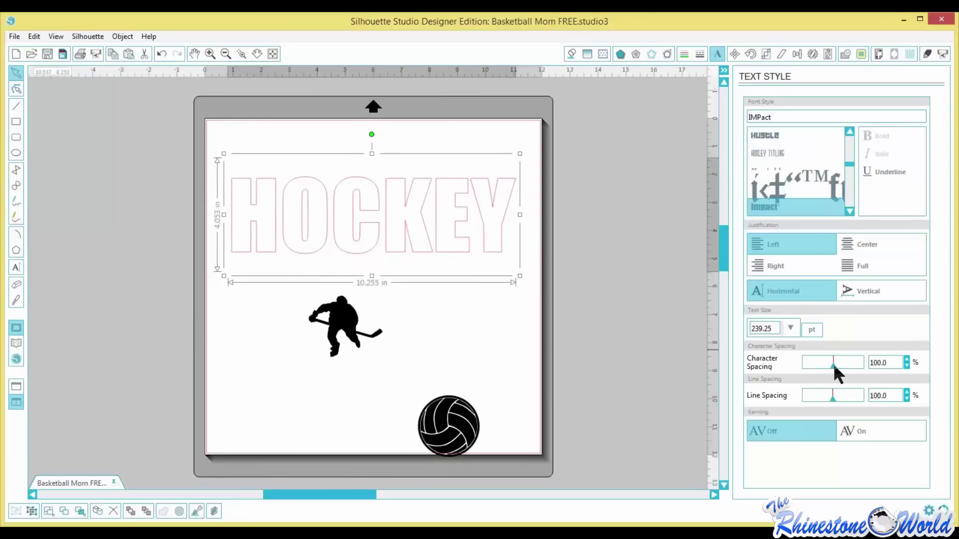
Tighten the character spacing of the HOCKEY text to 94.9 % and deselect it.
{"action": "left_click_drag", "start_coordinate": [834, 366], "coordinate": [832, 366]}
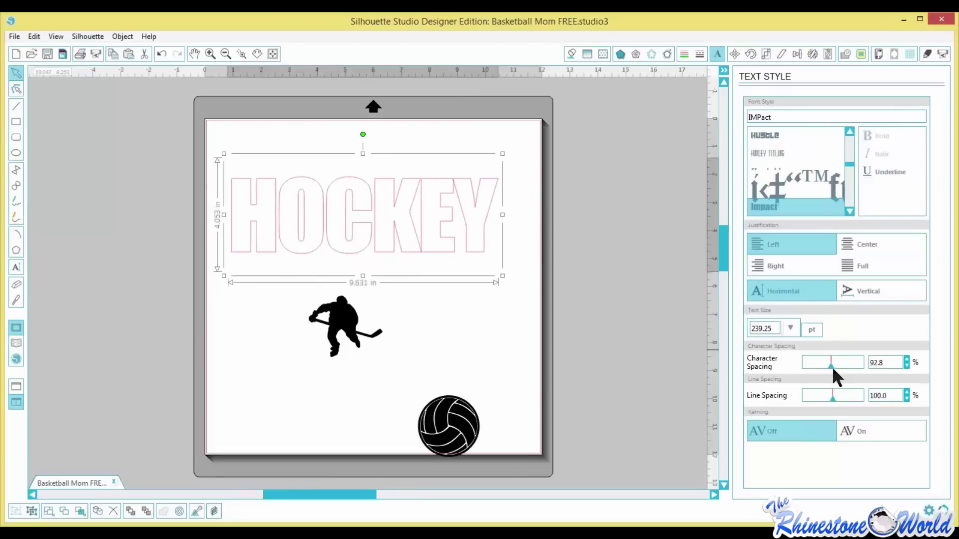
{"action": "left_click_drag", "start_coordinate": [833, 369], "coordinate": [832, 370]}
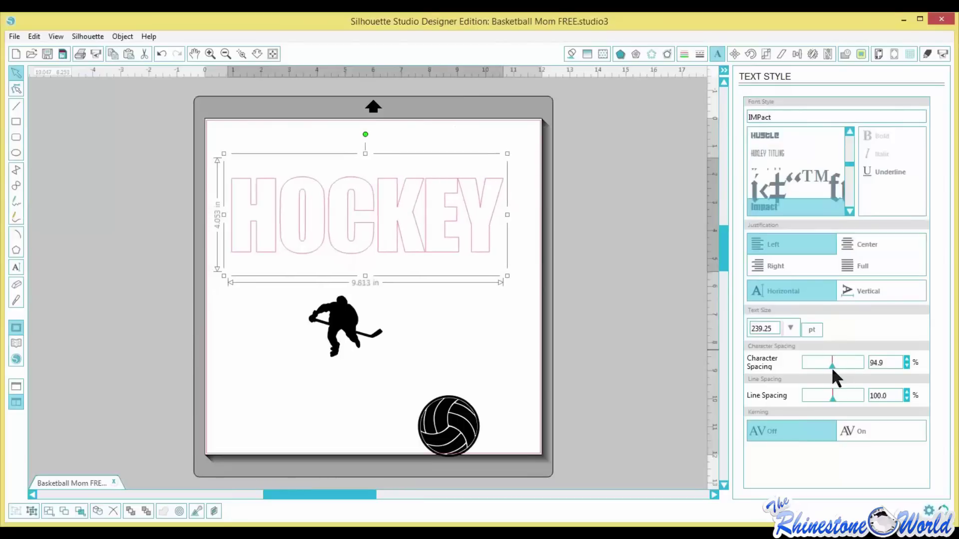
{"action": "left_click", "coordinate": [465, 316]}
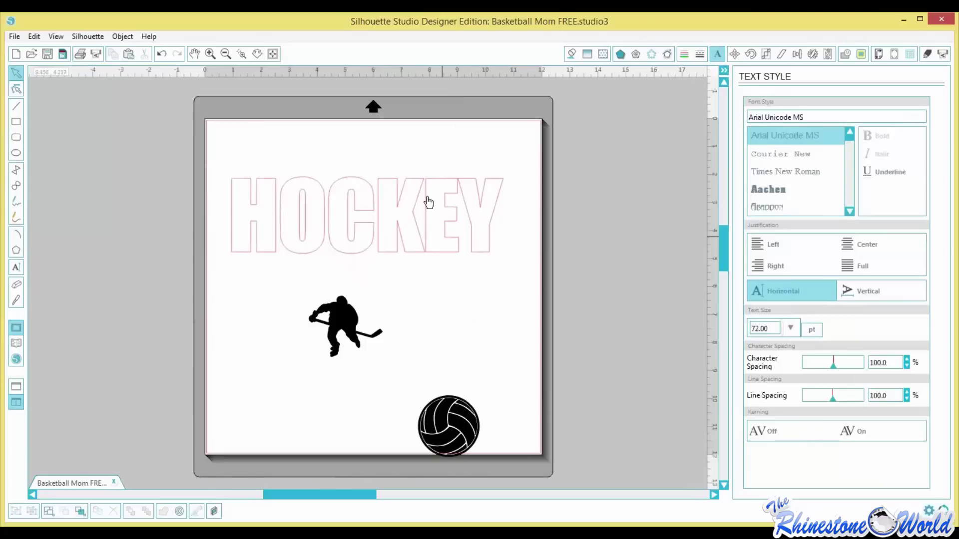
Move the HOCKEY text up so it sits centred near the page's upper edge.
{"action": "left_click", "coordinate": [434, 246]}
{"action": "mouse_move", "coordinate": [434, 247]}
{"action": "left_mouse_down"}
{"action": "mouse_move", "coordinate": [421, 245]}
{"action": "mouse_move", "coordinate": [427, 236]}
{"action": "left_mouse_up"}
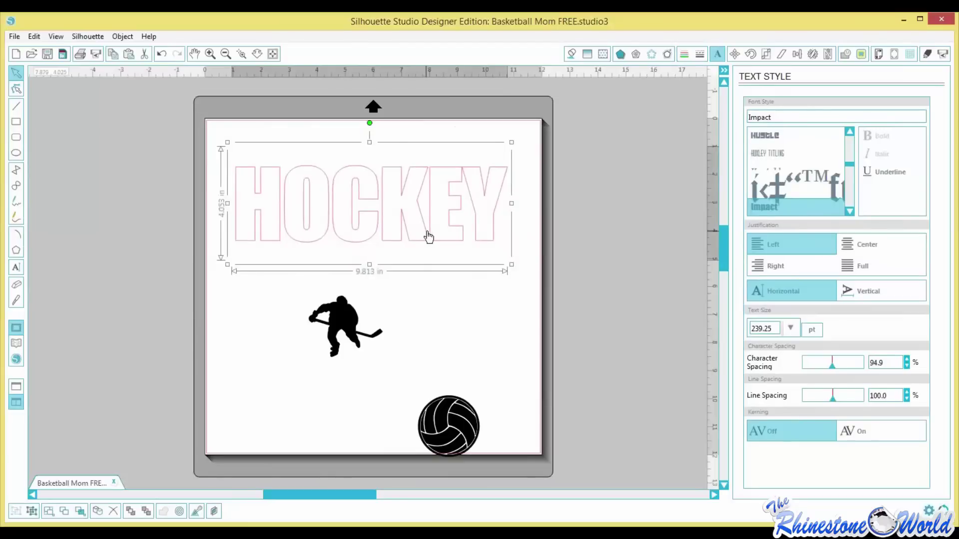
{"action": "left_click_drag", "start_coordinate": [429, 236], "coordinate": [433, 212]}
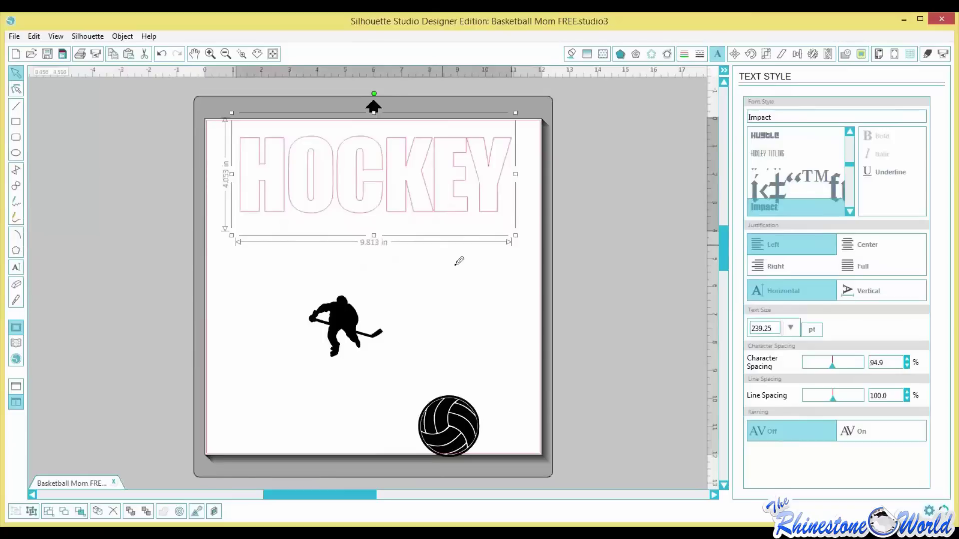
Duplicate the HOCKEY text directly below the original and change the copy's wording to DIVA.
{"action": "key", "text": "ctrl+d"}
{"action": "left_click_drag", "start_coordinate": [453, 239], "coordinate": [431, 300]}
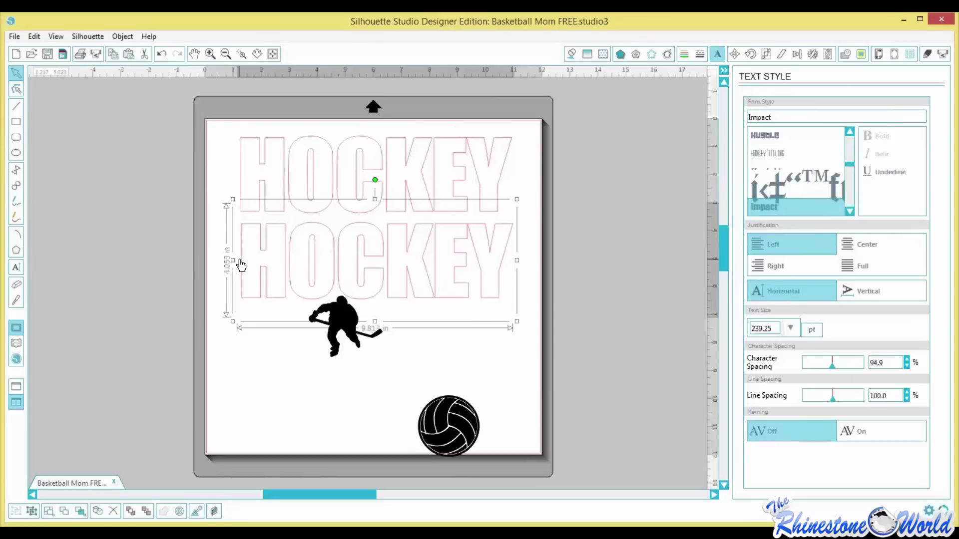
{"action": "double_click", "coordinate": [242, 265]}
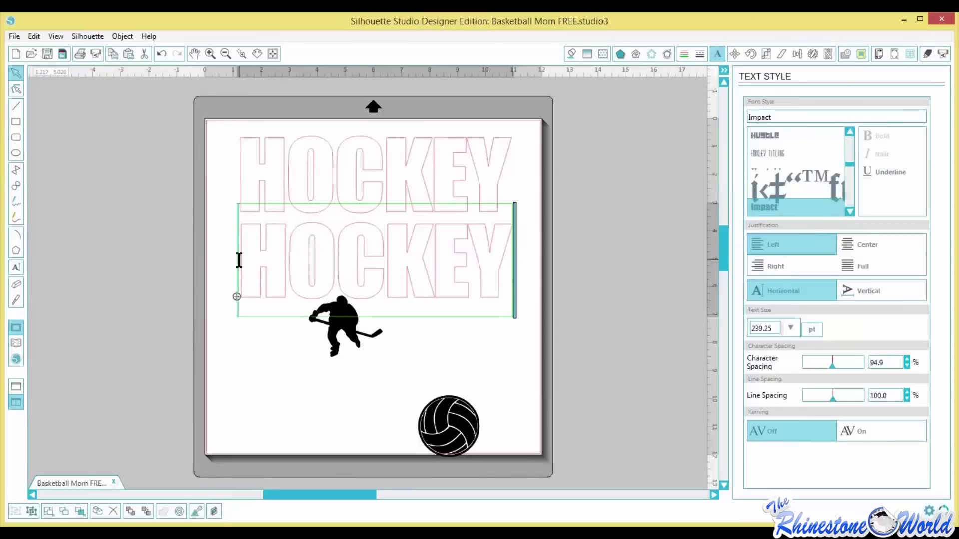
{"action": "left_click_drag", "start_coordinate": [237, 259], "coordinate": [559, 271]}
{"action": "type", "text": "DIVA"}
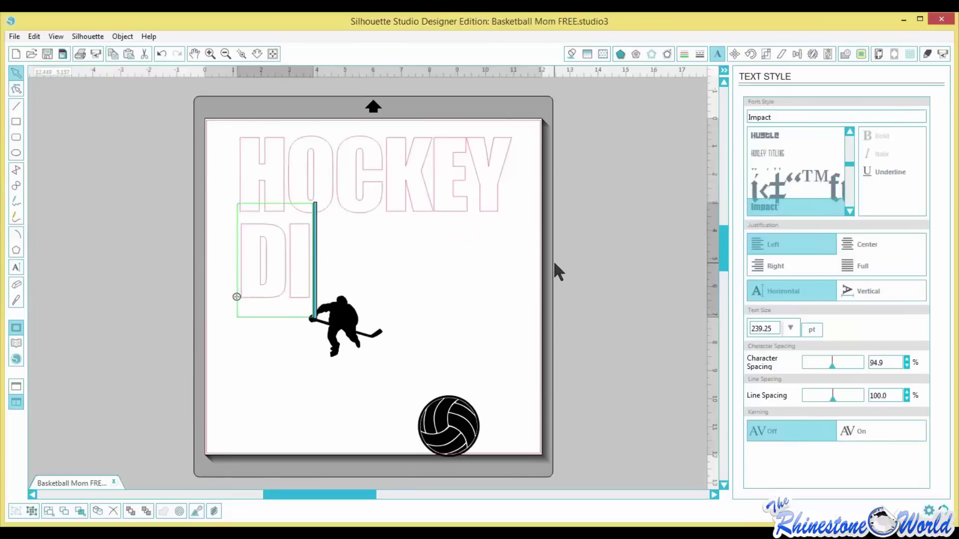
{"action": "left_click", "coordinate": [223, 179]}
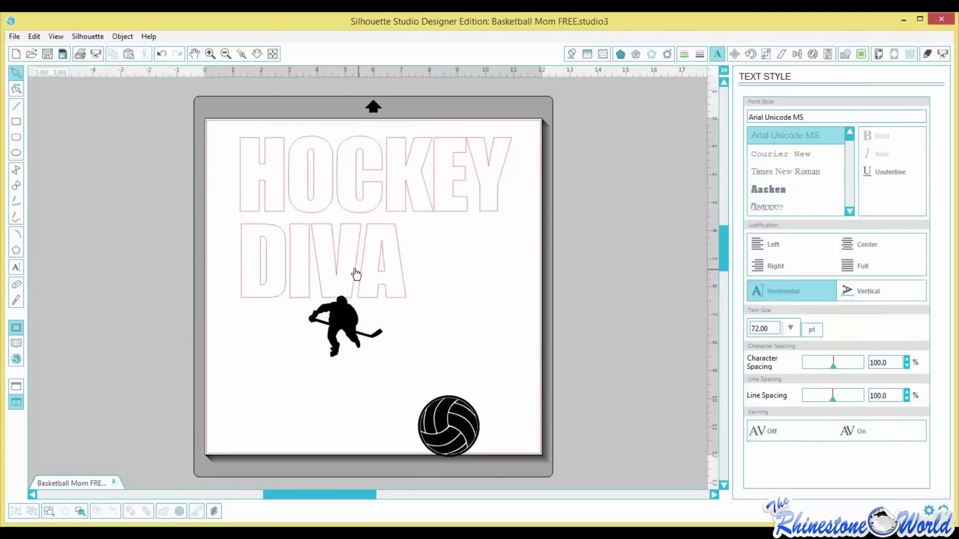
Move DIVA up against HOCKEY and enlarge it to about 9.85 in wide to match the HOCKEY line.
{"action": "left_click", "coordinate": [355, 263]}
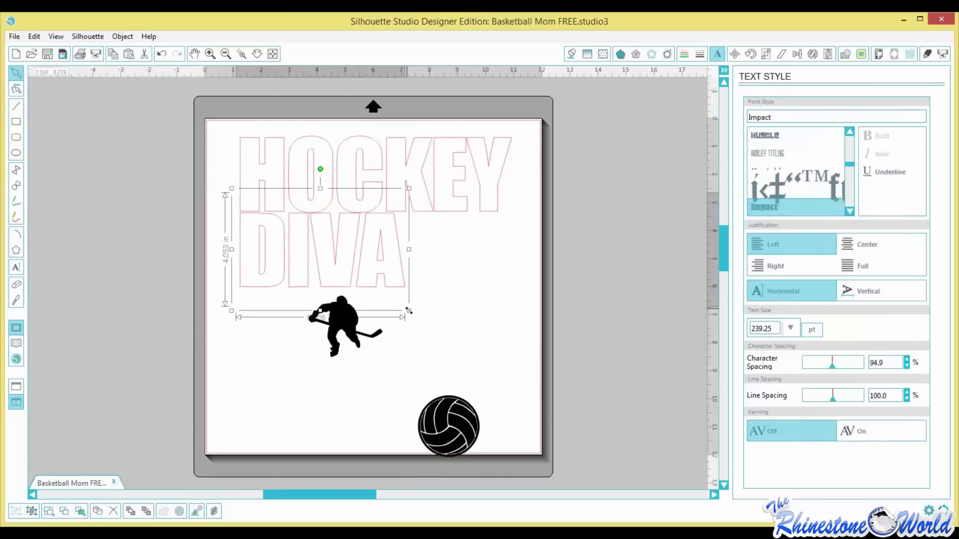
{"action": "left_click_drag", "start_coordinate": [441, 332], "coordinate": [519, 374]}
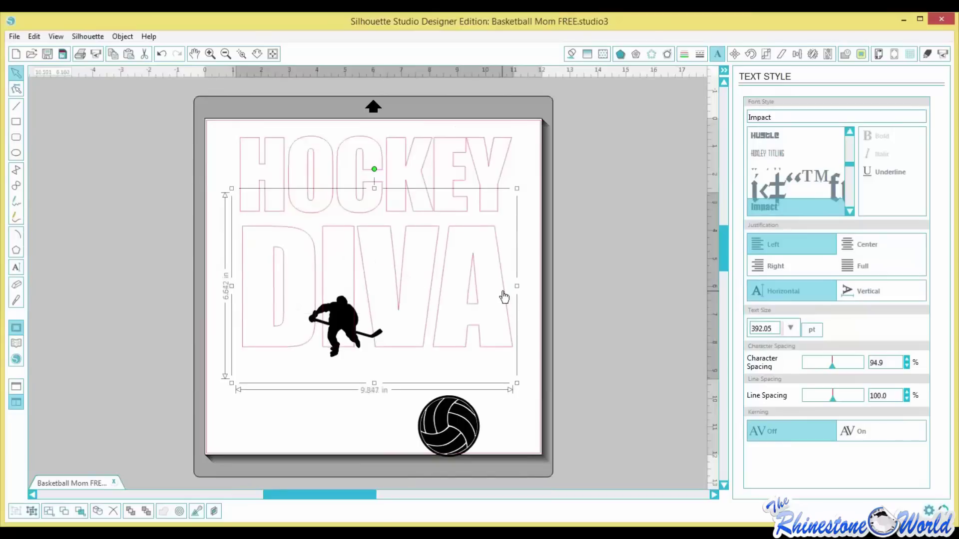
Move DIVA up directly beneath HOCKEY and shift the hockey player silhouette down below the lettering.
{"action": "left_click_drag", "start_coordinate": [503, 285], "coordinate": [500, 272]}
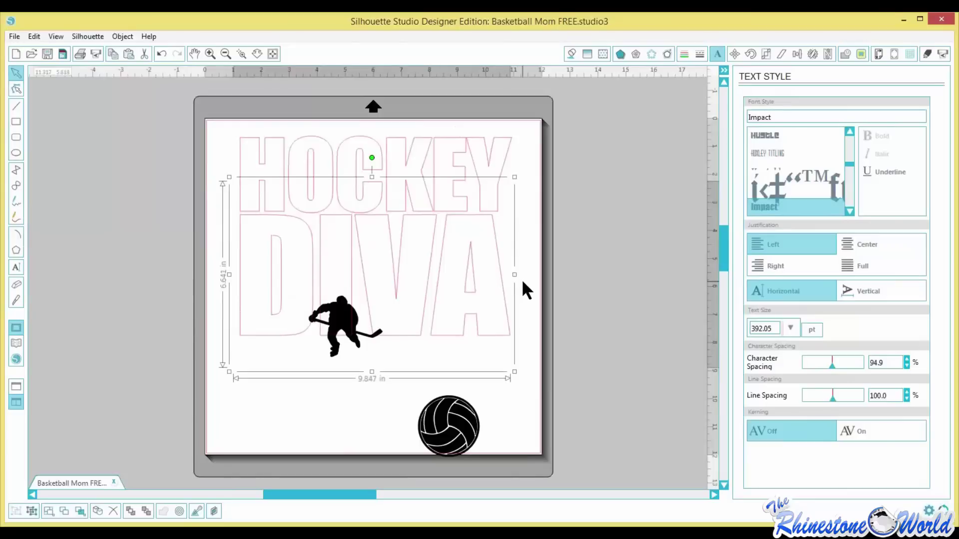
{"action": "left_click", "coordinate": [522, 279]}
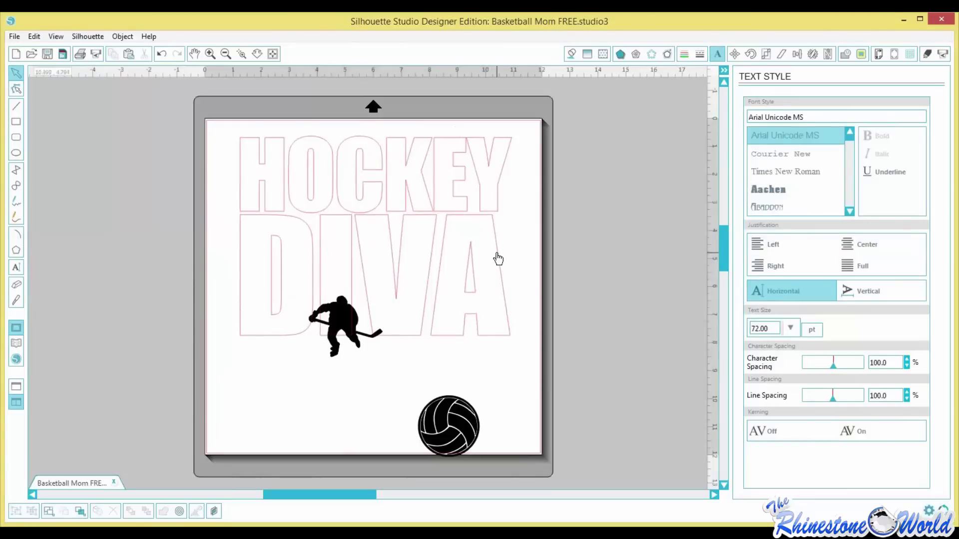
{"action": "left_click_drag", "start_coordinate": [331, 356], "coordinate": [309, 432]}
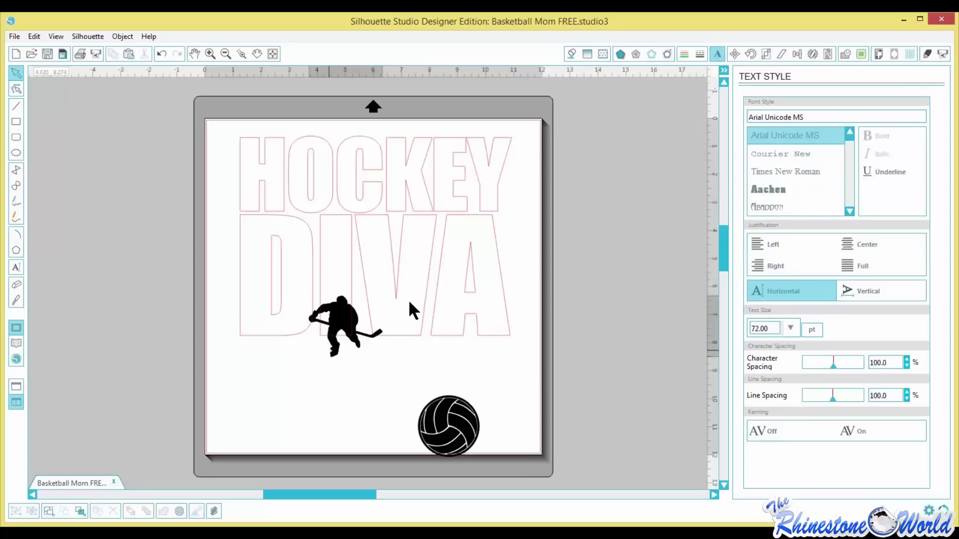
Group the HOCKEY and DIVA texts and move the group slightly lower.
{"action": "left_click", "coordinate": [428, 300]}
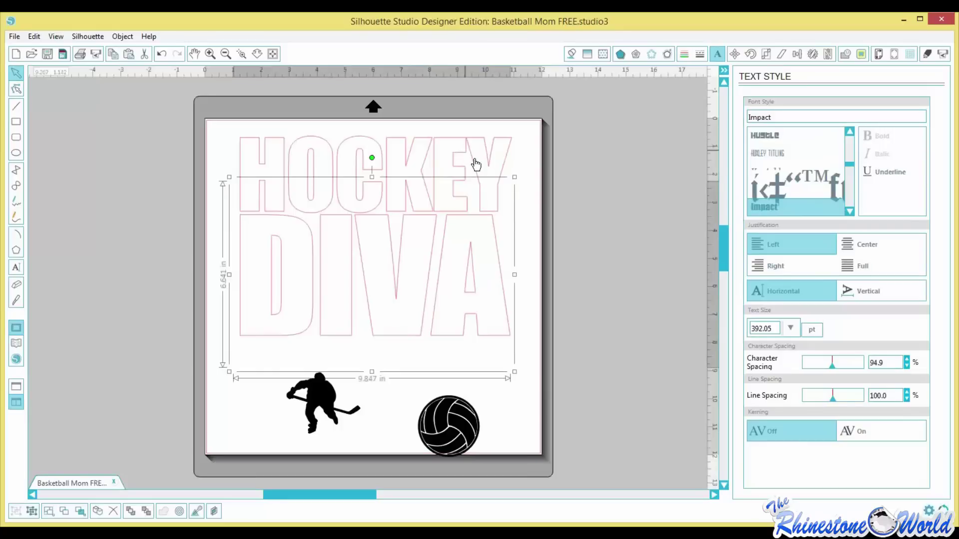
{"action": "left_click", "coordinate": [433, 210]}
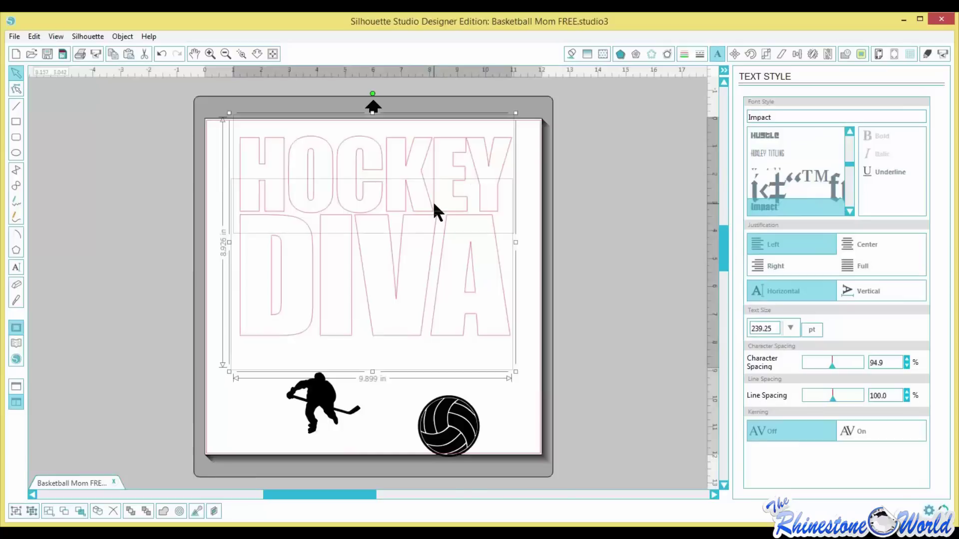
{"action": "right_click", "coordinate": [434, 204]}
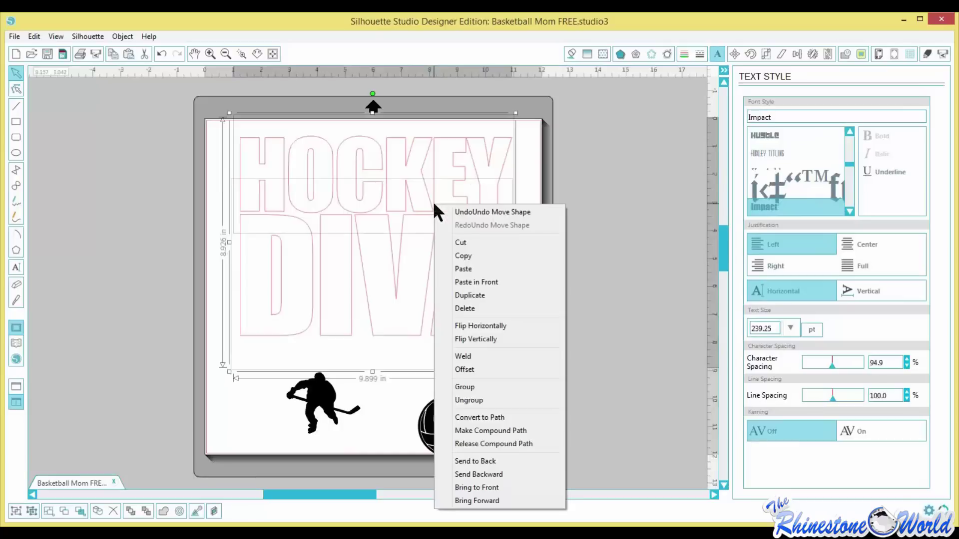
{"action": "left_click", "coordinate": [481, 387]}
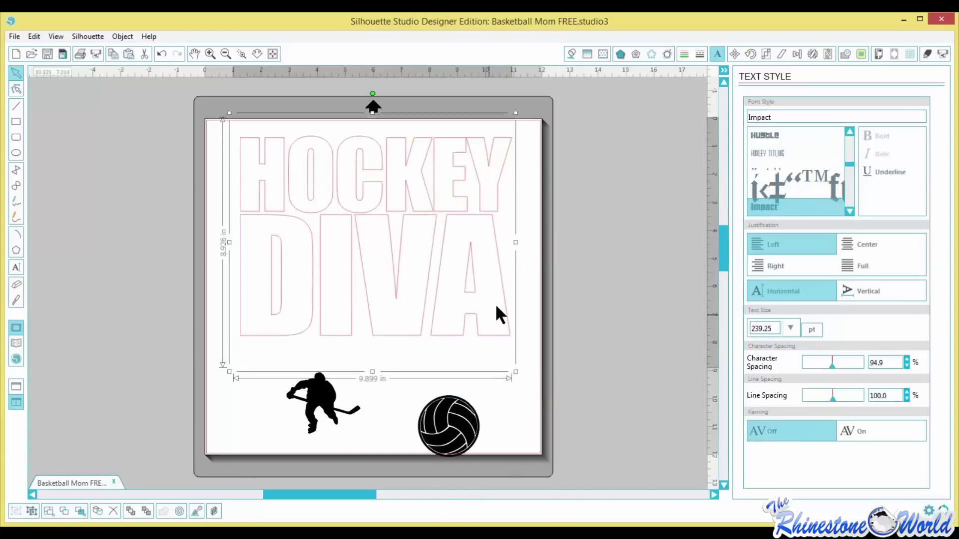
{"action": "left_click_drag", "start_coordinate": [506, 309], "coordinate": [504, 312]}
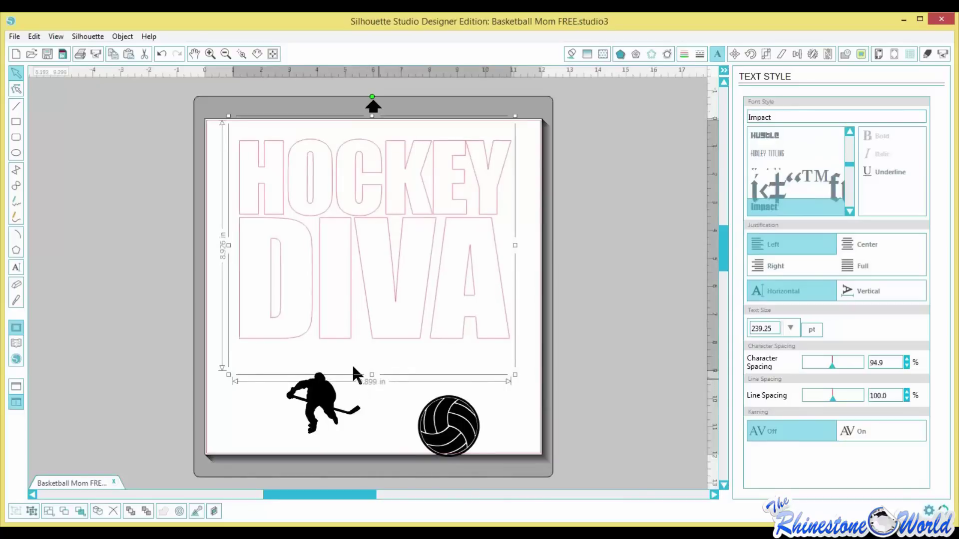
Convert the grouped HOCKEY DIVA lettering to paths and deselect it.
{"action": "left_click", "coordinate": [122, 37]}
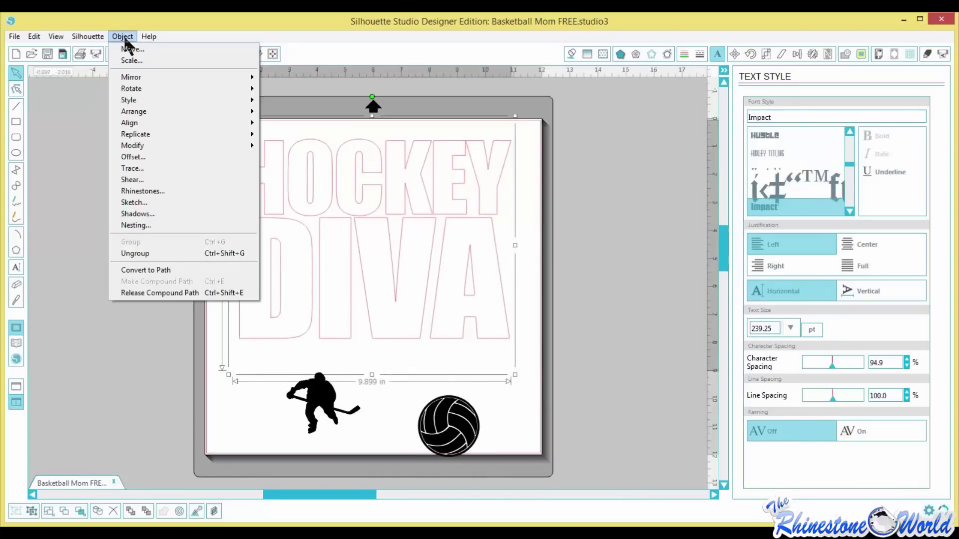
{"action": "left_click", "coordinate": [167, 270]}
{"action": "left_click", "coordinate": [360, 267]}
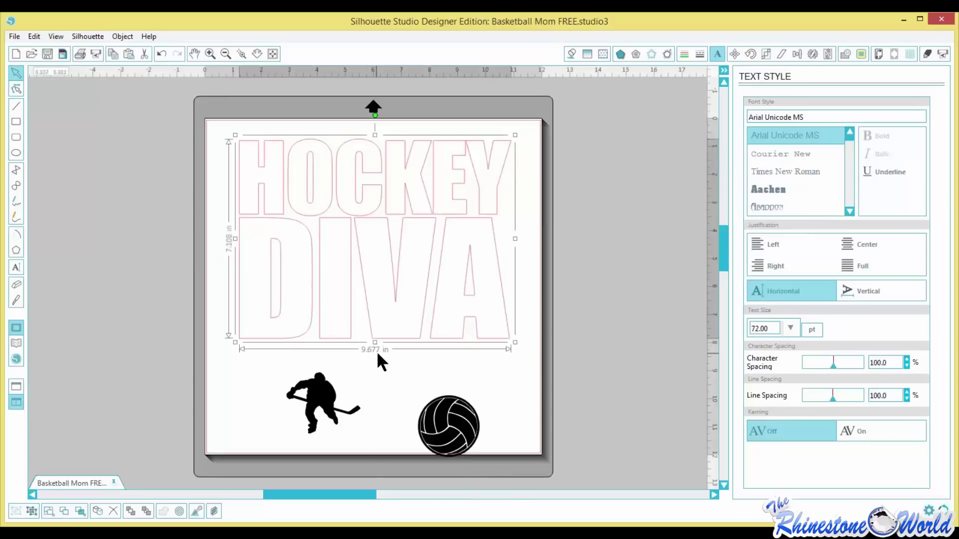
{"action": "left_click", "coordinate": [396, 358]}
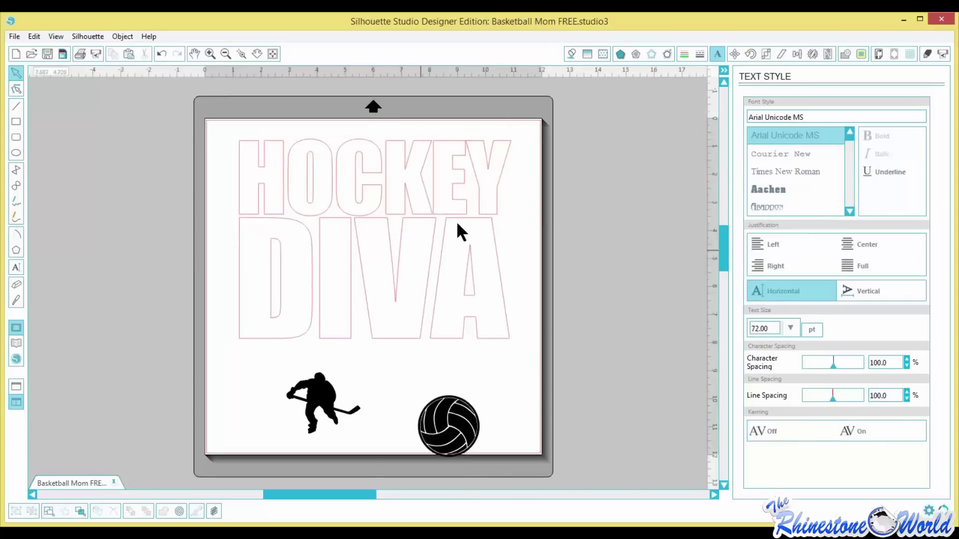
Undo the lettering's path conversion, move and grouping.
{"action": "scroll", "coordinate": [431, 268], "scroll_direction": "down", "scroll_amount": 1}
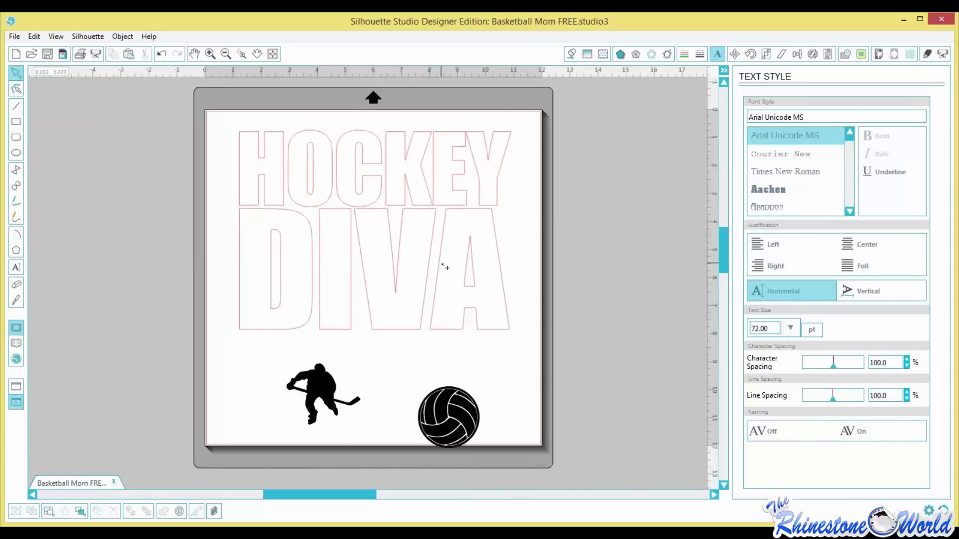
{"action": "scroll", "coordinate": [444, 266], "scroll_direction": "up", "scroll_amount": 1}
{"action": "left_click", "coordinate": [463, 340]}
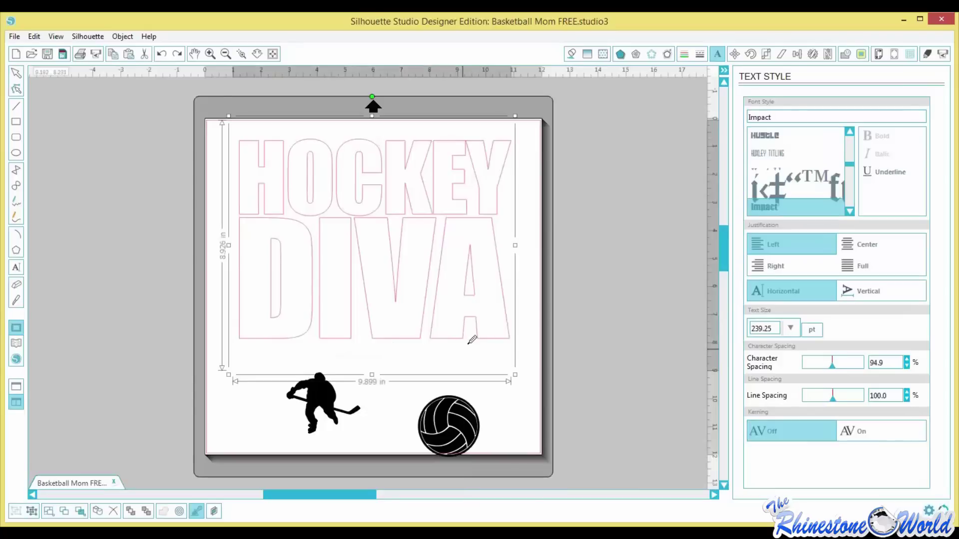
Tighten DIVA's character spacing to 88.7 % and stretch the word to about 9.92 in wide to match HOCKEY.
{"action": "left_click", "coordinate": [510, 321]}
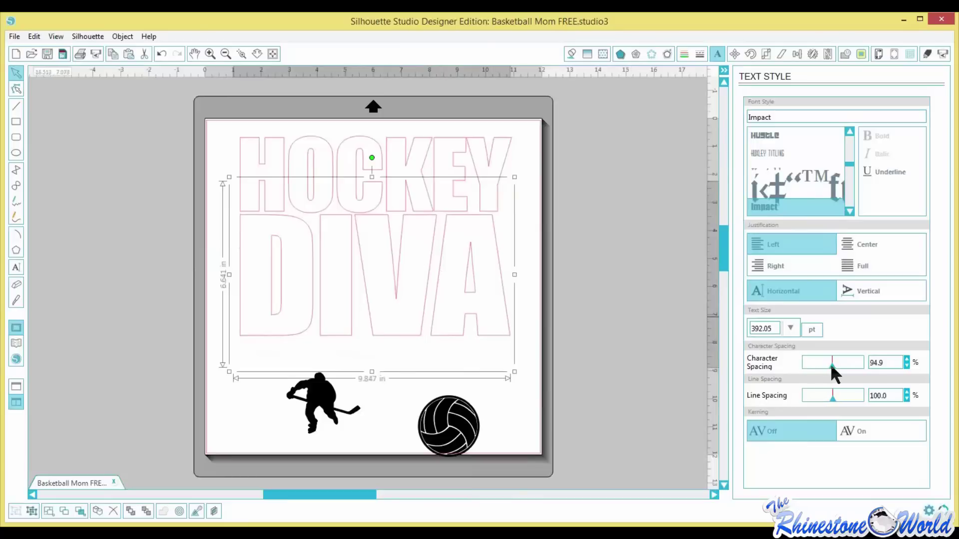
{"action": "left_click_drag", "start_coordinate": [832, 368], "coordinate": [830, 369]}
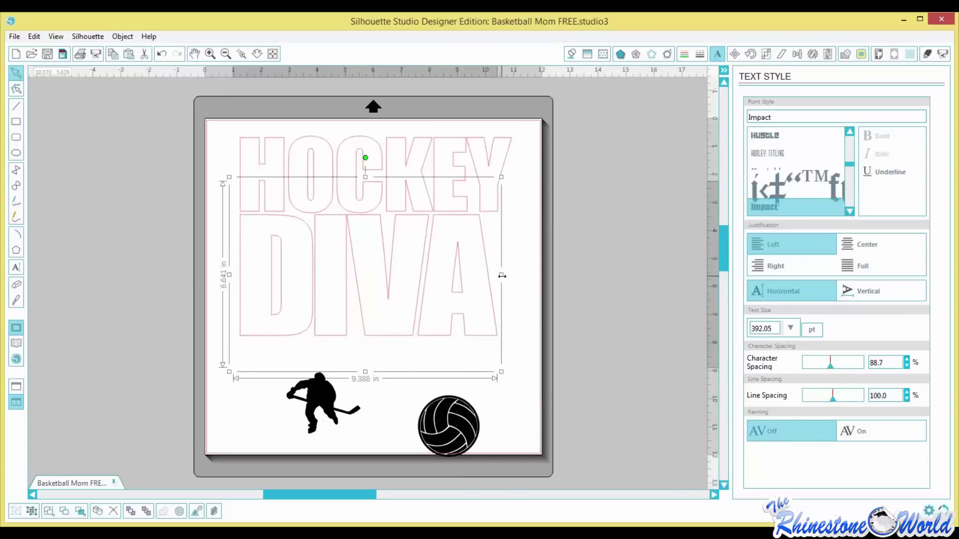
{"action": "left_click_drag", "start_coordinate": [516, 275], "coordinate": [520, 275]}
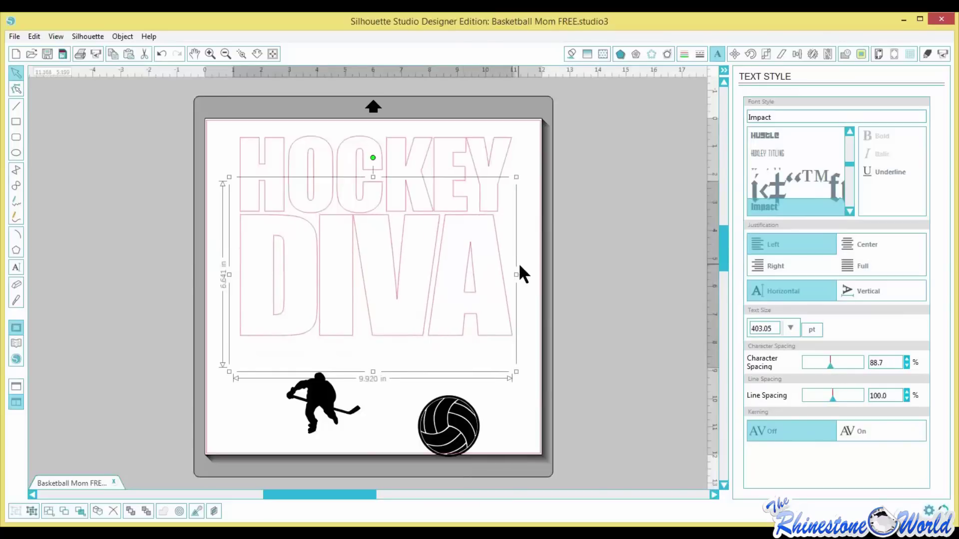
Group the HOCKEY and DIVA texts and convert the group to paths.
{"action": "left_click", "coordinate": [492, 254]}
{"action": "left_click", "coordinate": [492, 254]}
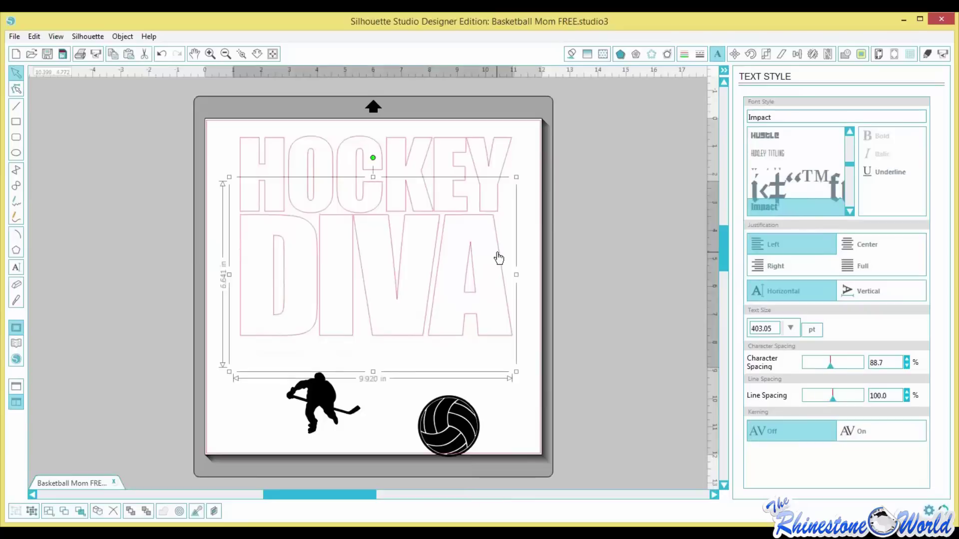
{"action": "left_click", "coordinate": [490, 160]}
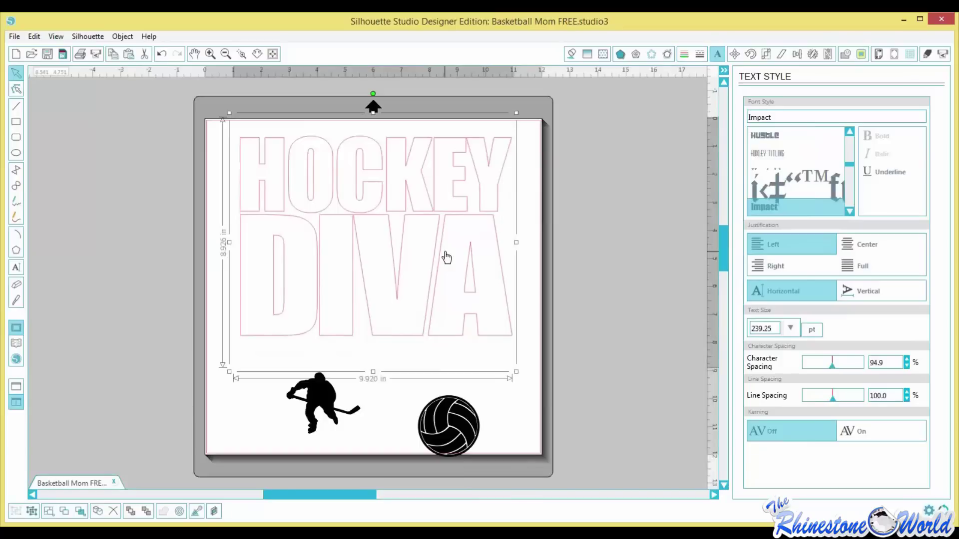
{"action": "left_click", "coordinate": [122, 37]}
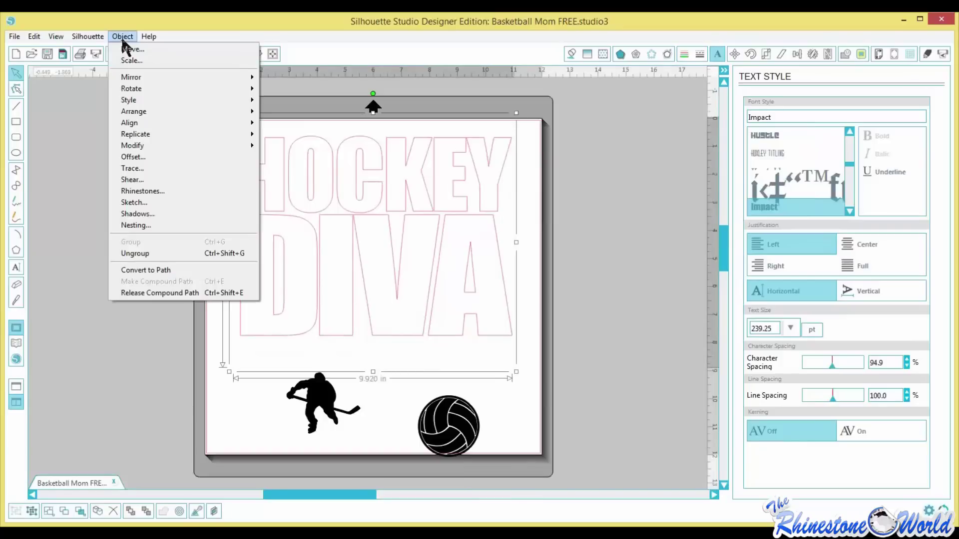
{"action": "left_click", "coordinate": [170, 270]}
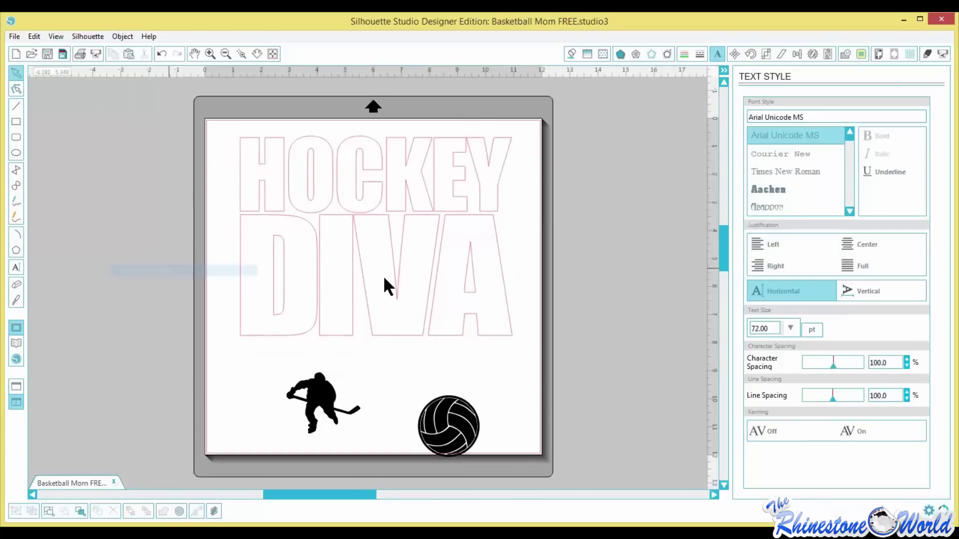
Move the HOCKEY DIVA lettering slightly down and to the left so it sits centred across the page.
{"action": "left_click", "coordinate": [398, 272]}
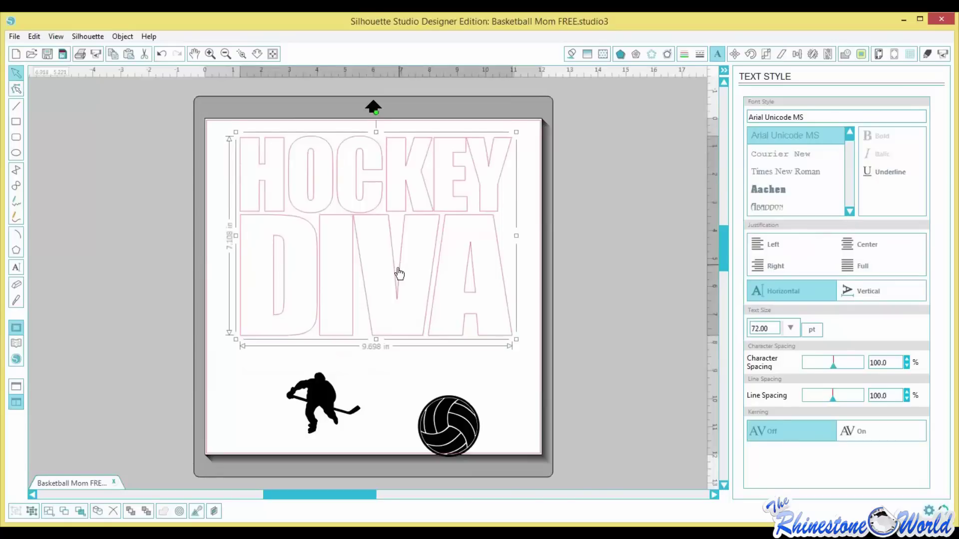
{"action": "left_click_drag", "start_coordinate": [399, 273], "coordinate": [393, 278]}
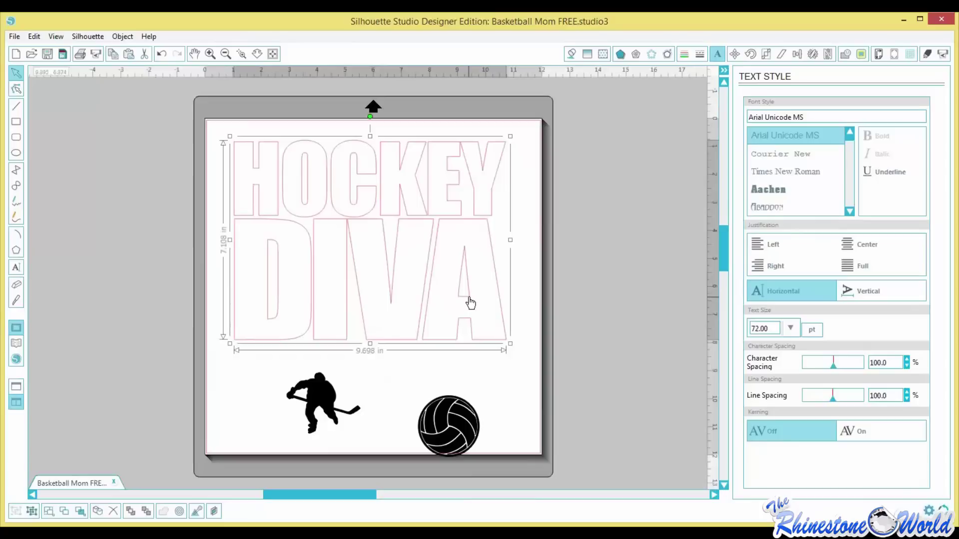
{"action": "left_click_drag", "start_coordinate": [425, 281], "coordinate": [424, 278]}
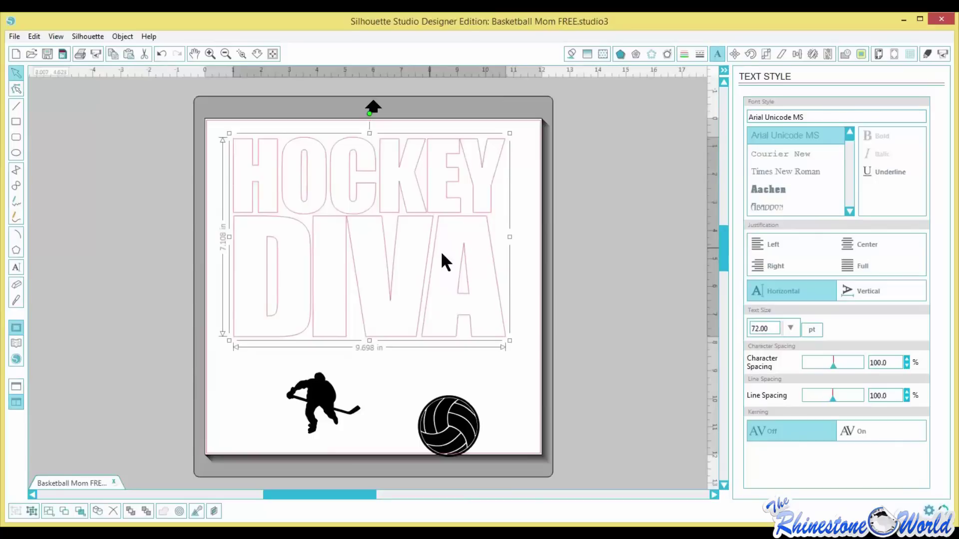
{"action": "key", "text": "Down"}
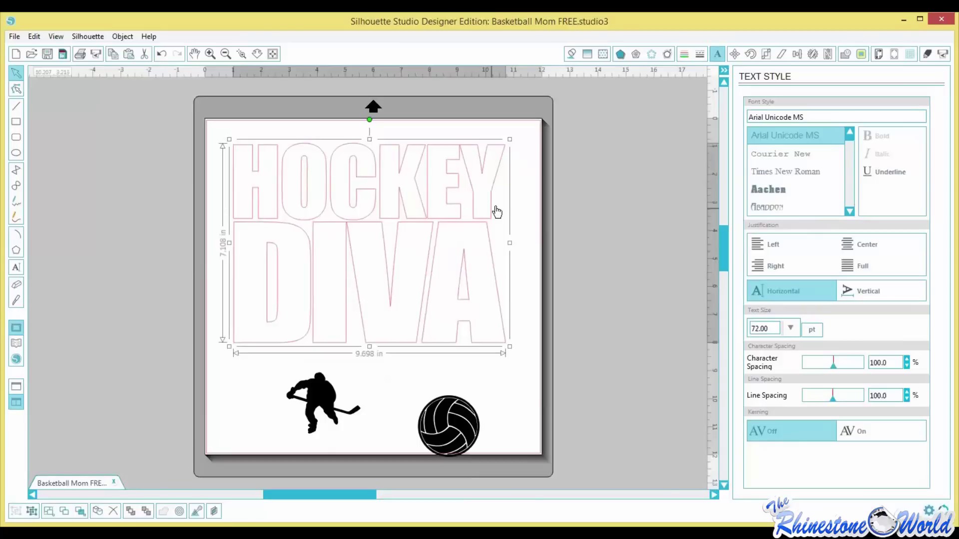
{"action": "left_click_drag", "start_coordinate": [497, 212], "coordinate": [489, 220]}
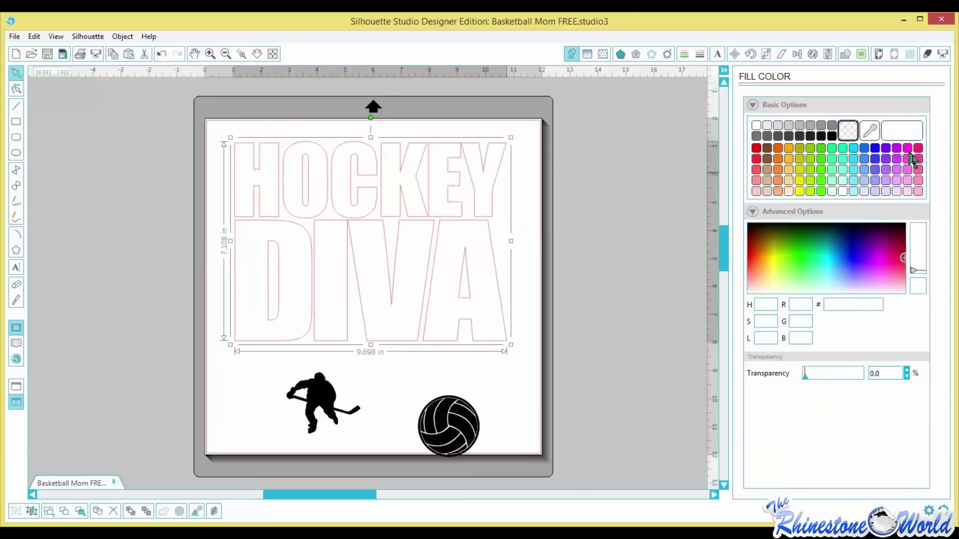
Fill the HOCKEY DIVA lettering with magenta, make its outline transparent and deselect it.
{"action": "left_click", "coordinate": [908, 150]}
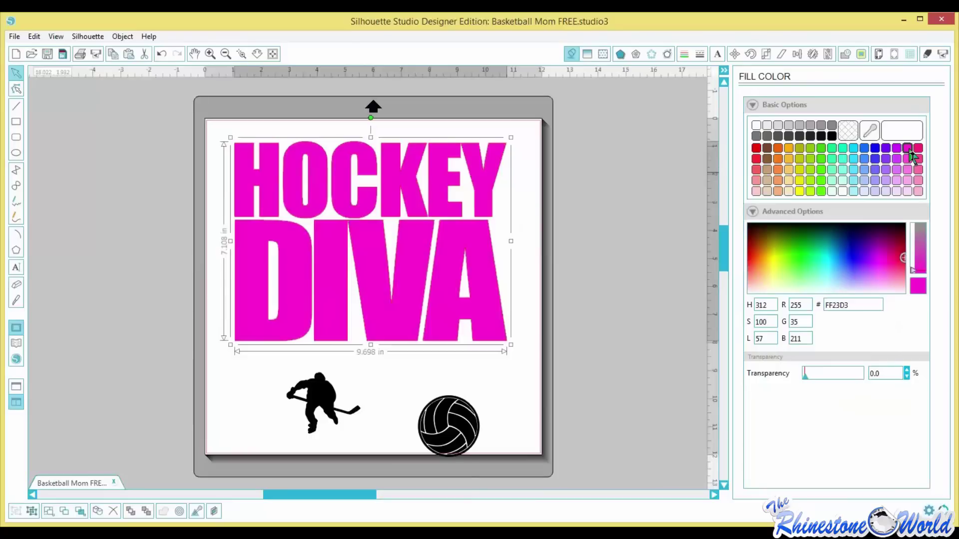
{"action": "left_click", "coordinate": [685, 55]}
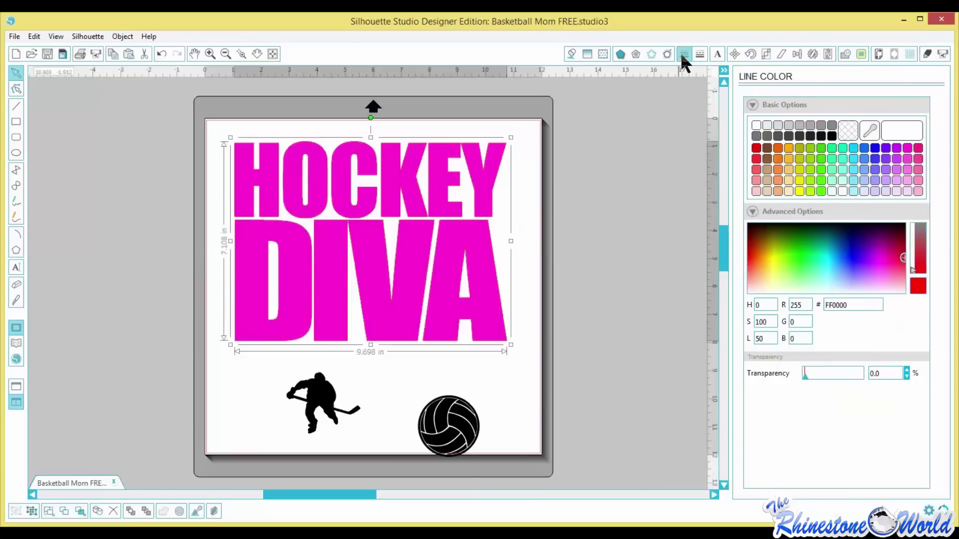
{"action": "left_click", "coordinate": [848, 131]}
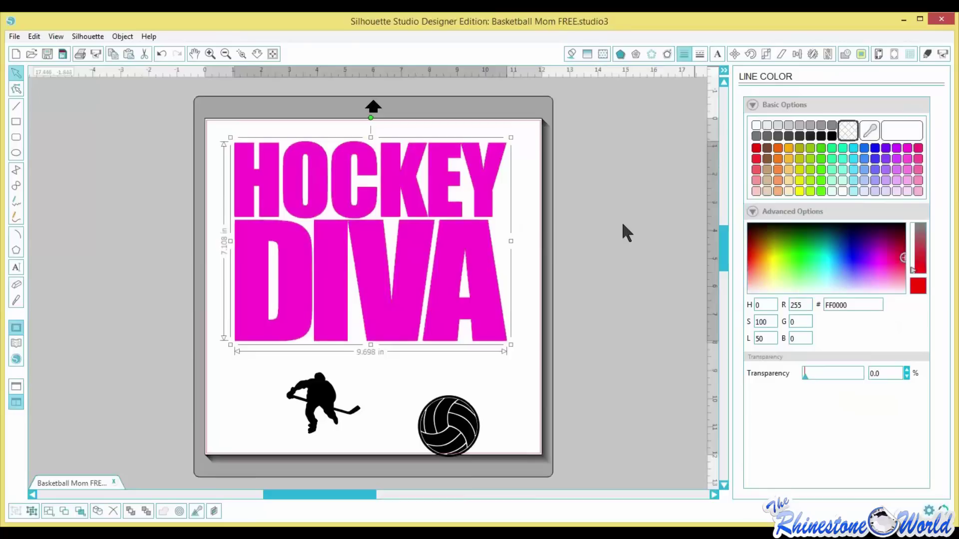
{"action": "left_click", "coordinate": [518, 246]}
Move the hockey player onto the lower part of DIVA and send the magenta lettering to the back.
{"action": "left_click", "coordinate": [325, 408]}
{"action": "left_click_drag", "start_coordinate": [326, 408], "coordinate": [354, 359]}
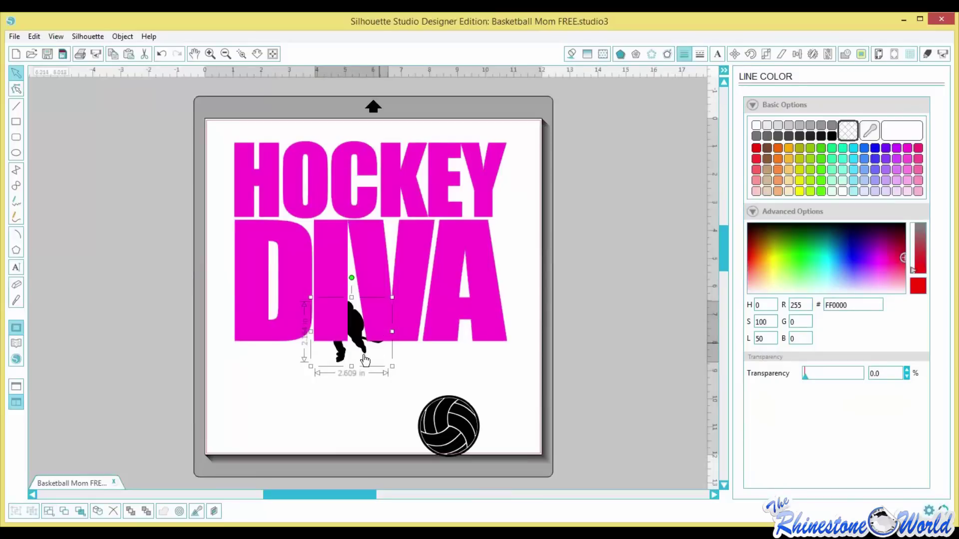
{"action": "right_click", "coordinate": [358, 332]}
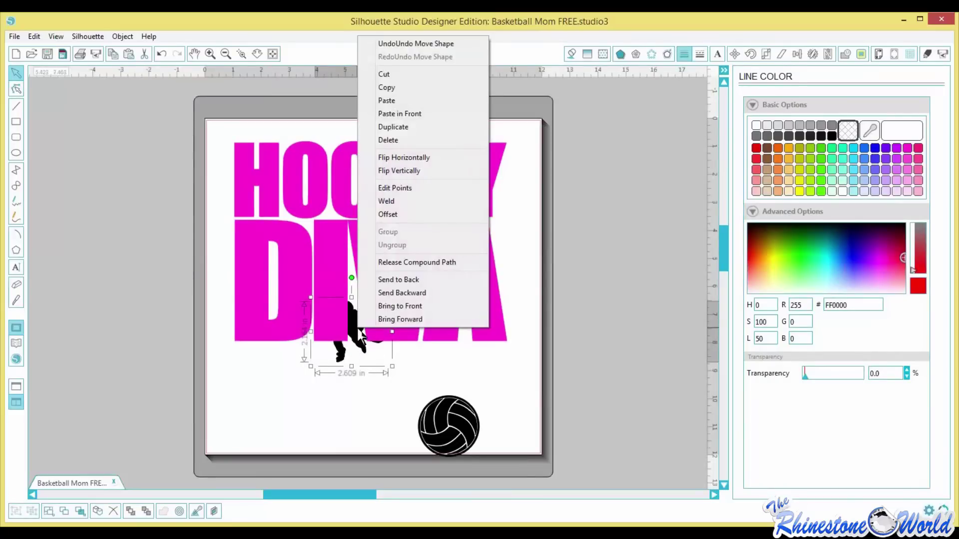
{"action": "left_click", "coordinate": [438, 338]}
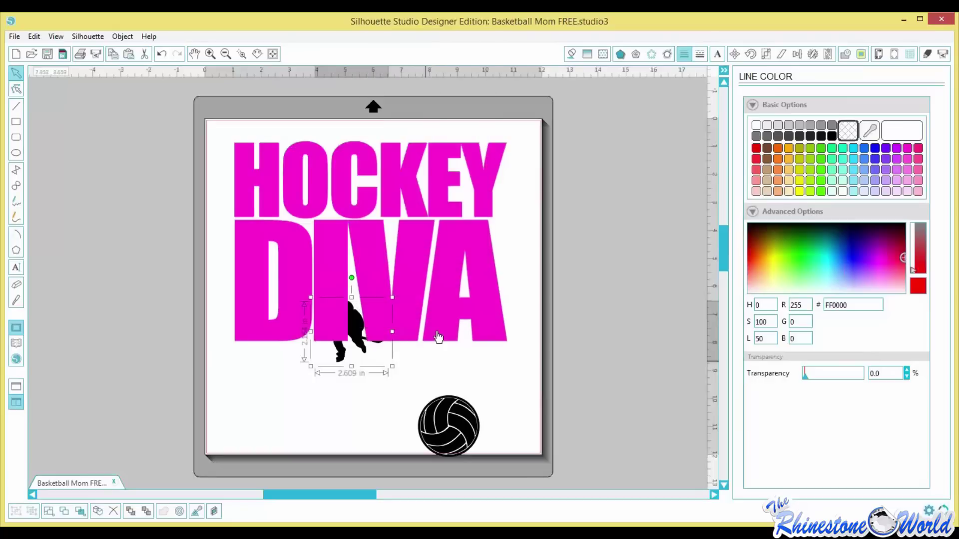
{"action": "left_click", "coordinate": [438, 338]}
{"action": "right_click", "coordinate": [437, 338]}
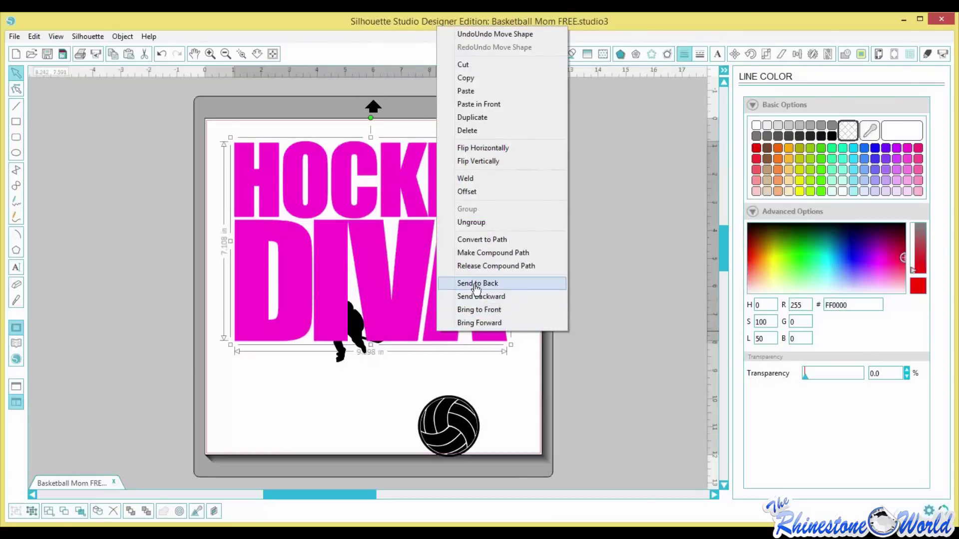
{"action": "left_click", "coordinate": [478, 283]}
Move the hockey player up over HOCKEY and enlarge it proportionally to span both lines of lettering.
{"action": "left_click", "coordinate": [355, 330]}
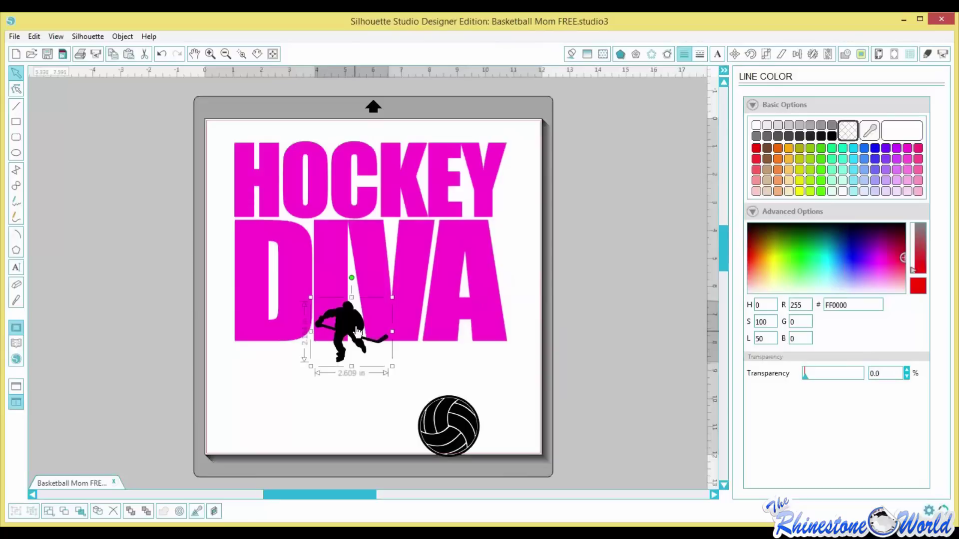
{"action": "left_click_drag", "start_coordinate": [355, 330], "coordinate": [350, 178]}
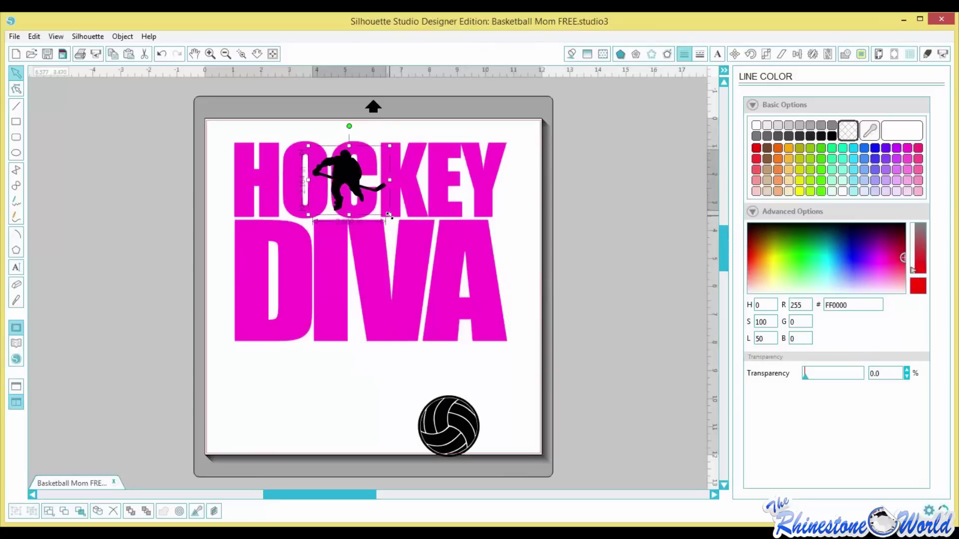
{"action": "left_click_drag", "start_coordinate": [389, 216], "coordinate": [522, 325]}
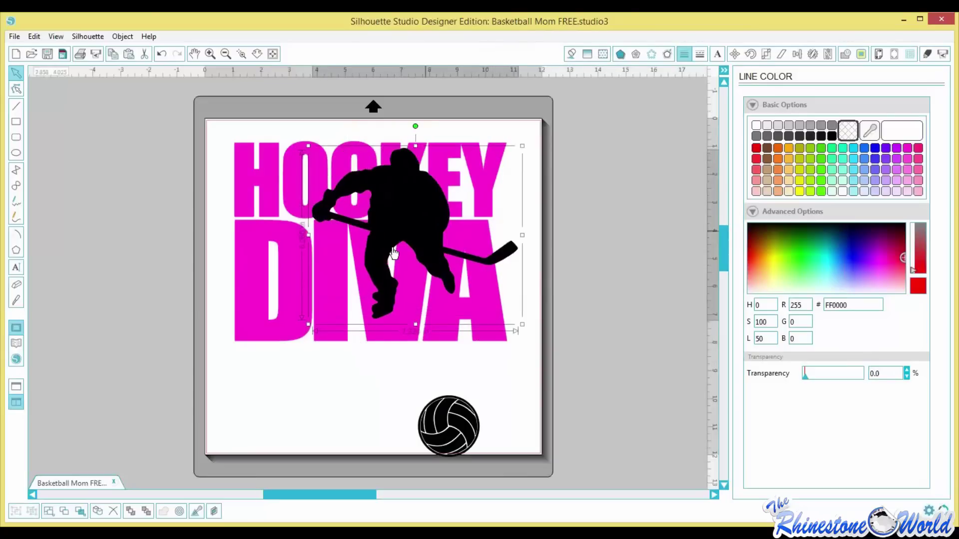
Enlarge the hockey player to about 7.59 in wide, reposition it centrally over the HOCKEY DIVA lettering, and deselect it.
{"action": "left_click_drag", "start_coordinate": [394, 254], "coordinate": [352, 272]}
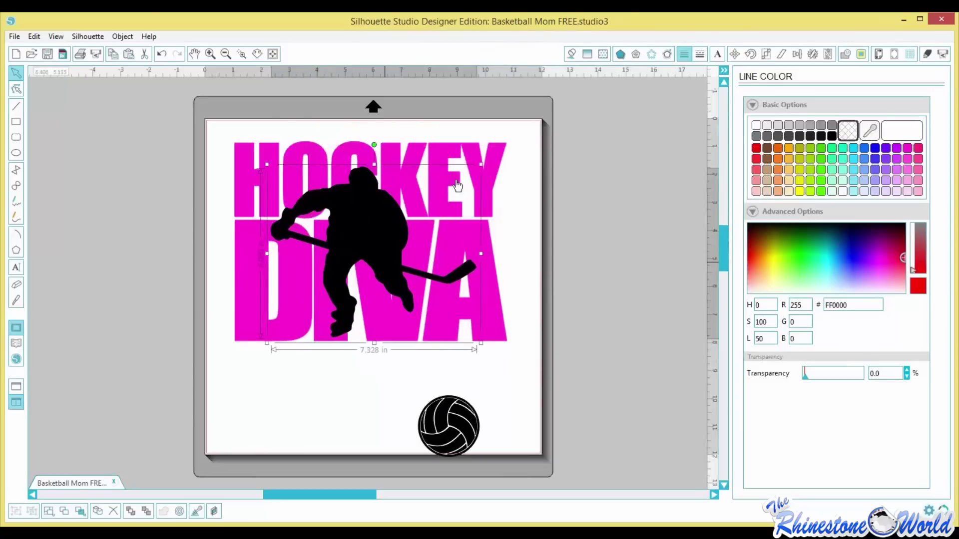
{"action": "left_click_drag", "start_coordinate": [481, 164], "coordinate": [489, 159]}
{"action": "left_click_drag", "start_coordinate": [374, 221], "coordinate": [376, 260]}
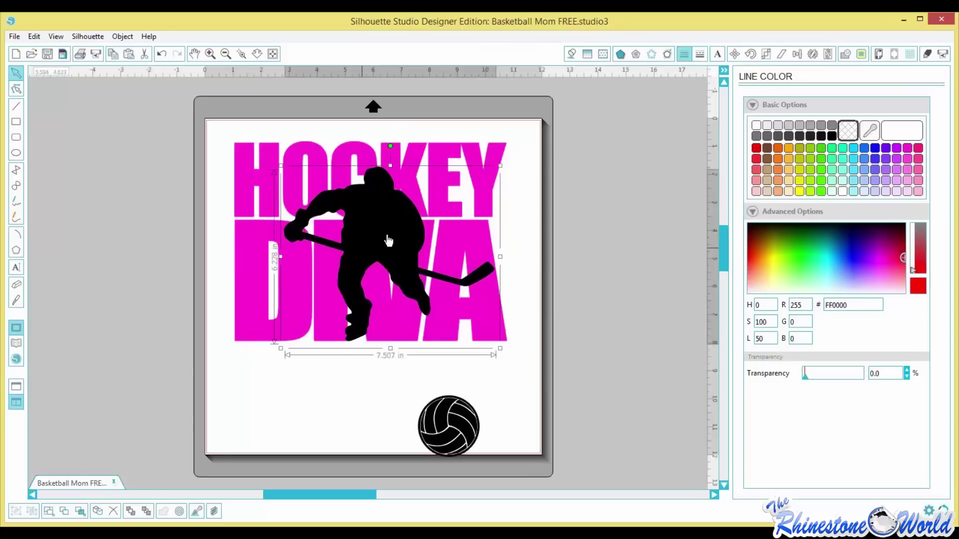
{"action": "left_click_drag", "start_coordinate": [388, 241], "coordinate": [384, 236]}
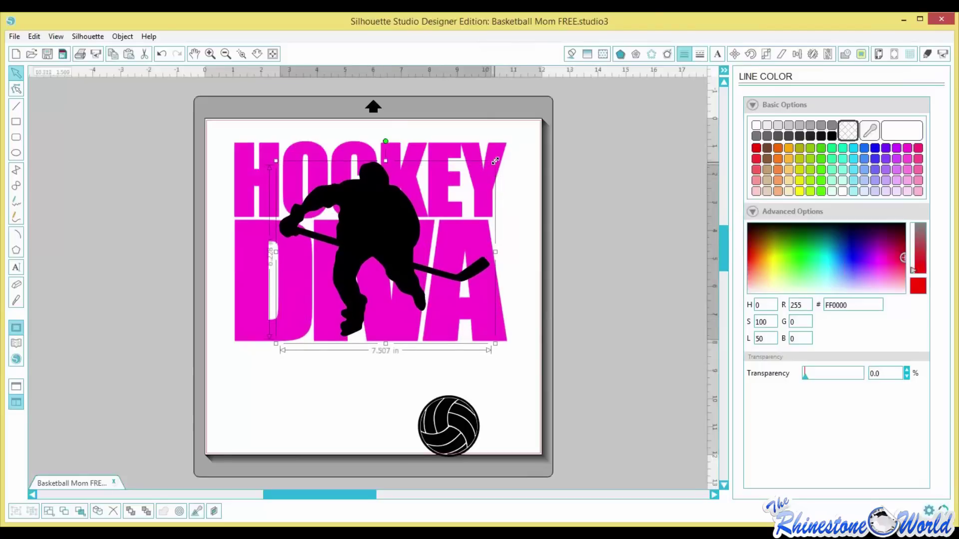
{"action": "left_click_drag", "start_coordinate": [495, 161], "coordinate": [497, 158]}
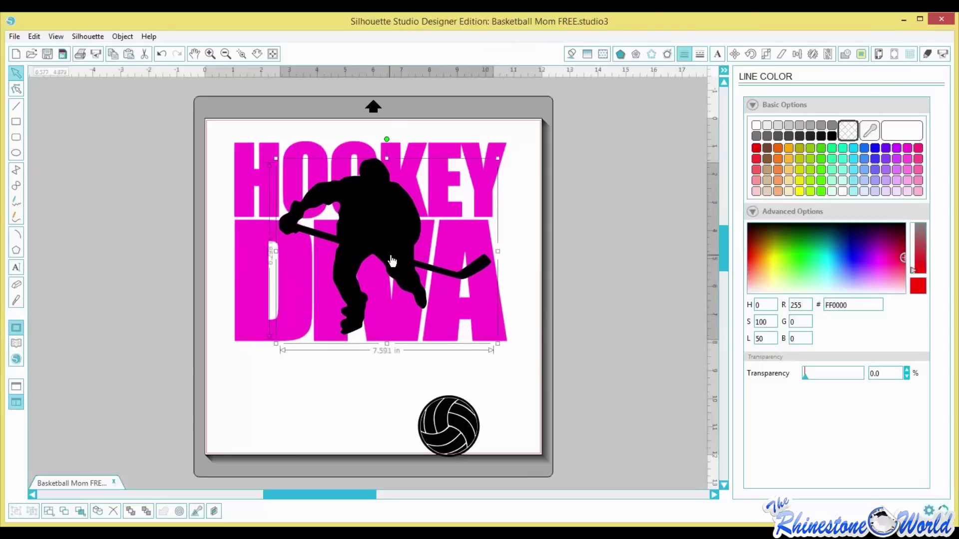
{"action": "left_click_drag", "start_coordinate": [385, 261], "coordinate": [380, 261]}
{"action": "left_click", "coordinate": [512, 259]}
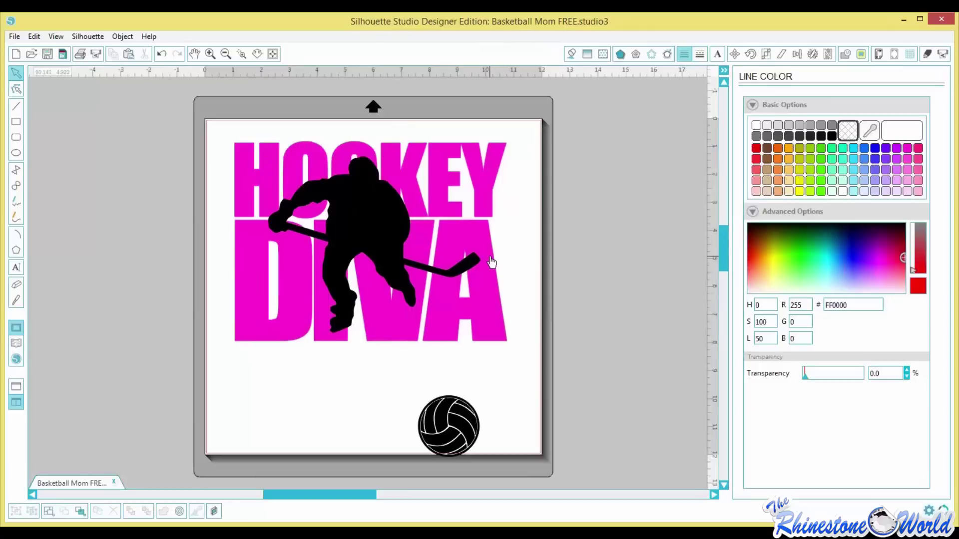
Try a 0.125 in rounded offset around the hockey player and pick out its outline over the lettering.
{"action": "left_click", "coordinate": [475, 275]}
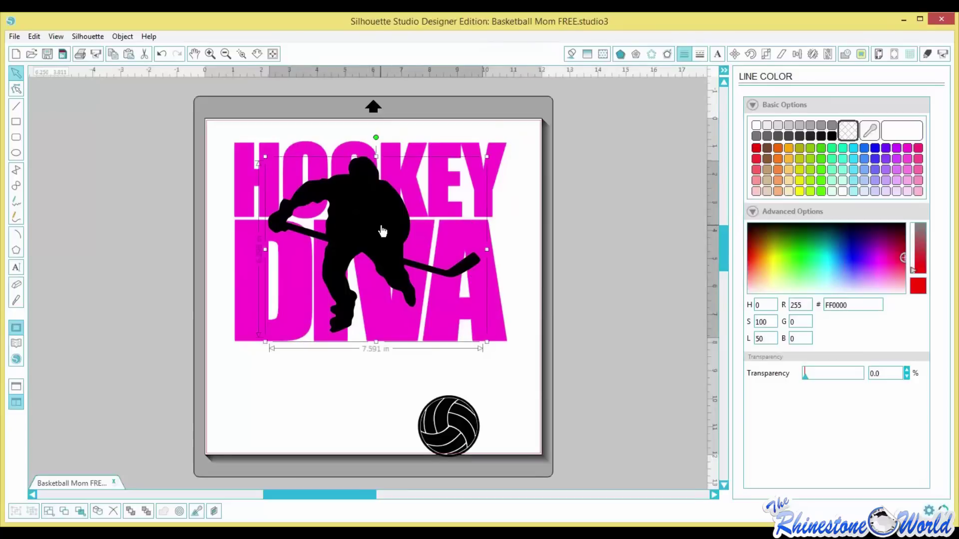
{"action": "left_click", "coordinate": [364, 229]}
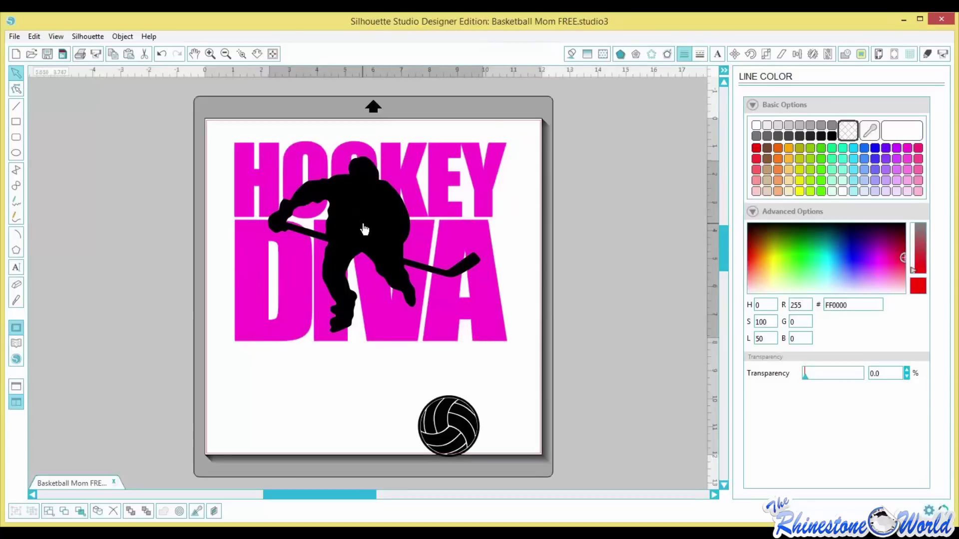
{"action": "left_click", "coordinate": [364, 229]}
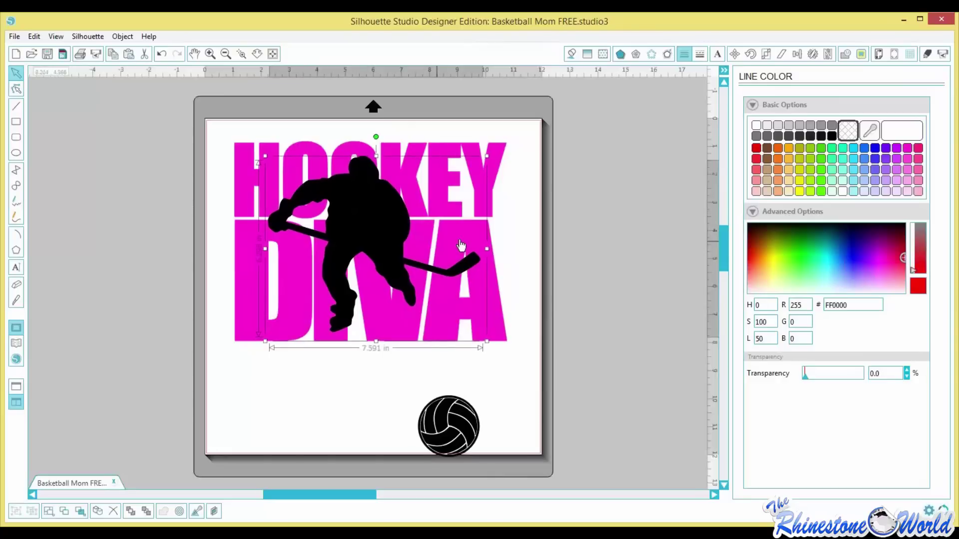
{"action": "left_click", "coordinate": [668, 55]}
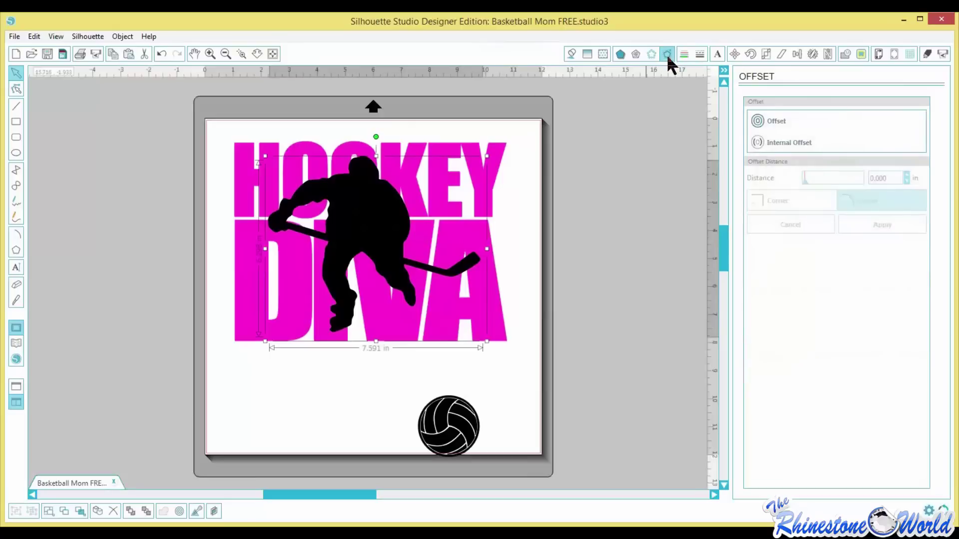
{"action": "left_click", "coordinate": [758, 122]}
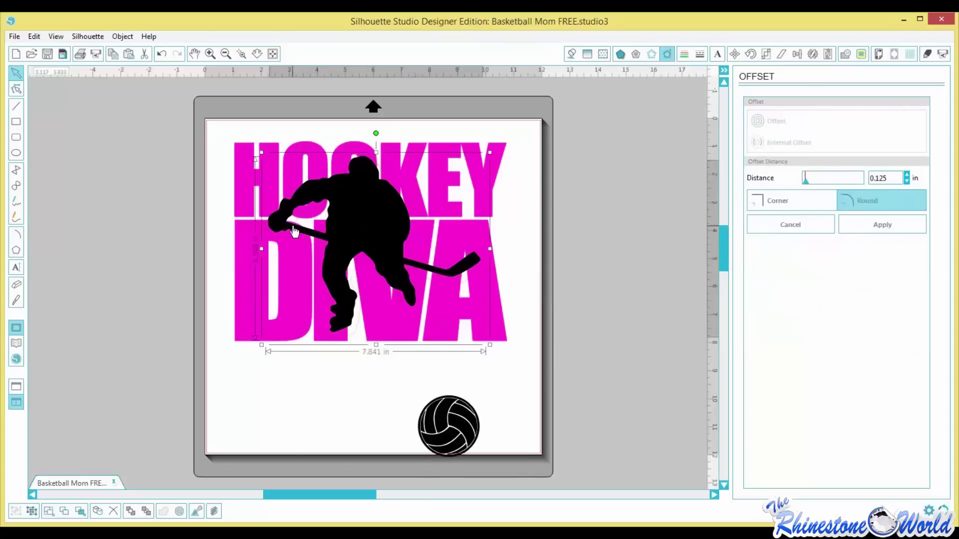
{"action": "left_click", "coordinate": [361, 314]}
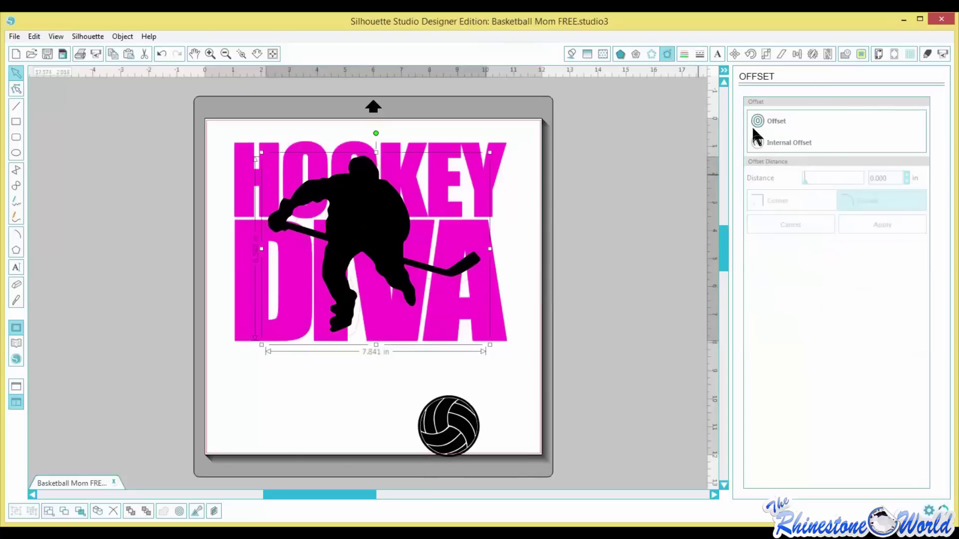
{"action": "left_click", "coordinate": [684, 54]}
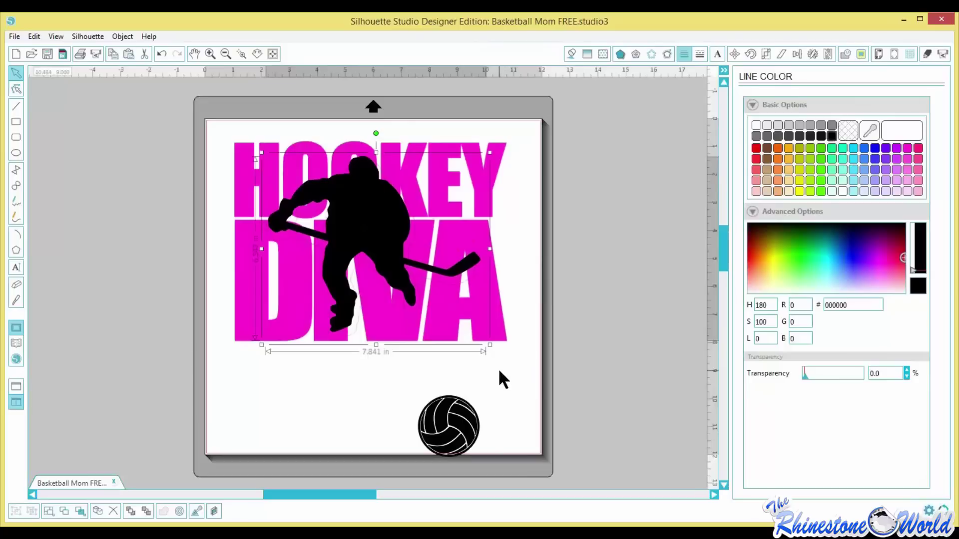
{"action": "left_click", "coordinate": [479, 295]}
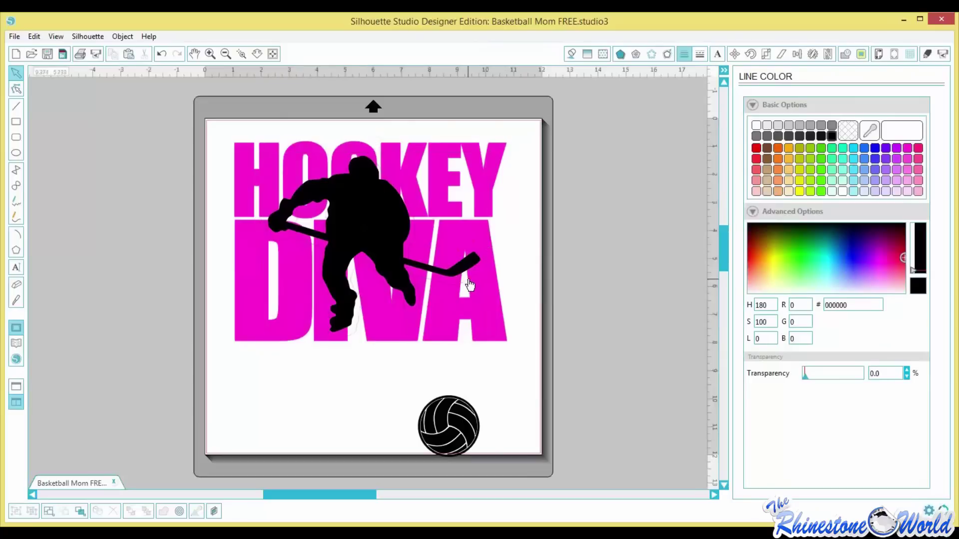
{"action": "left_click", "coordinate": [470, 295]}
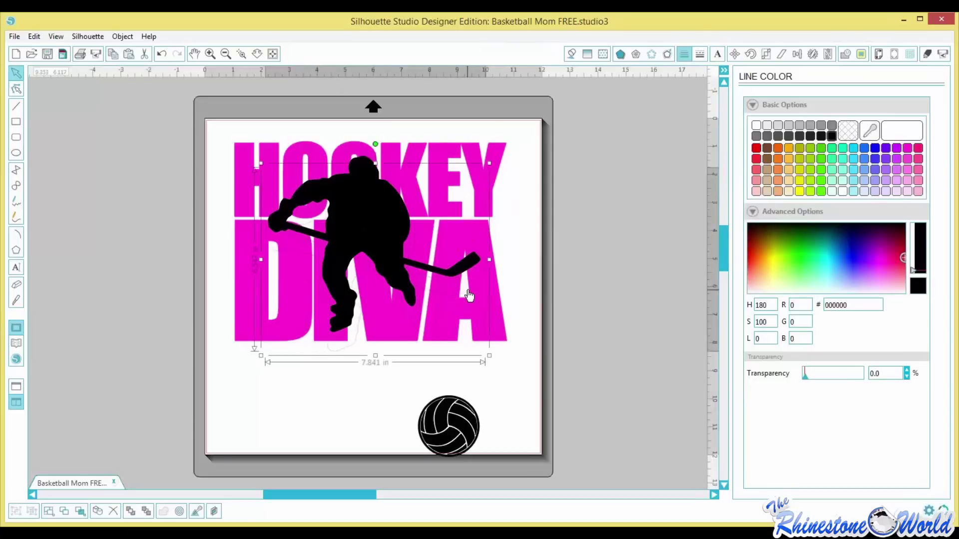
{"action": "left_click", "coordinate": [470, 296]}
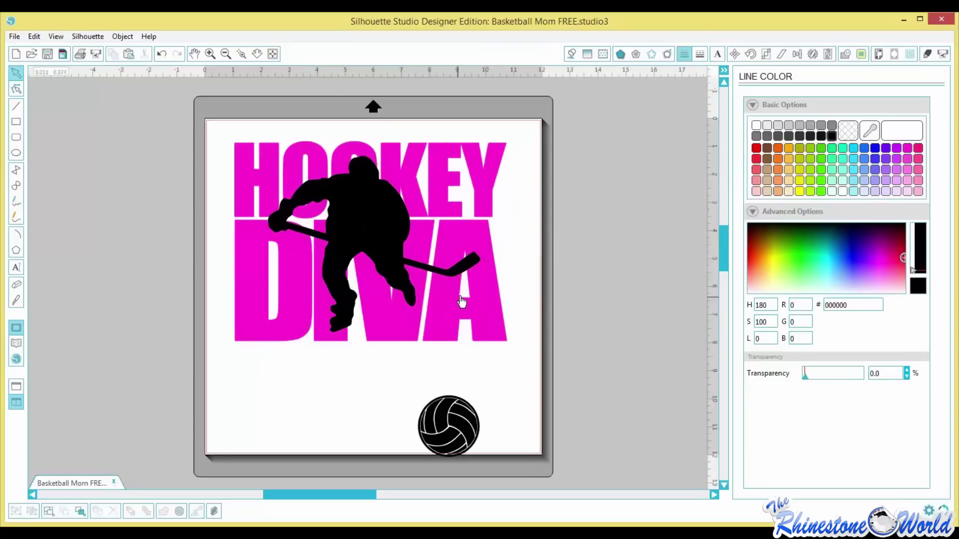
Convert the hockey player silhouette to a path.
{"action": "left_click", "coordinate": [381, 228]}
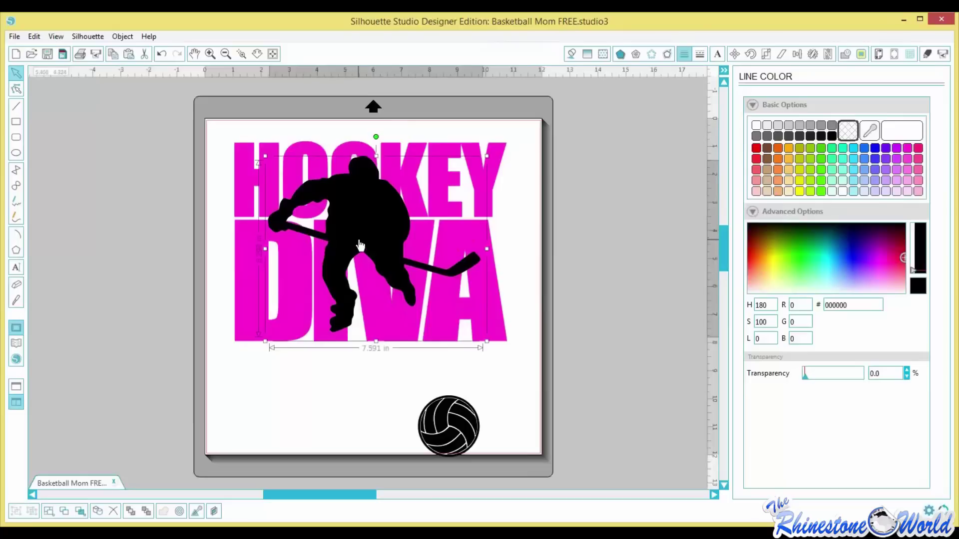
{"action": "scroll", "coordinate": [370, 241], "scroll_direction": "up", "scroll_amount": 1}
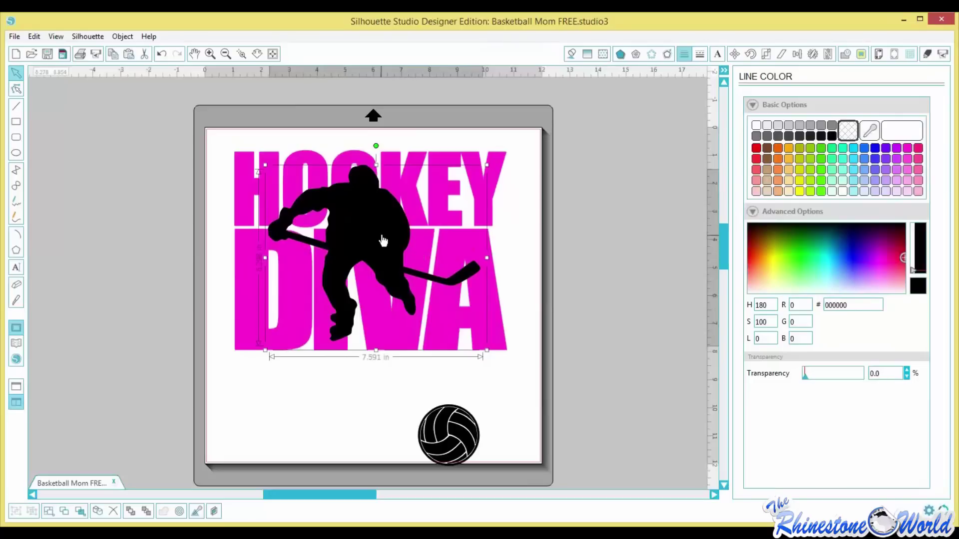
{"action": "left_click", "coordinate": [123, 37]}
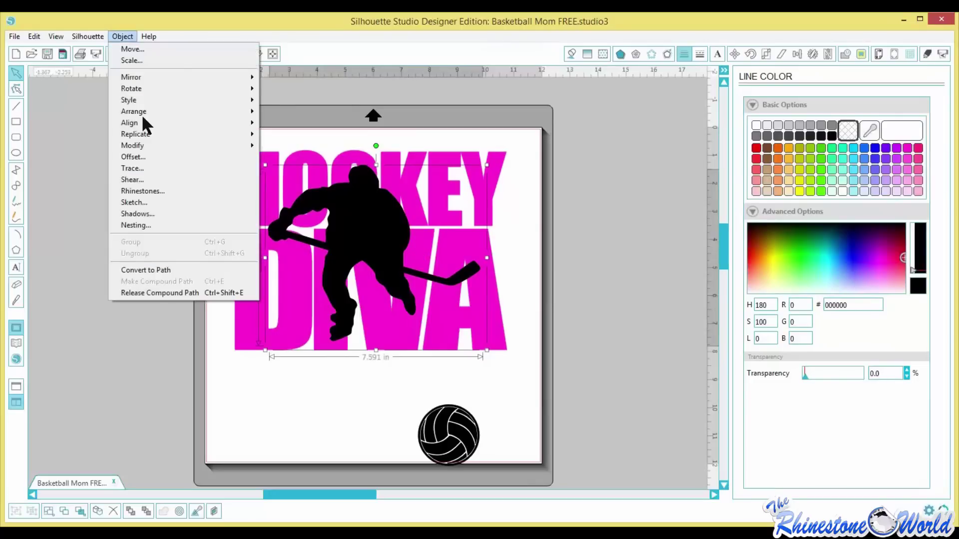
{"action": "left_click", "coordinate": [185, 270]}
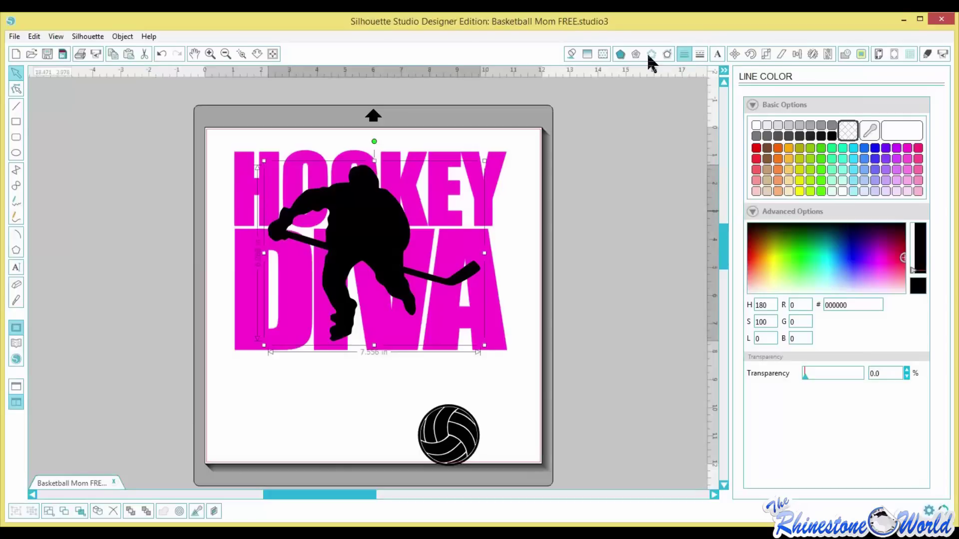
Try a 0.125 in rounded offset around the converted hockey player path and check its outline.
{"action": "left_click", "coordinate": [668, 55]}
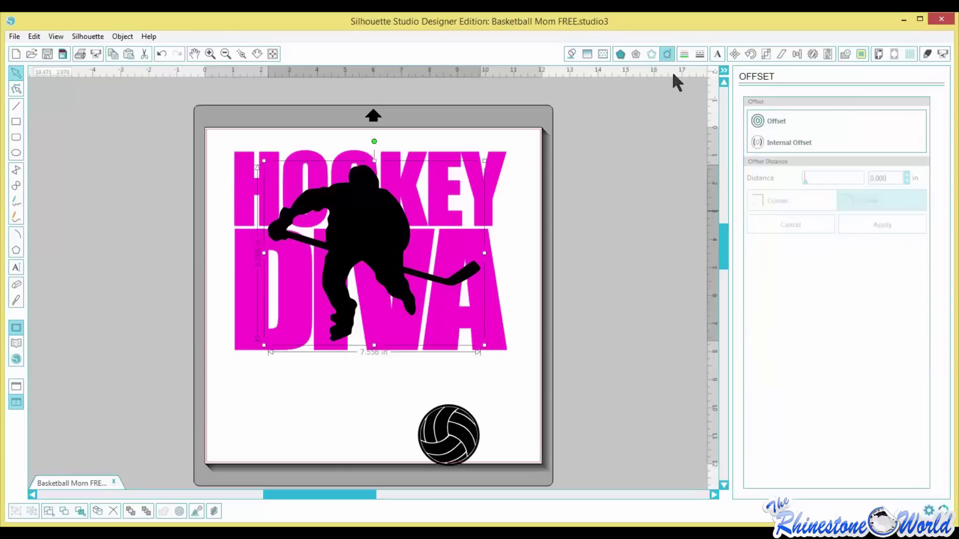
{"action": "left_click", "coordinate": [758, 122]}
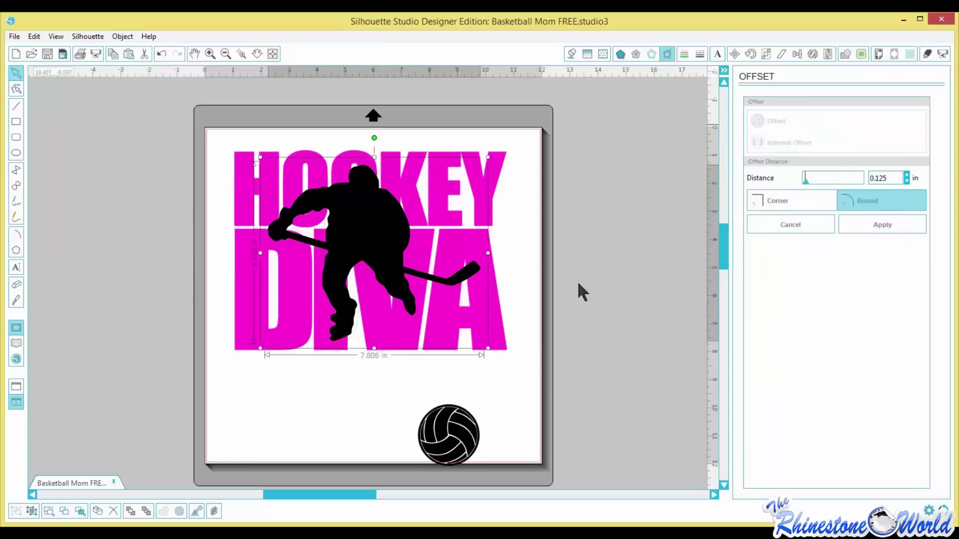
{"action": "left_click", "coordinate": [684, 54]}
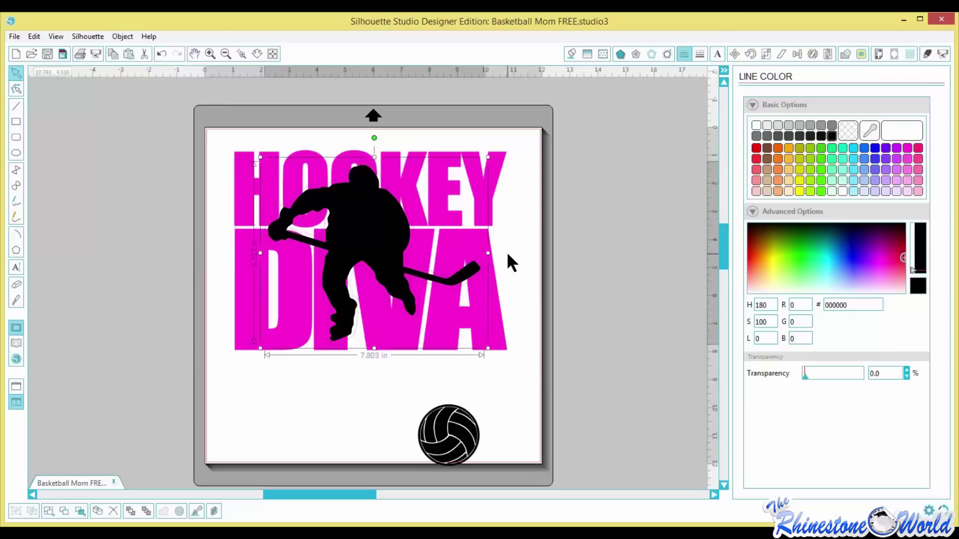
{"action": "left_click", "coordinate": [509, 263]}
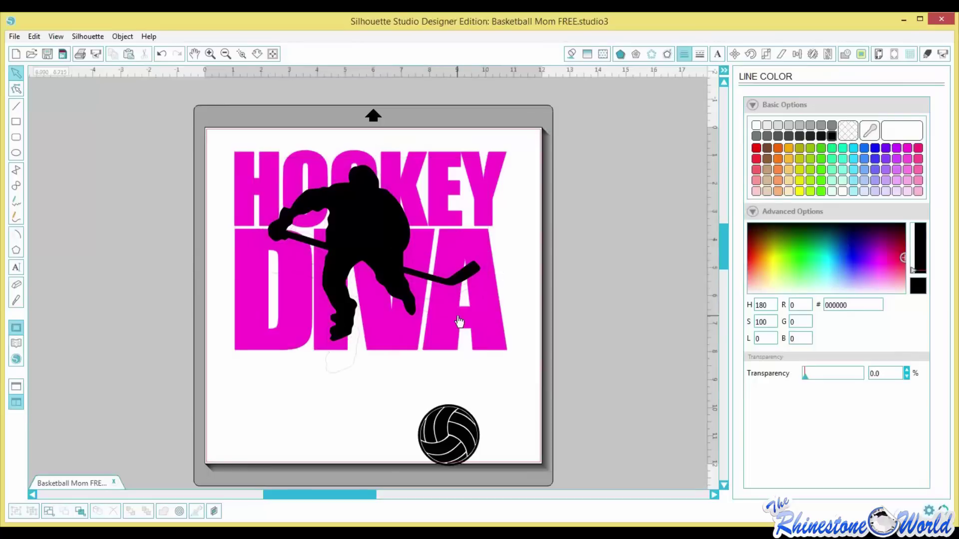
{"action": "left_click", "coordinate": [464, 323]}
Create a rounded offset of 0.08 in around the hockey player.
{"action": "left_click", "coordinate": [386, 256]}
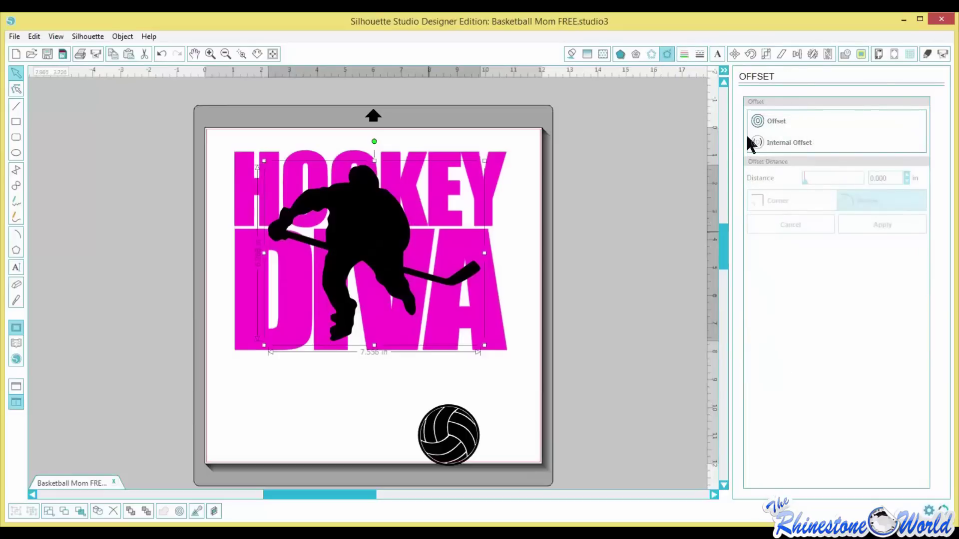
{"action": "left_click", "coordinate": [759, 122]}
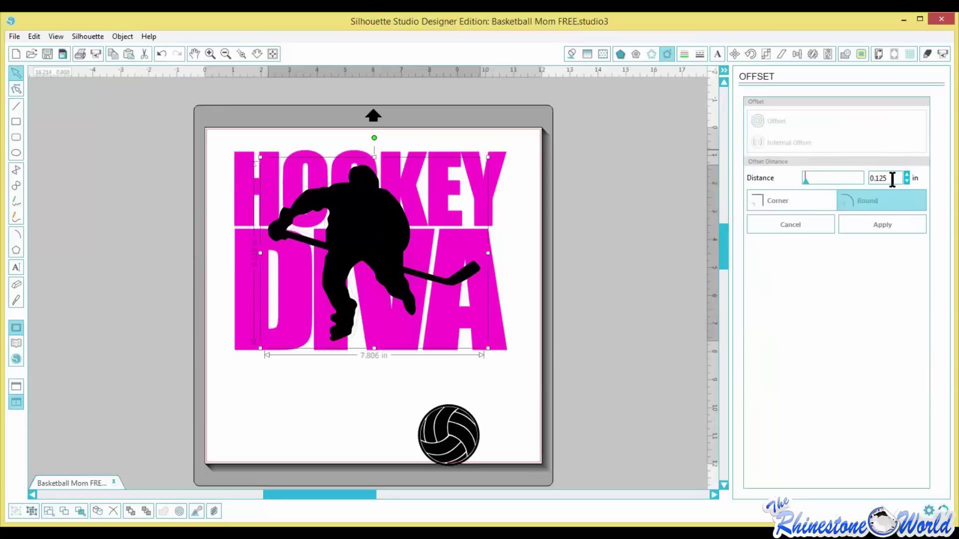
{"action": "key", "text": "BackSpace"}
{"action": "key", "text": "BackSpace"}
{"action": "key", "text": "BackSpace"}
{"action": "type", "text": "08"}
{"action": "left_click", "coordinate": [883, 233]}
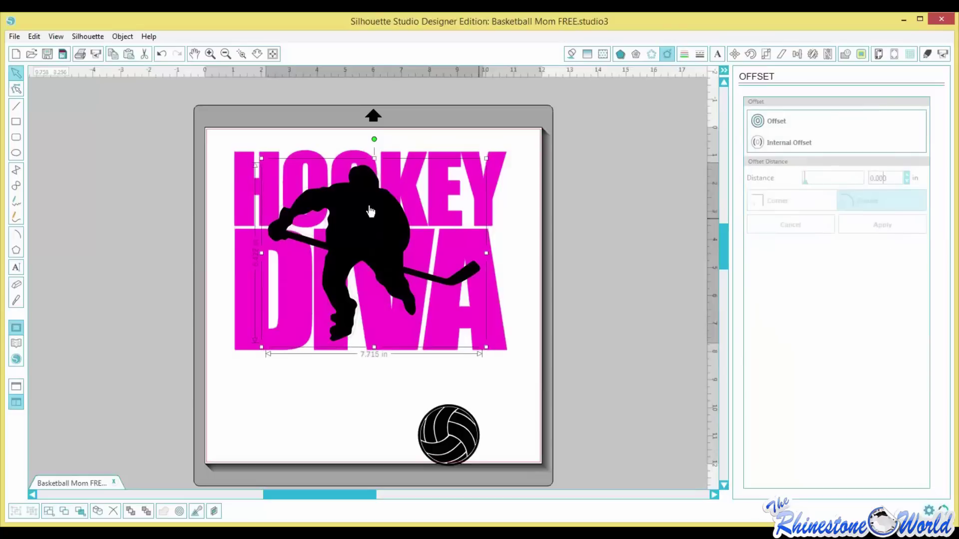
Add a second rounded offset of 0.08 in around the first offset outline.
{"action": "left_click", "coordinate": [758, 124]}
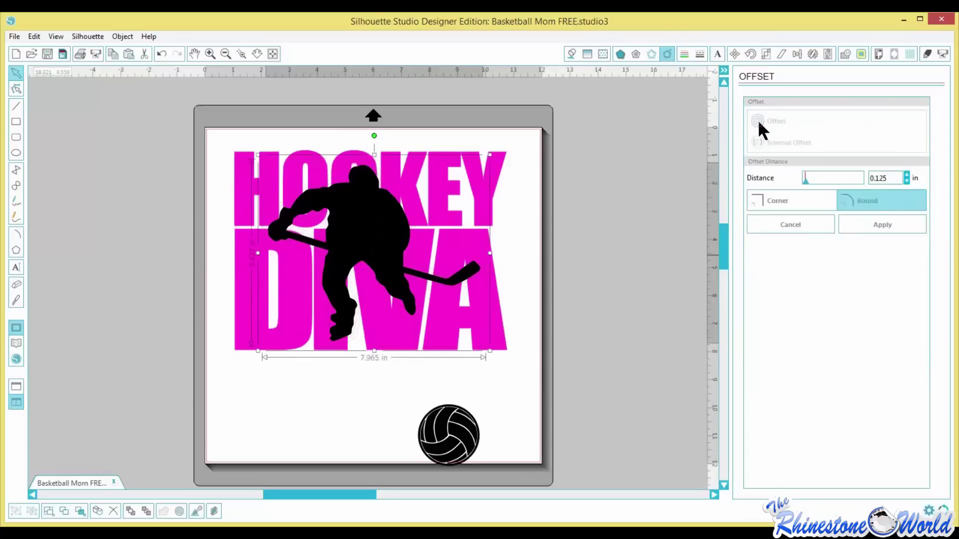
{"action": "left_click_drag", "start_coordinate": [877, 177], "coordinate": [904, 178]}
{"action": "key", "text": "BackSpace"}
{"action": "type", "text": "0.08"}
{"action": "left_click", "coordinate": [912, 225]}
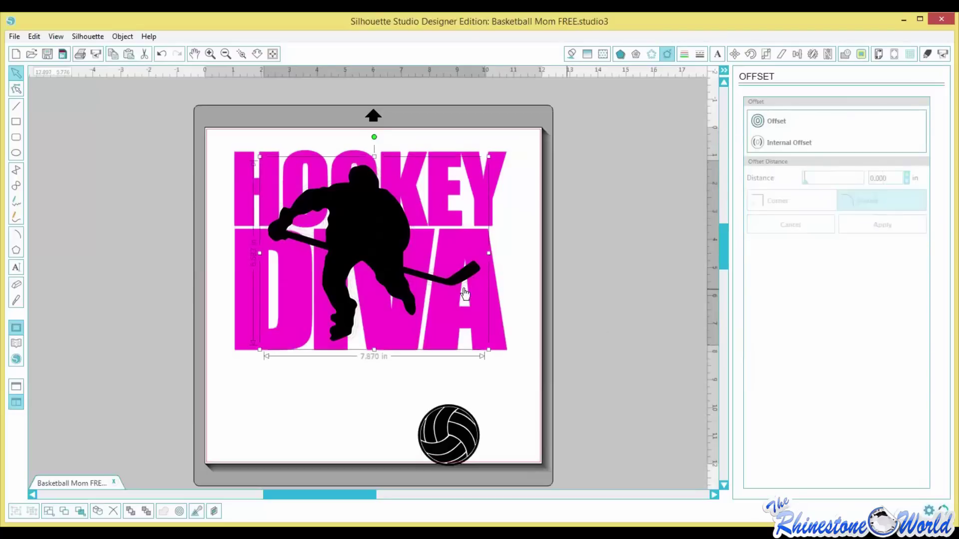
Examine the two offset outlines around the player's arms, legs and hockey stick up close.
{"action": "left_click", "coordinate": [210, 53]}
{"action": "left_click", "coordinate": [211, 54]}
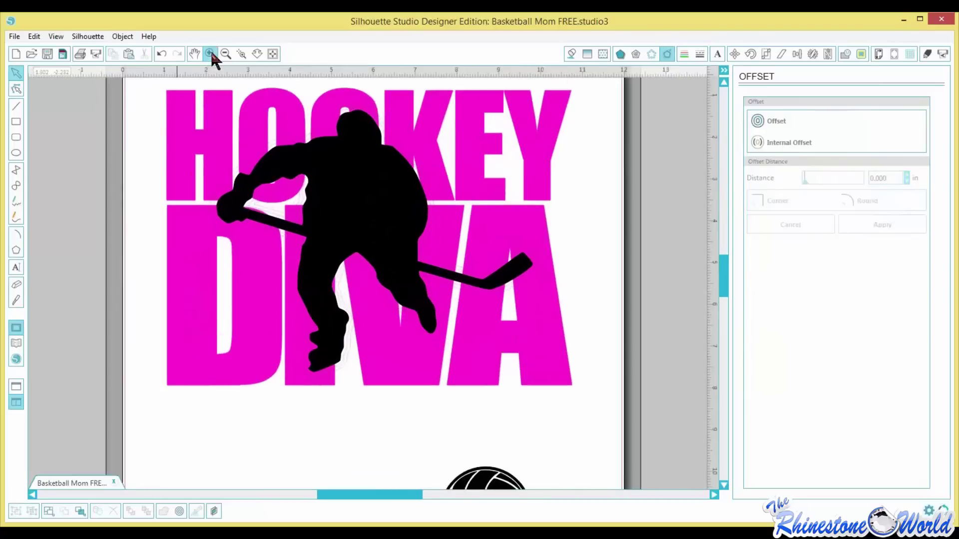
{"action": "left_click", "coordinate": [211, 54]}
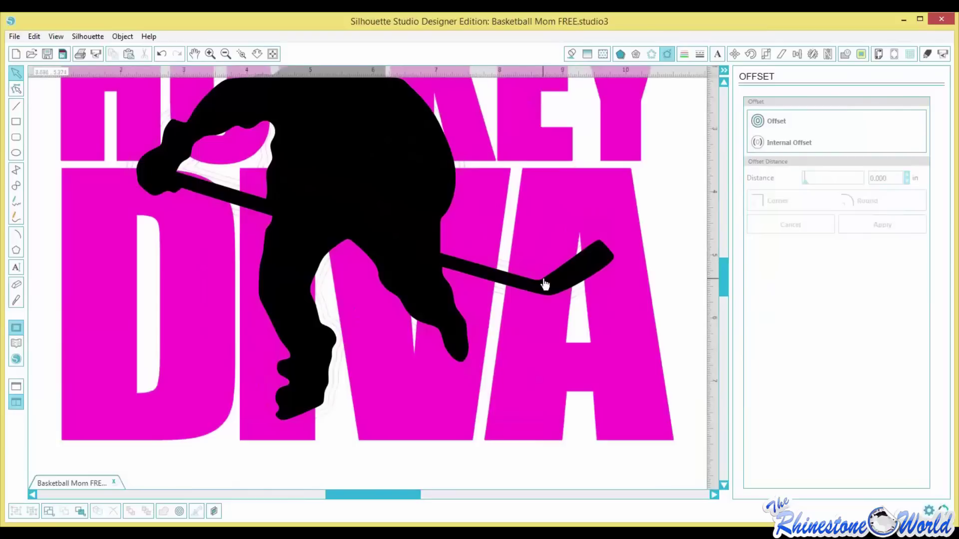
{"action": "left_click", "coordinate": [226, 53]}
{"action": "left_click", "coordinate": [225, 54]}
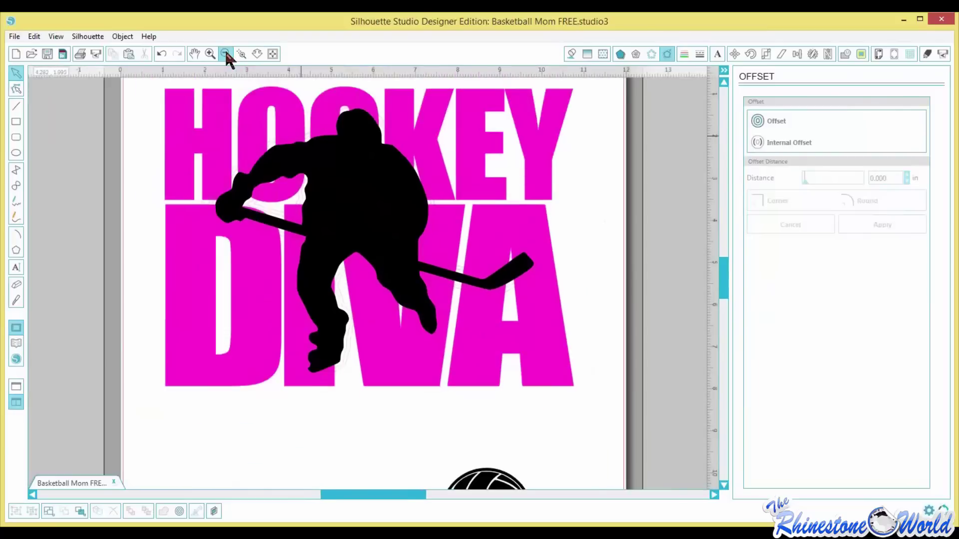
{"action": "left_click", "coordinate": [226, 54]}
{"action": "left_click", "coordinate": [210, 53]}
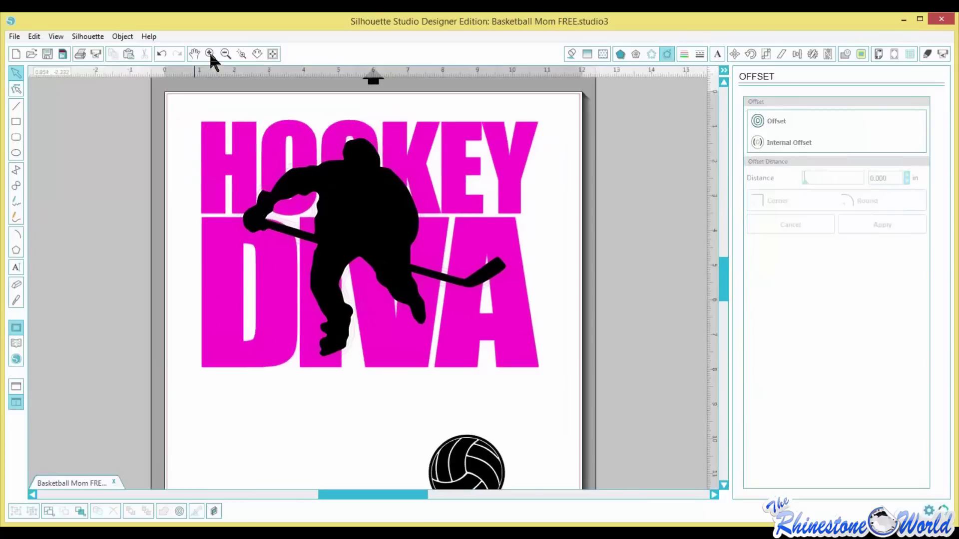
{"action": "left_click", "coordinate": [210, 53]}
{"action": "left_click", "coordinate": [209, 54]}
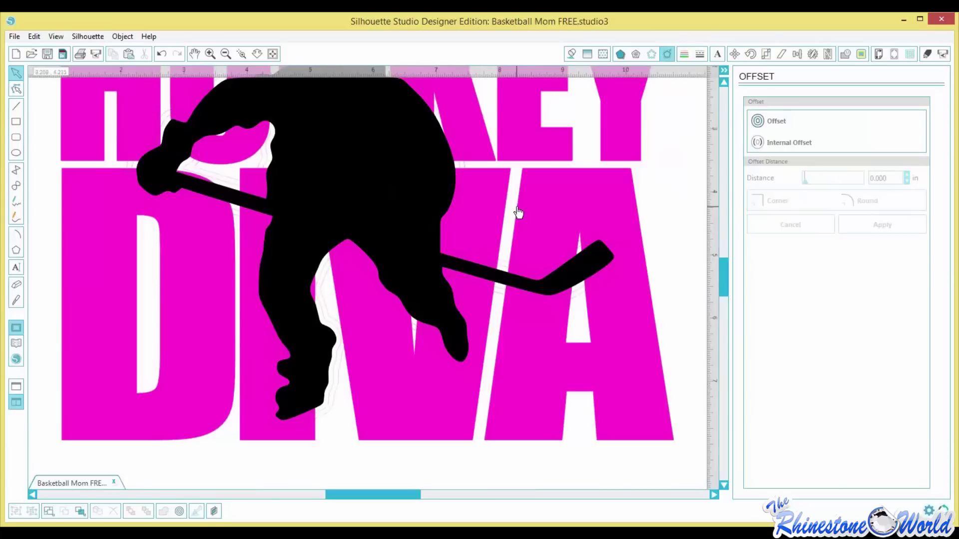
{"action": "left_click", "coordinate": [224, 53]}
{"action": "left_click", "coordinate": [228, 53]}
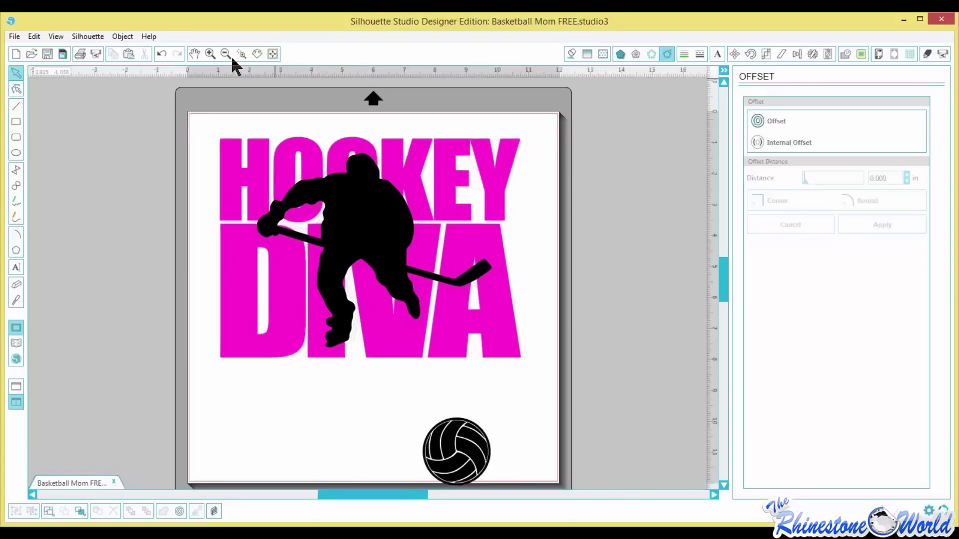
{"action": "left_click", "coordinate": [228, 54]}
{"action": "left_click", "coordinate": [210, 55]}
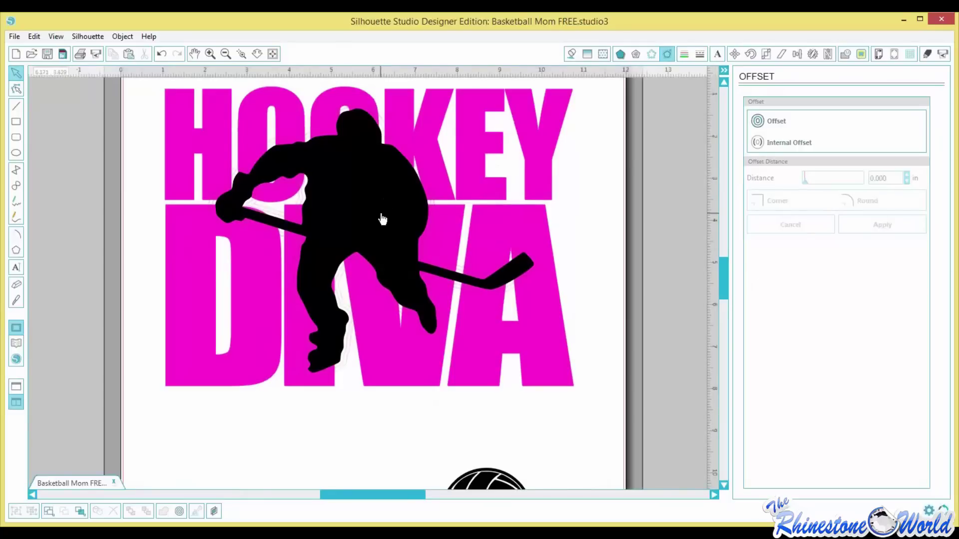
Duplicate the magenta HOCKEY DIVA lettering once in the same position.
{"action": "left_click_drag", "start_coordinate": [724, 274], "coordinate": [725, 269]}
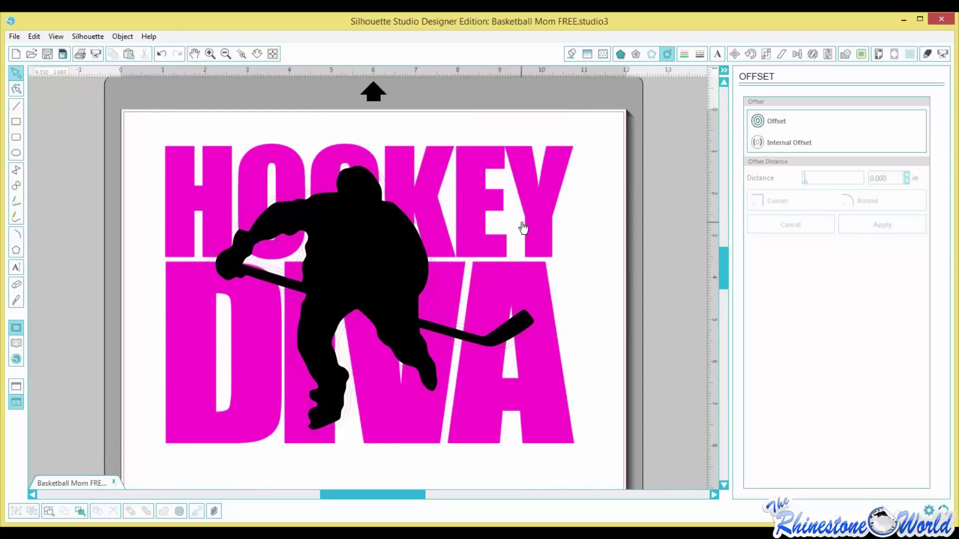
{"action": "left_click", "coordinate": [545, 248]}
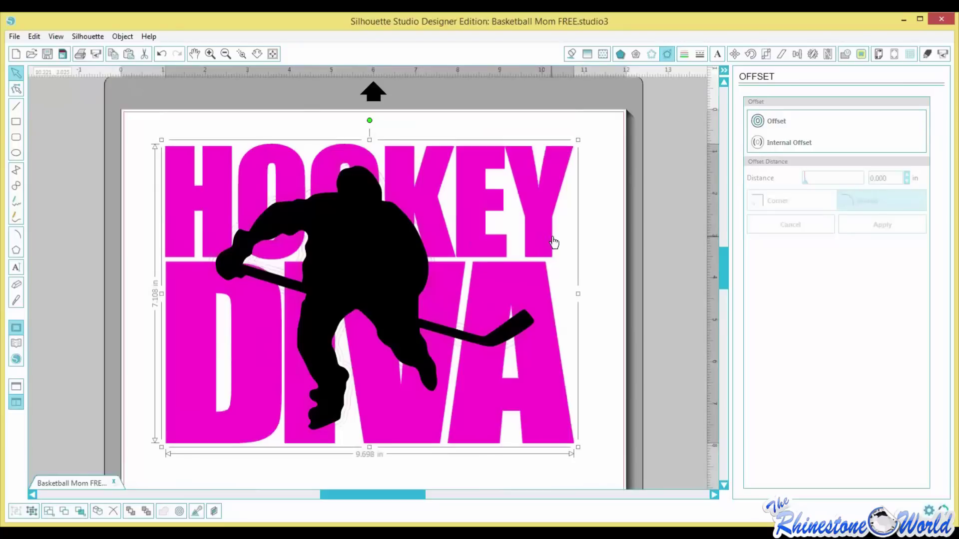
{"action": "left_click", "coordinate": [812, 53]}
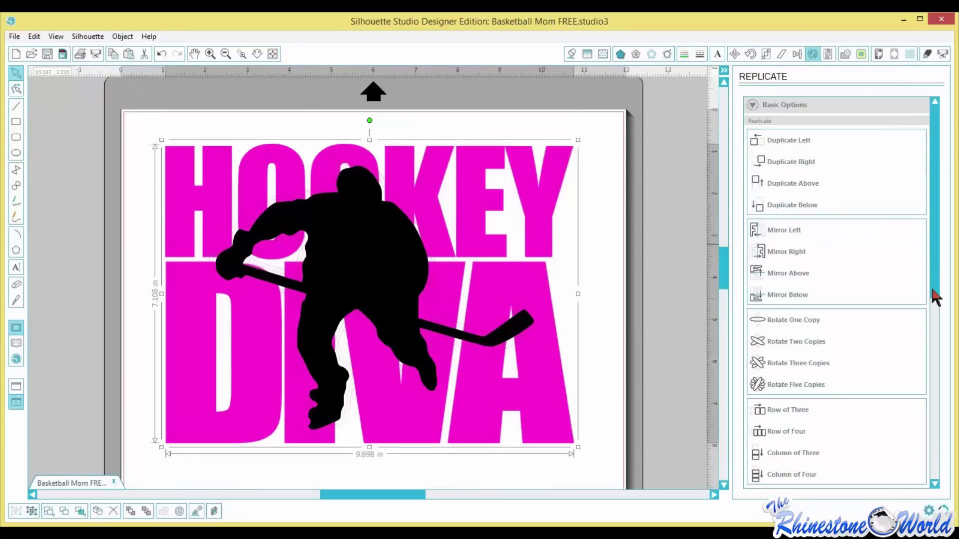
{"action": "scroll", "coordinate": [931, 445], "scroll_direction": "down", "scroll_amount": 1}
{"action": "scroll", "coordinate": [931, 445], "scroll_direction": "down", "scroll_amount": 10}
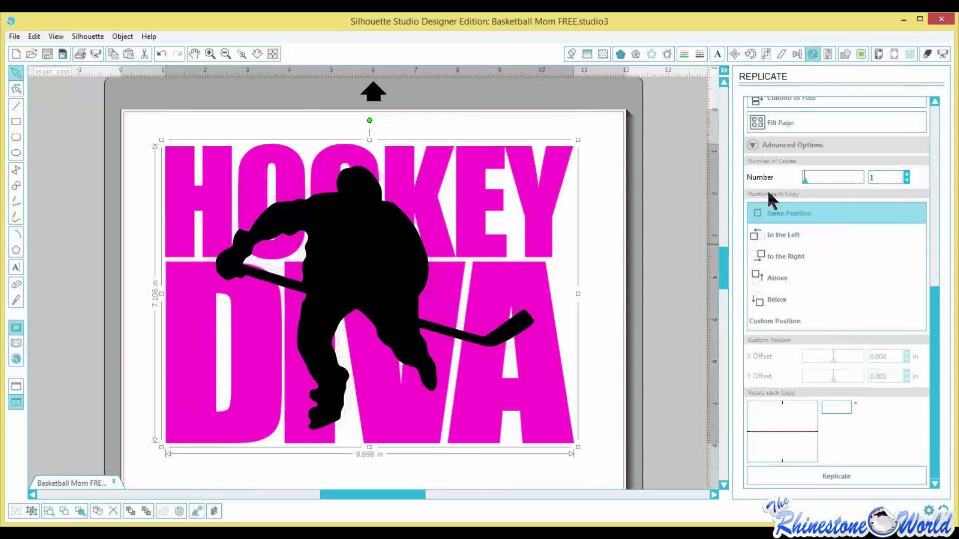
{"action": "left_click", "coordinate": [836, 476]}
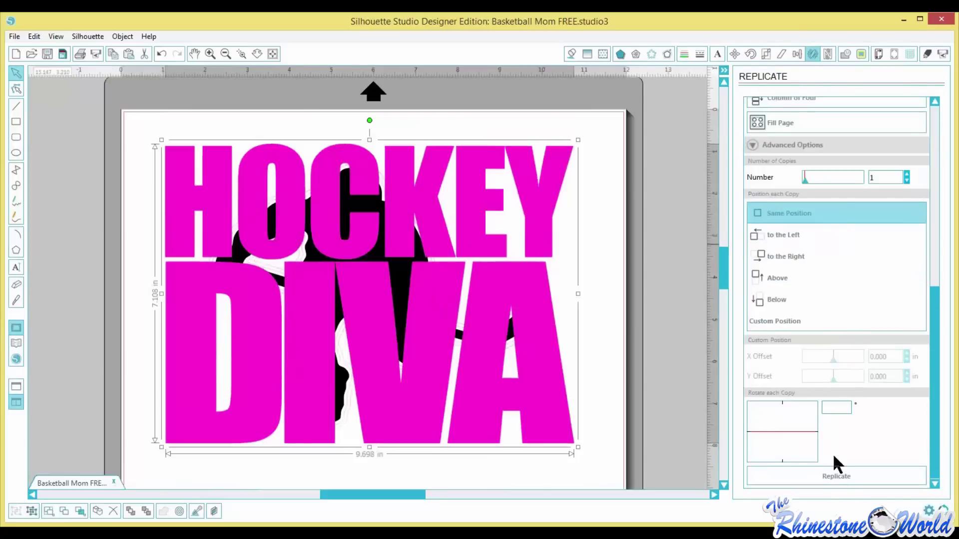
Fill the duplicated HOCKEY DIVA lettering with dark blue.
{"action": "left_click", "coordinate": [572, 54]}
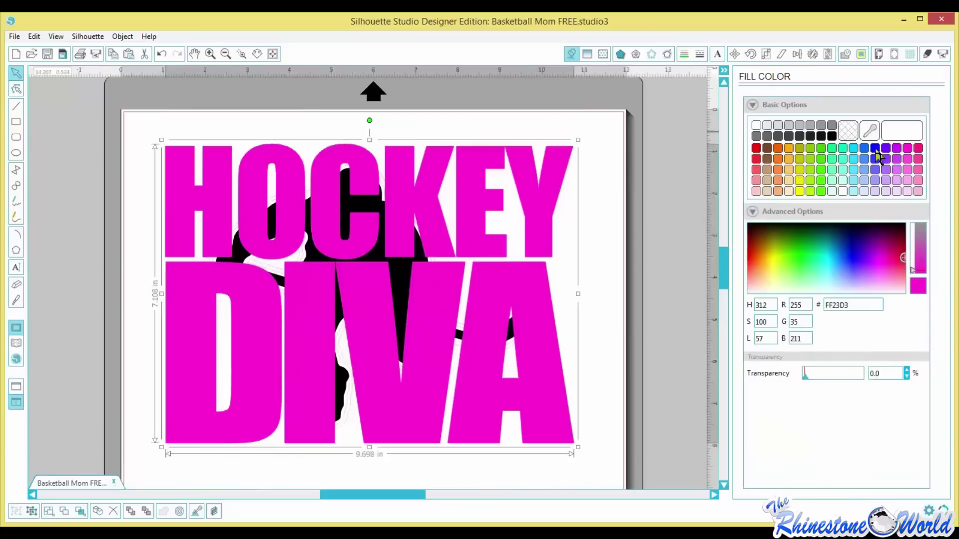
{"action": "left_click", "coordinate": [875, 151]}
{"action": "left_click", "coordinate": [615, 280]}
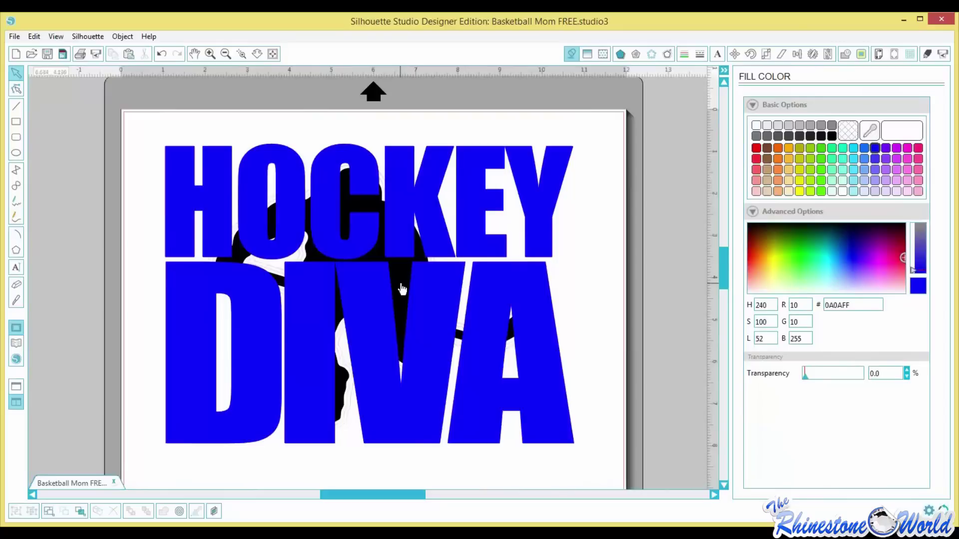
Crop the blue lettering and the black hockey player silhouette to the areas where they overlap.
{"action": "left_click", "coordinate": [402, 288]}
{"action": "left_click_drag", "start_coordinate": [402, 288], "coordinate": [393, 254]}
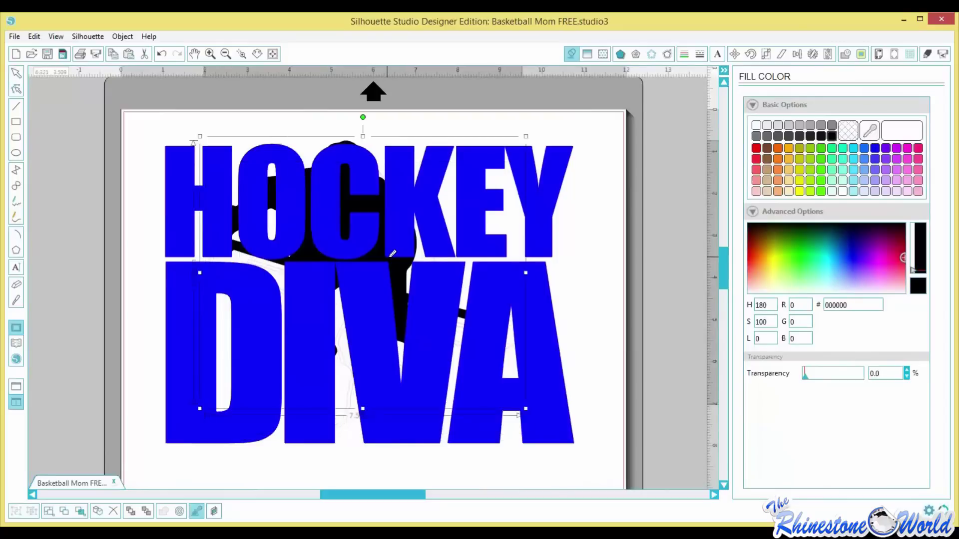
{"action": "key", "text": "ctrl+z"}
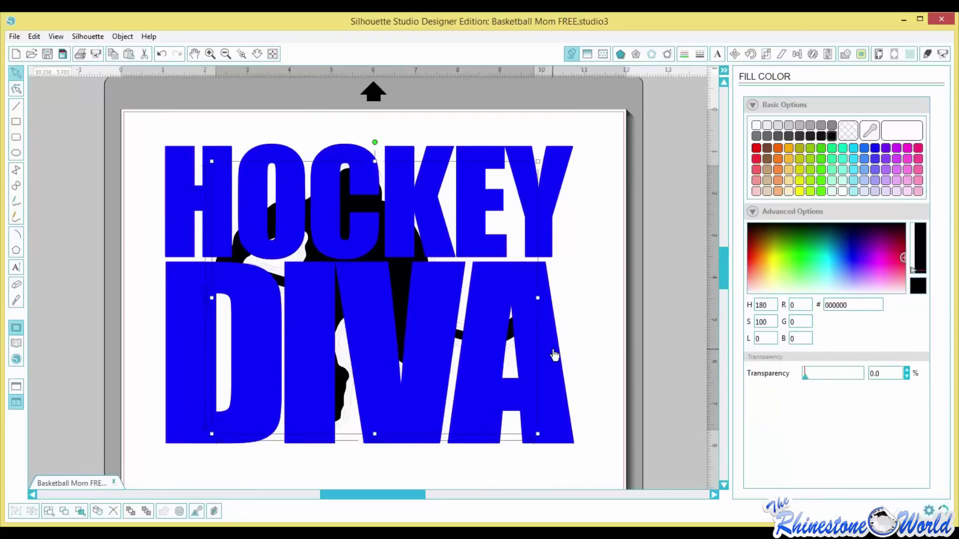
{"action": "left_click", "coordinate": [554, 354]}
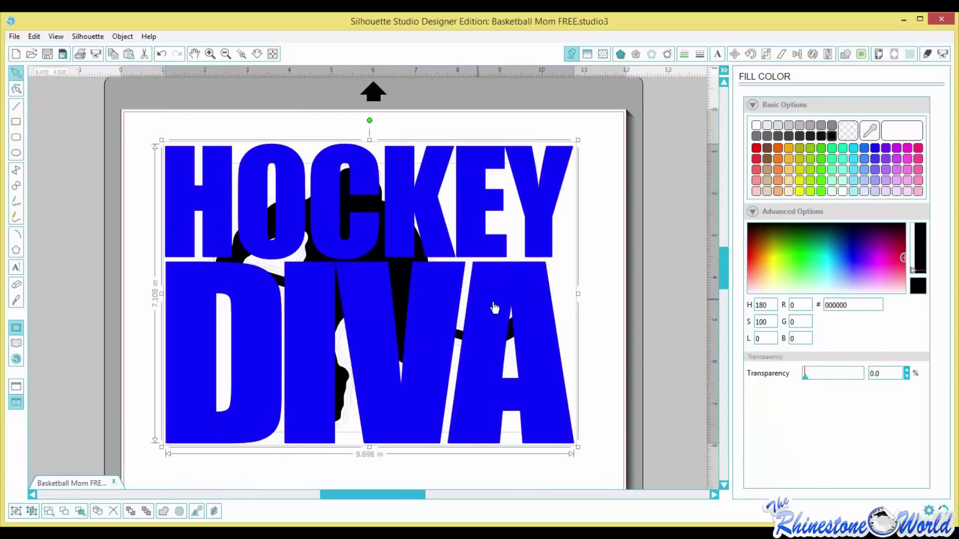
{"action": "left_click_drag", "start_coordinate": [551, 318], "coordinate": [355, 297]}
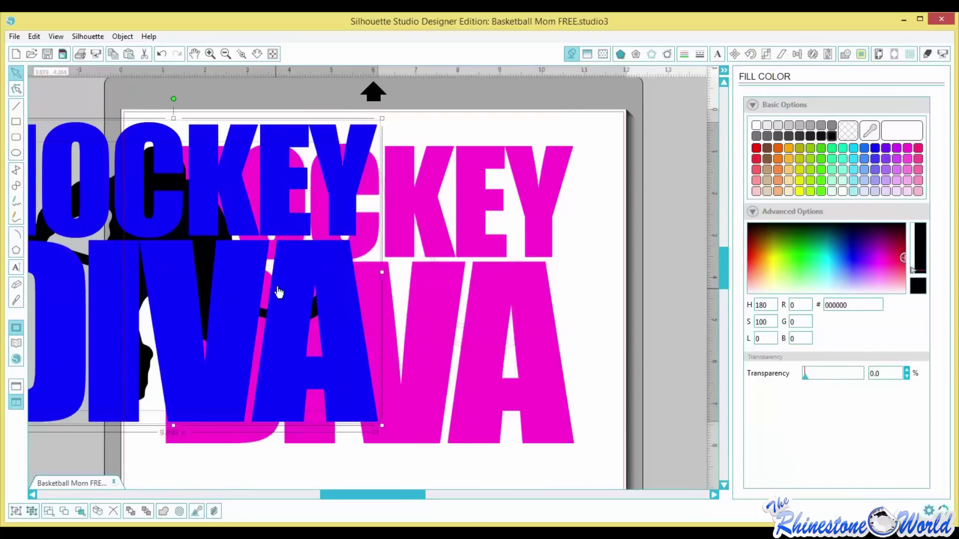
{"action": "key", "text": "ctrl+z"}
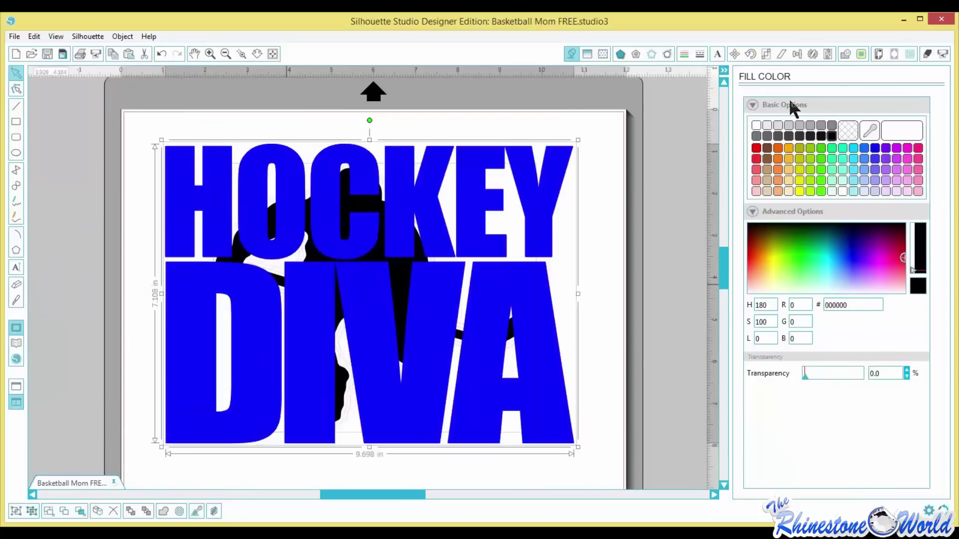
{"action": "left_click", "coordinate": [847, 55]}
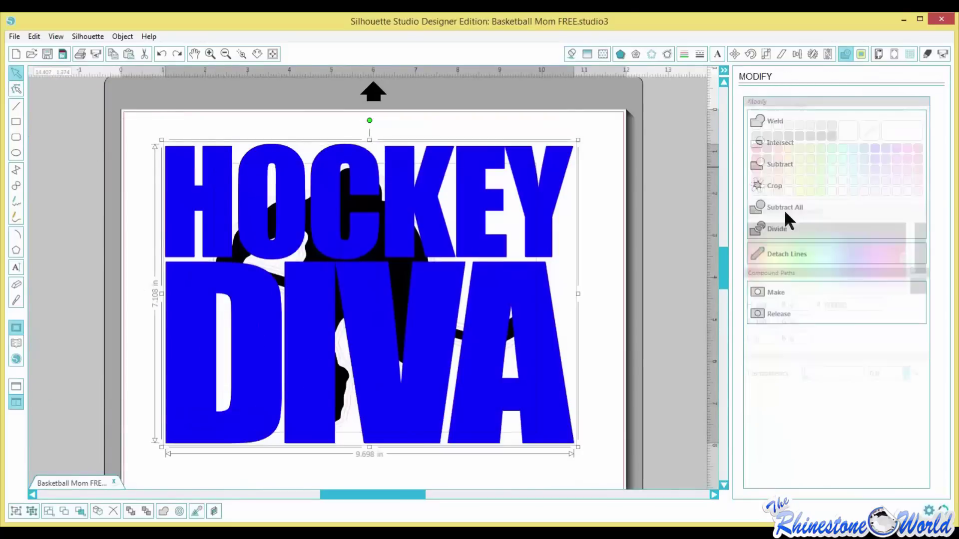
{"action": "left_click", "coordinate": [773, 186]}
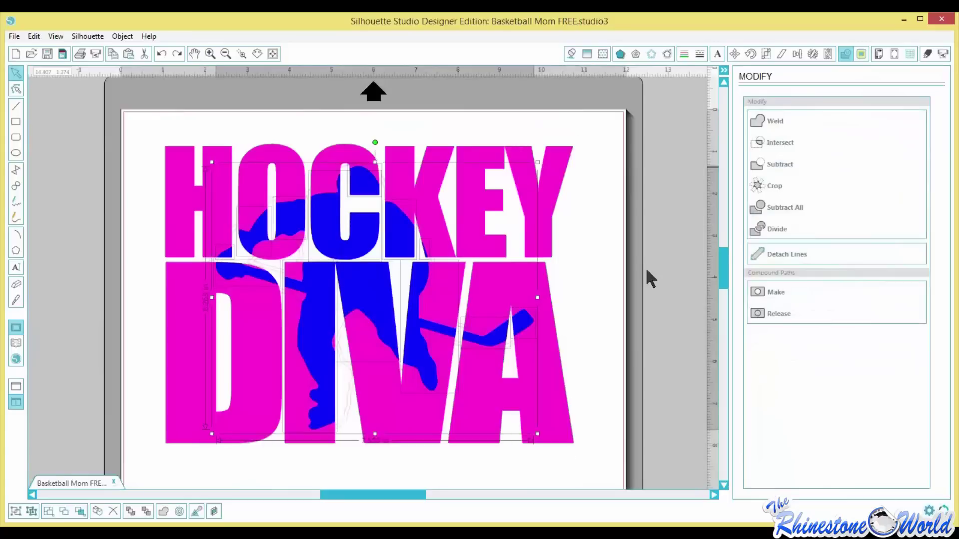
{"action": "left_click", "coordinate": [585, 293]}
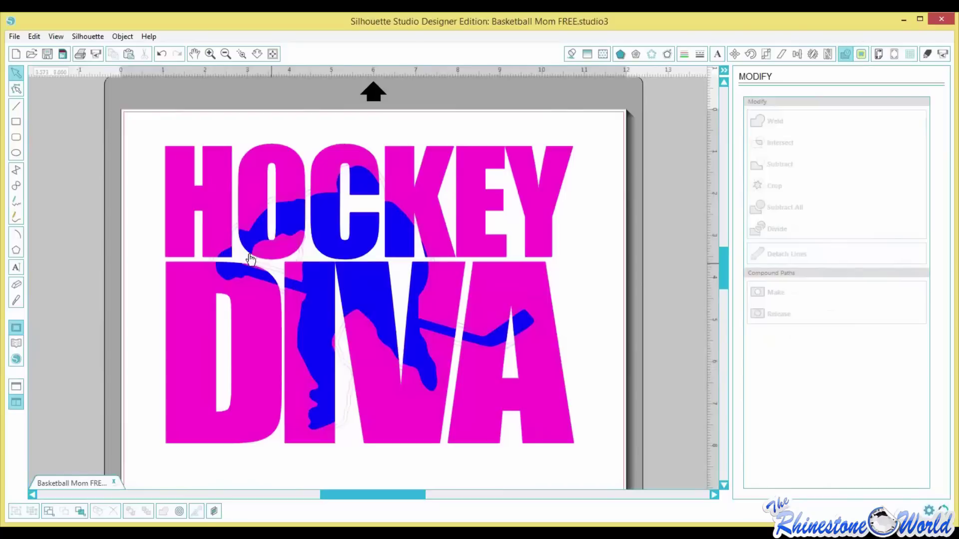
Fill the outer offset outline around the hockey player with green.
{"action": "left_click", "coordinate": [437, 265]}
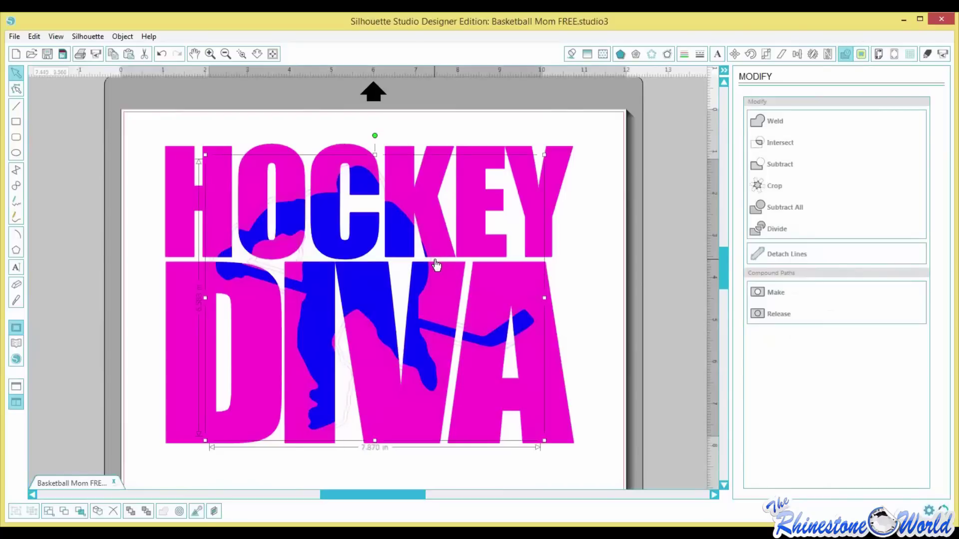
{"action": "left_click_drag", "start_coordinate": [437, 265], "coordinate": [453, 272]}
{"action": "key", "text": "k"}
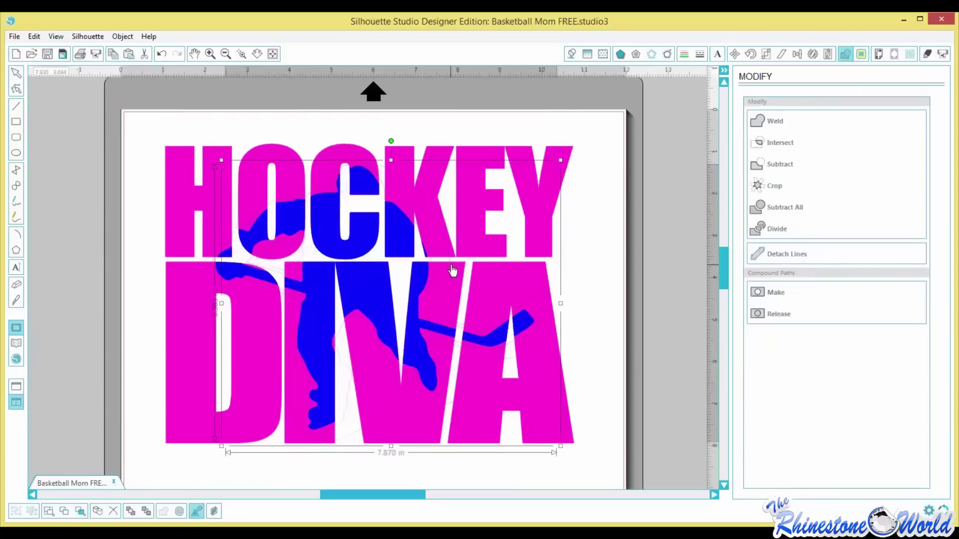
{"action": "key", "text": "ctrl+z"}
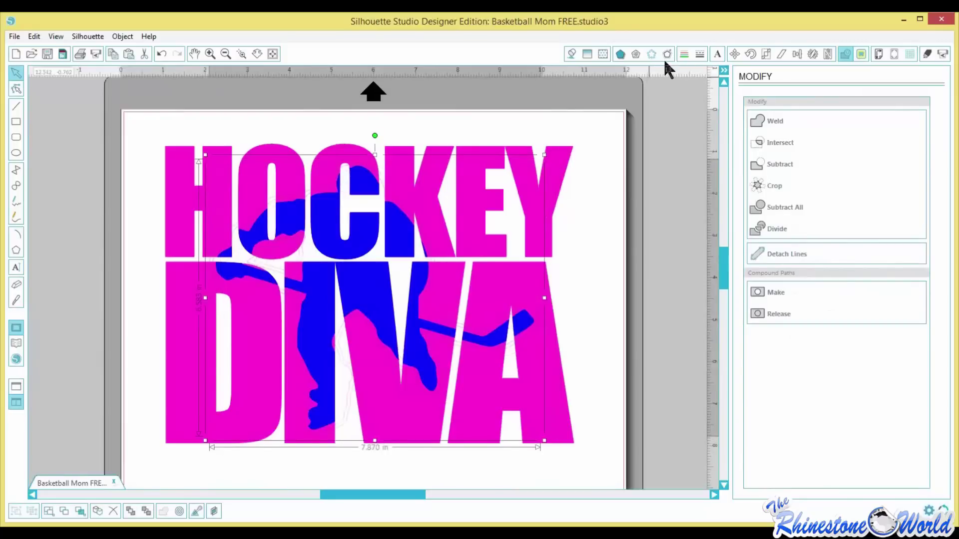
{"action": "left_click", "coordinate": [573, 54]}
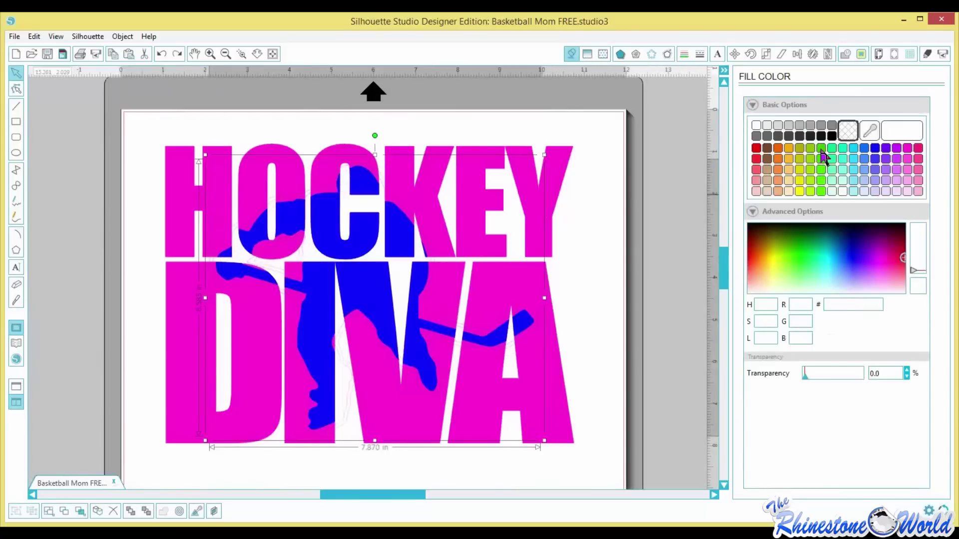
{"action": "left_click", "coordinate": [821, 149]}
{"action": "left_click", "coordinate": [590, 339]}
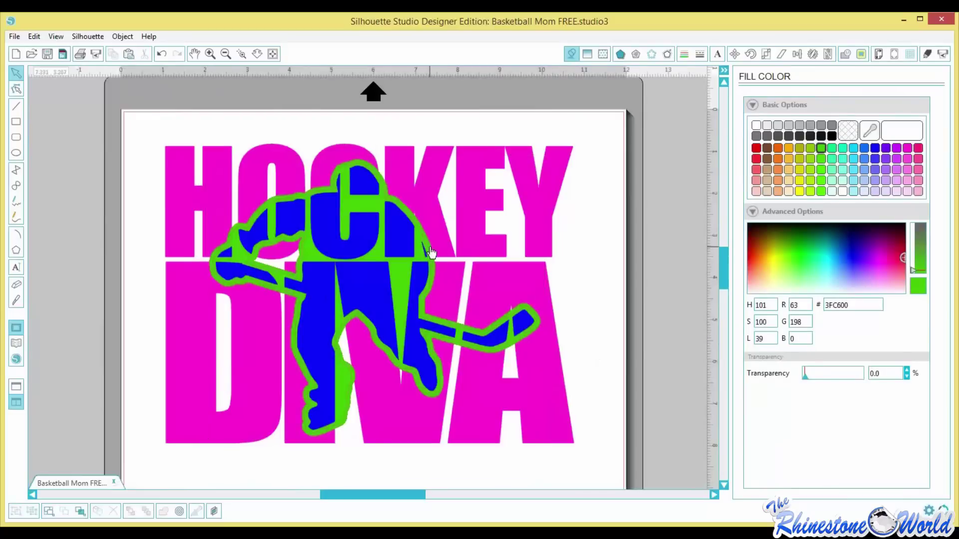
Subtract the green outer offset from the magenta HOCKEY DIVA lettering.
{"action": "left_click", "coordinate": [436, 265]}
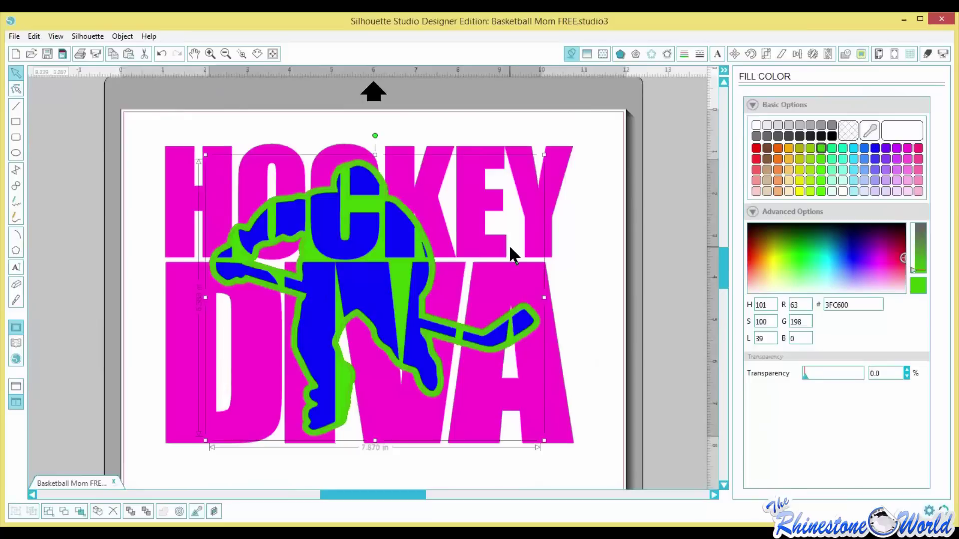
{"action": "left_click", "coordinate": [539, 259]}
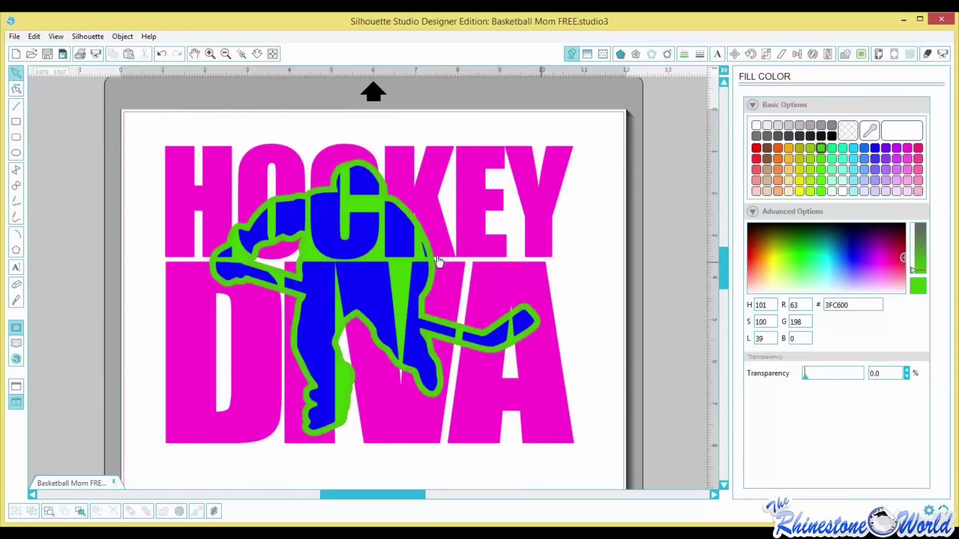
{"action": "left_click", "coordinate": [435, 265]}
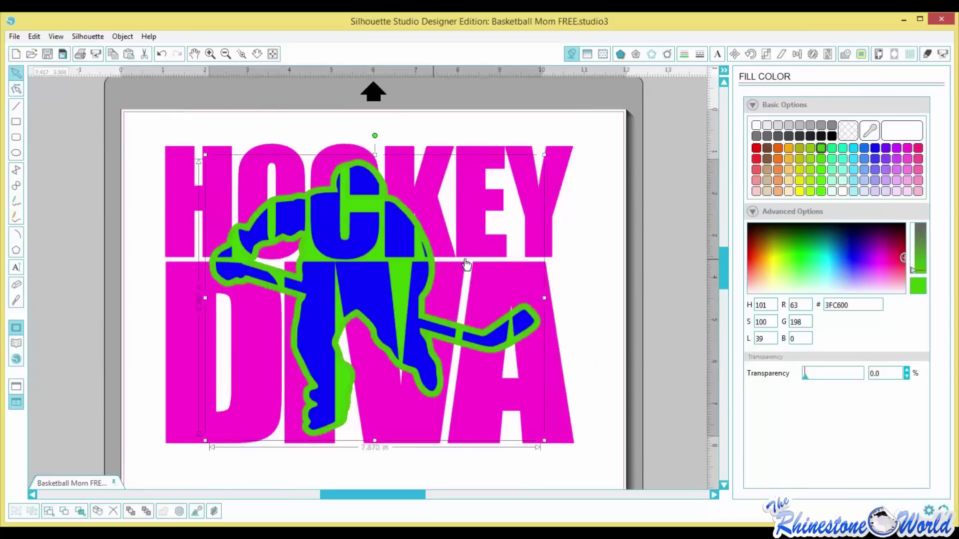
{"action": "left_click", "coordinate": [558, 185]}
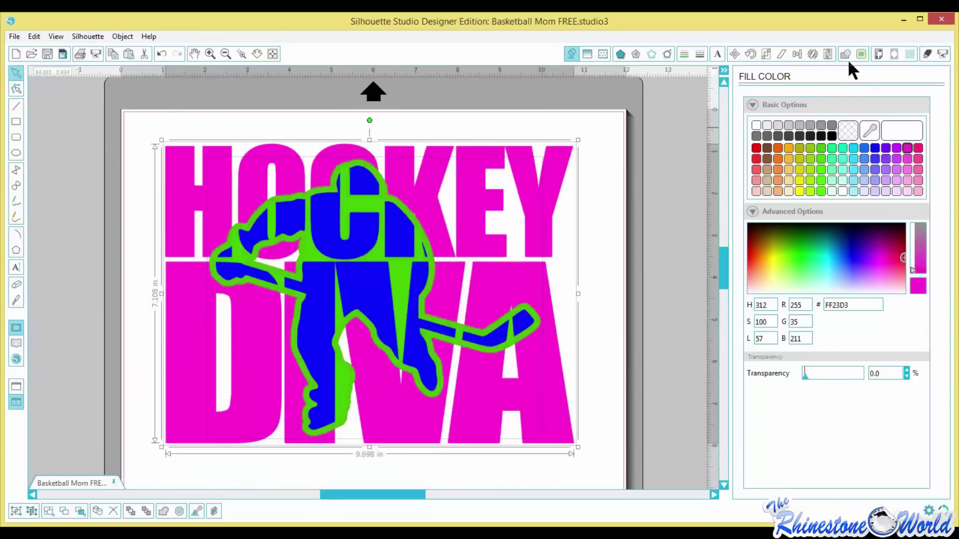
{"action": "left_click", "coordinate": [844, 53]}
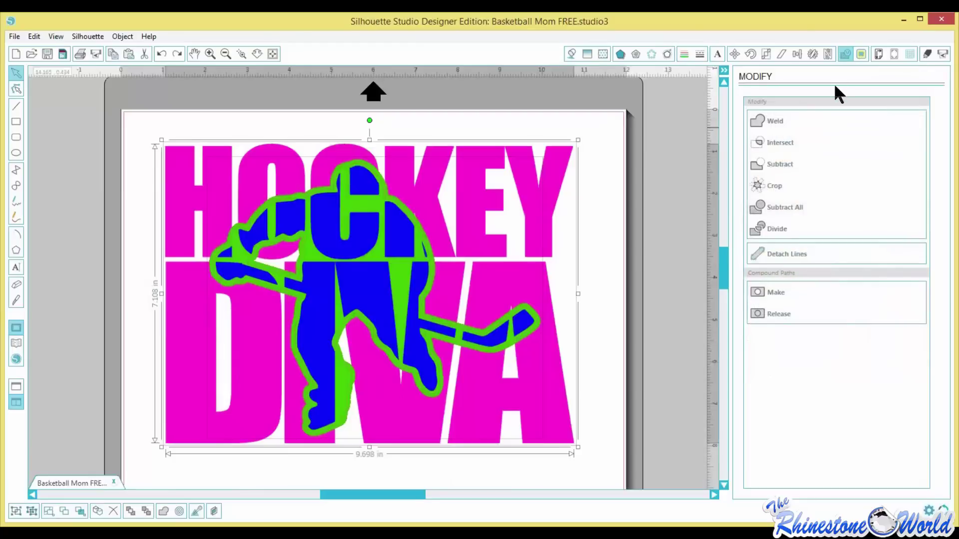
{"action": "left_click", "coordinate": [769, 165]}
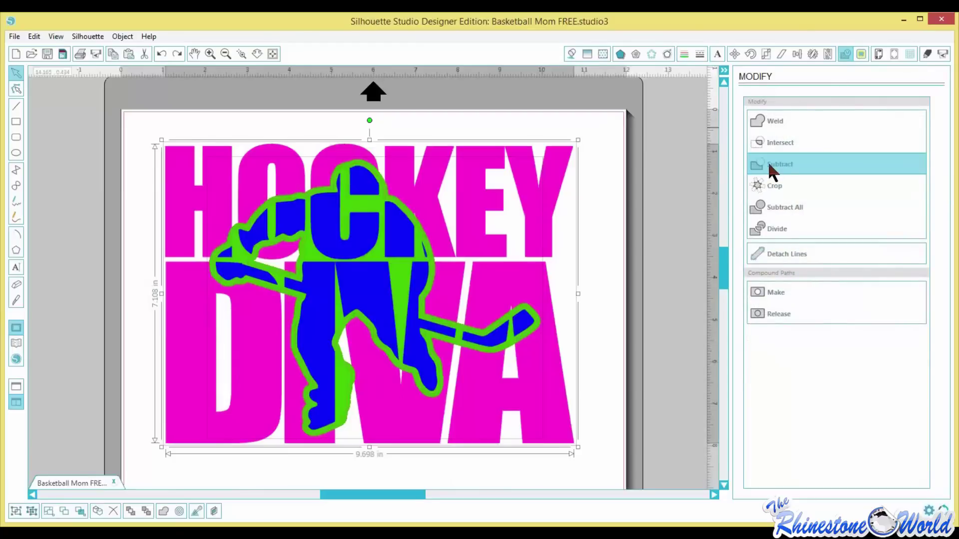
{"action": "left_click", "coordinate": [607, 254]}
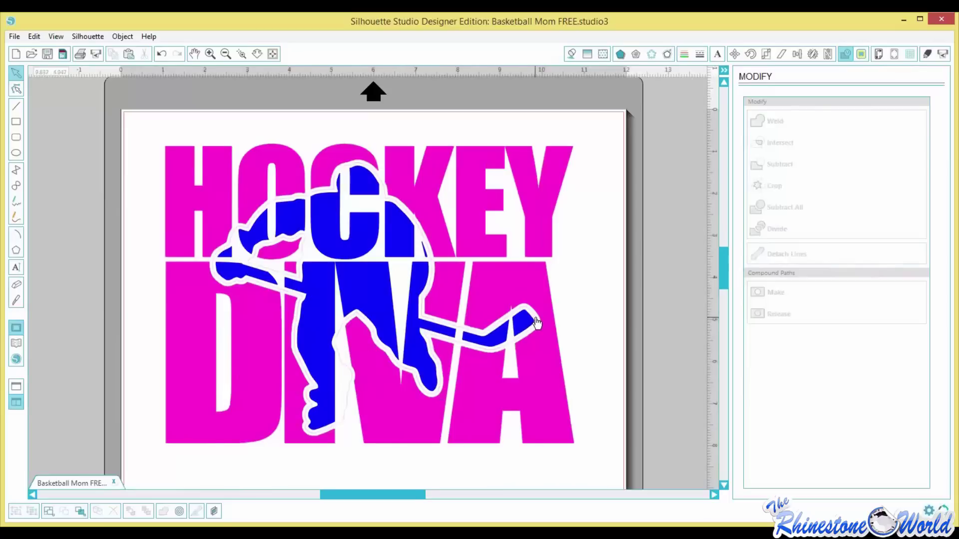
Examine the remaining inner offset outline around the hockey player by pulling it away from the design.
{"action": "left_click", "coordinate": [537, 323]}
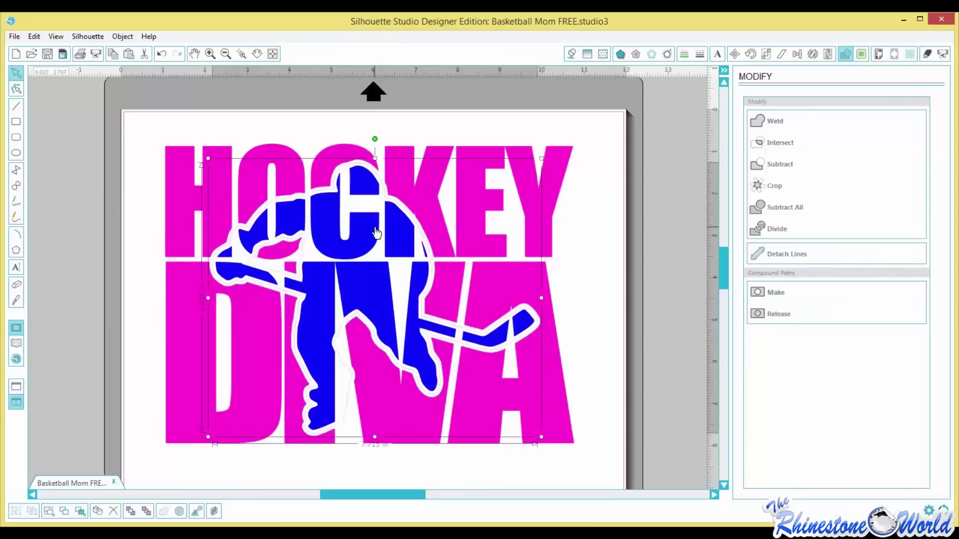
{"action": "left_click", "coordinate": [590, 256]}
{"action": "left_click", "coordinate": [432, 272]}
{"action": "left_click", "coordinate": [580, 278]}
{"action": "left_click", "coordinate": [520, 261]}
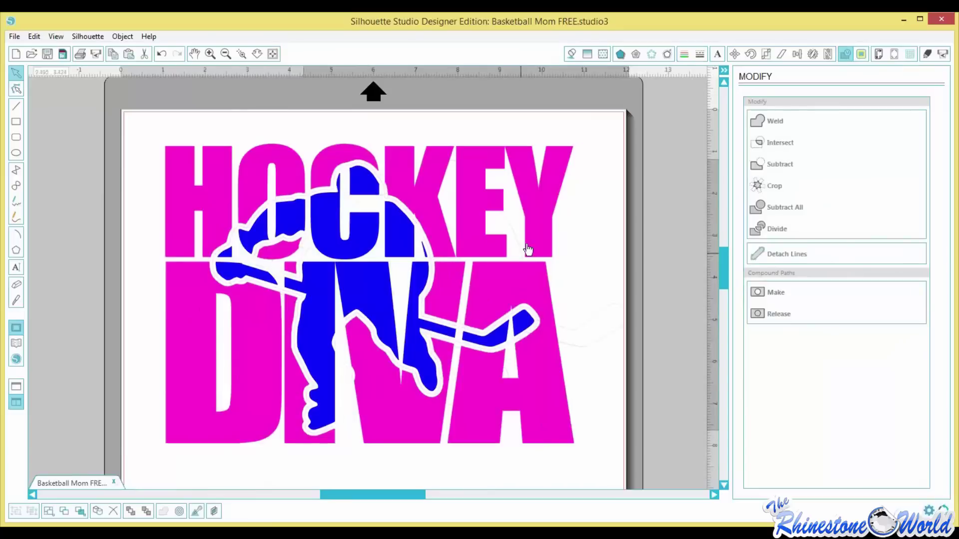
{"action": "left_click", "coordinate": [527, 249]}
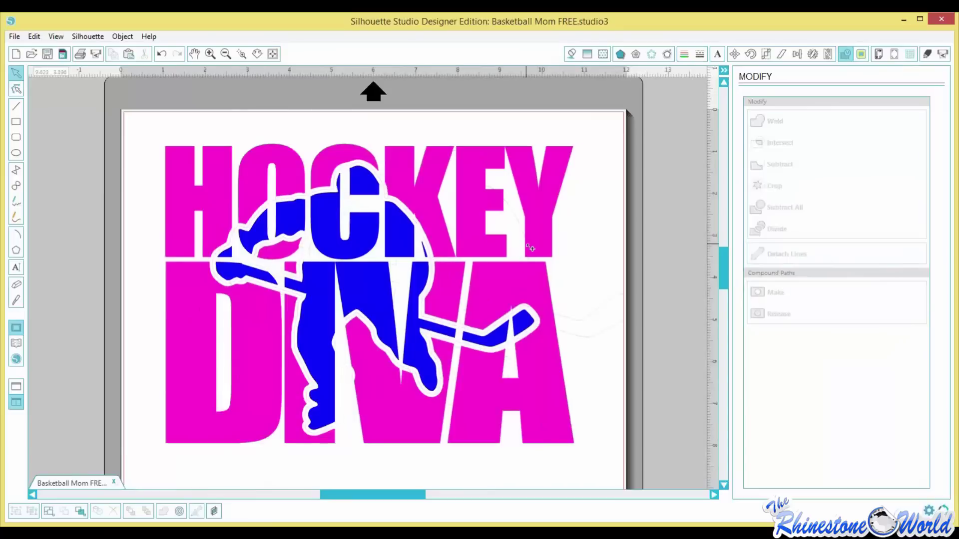
Apply 10ss edge rhinestones with 0.039 in spacing to the inner offset outline and fill them with black.
{"action": "left_click", "coordinate": [432, 263]}
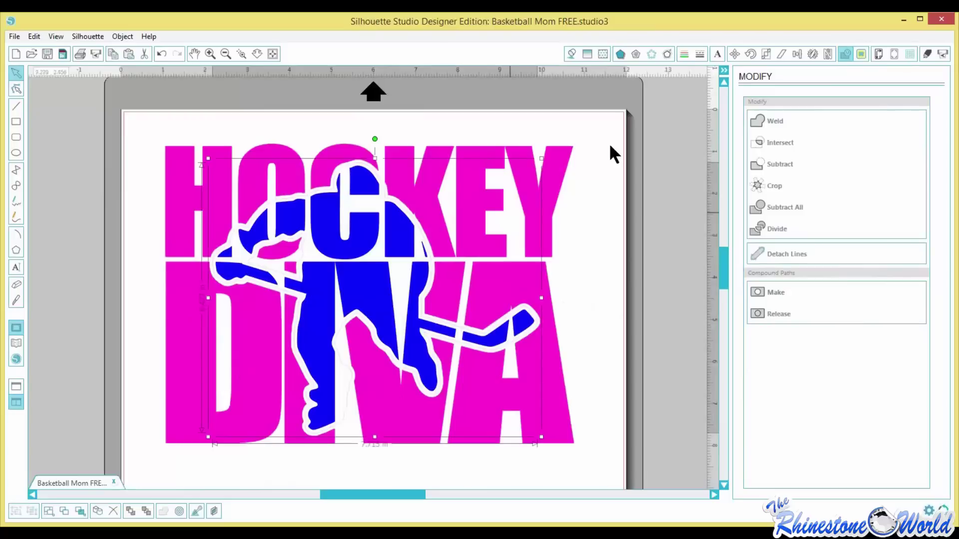
{"action": "left_click", "coordinate": [651, 53]}
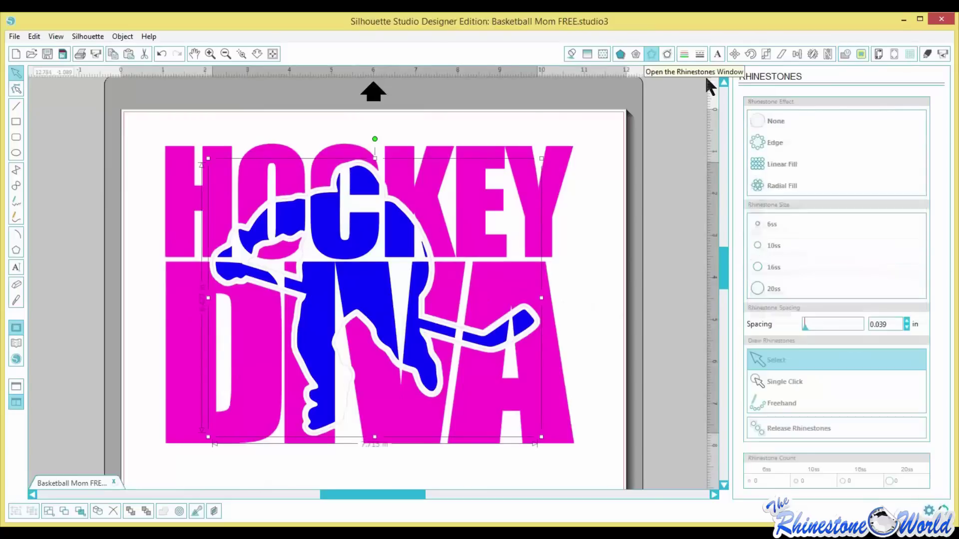
{"action": "left_click", "coordinate": [772, 142]}
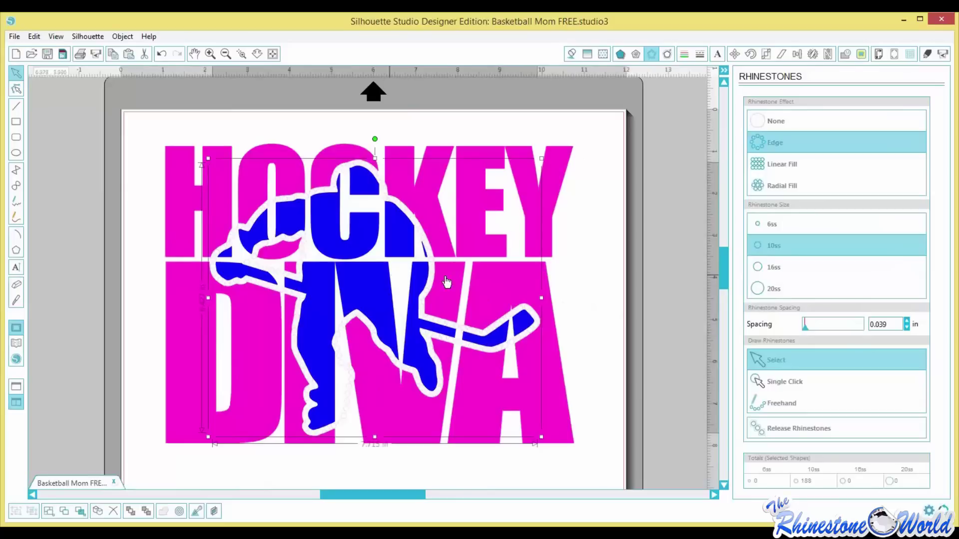
{"action": "left_click", "coordinate": [570, 50]}
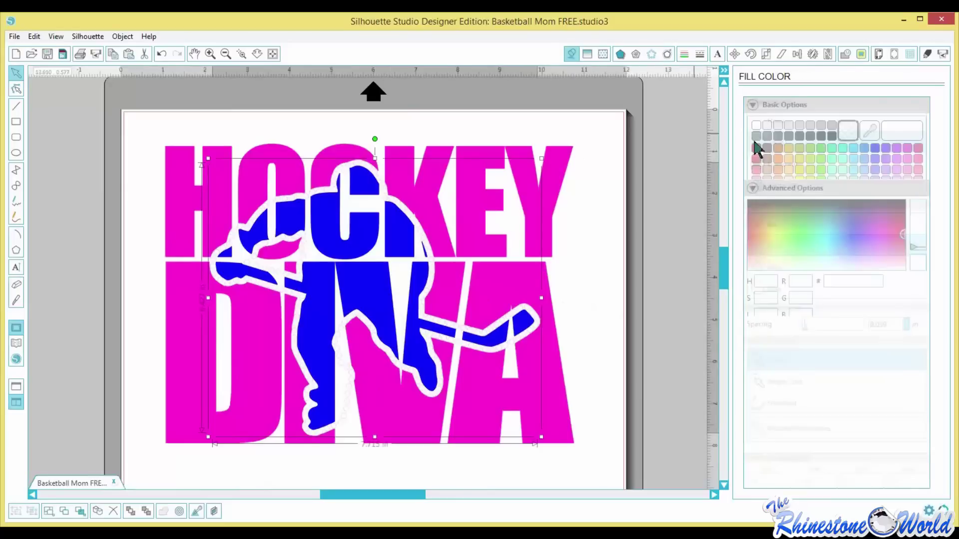
{"action": "left_click", "coordinate": [831, 136]}
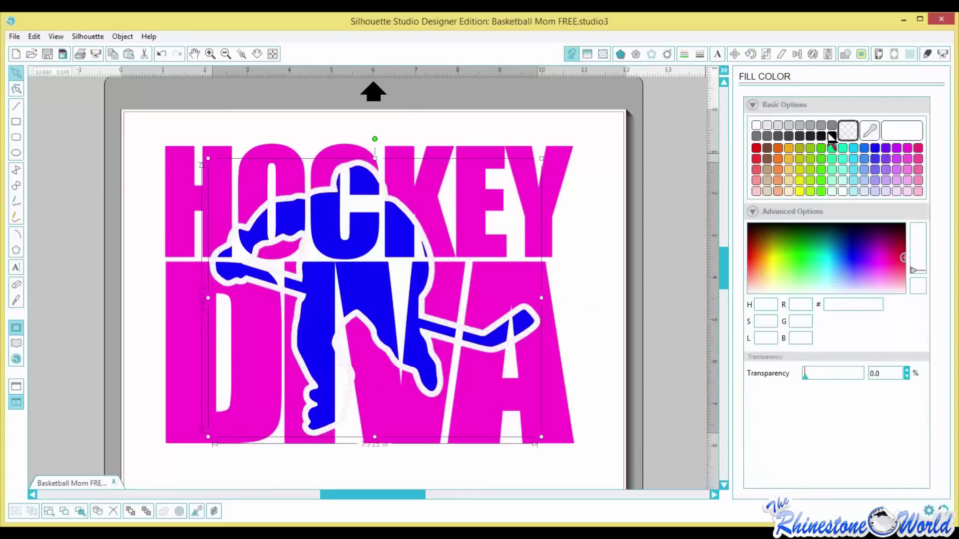
Remove the line color from the rhinestone outline around the hockey player and set its rhinestone spacing to 0.030 in.
{"action": "left_click", "coordinate": [684, 54]}
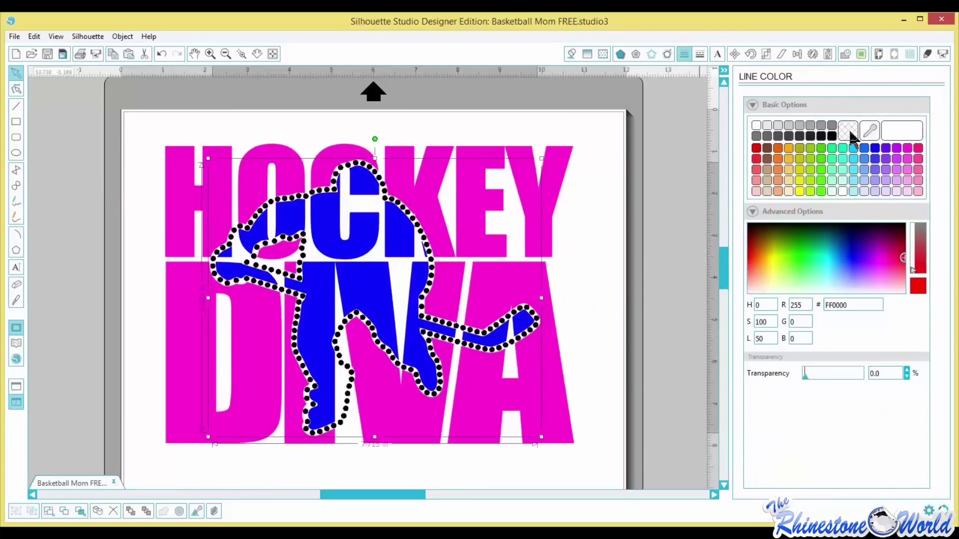
{"action": "left_click", "coordinate": [849, 132]}
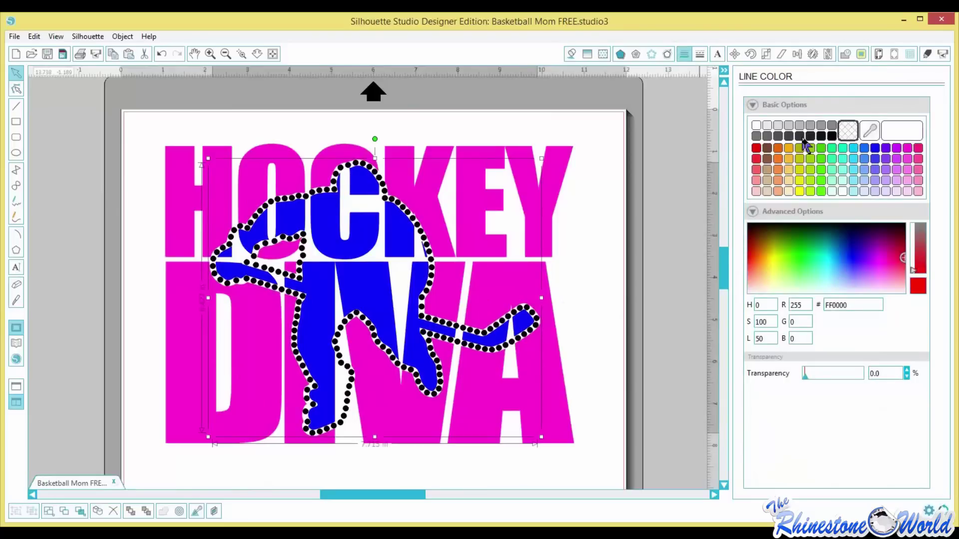
{"action": "left_click", "coordinate": [653, 57]}
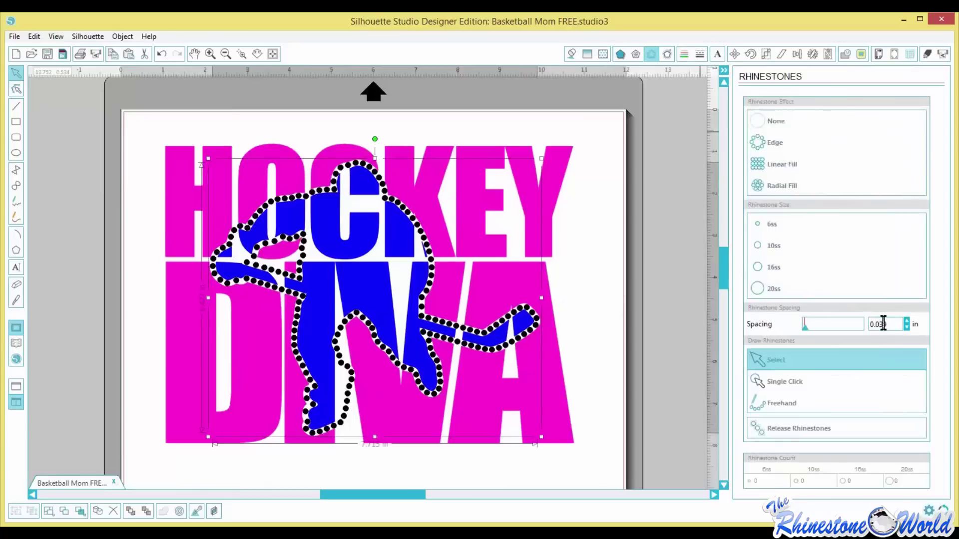
{"action": "left_click", "coordinate": [893, 324]}
{"action": "key", "text": "BackSpace"}
{"action": "key", "text": "BackSpace"}
{"action": "type", "text": "50"}
{"action": "key", "text": "Return"}
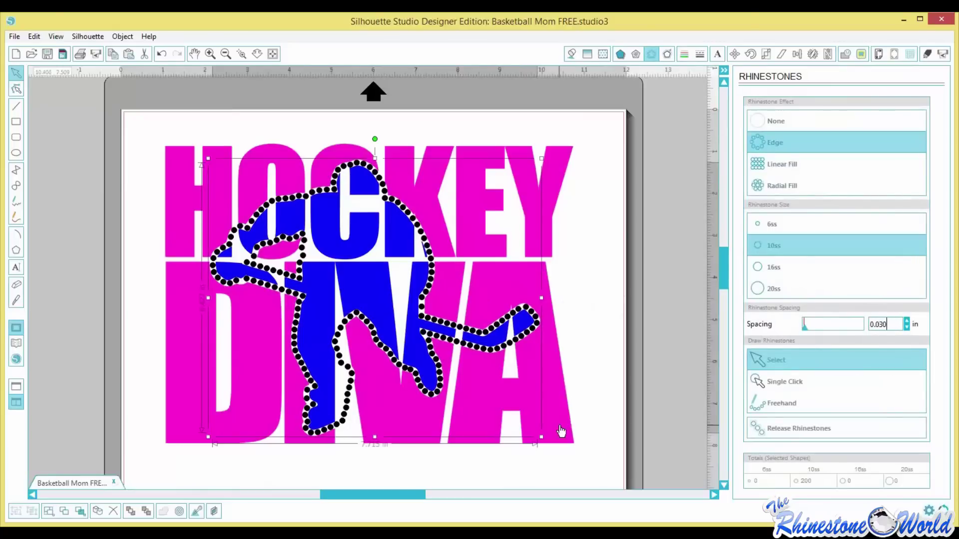
{"action": "left_click", "coordinate": [612, 343]}
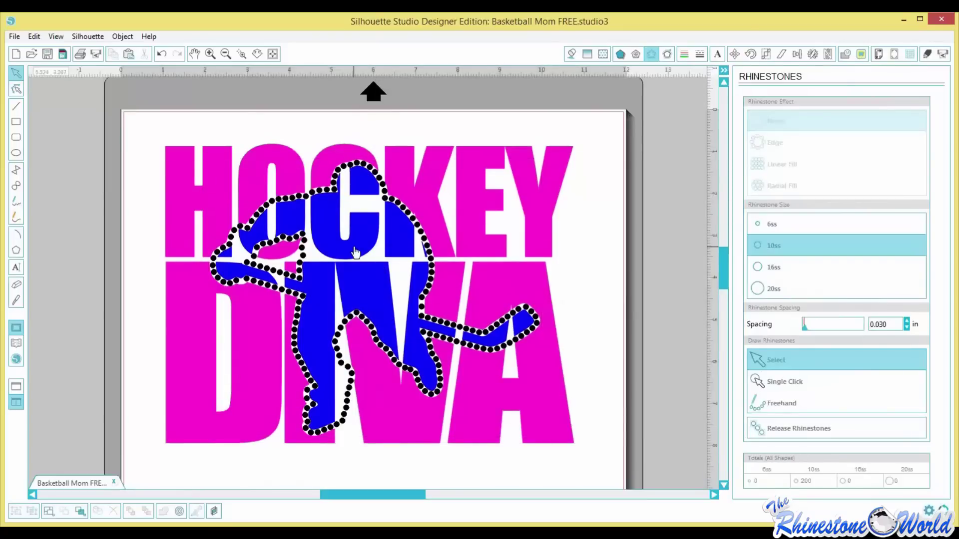
{"action": "left_click", "coordinate": [405, 244]}
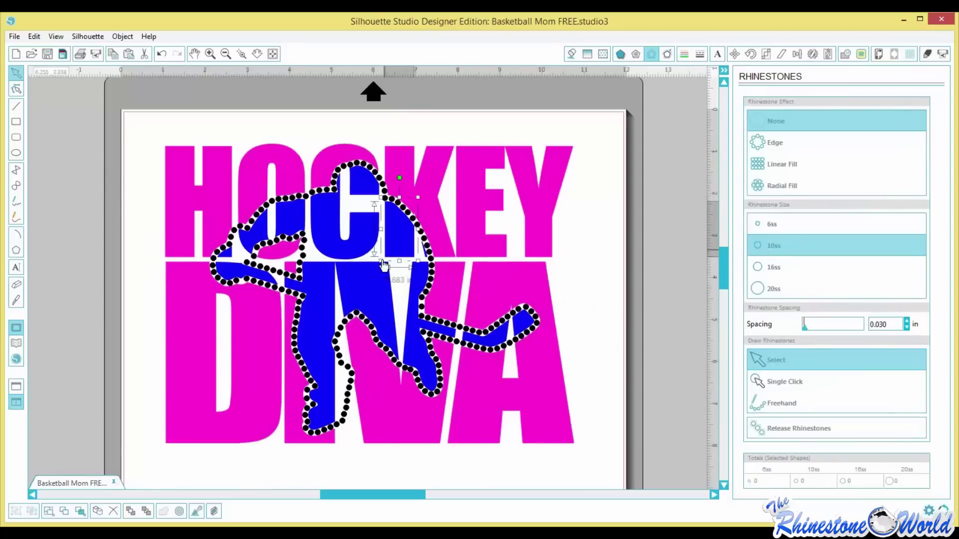
{"action": "left_click", "coordinate": [473, 255]}
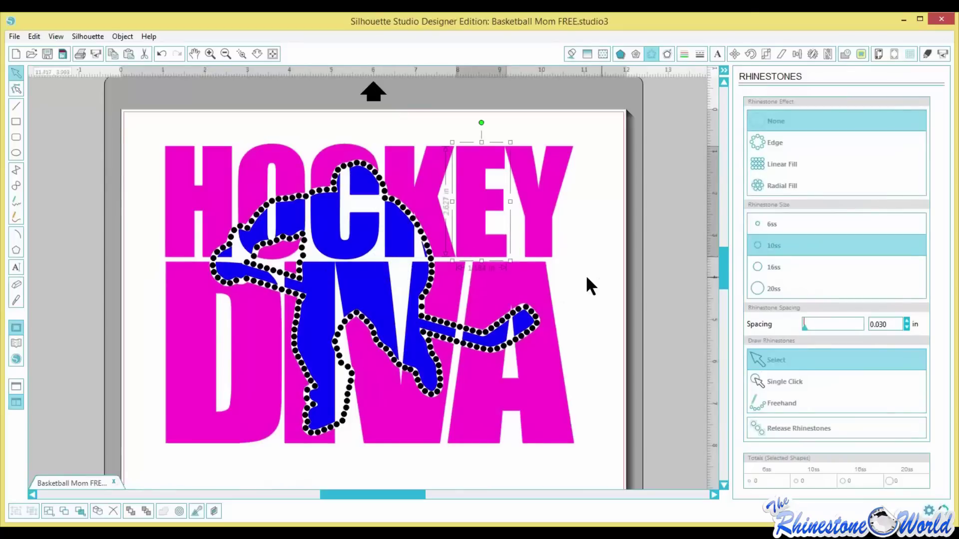
{"action": "left_click", "coordinate": [464, 257]}
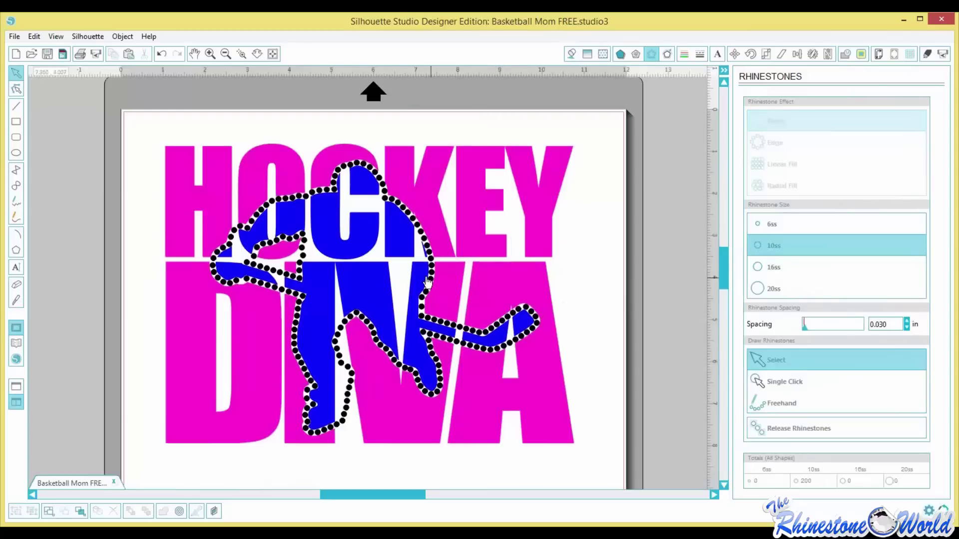
Select the whole Hockey Diva design and set advanced cutting by fill color with only the black rhinestone layer enabled.
{"action": "scroll", "coordinate": [422, 283], "scroll_direction": "down", "scroll_amount": 1}
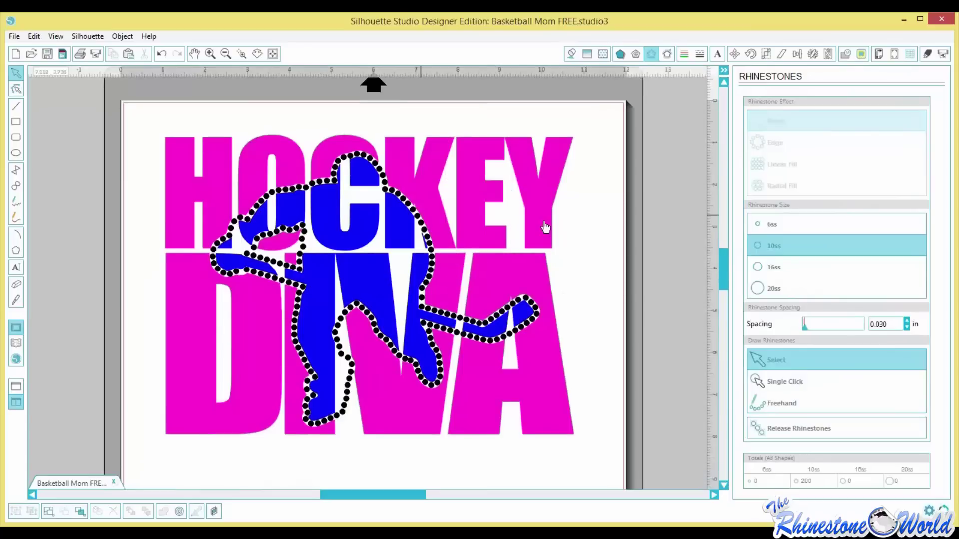
{"action": "left_click_drag", "start_coordinate": [607, 111], "coordinate": [139, 436]}
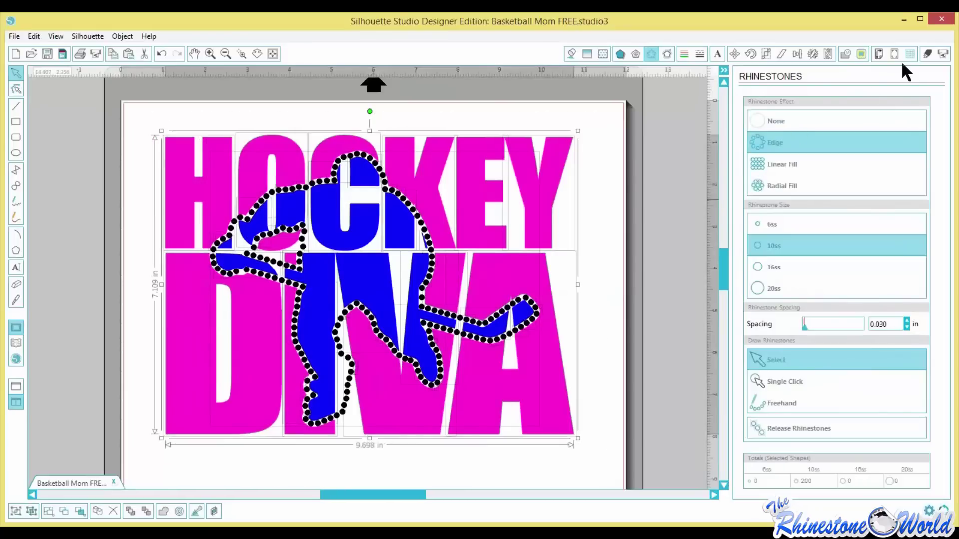
{"action": "left_click", "coordinate": [926, 54]}
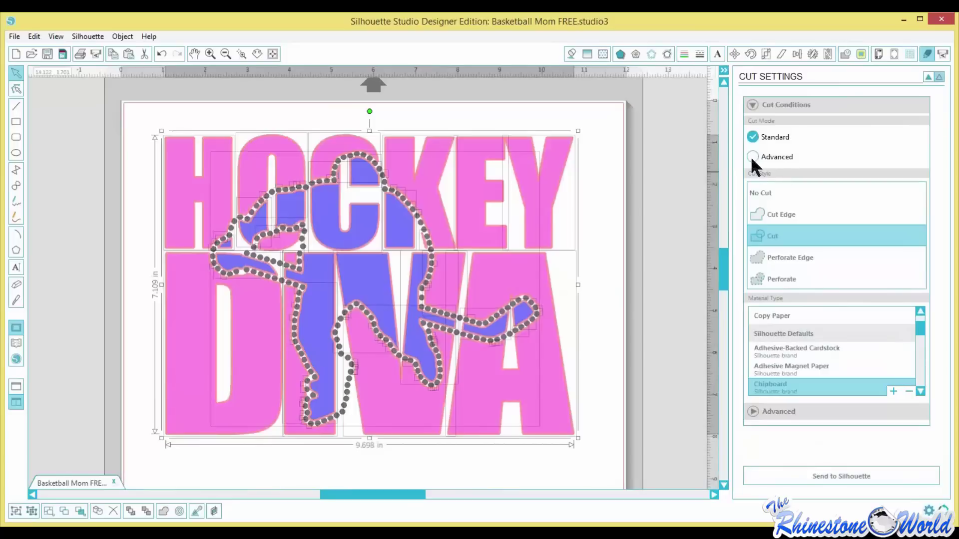
{"action": "left_click", "coordinate": [774, 156]}
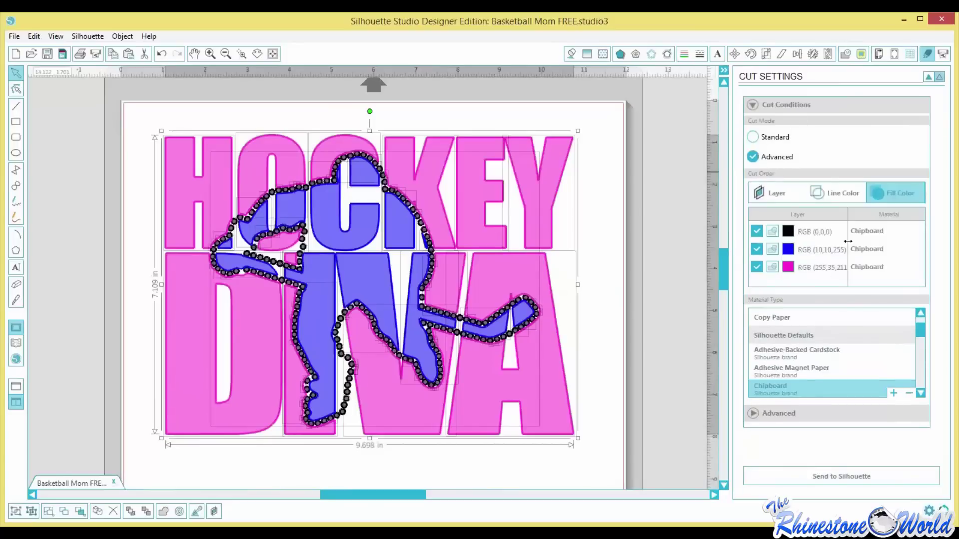
{"action": "left_click", "coordinate": [757, 249]}
{"action": "left_click", "coordinate": [757, 268]}
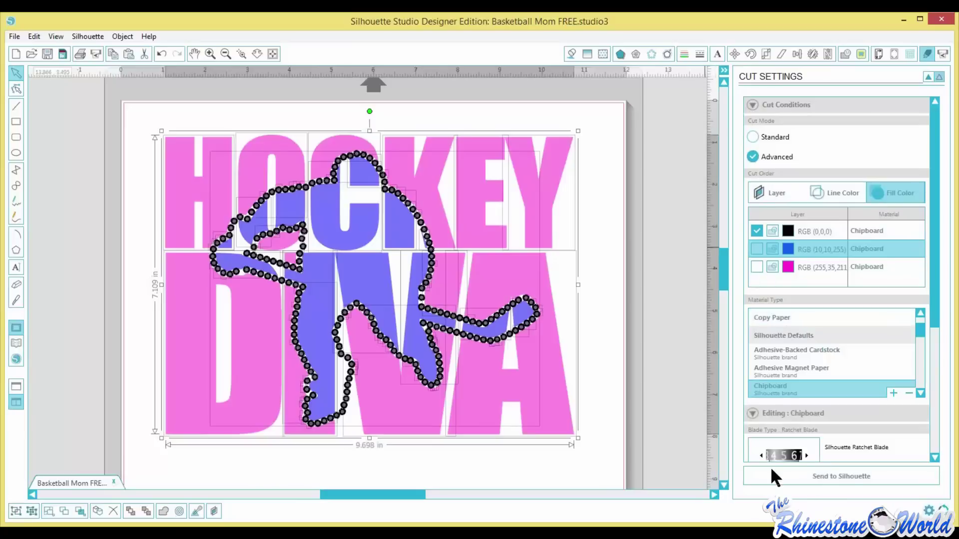
Exclude the black rhinestone layer from cutting and enable the blue and pink fill-color layers, then deselect the design.
{"action": "left_click", "coordinate": [757, 230]}
{"action": "left_click", "coordinate": [756, 265]}
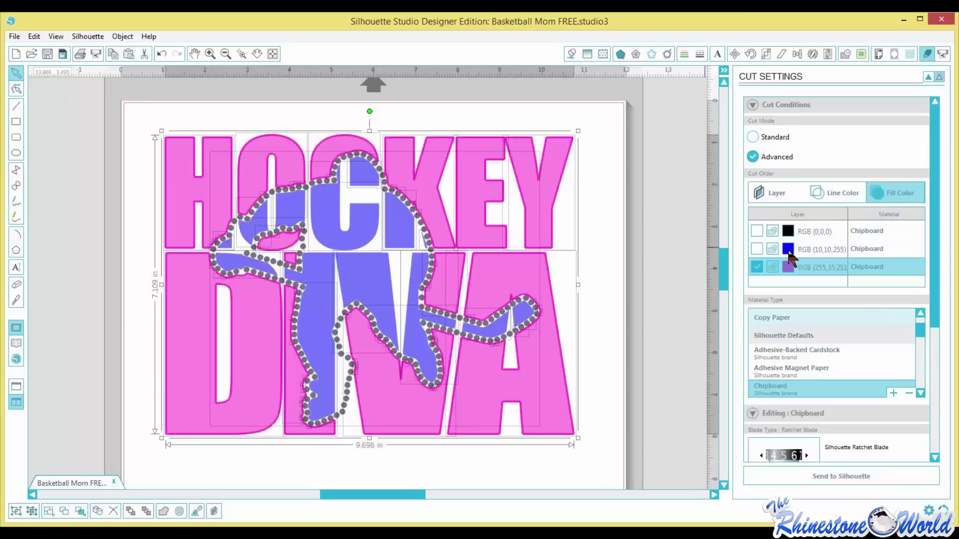
{"action": "left_click", "coordinate": [756, 267]}
{"action": "left_click", "coordinate": [757, 248]}
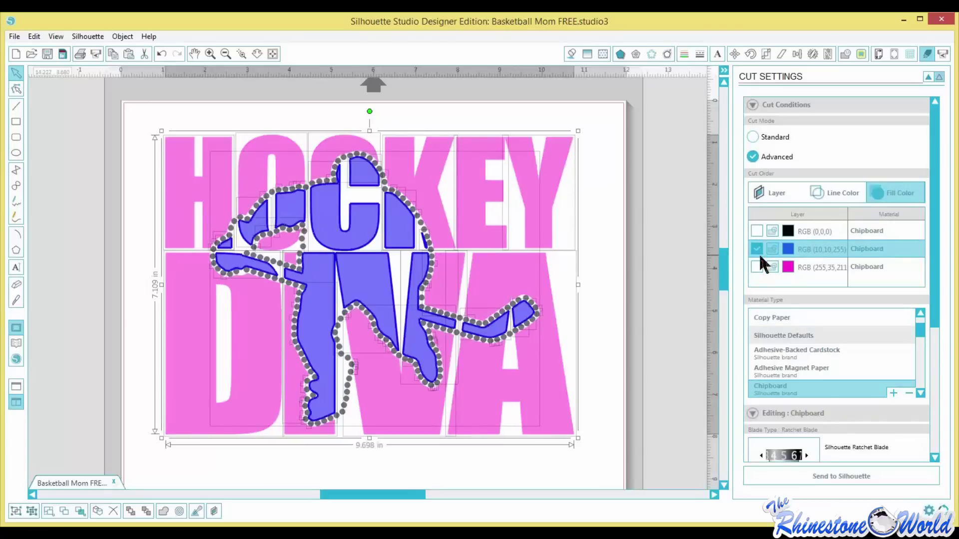
{"action": "left_click", "coordinate": [756, 265]}
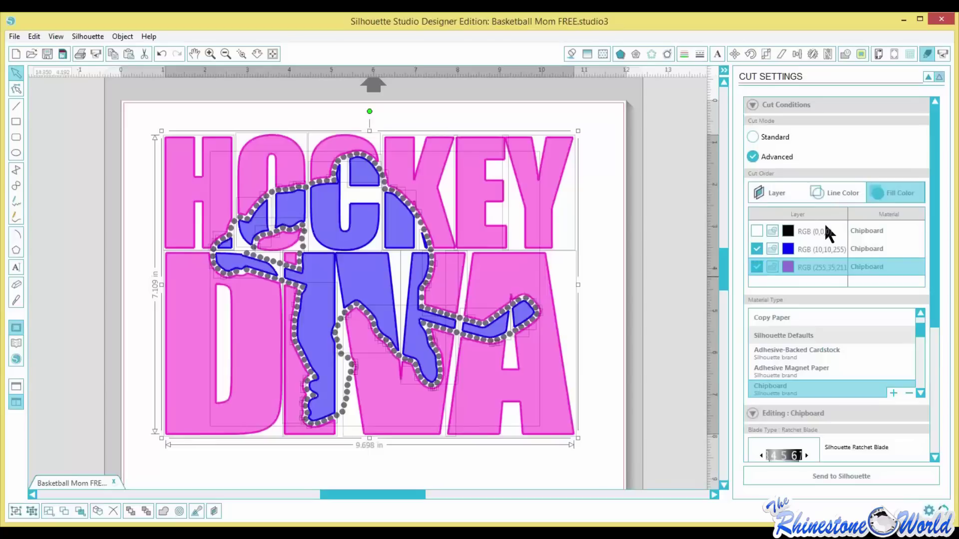
{"action": "left_click", "coordinate": [621, 276]}
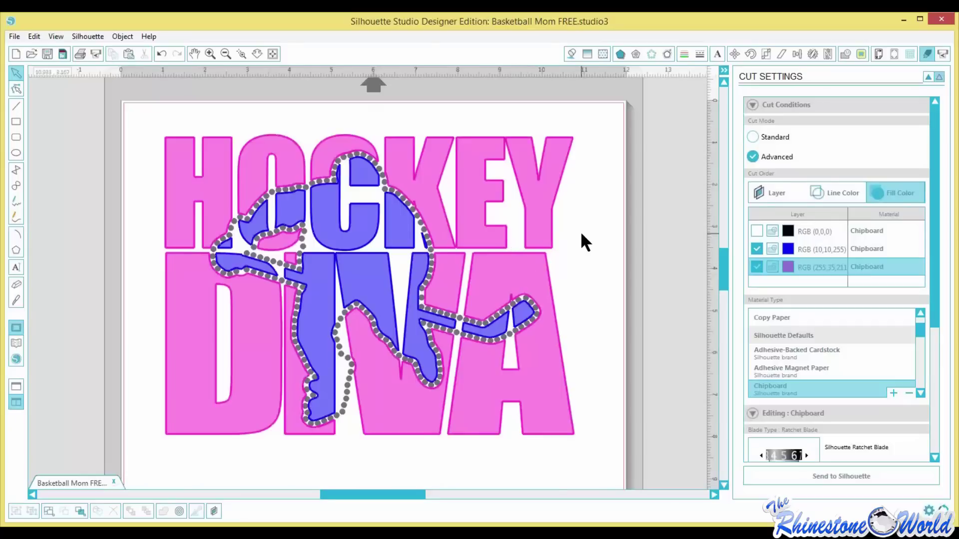
{"action": "left_click", "coordinate": [572, 52]}
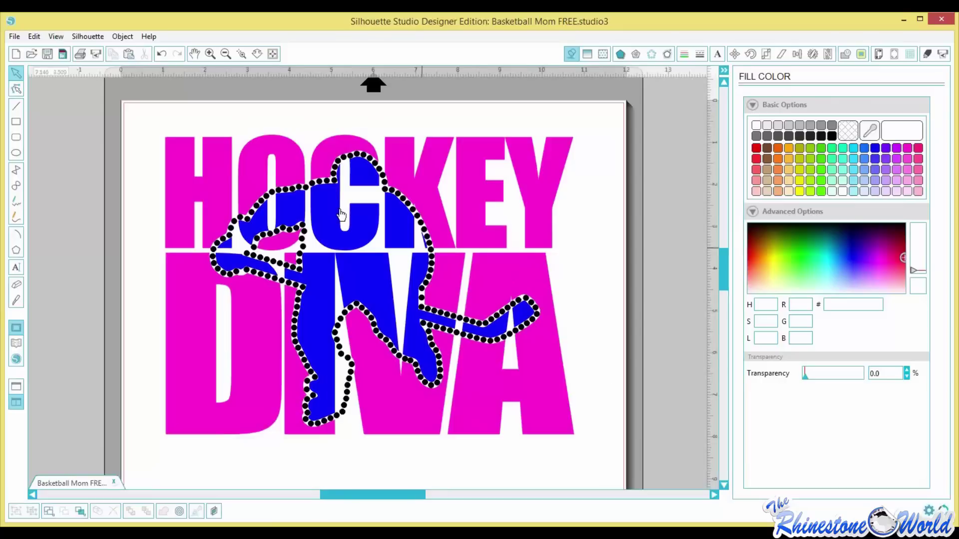
Save a copy of the design to the desktop as Hockey Diva FREE in Silhouette Studio V3 format.
{"action": "left_click", "coordinate": [14, 36]}
{"action": "mouse_move", "coordinate": [51, 131]}
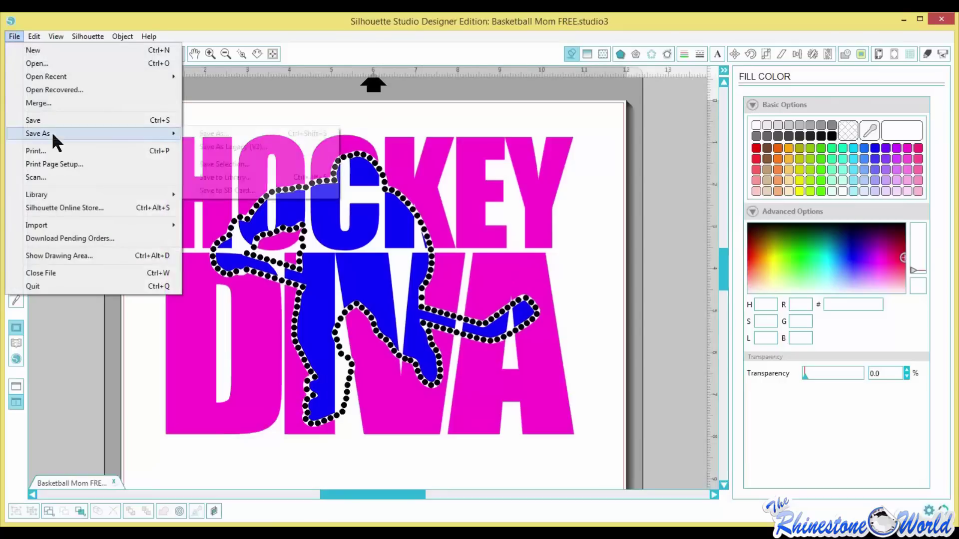
{"action": "left_click", "coordinate": [205, 133]}
{"action": "left_click", "coordinate": [158, 234]}
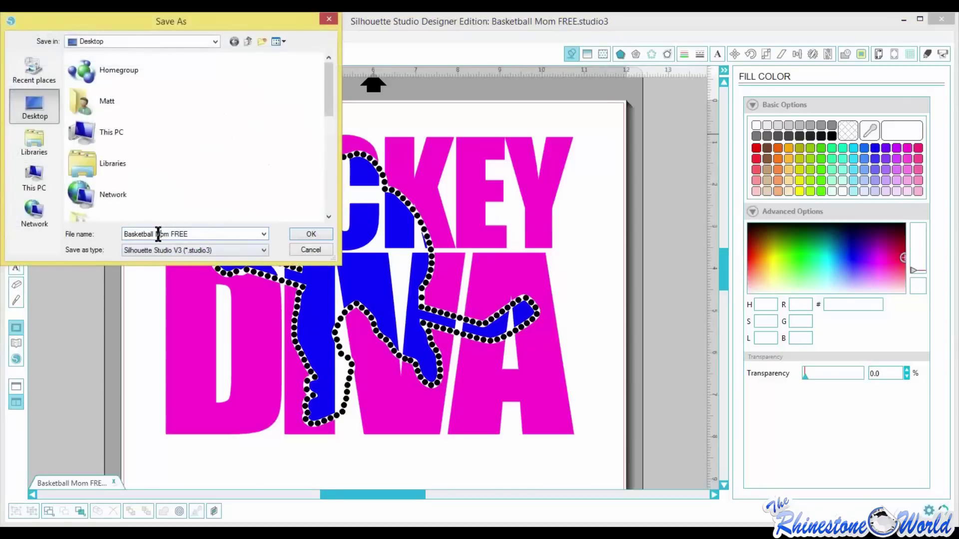
{"action": "left_click", "coordinate": [170, 234]}
{"action": "left_click", "coordinate": [119, 234], "text": "shift"}
{"action": "type", "text": "hOCKEY dIVA"}
{"action": "key", "text": "BackSpace"}
{"action": "key", "text": "BackSpace"}
{"action": "key", "text": "BackSpace"}
{"action": "key", "text": "BackSpace"}
{"action": "key", "text": "BackSpace"}
{"action": "key", "text": "BackSpace"}
{"action": "key", "text": "BackSpace"}
{"action": "key", "text": "BackSpace"}
{"action": "key", "text": "BackSpace"}
{"action": "key", "text": "BackSpace"}
{"action": "key", "text": "BackSpace"}
{"action": "type", "text": "Hockey Diva"}
{"action": "left_click", "coordinate": [310, 233]}
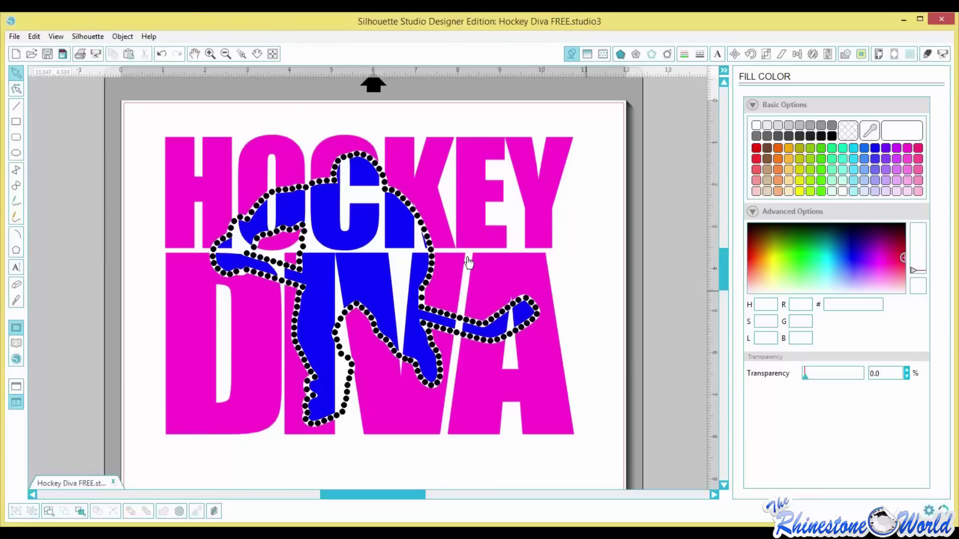
Delete all of the Hockey Diva artwork from the page.
{"action": "scroll", "coordinate": [614, 125], "scroll_direction": "down", "scroll_amount": 1}
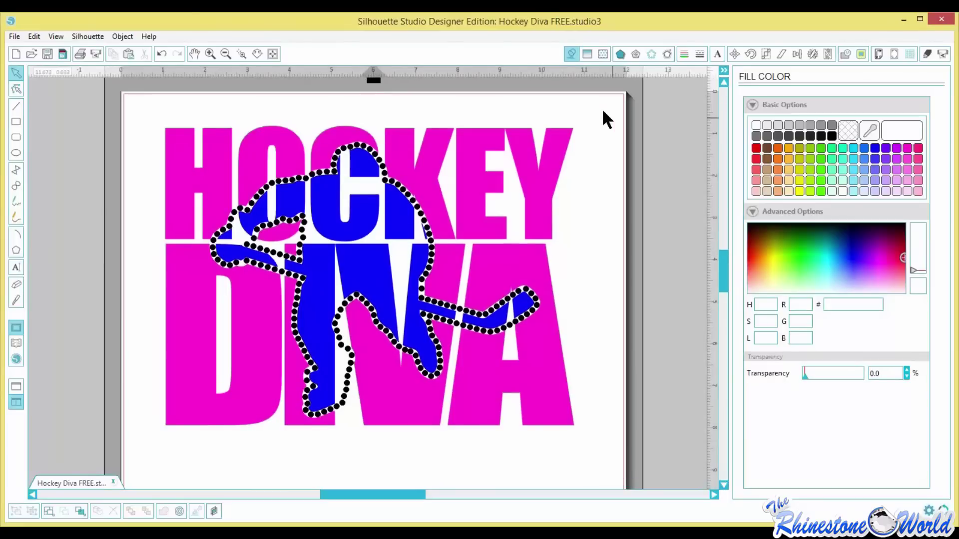
{"action": "key", "text": "ctrl+a"}
{"action": "key", "text": "Delete"}
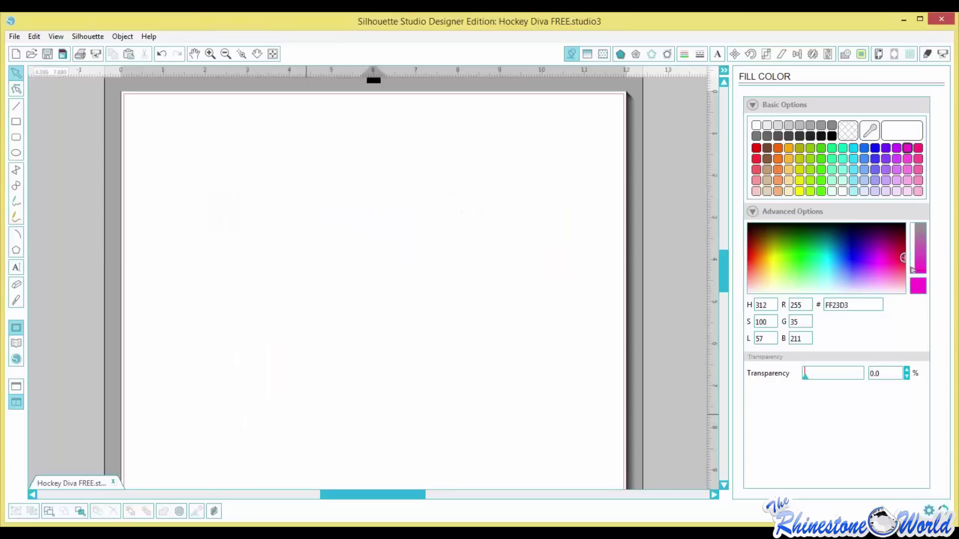
Bring the three black sports shapes onto the page and delete the basketball and the hockey player.
{"action": "left_click_drag", "start_coordinate": [3, 325], "coordinate": [293, 324]}
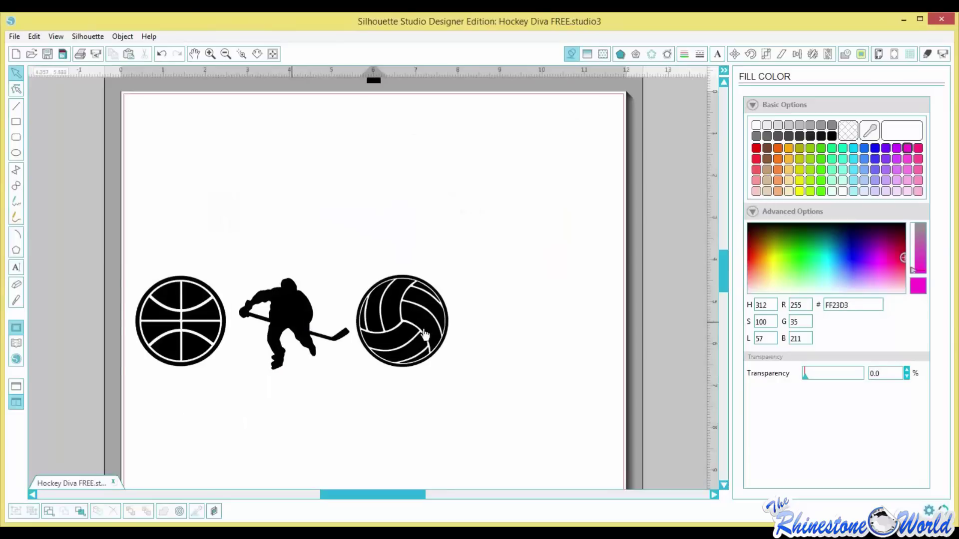
{"action": "left_click", "coordinate": [477, 270]}
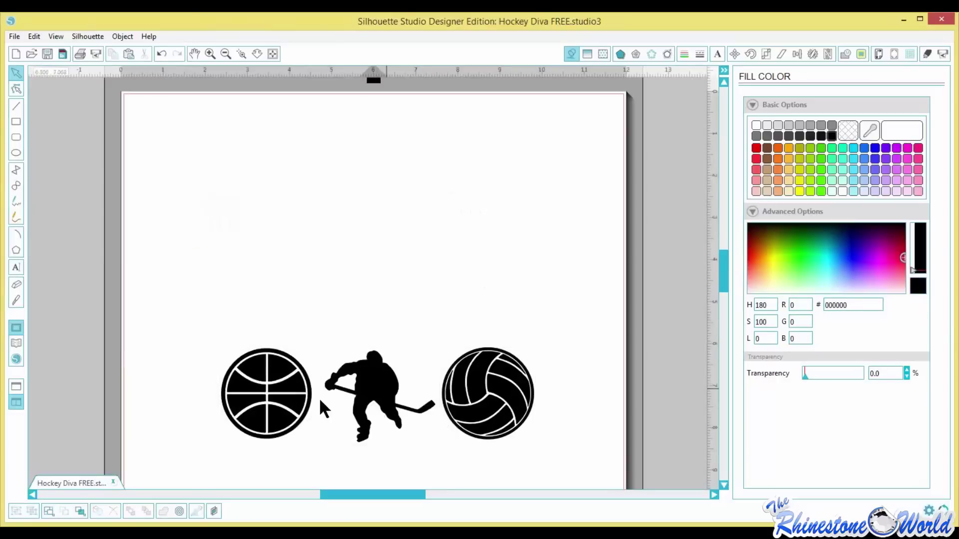
{"action": "left_click", "coordinate": [296, 407]}
{"action": "key", "text": "Delete"}
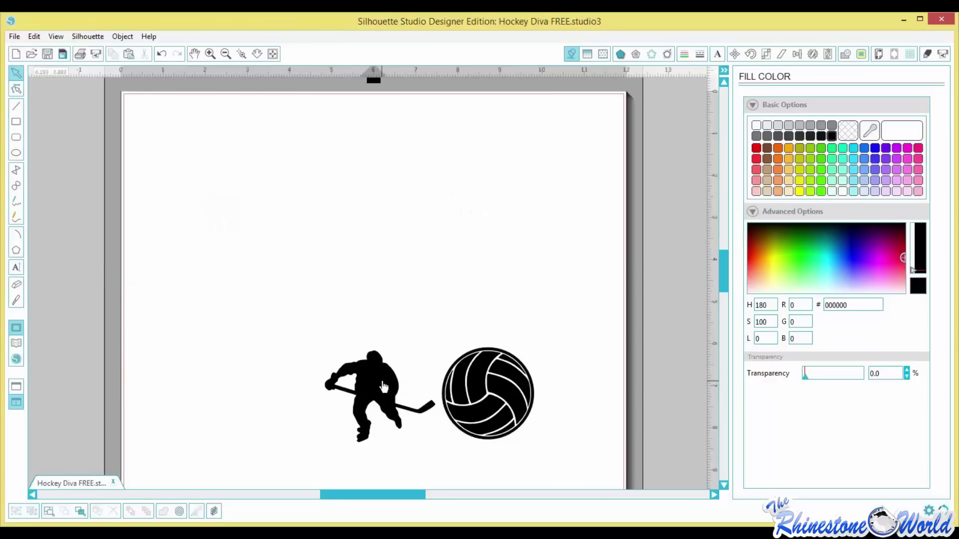
{"action": "left_click", "coordinate": [383, 386]}
{"action": "key", "text": "Delete"}
Enlarge the volleyball to about 3.28 in wide and place it in the lower middle of the page.
{"action": "left_click_drag", "start_coordinate": [478, 388], "coordinate": [328, 370]}
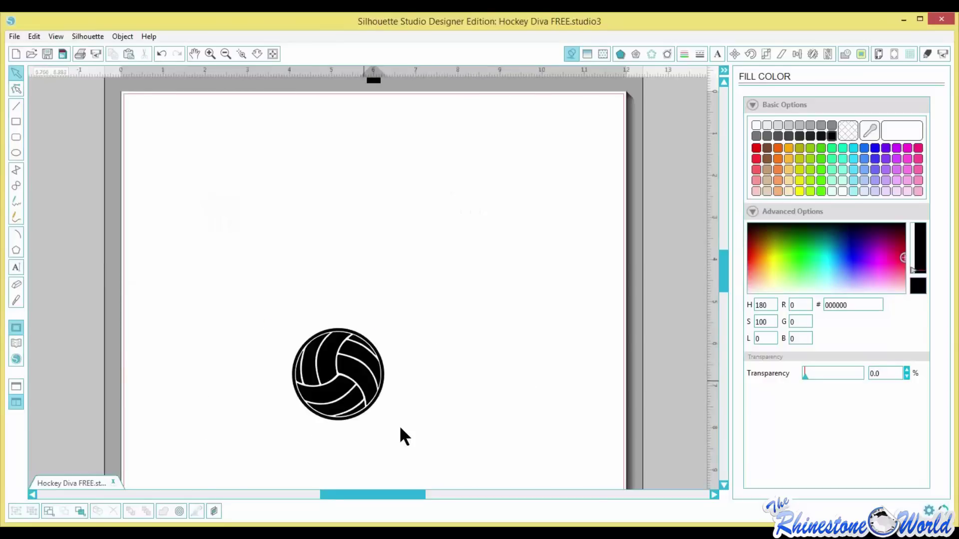
{"action": "left_click_drag", "start_coordinate": [389, 425], "coordinate": [438, 475]}
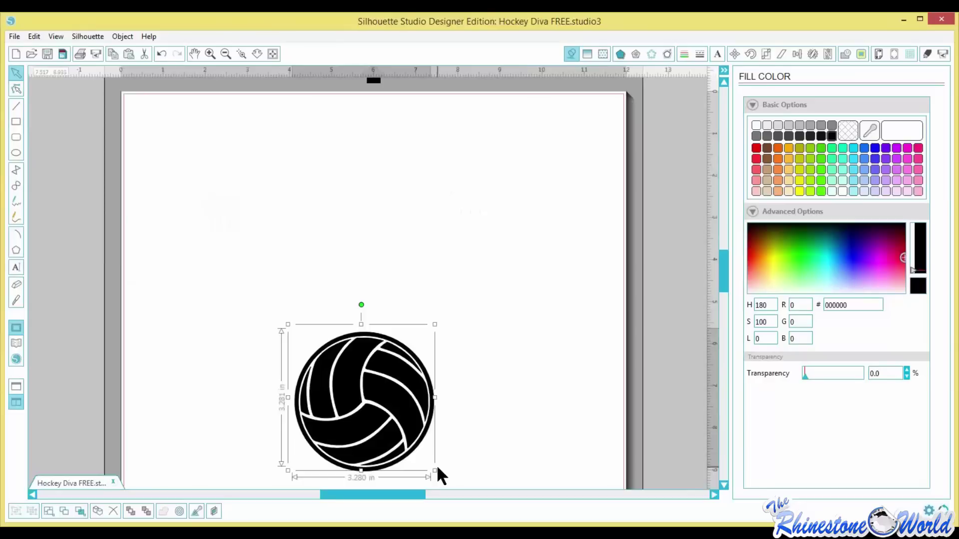
{"action": "left_click_drag", "start_coordinate": [402, 392], "coordinate": [408, 398]}
{"action": "left_click", "coordinate": [484, 327]}
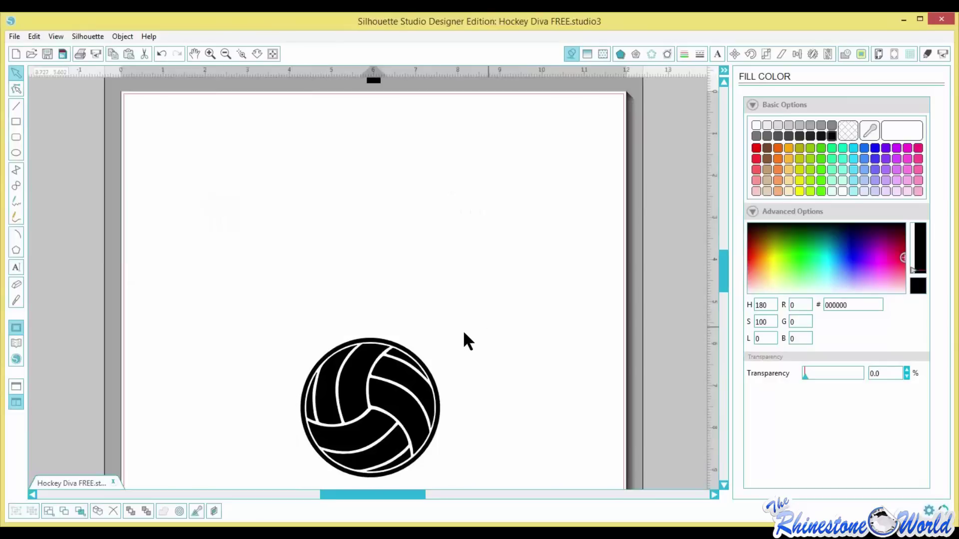
Add the text BUMP in capitals above the volleyball.
{"action": "left_click", "coordinate": [16, 269]}
{"action": "left_click", "coordinate": [289, 153]}
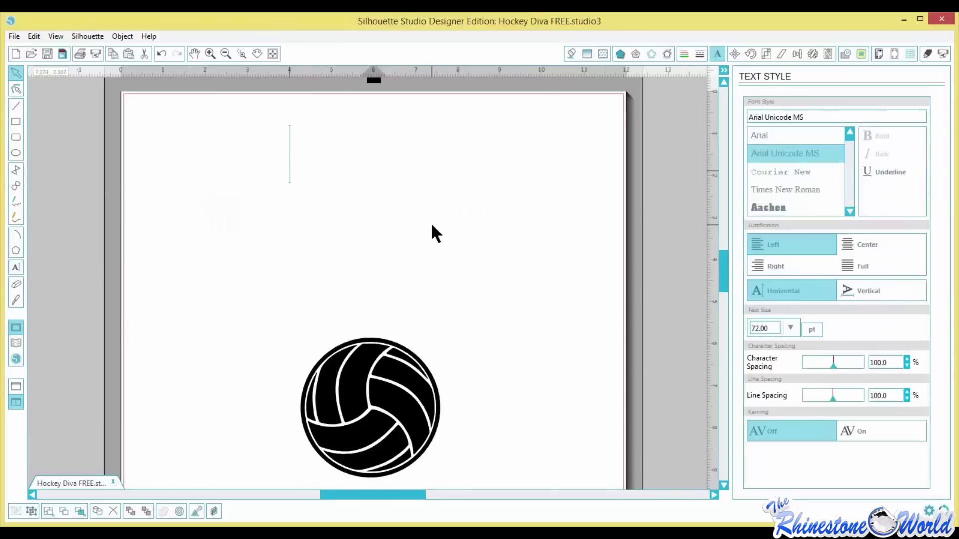
{"action": "type", "text": "bump"}
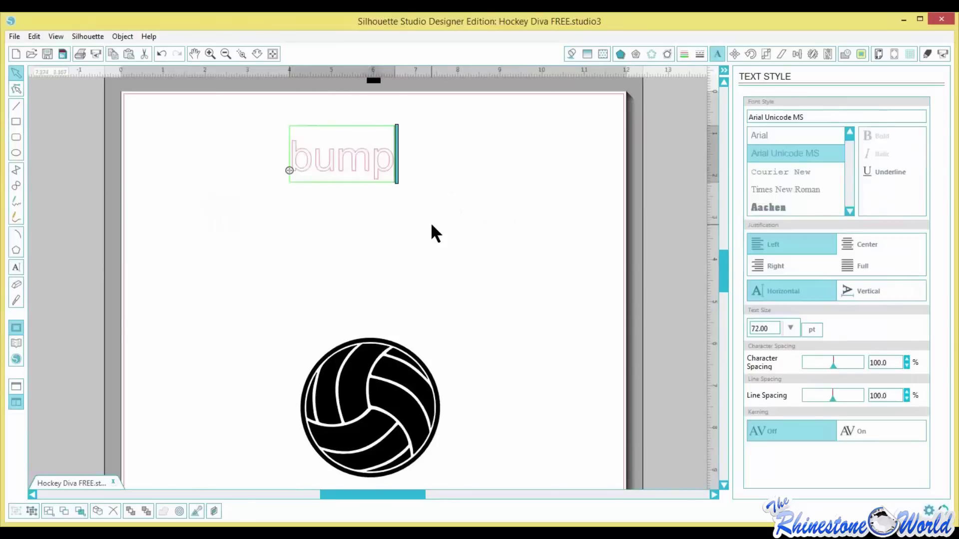
{"action": "key", "text": "BackSpace"}
{"action": "key", "text": "BackSpace"}
{"action": "key", "text": "BackSpace"}
{"action": "key", "text": "BackSpace"}
{"action": "type", "text": "BUMP"}
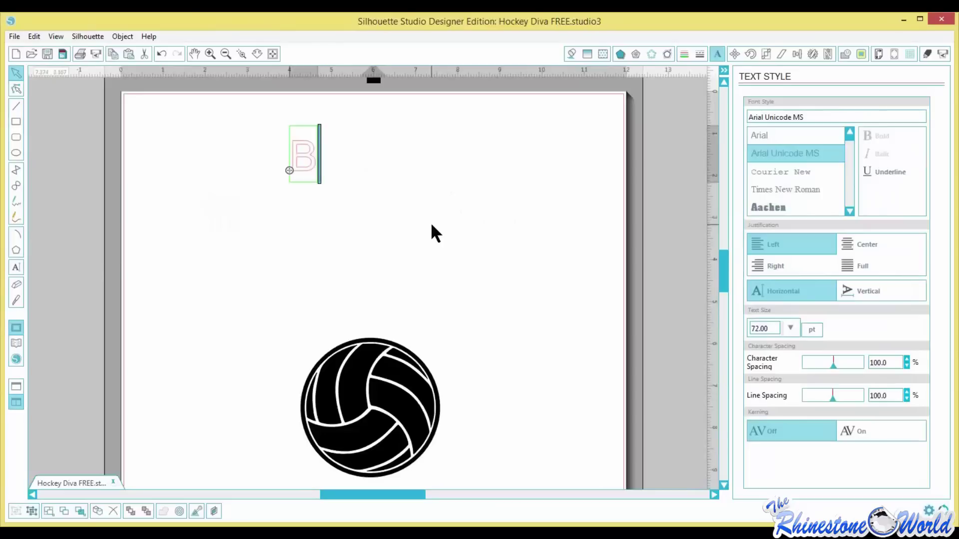
{"action": "left_click", "coordinate": [317, 167]}
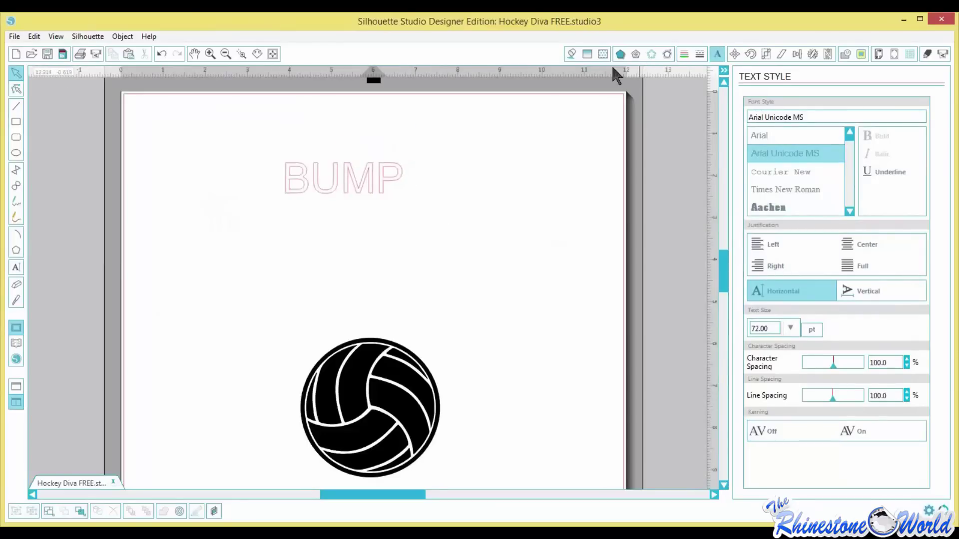
Change the font of the BUMP text to Impact.
{"action": "left_click", "coordinate": [401, 174]}
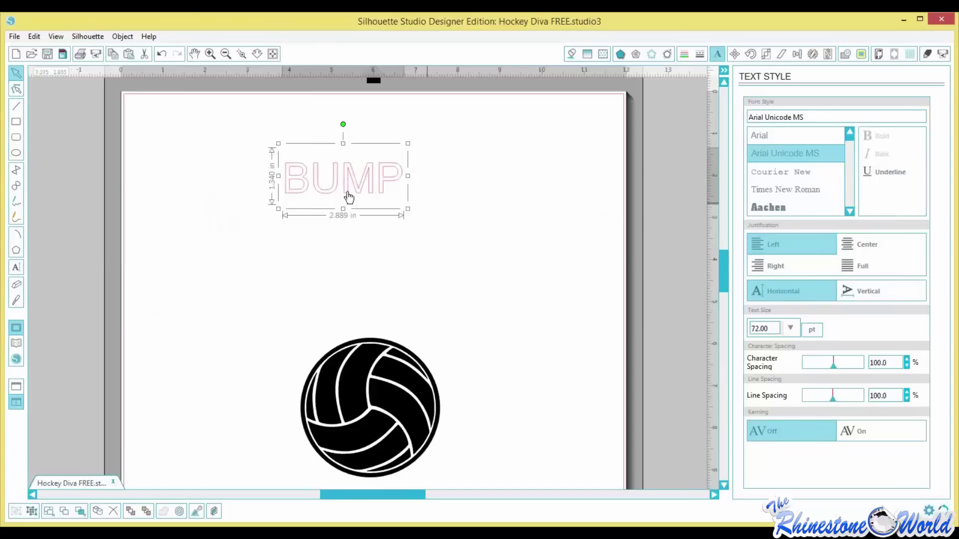
{"action": "left_click", "coordinate": [824, 117]}
{"action": "type", "text": "IMPact"}
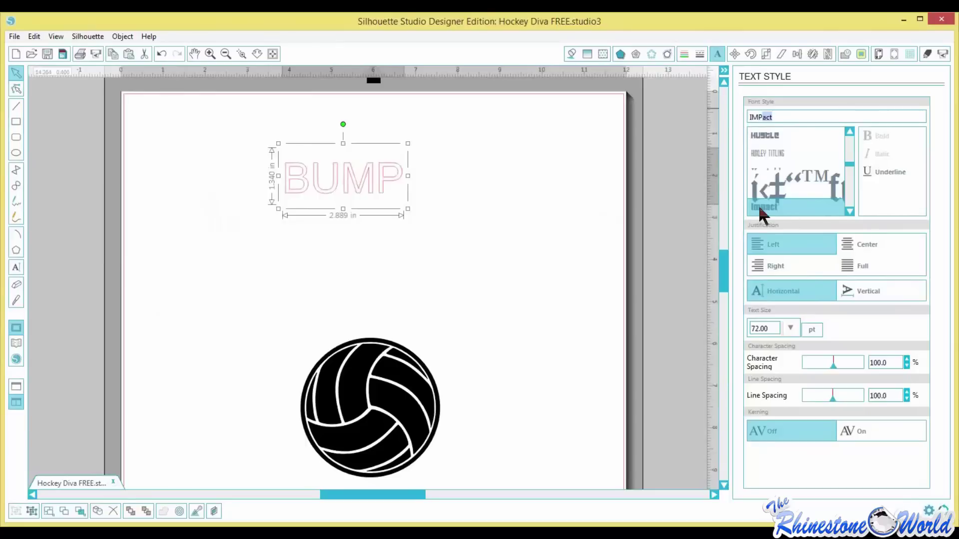
{"action": "left_click", "coordinate": [757, 205]}
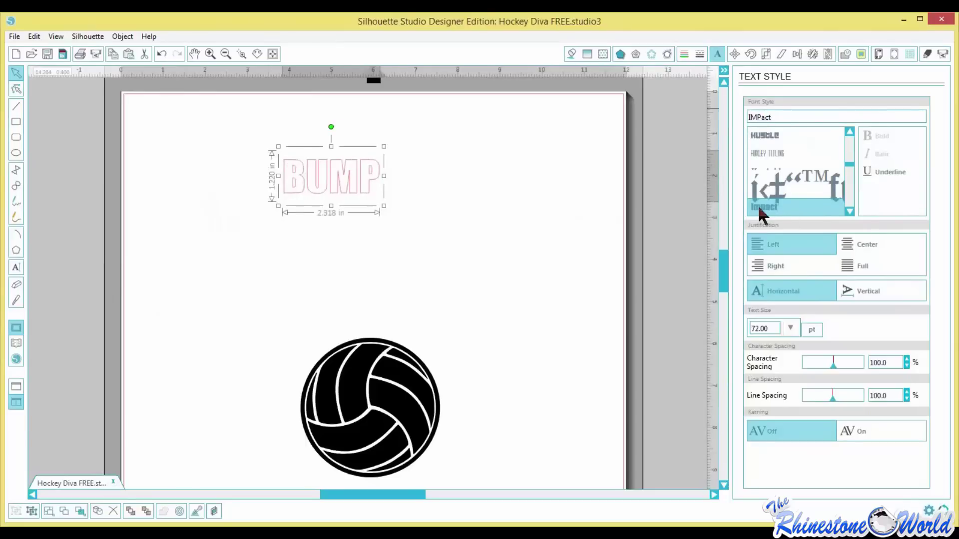
{"action": "left_click", "coordinate": [546, 256]}
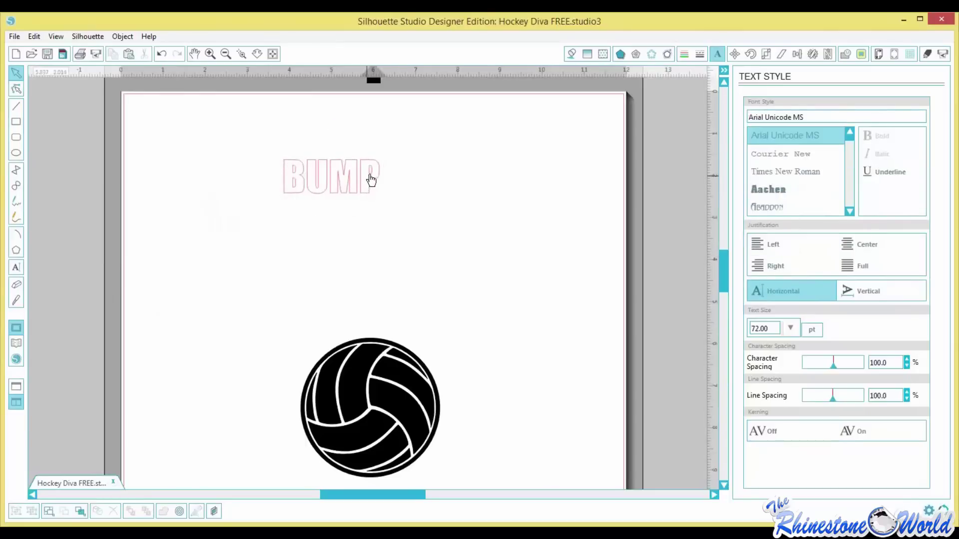
Enlarge the BUMP text to about 6.35 in wide and position it just above the volleyball.
{"action": "left_click", "coordinate": [336, 175]}
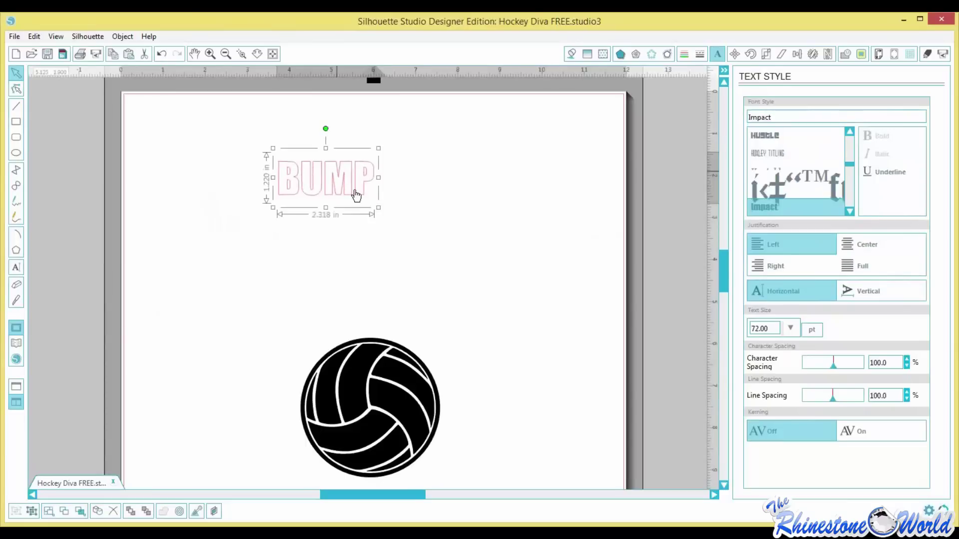
{"action": "scroll", "coordinate": [291, 178], "scroll_direction": "up", "scroll_amount": 1}
{"action": "left_click_drag", "start_coordinate": [378, 216], "coordinate": [548, 306]}
{"action": "left_click_drag", "start_coordinate": [514, 261], "coordinate": [488, 200]}
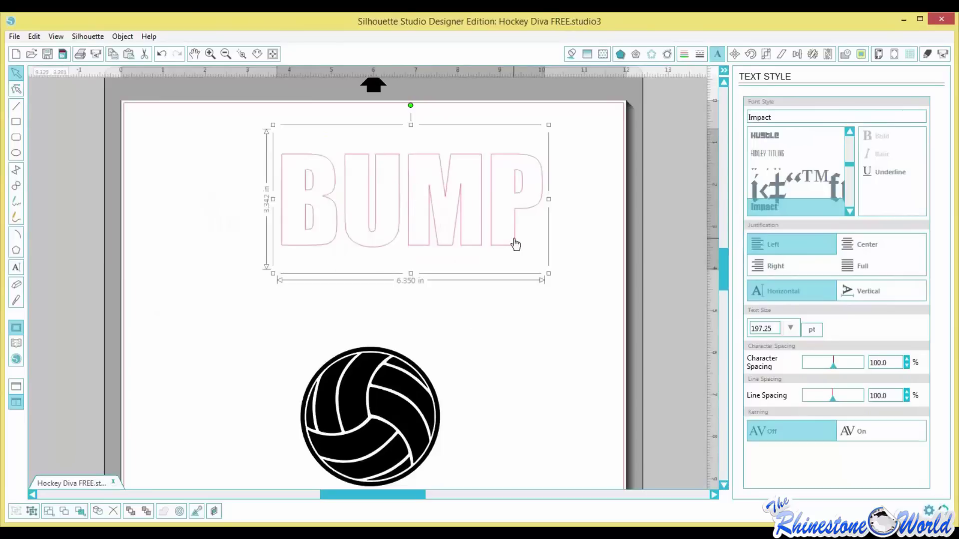
{"action": "left_click_drag", "start_coordinate": [515, 244], "coordinate": [507, 248]}
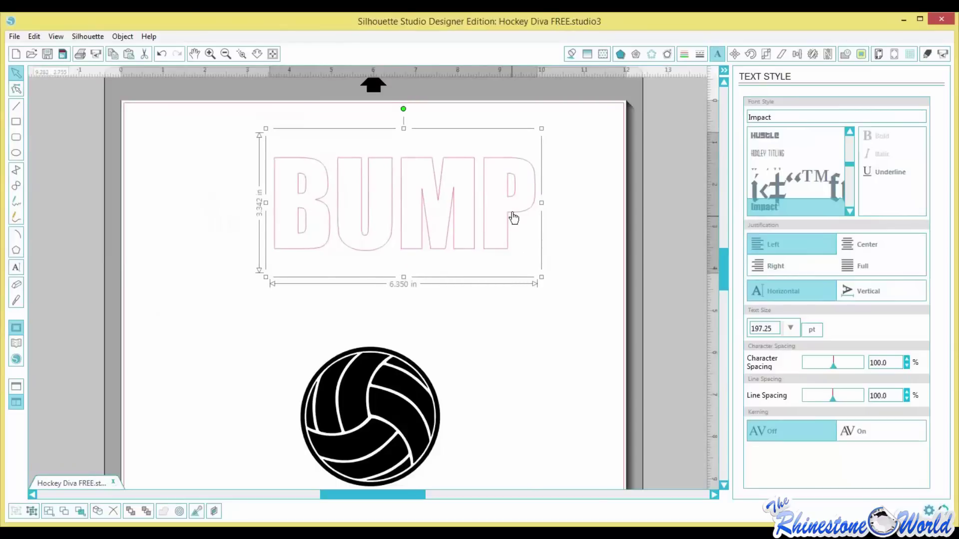
{"action": "left_click_drag", "start_coordinate": [513, 218], "coordinate": [465, 256]}
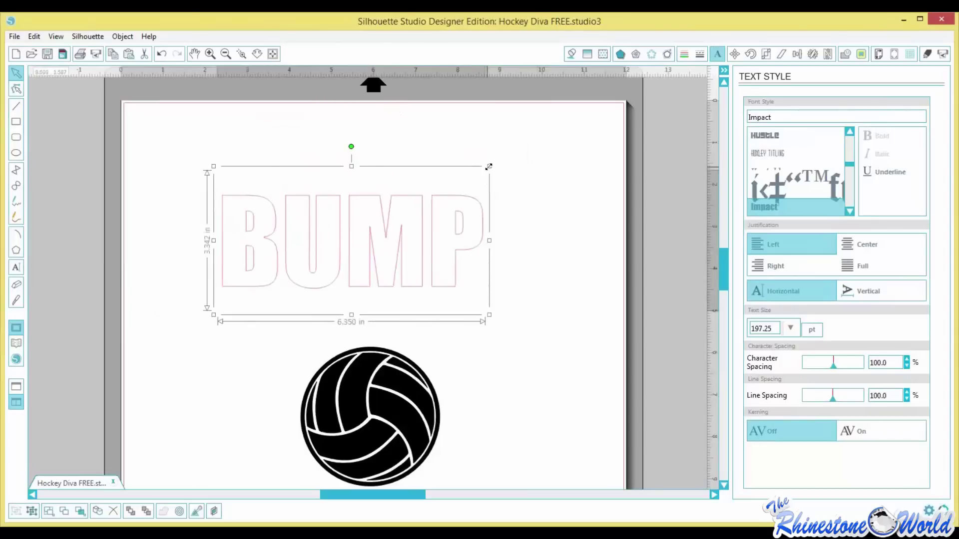
Enlarge the BUMP text further to about 7.67 in wide and shift it back over the volleyball.
{"action": "left_click_drag", "start_coordinate": [488, 167], "coordinate": [544, 136]}
{"action": "left_click_drag", "start_coordinate": [536, 187], "coordinate": [545, 186]}
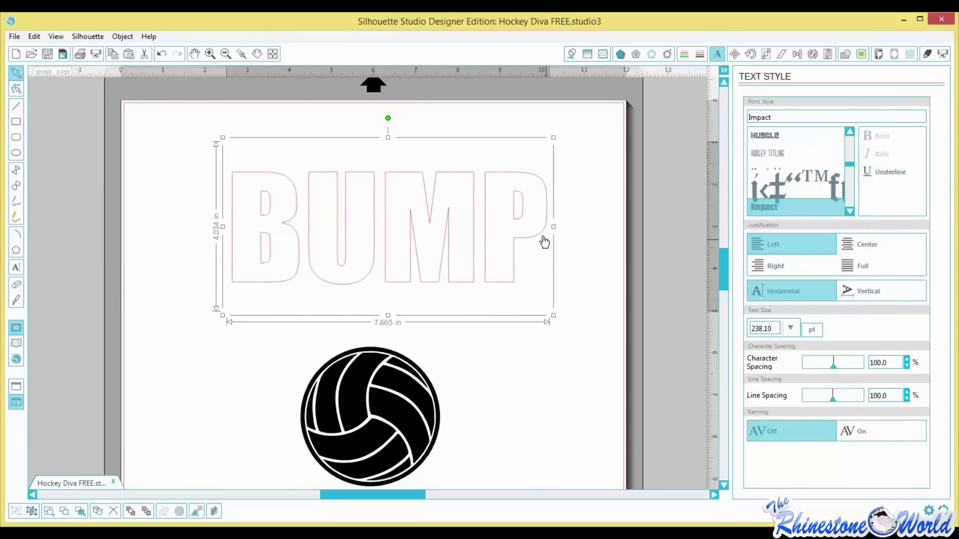
{"action": "mouse_move", "coordinate": [539, 239]}
{"action": "left_mouse_down"}
{"action": "mouse_move", "coordinate": [514, 225]}
{"action": "mouse_move", "coordinate": [522, 234]}
{"action": "left_mouse_up"}
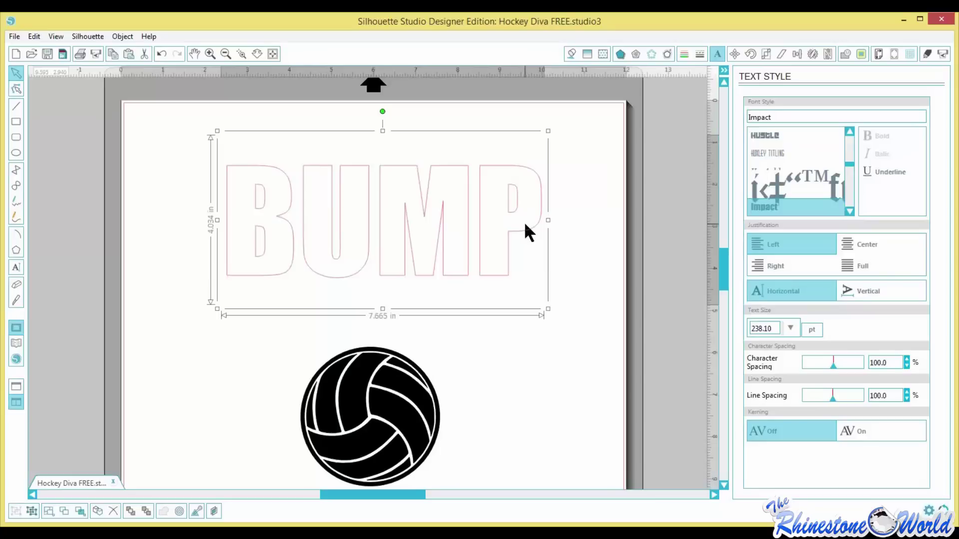
Nudge the BUMP text down and to the left, and tighten its character spacing to 90.7%.
{"action": "key", "text": "Down"}
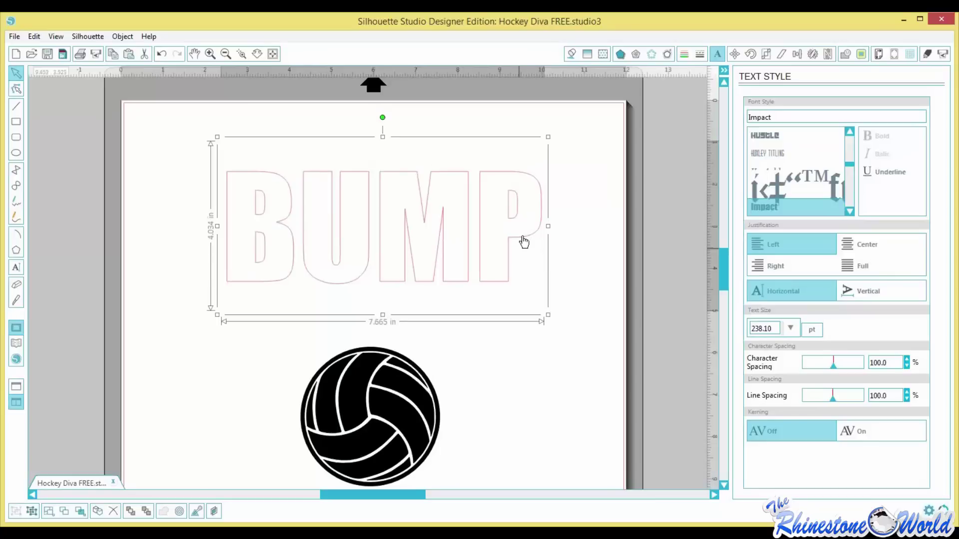
{"action": "key", "text": "Left"}
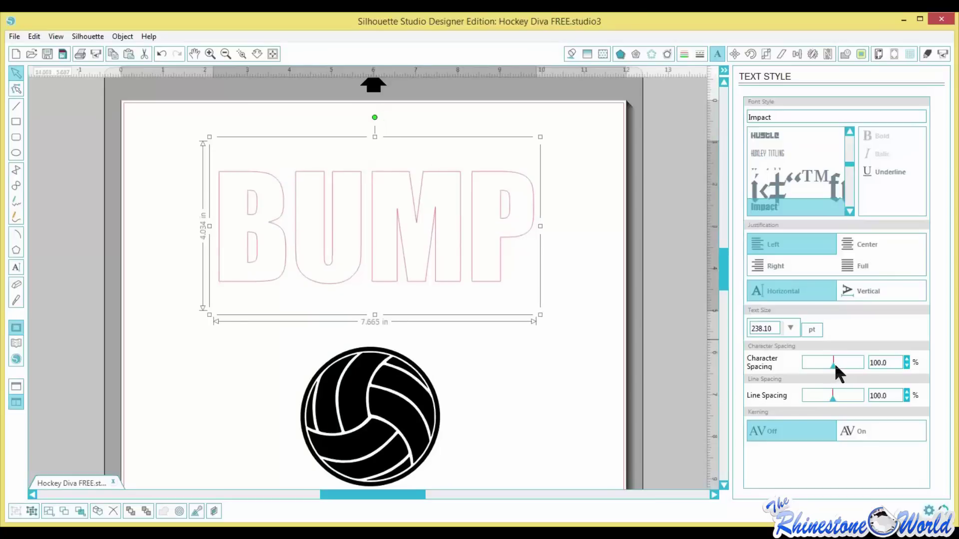
{"action": "left_click_drag", "start_coordinate": [833, 364], "coordinate": [830, 368]}
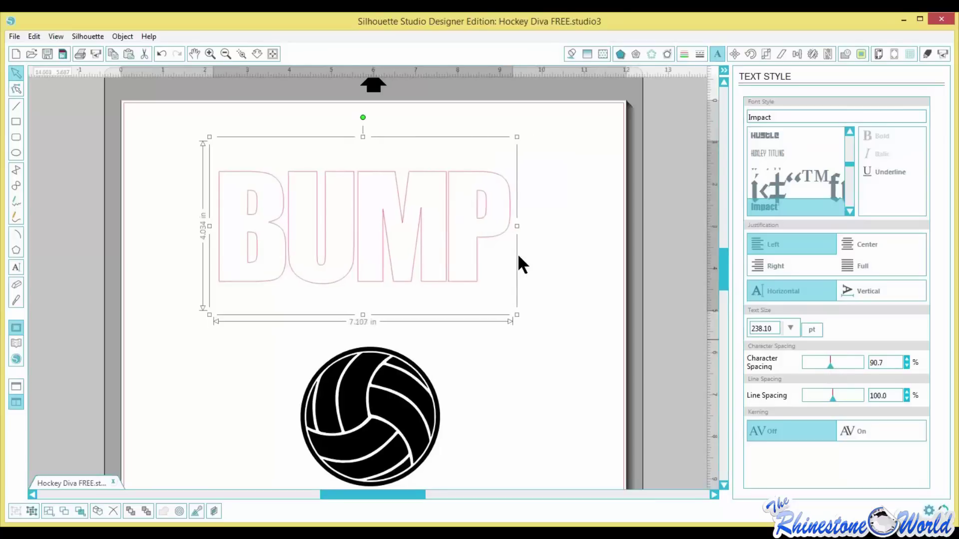
Enlarge the BUMP text to about 7.98 in wide and place it against the upper edge of the page.
{"action": "left_click_drag", "start_coordinate": [500, 241], "coordinate": [512, 183]}
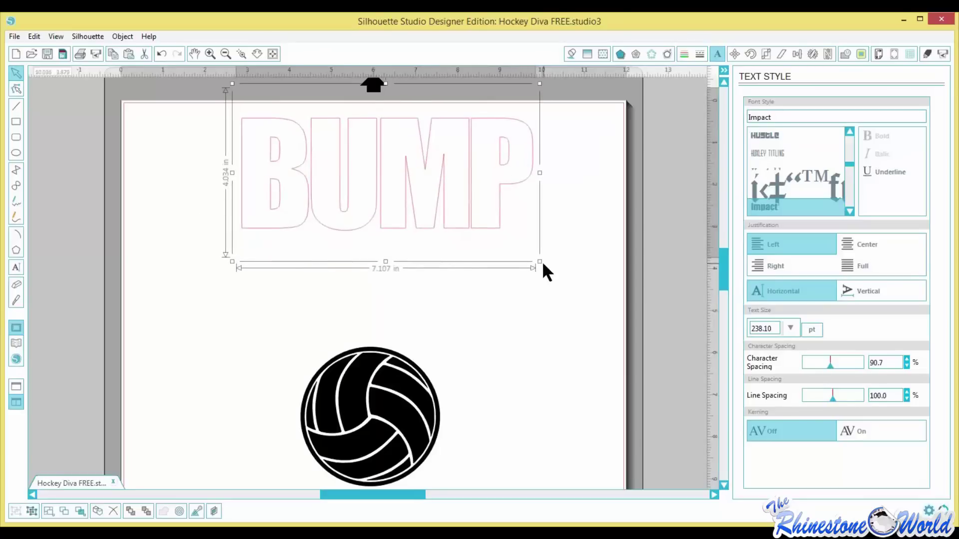
{"action": "left_click_drag", "start_coordinate": [541, 262], "coordinate": [575, 285]}
{"action": "left_click_drag", "start_coordinate": [549, 201], "coordinate": [519, 185]}
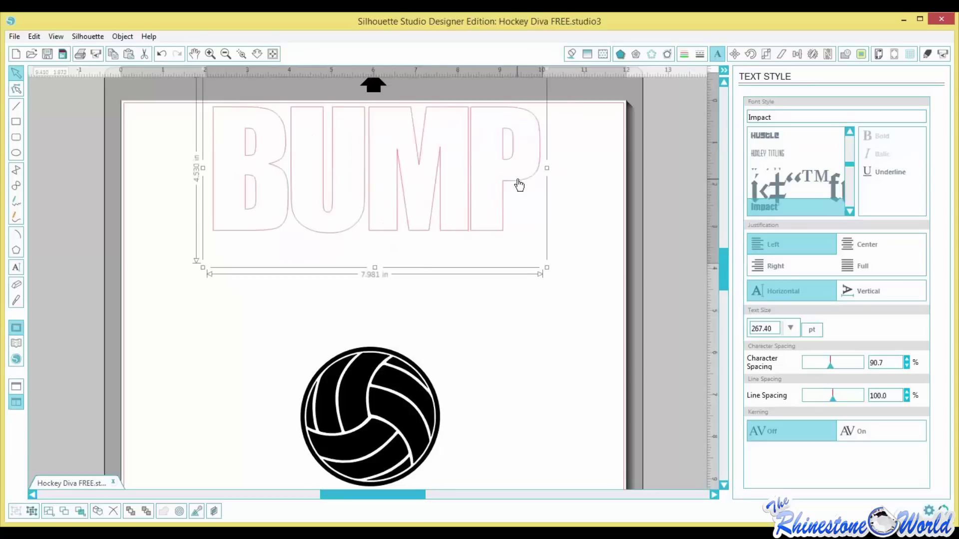
Make two copies of the BUMP text and place them one below the other under the original.
{"action": "key", "text": "k"}
{"action": "key", "text": "Escape"}
{"action": "key", "text": "k"}
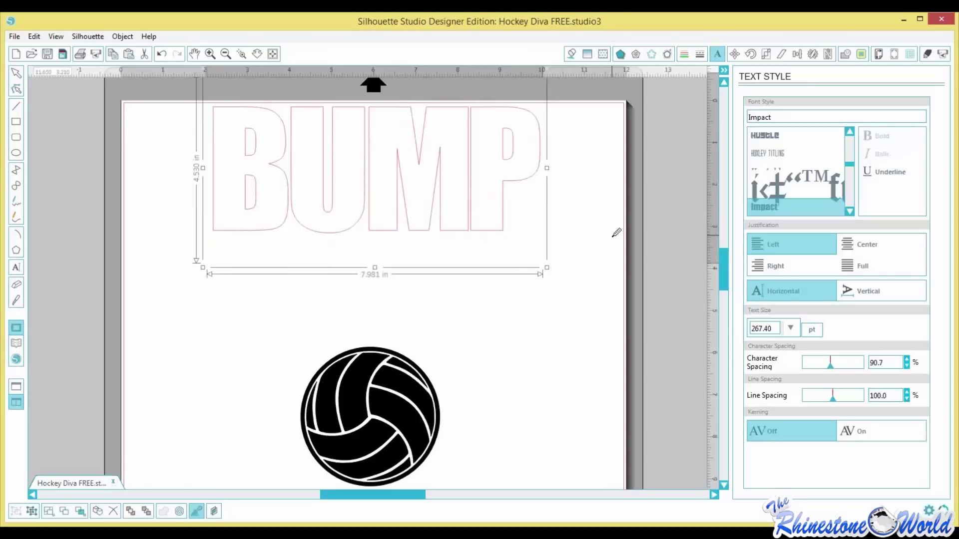
{"action": "key", "text": "ctrl+d"}
{"action": "left_click_drag", "start_coordinate": [523, 229], "coordinate": [528, 323]}
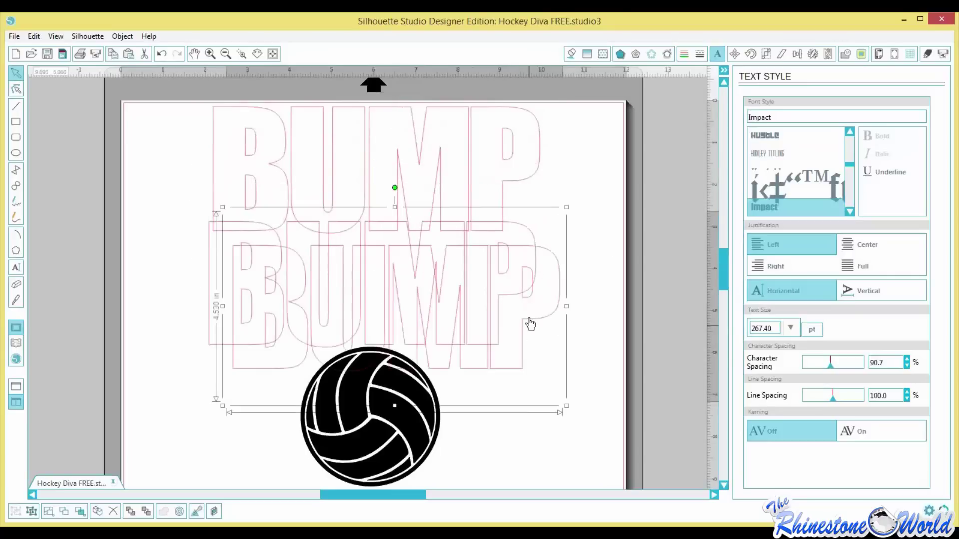
Replace the wording of the middle BUMP copy with SET.
{"action": "double_click", "coordinate": [207, 294]}
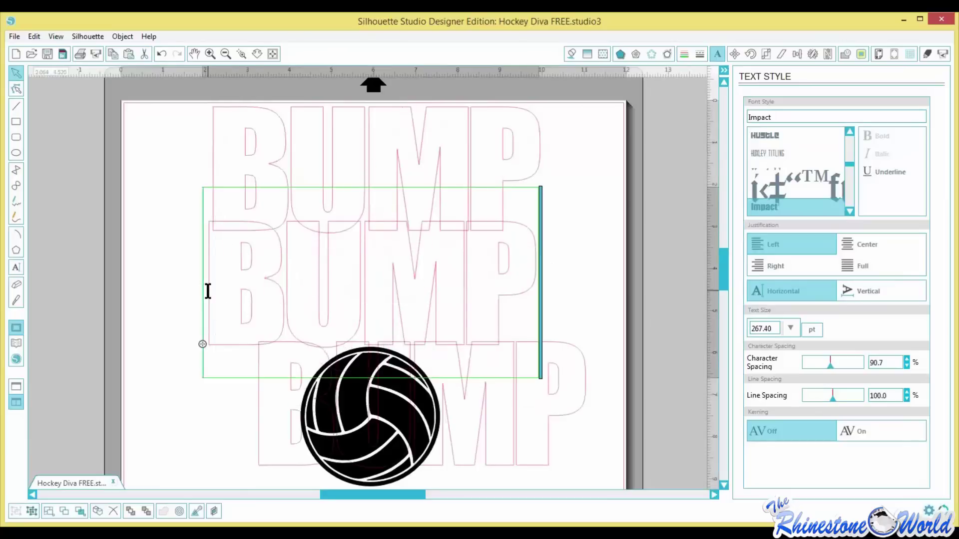
{"action": "key", "text": "Escape"}
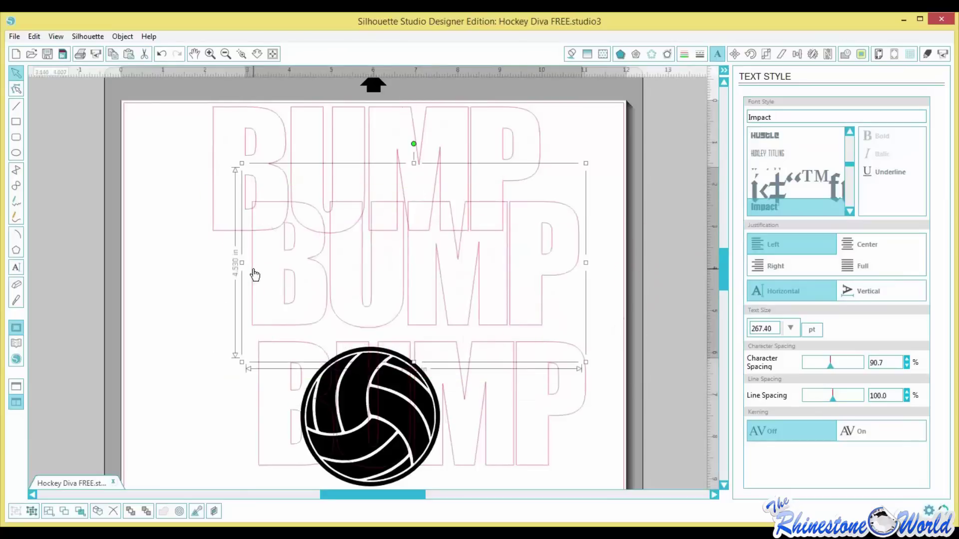
{"action": "double_click", "coordinate": [254, 274]}
{"action": "key", "text": "ctrl+a"}
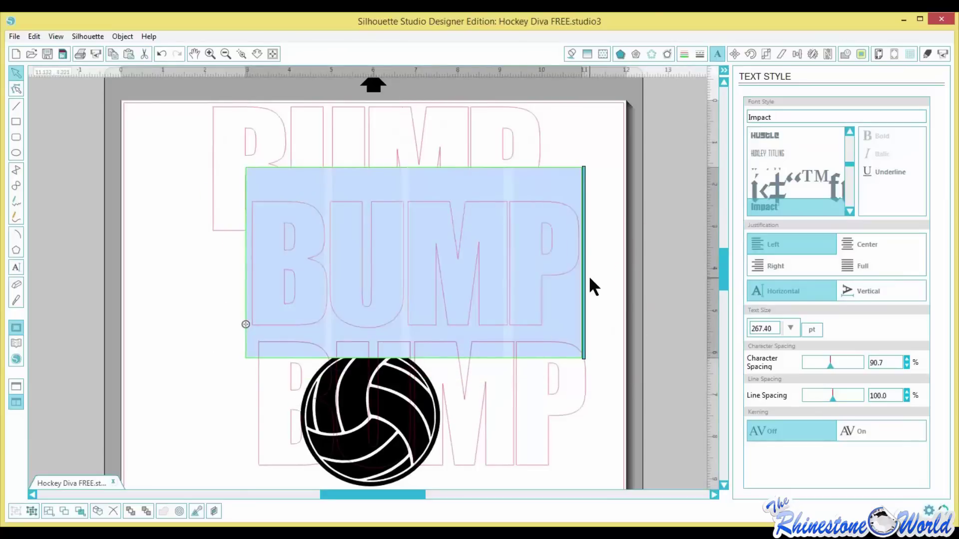
{"action": "type", "text": "SET"}
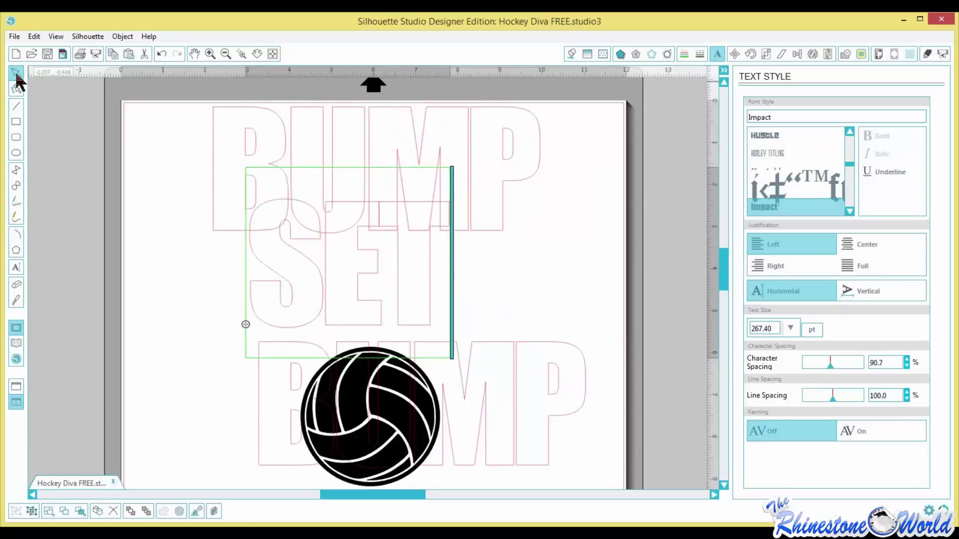
{"action": "left_click", "coordinate": [449, 289]}
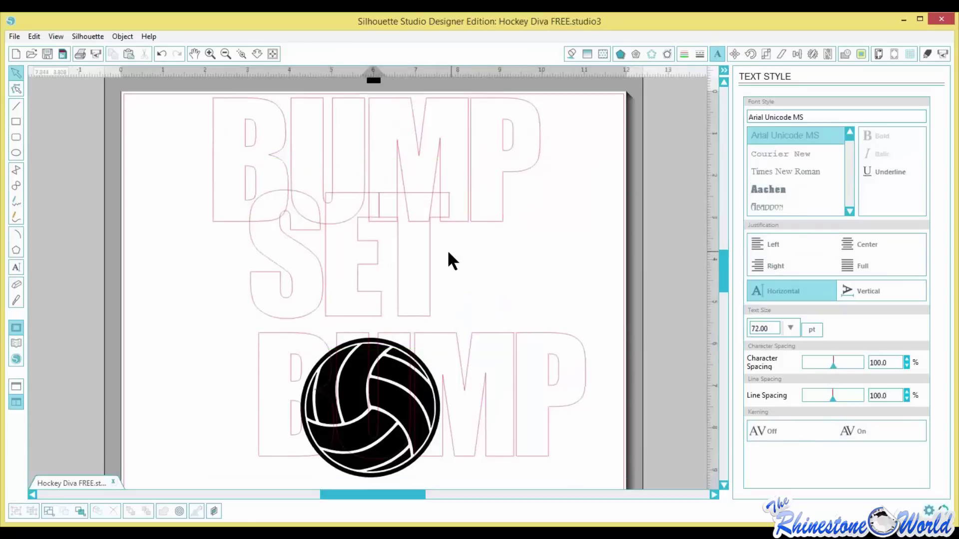
Replace the wording of the lowest BUMP copy, over the volleyball, with SPIKE.
{"action": "double_click", "coordinate": [469, 361]}
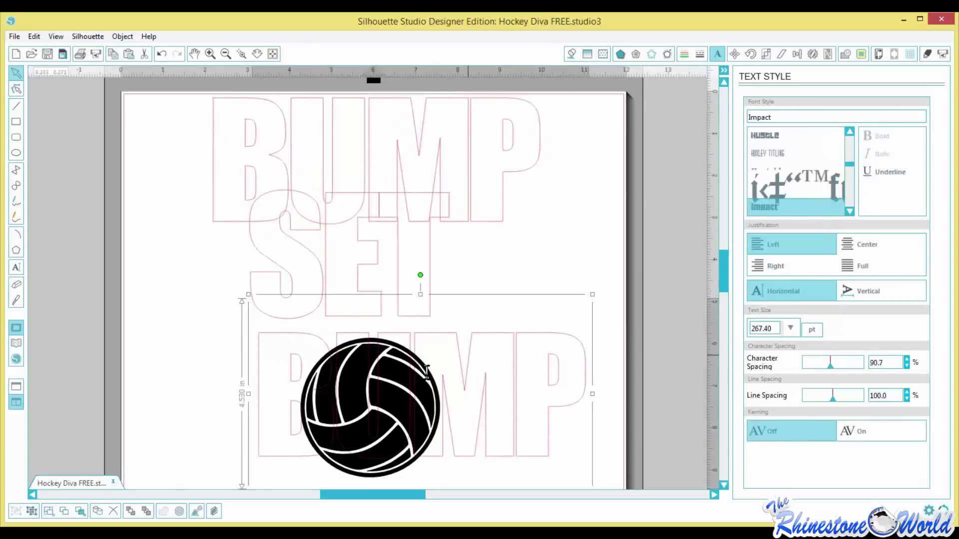
{"action": "left_click", "coordinate": [257, 387]}
{"action": "double_click", "coordinate": [258, 388]}
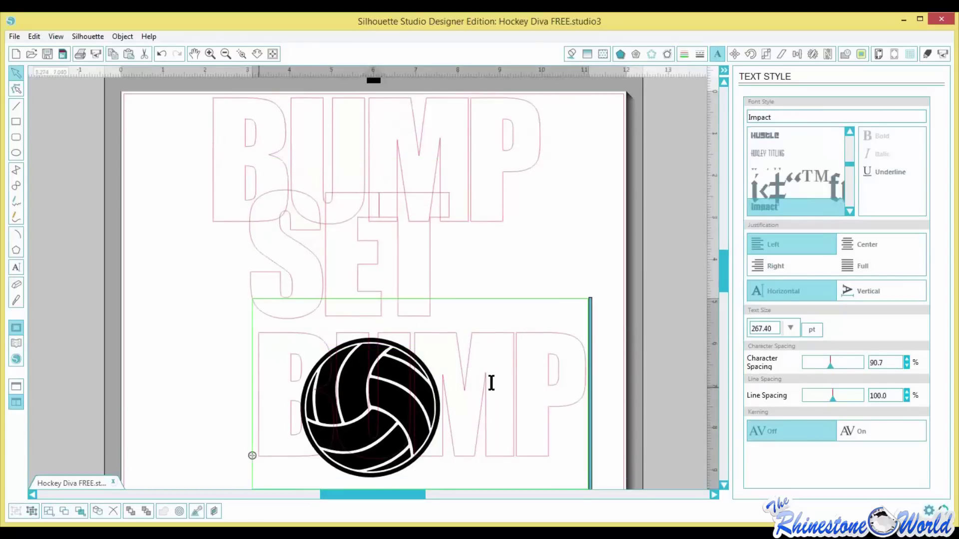
{"action": "key", "text": "ctrl+a"}
{"action": "type", "text": "SPIKE"}
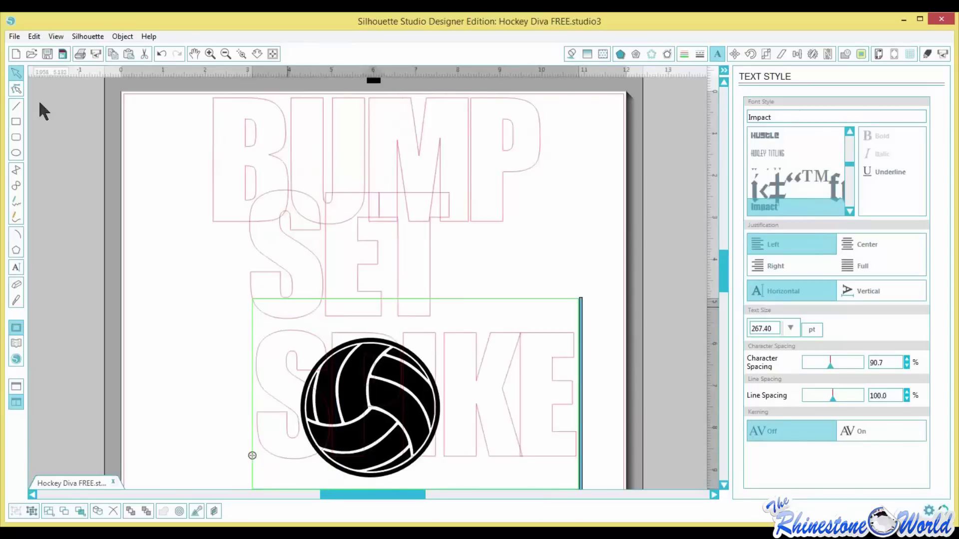
{"action": "left_click", "coordinate": [475, 353]}
Arrange SET and SPIKE side by side directly below BUMP, with SET extending past the page's left edge.
{"action": "left_click_drag", "start_coordinate": [475, 353], "coordinate": [508, 287]}
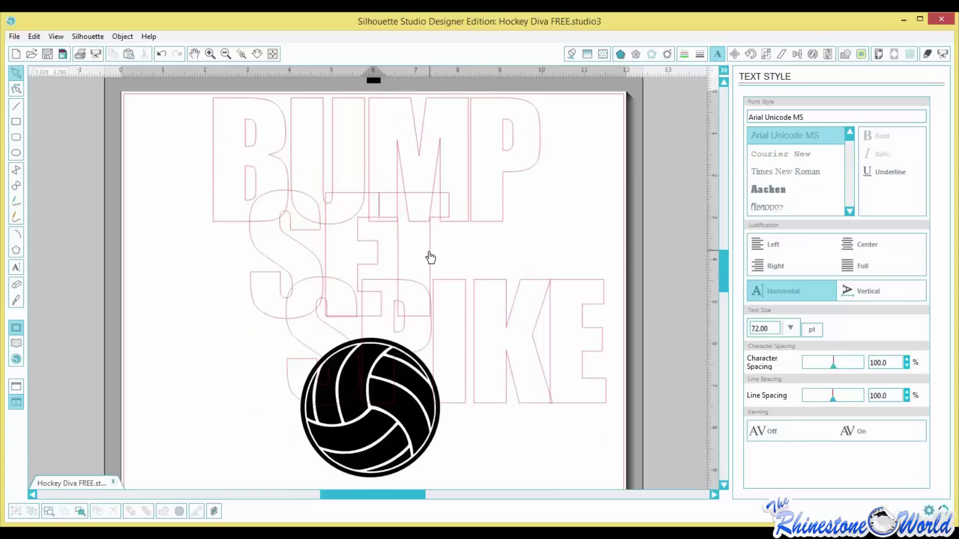
{"action": "key", "text": "ctrl+z"}
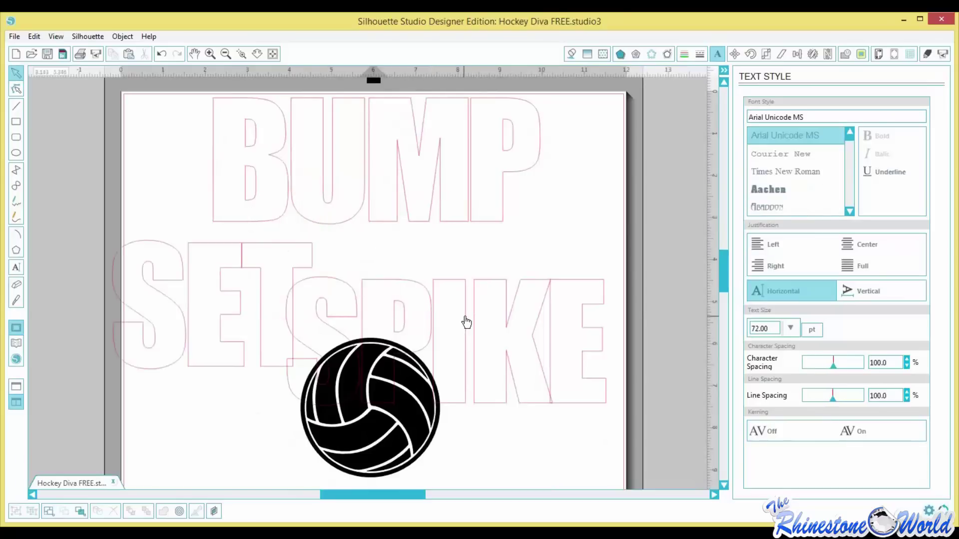
{"action": "key", "text": "ctrl+z"}
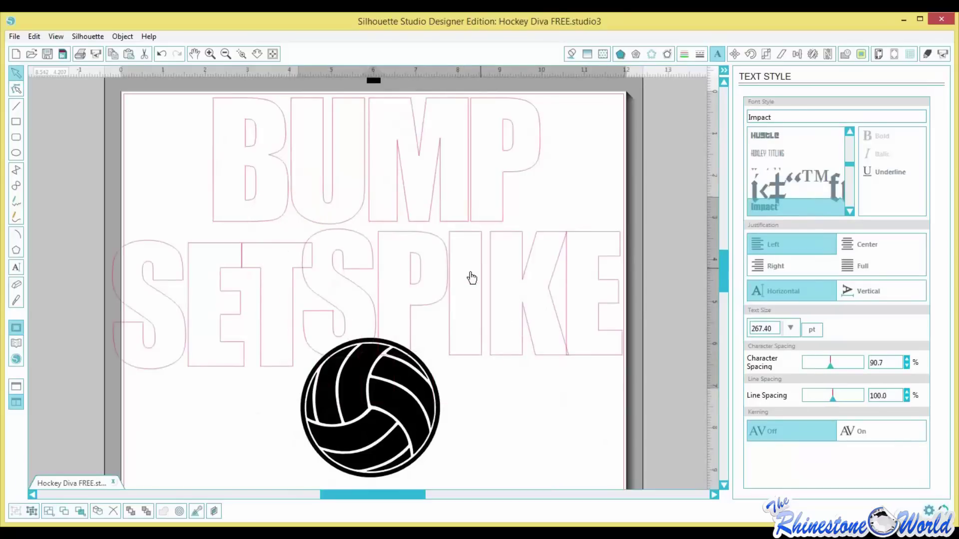
{"action": "key", "text": "ctrl+z"}
{"action": "key", "text": "ctrl+z"}
{"action": "key", "text": "ctrl+z"}
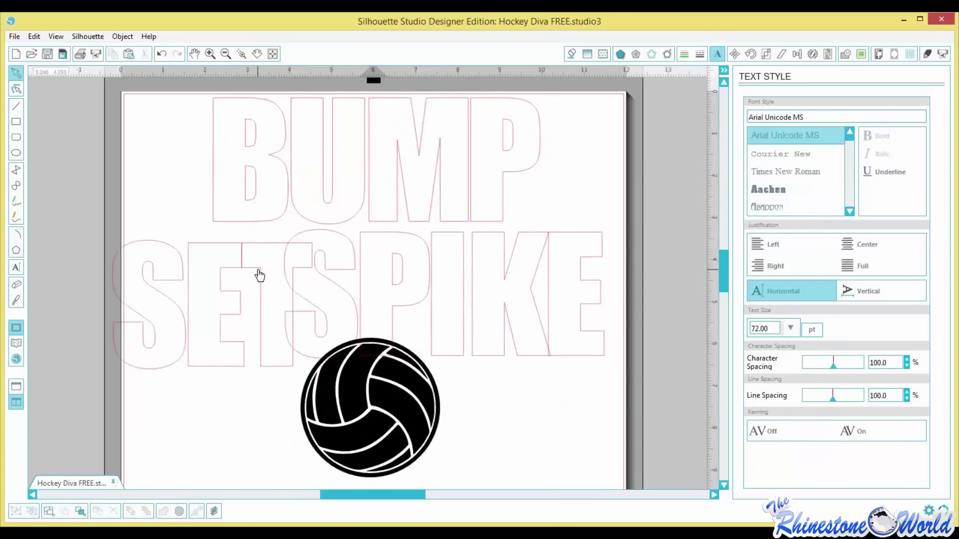
{"action": "key", "text": "ctrl+z"}
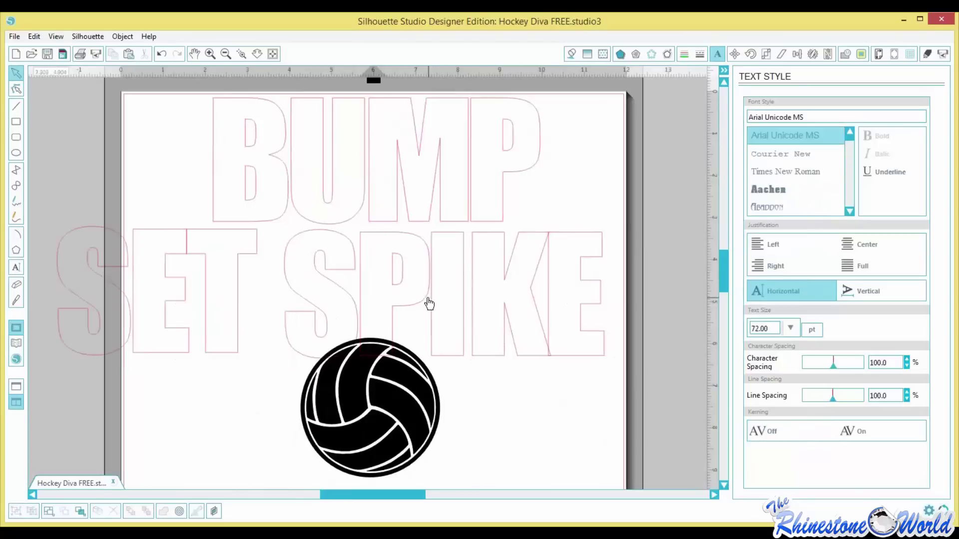
{"action": "key", "text": "ctrl+z"}
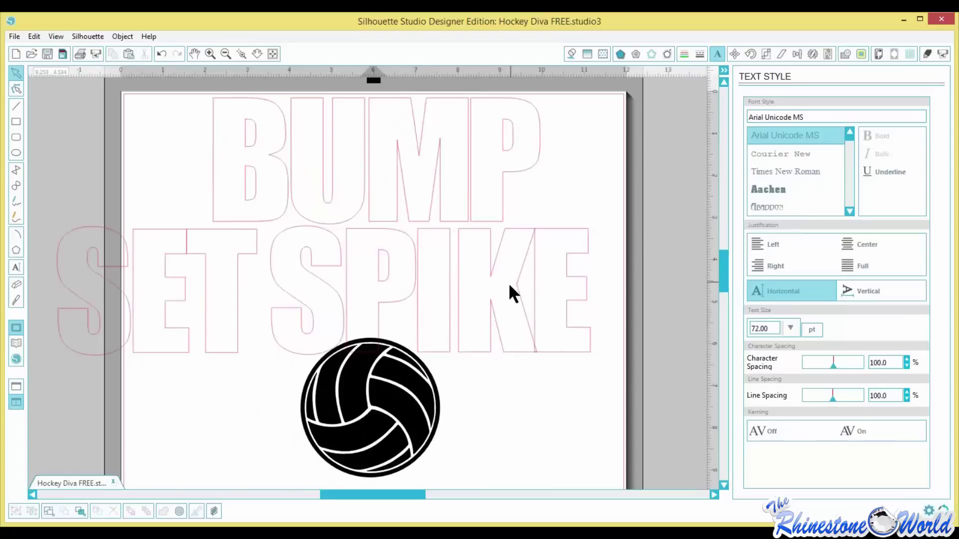
Shift the SPIKE text slightly left toward SET and fine-tune its height just below BUMP.
{"action": "left_click", "coordinate": [515, 298]}
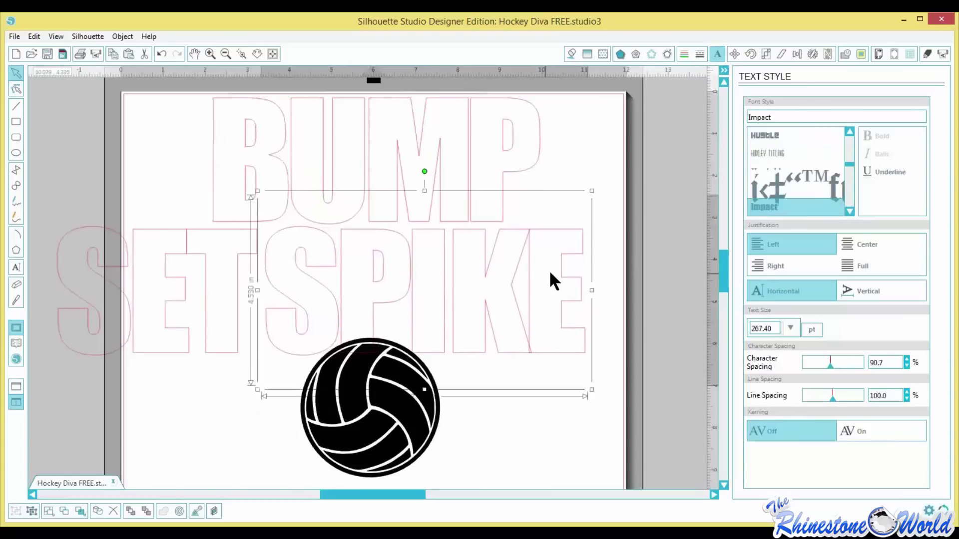
{"action": "left_click_drag", "start_coordinate": [530, 292], "coordinate": [526, 285]}
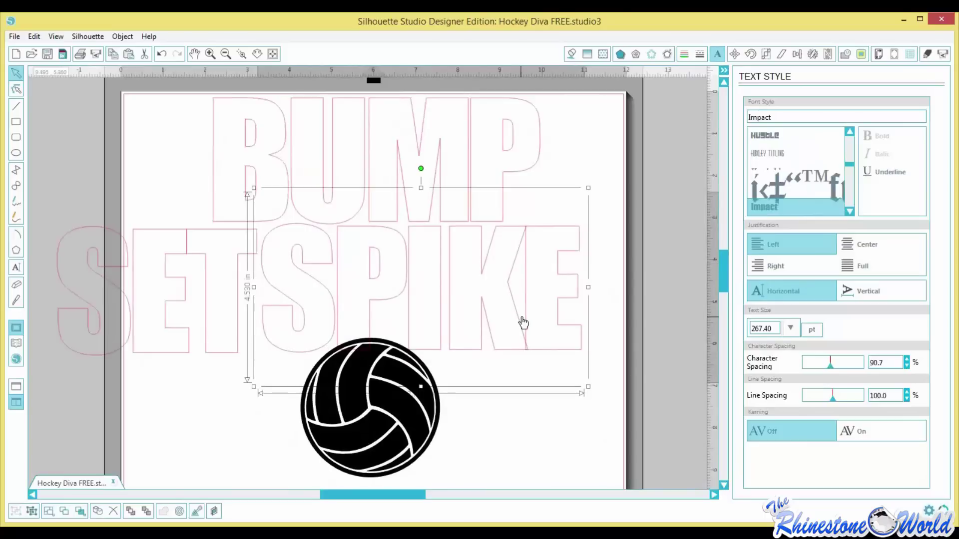
{"action": "left_click_drag", "start_coordinate": [525, 322], "coordinate": [524, 323]}
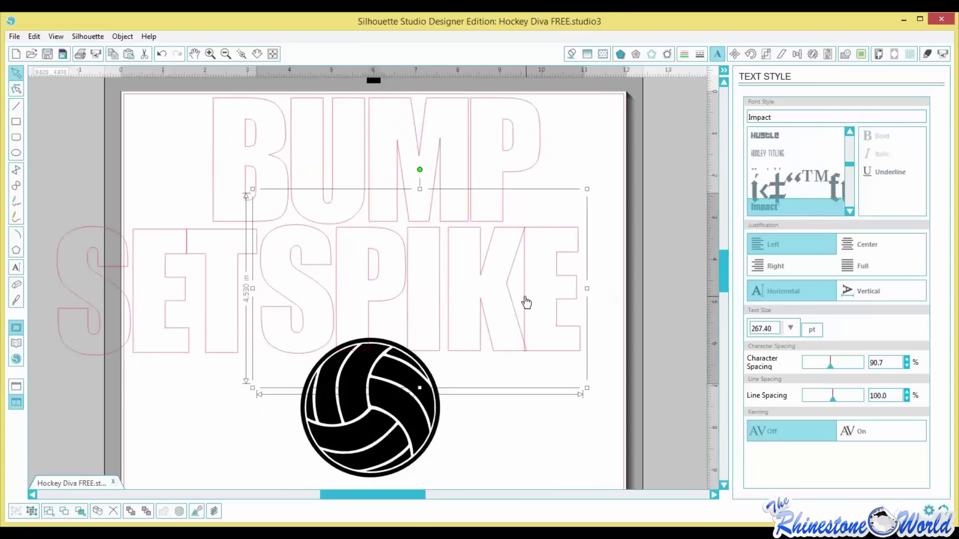
{"action": "left_click_drag", "start_coordinate": [526, 302], "coordinate": [524, 306]}
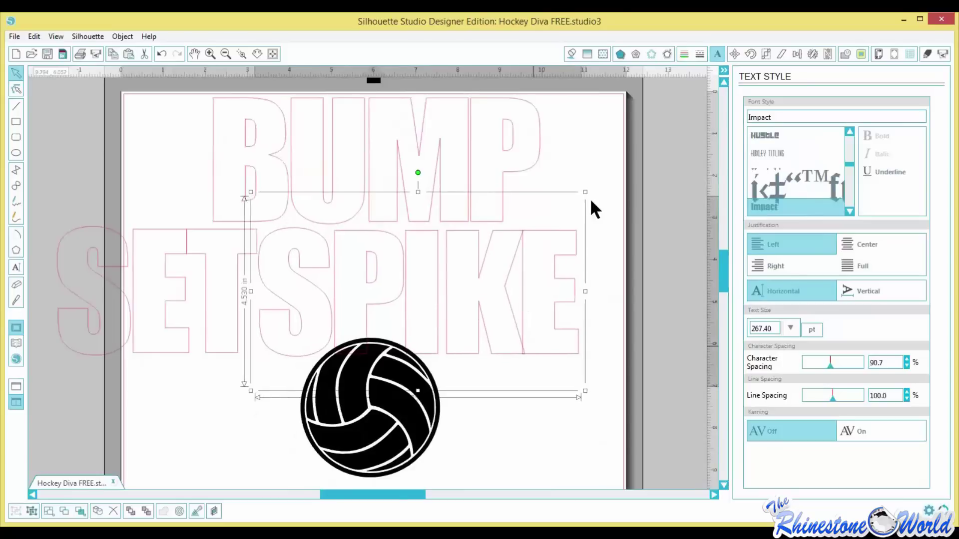
Set the character spacing of SPIKE to 92.8% and move the word right, clear of SET.
{"action": "left_click_drag", "start_coordinate": [829, 363], "coordinate": [830, 365]}
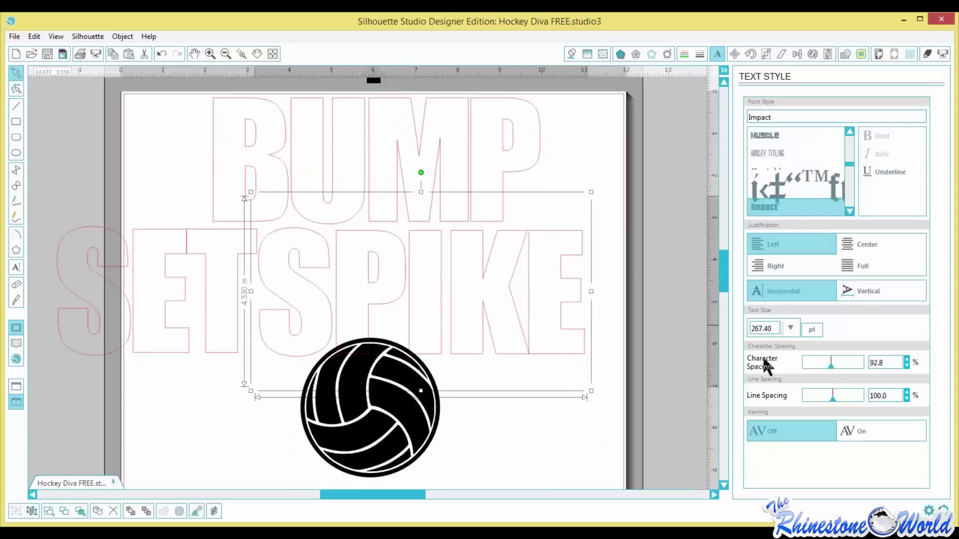
{"action": "left_click", "coordinate": [541, 356]}
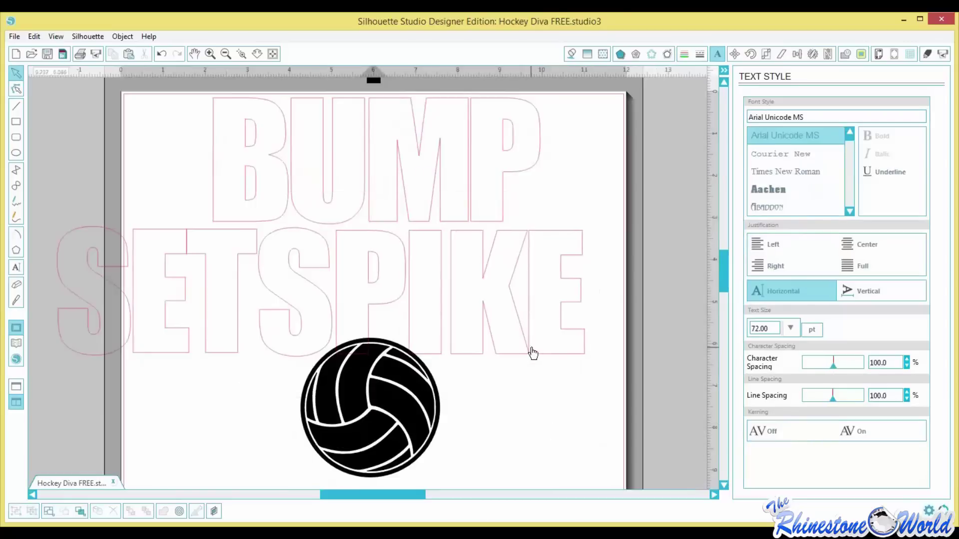
{"action": "key", "text": "ctrl+z"}
Move SET onto the page beside SPIKE and shrink it to about 2.71 in wide.
{"action": "left_click", "coordinate": [238, 316]}
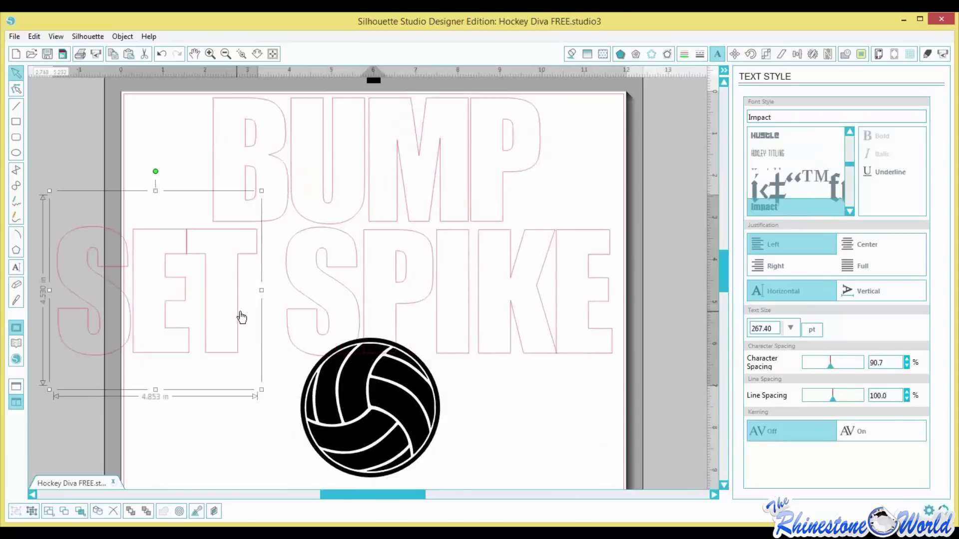
{"action": "left_click_drag", "start_coordinate": [242, 318], "coordinate": [342, 316]}
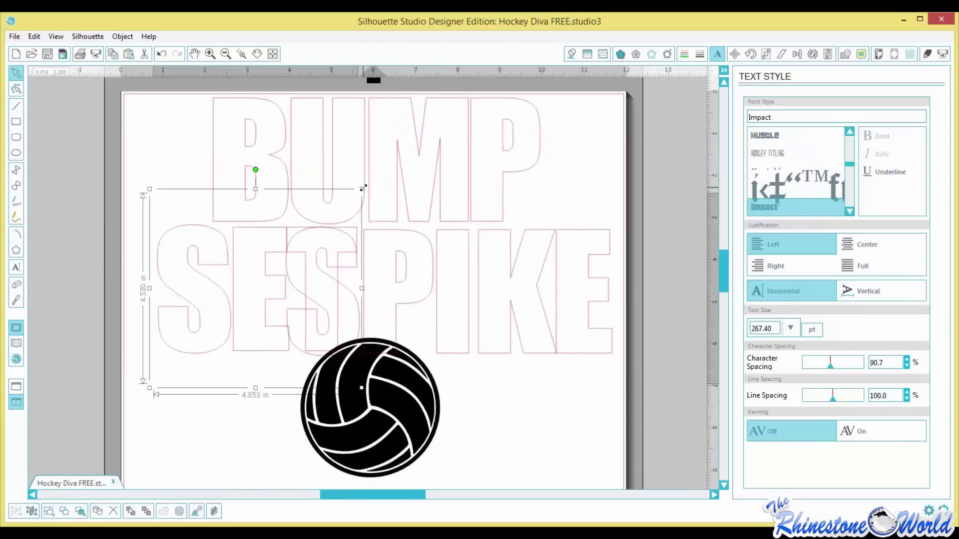
{"action": "left_click_drag", "start_coordinate": [307, 245], "coordinate": [259, 311]}
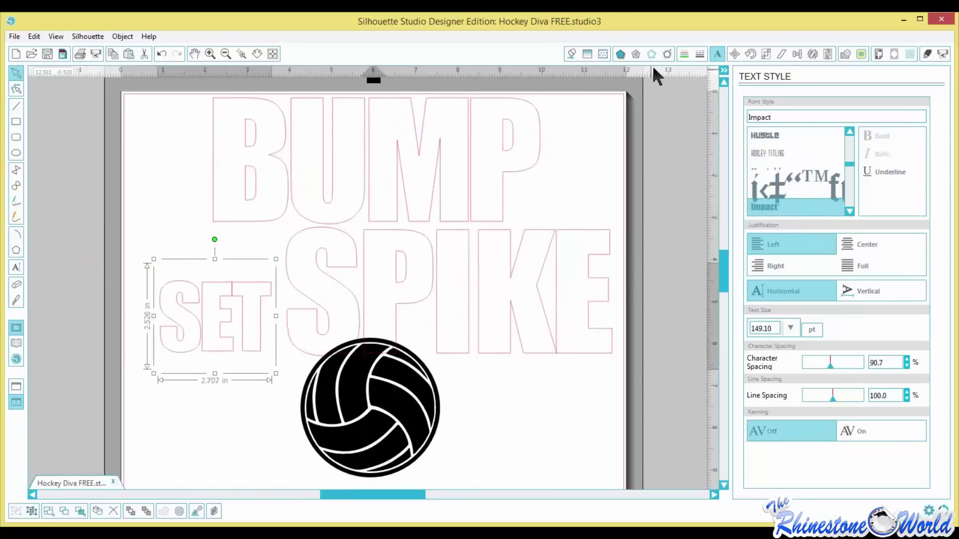
Rotate the SET text to 90° so that it reads vertically beside SPIKE.
{"action": "left_click", "coordinate": [797, 55]}
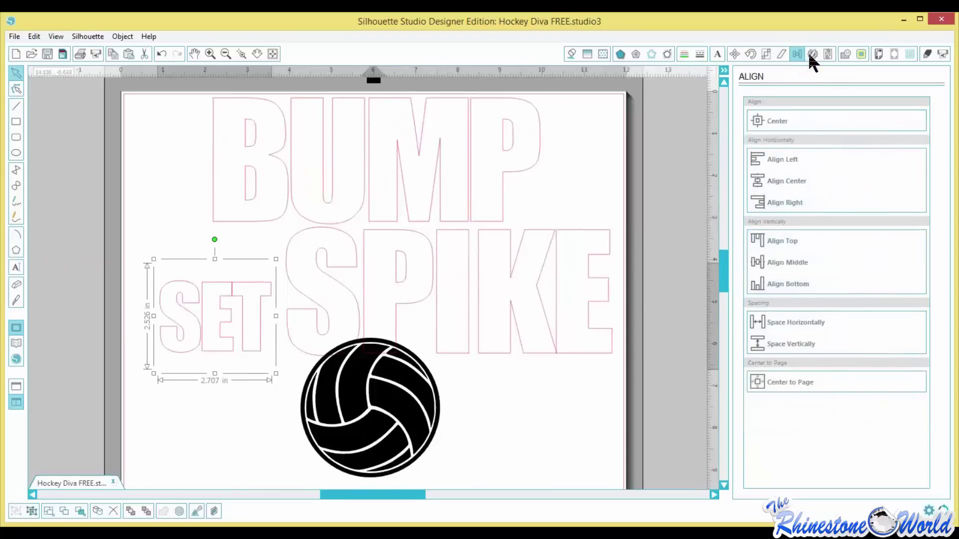
{"action": "left_click", "coordinate": [811, 54]}
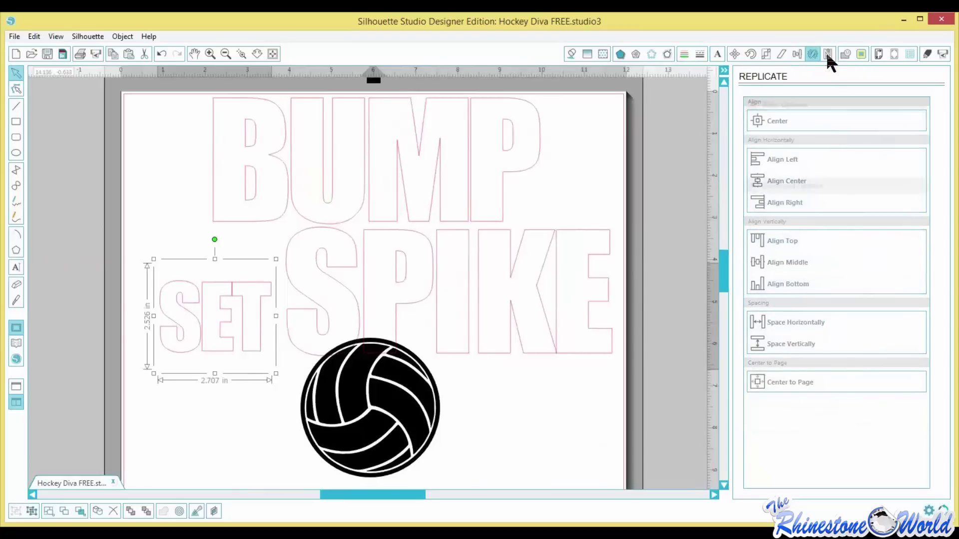
{"action": "left_click", "coordinate": [827, 54]}
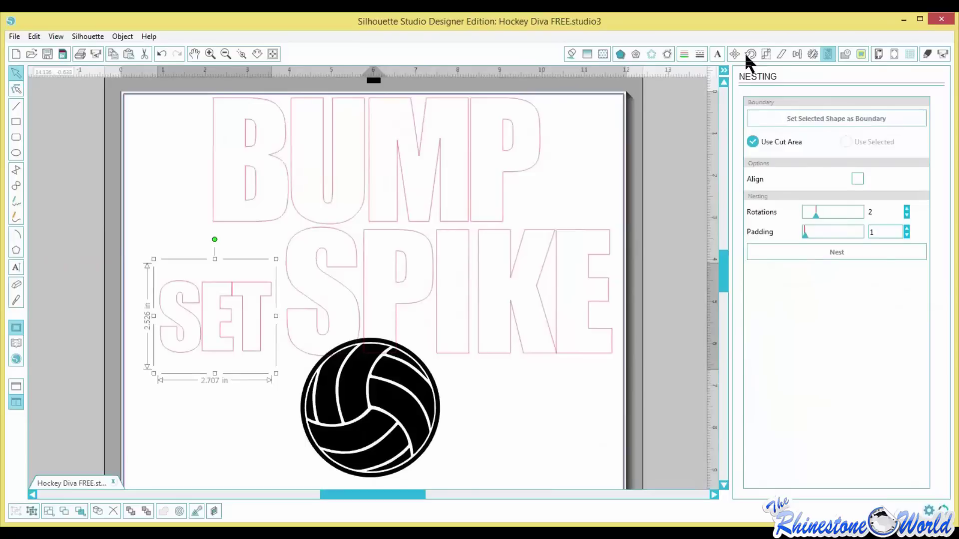
{"action": "left_click", "coordinate": [749, 53]}
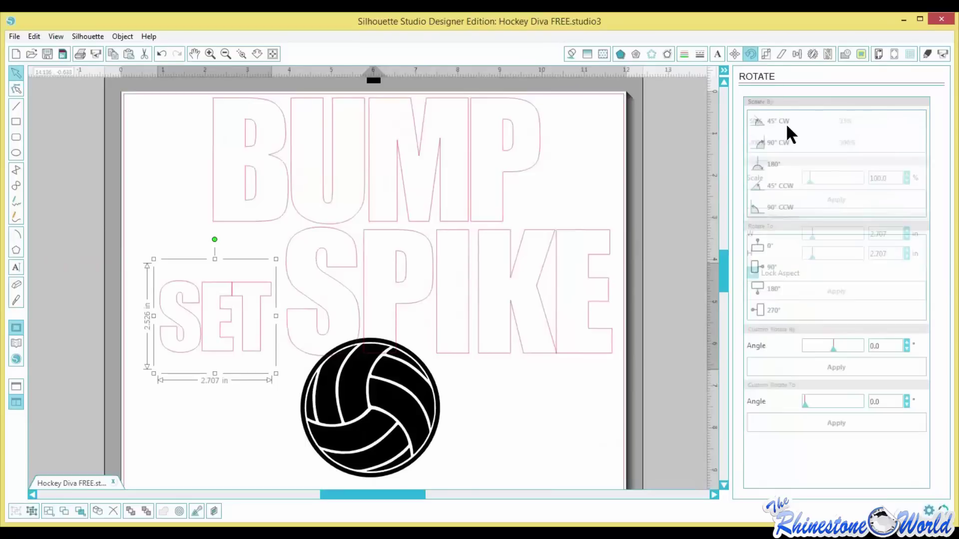
{"action": "left_click", "coordinate": [769, 267]}
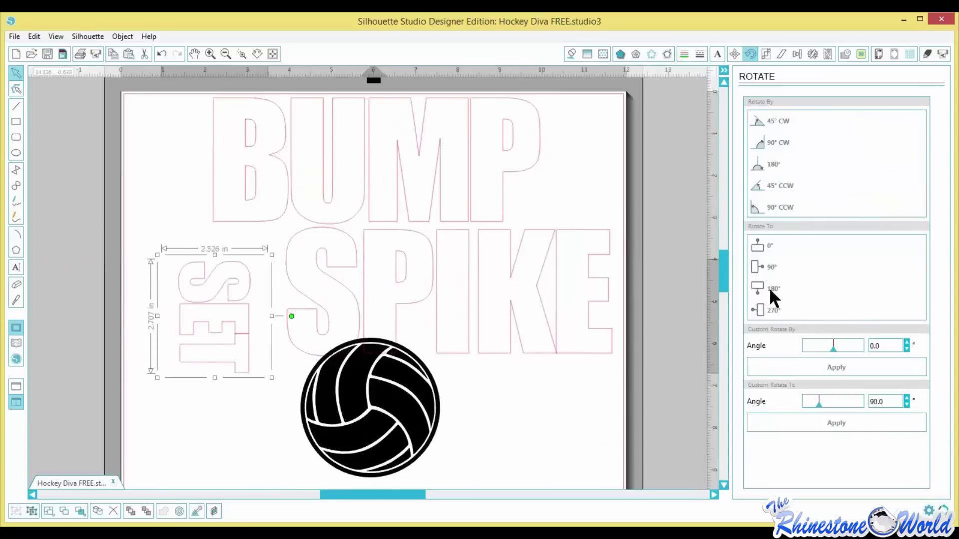
Rotate SET to 270° and fit it beneath the B of BUMP, beside SPIKE, at about 3.02 in tall.
{"action": "left_click", "coordinate": [769, 289]}
{"action": "left_click", "coordinate": [769, 310]}
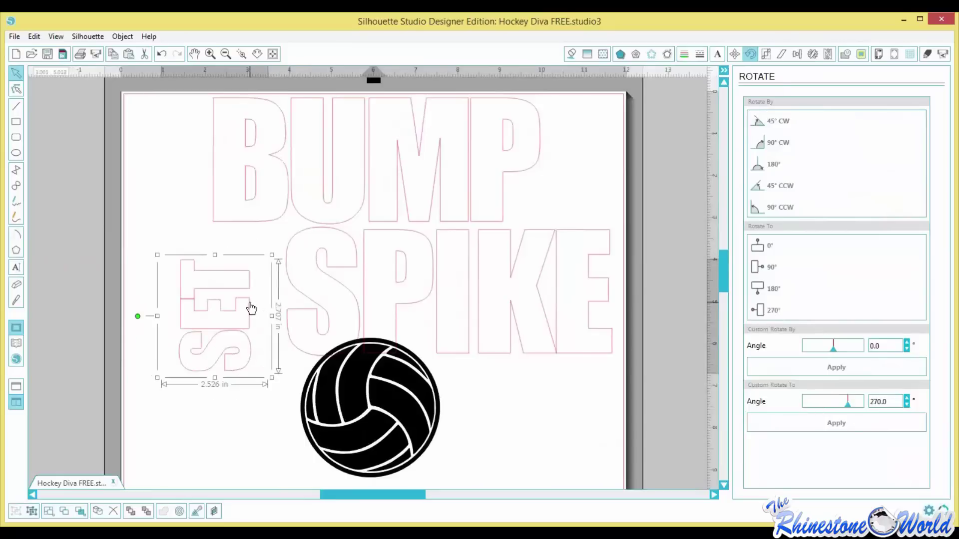
{"action": "left_click_drag", "start_coordinate": [251, 309], "coordinate": [279, 280]}
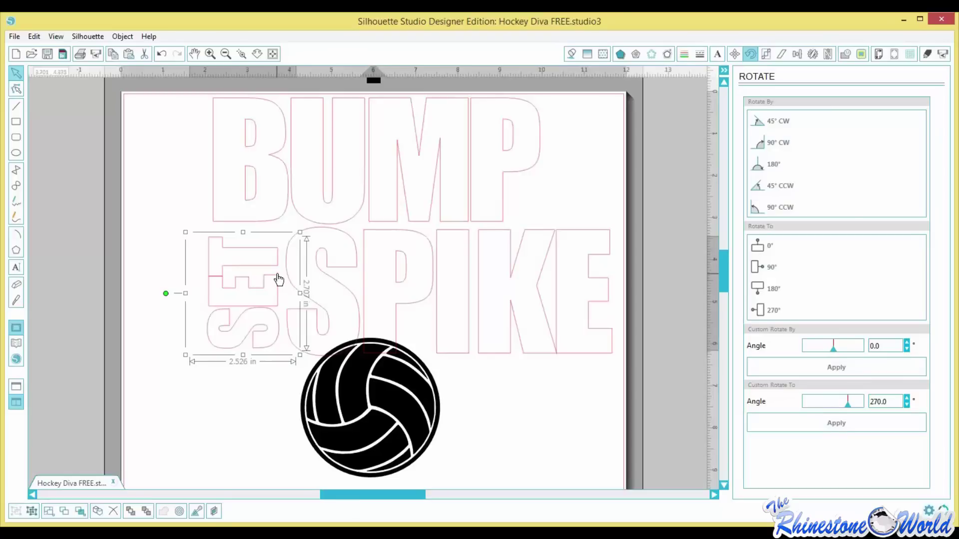
{"action": "mouse_move", "coordinate": [242, 232]}
{"action": "left_mouse_down"}
{"action": "mouse_move", "coordinate": [244, 219]}
{"action": "mouse_move", "coordinate": [257, 243]}
{"action": "left_mouse_up"}
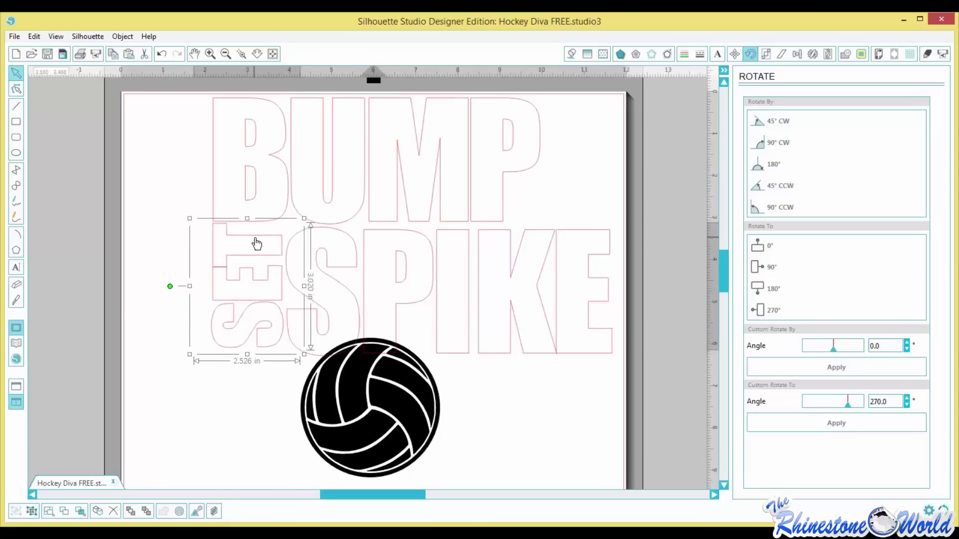
Narrow SPIKE and slightly widen BUMP so that both words end at about the same right edge.
{"action": "left_click", "coordinate": [353, 295]}
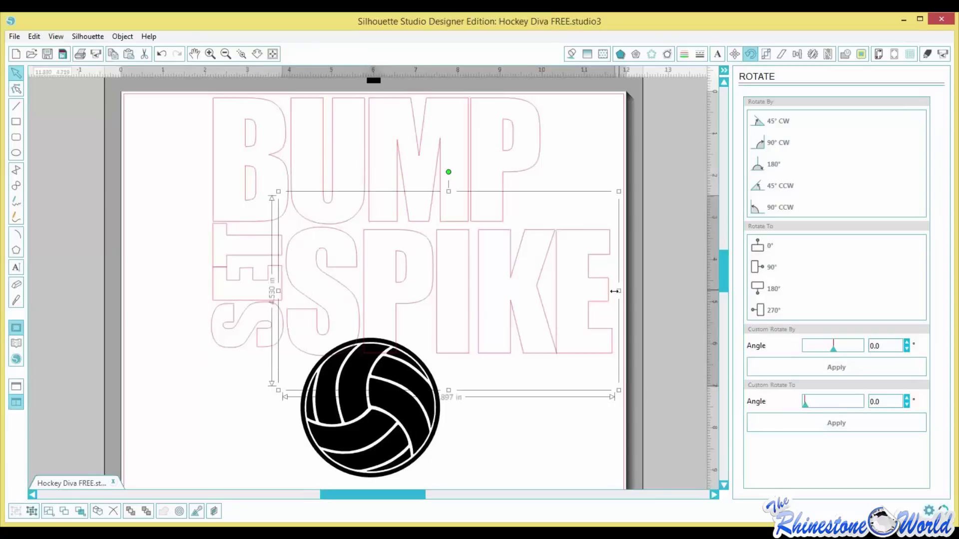
{"action": "left_click_drag", "start_coordinate": [615, 291], "coordinate": [552, 291]}
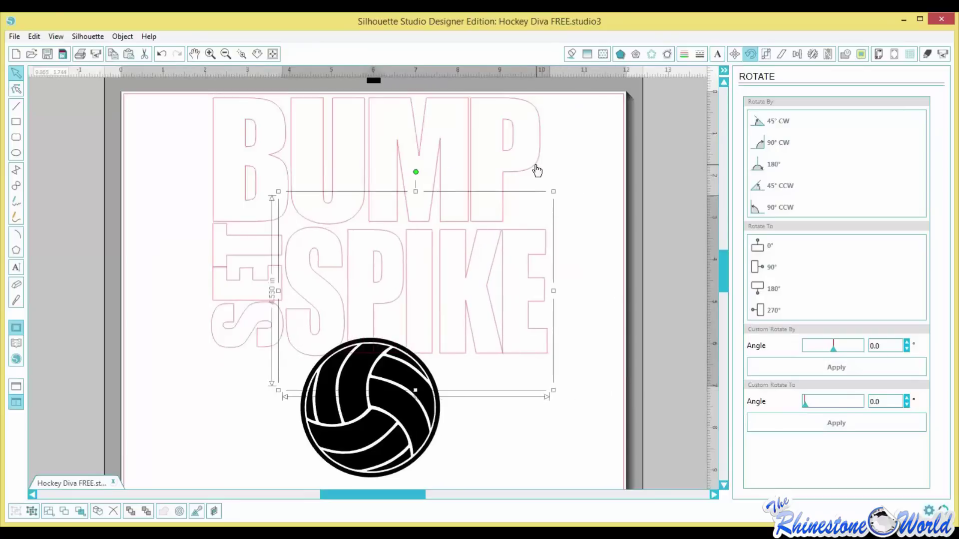
{"action": "left_click", "coordinate": [538, 167]}
{"action": "left_click_drag", "start_coordinate": [551, 159], "coordinate": [562, 159]}
{"action": "left_click", "coordinate": [235, 250]}
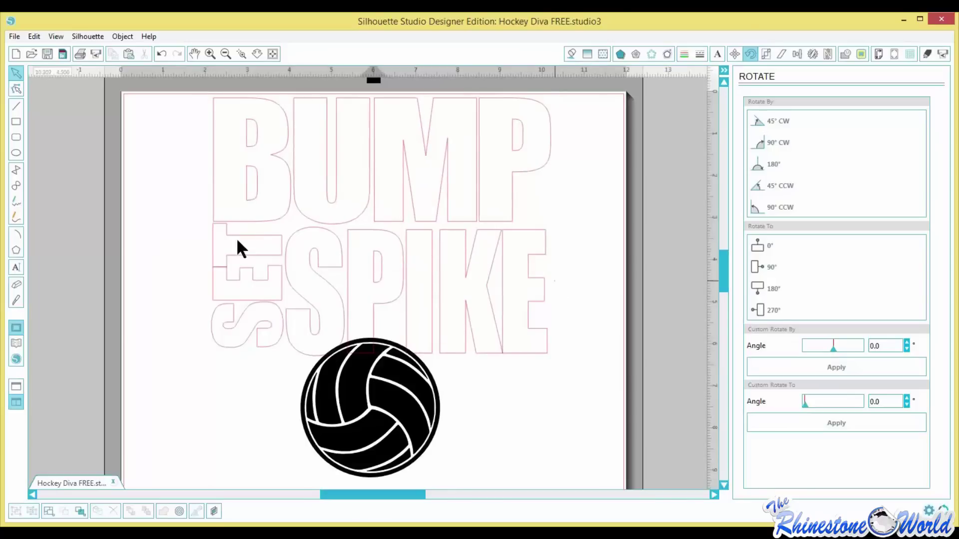
Lower the upper edge of SET to the top of SPIKE and shift BUMP down close above both words.
{"action": "left_click", "coordinate": [242, 239]}
{"action": "left_click_drag", "start_coordinate": [246, 218], "coordinate": [254, 228]}
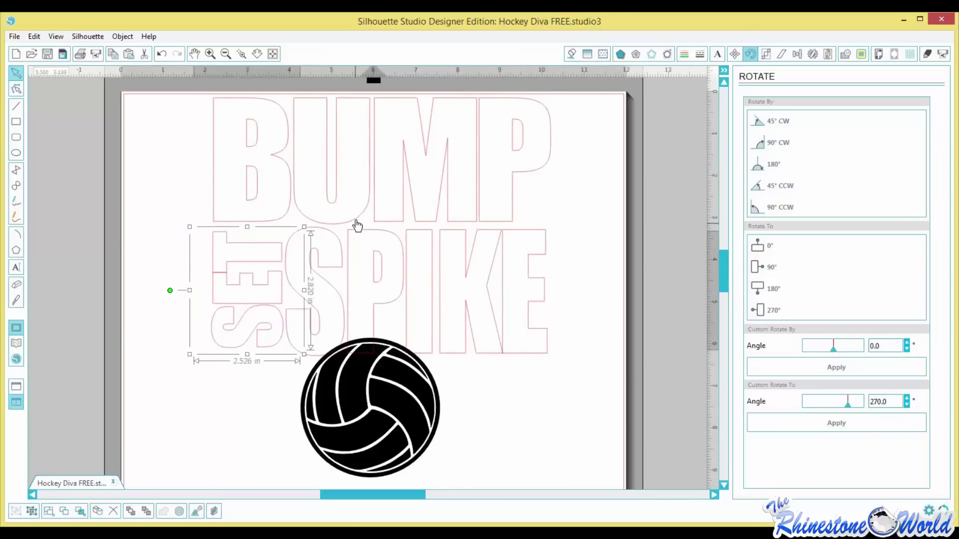
{"action": "left_click", "coordinate": [358, 229]}
{"action": "left_click_drag", "start_coordinate": [357, 229], "coordinate": [356, 230]}
{"action": "left_click", "coordinate": [258, 234]}
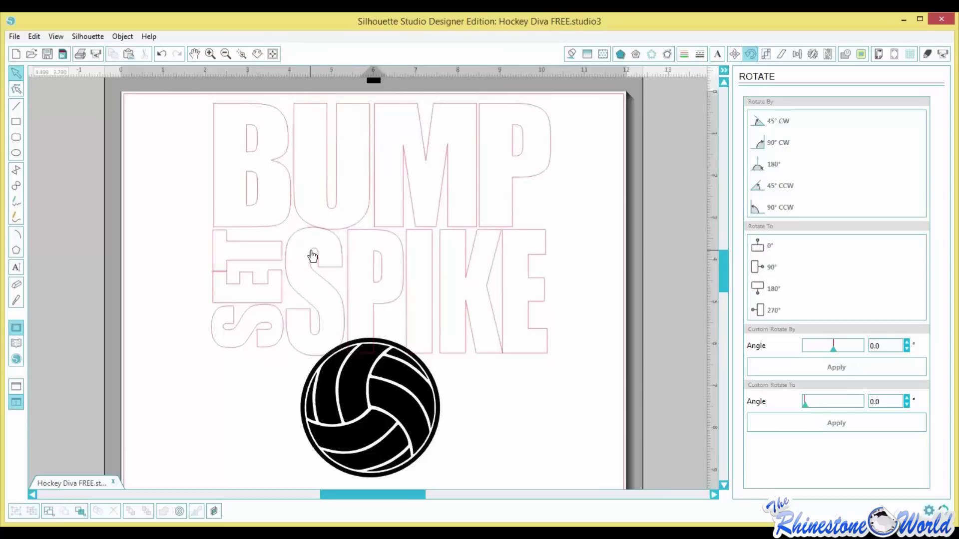
Stretch the lower end of SET down to line up with the bottom of SPIKE.
{"action": "left_click", "coordinate": [280, 348]}
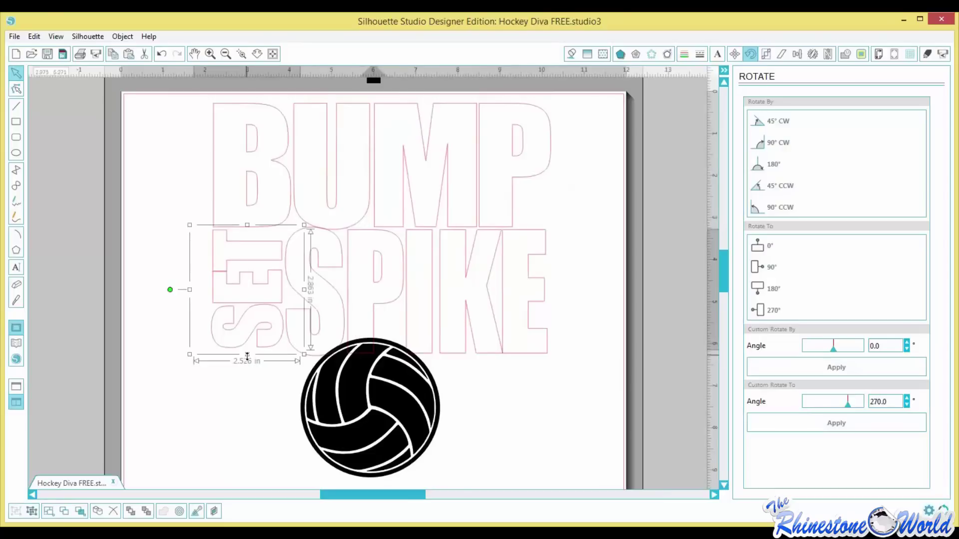
{"action": "left_click_drag", "start_coordinate": [247, 355], "coordinate": [248, 363]}
{"action": "left_click", "coordinate": [257, 384]}
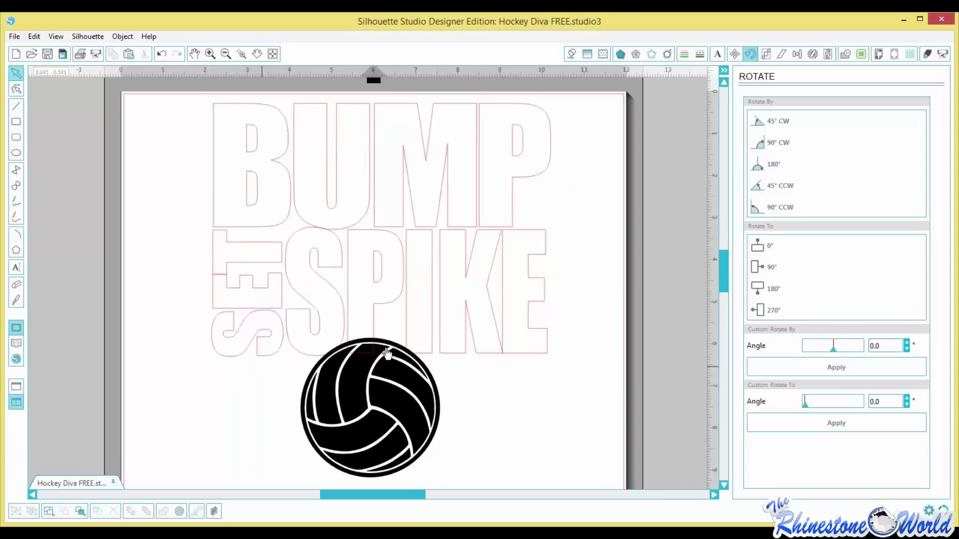
Lower the upper edge of SPIKE slightly to widen the gap beneath BUMP.
{"action": "scroll", "coordinate": [422, 372], "scroll_direction": "down", "scroll_amount": 1}
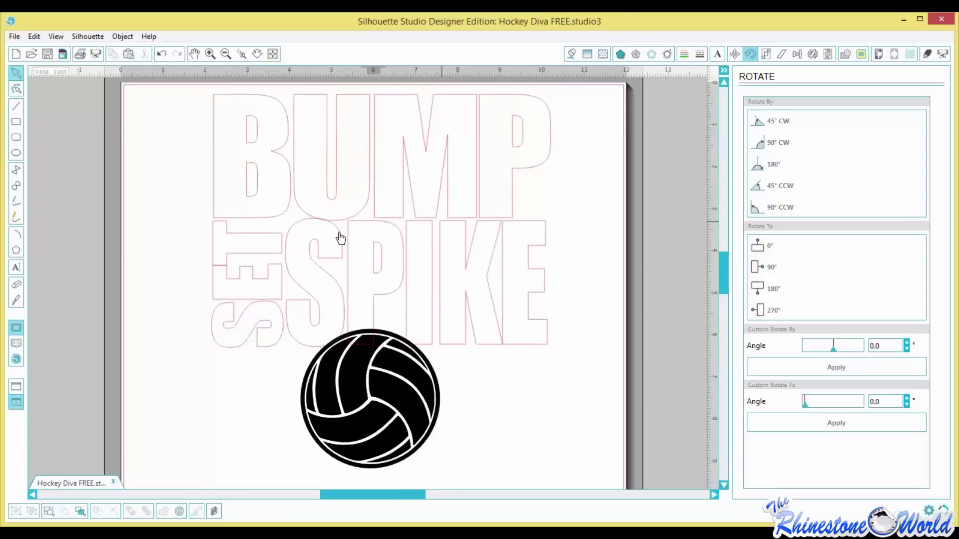
{"action": "left_click", "coordinate": [362, 218]}
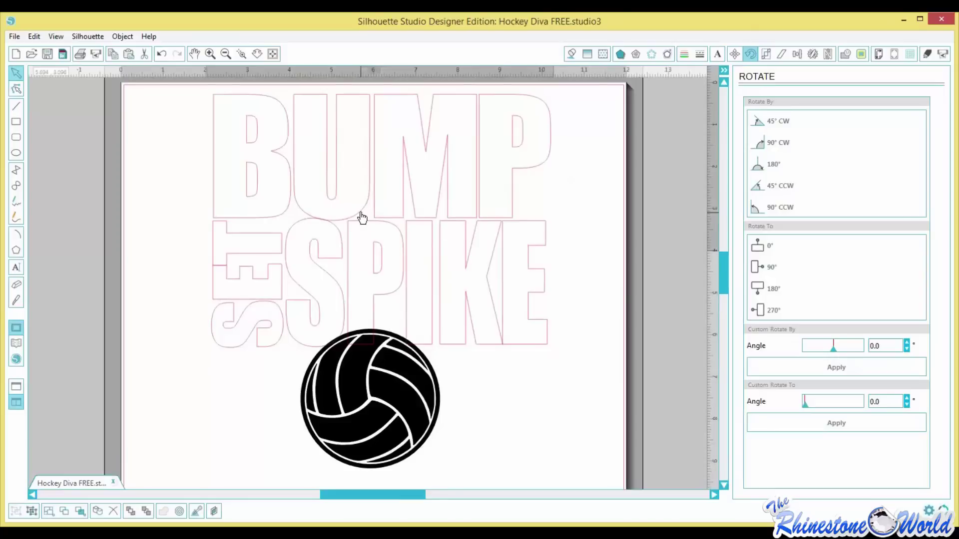
{"action": "left_click", "coordinate": [364, 220]}
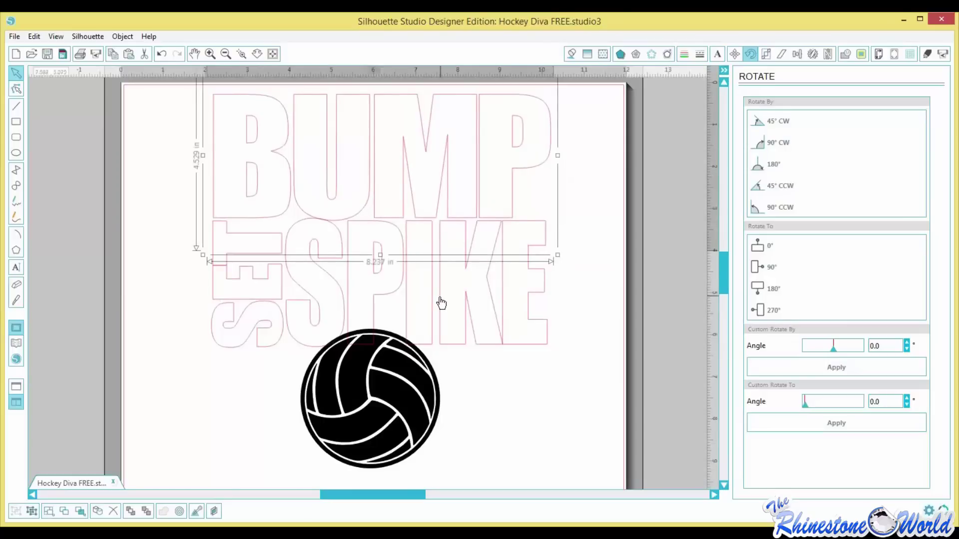
{"action": "left_click", "coordinate": [396, 228]}
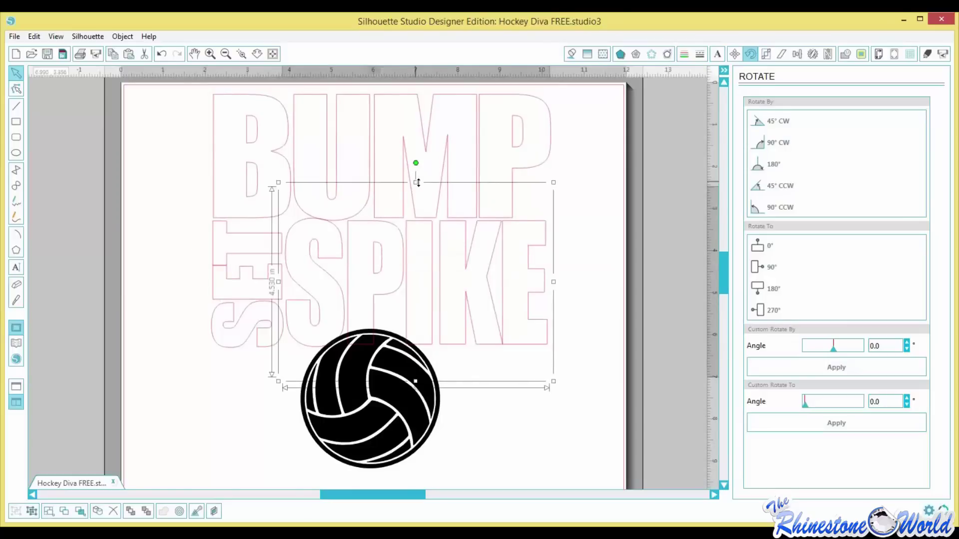
{"action": "left_click_drag", "start_coordinate": [415, 182], "coordinate": [415, 184]}
Group BUMP, SPIKE and SET into one object and convert it to a path.
{"action": "left_click", "coordinate": [514, 175], "text": "shift"}
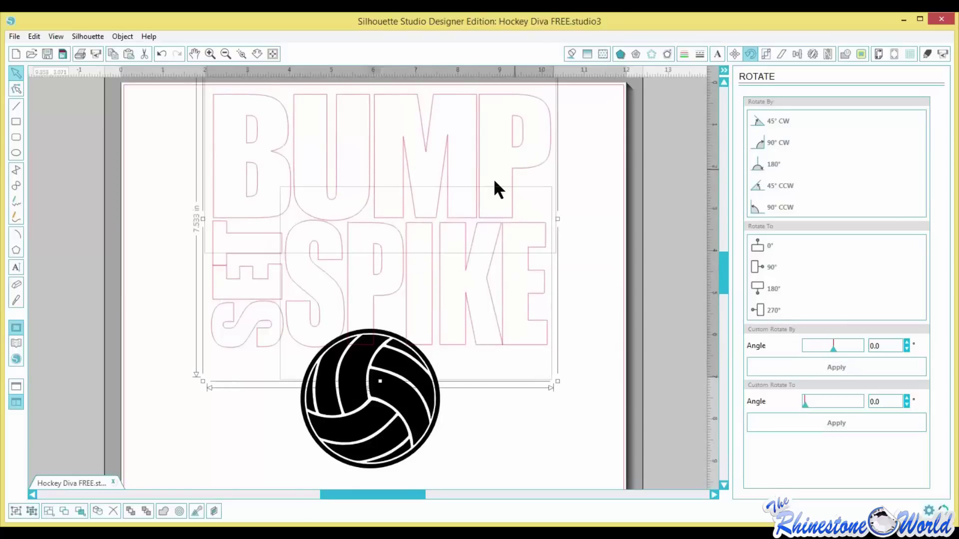
{"action": "left_click", "coordinate": [270, 284], "text": "shift"}
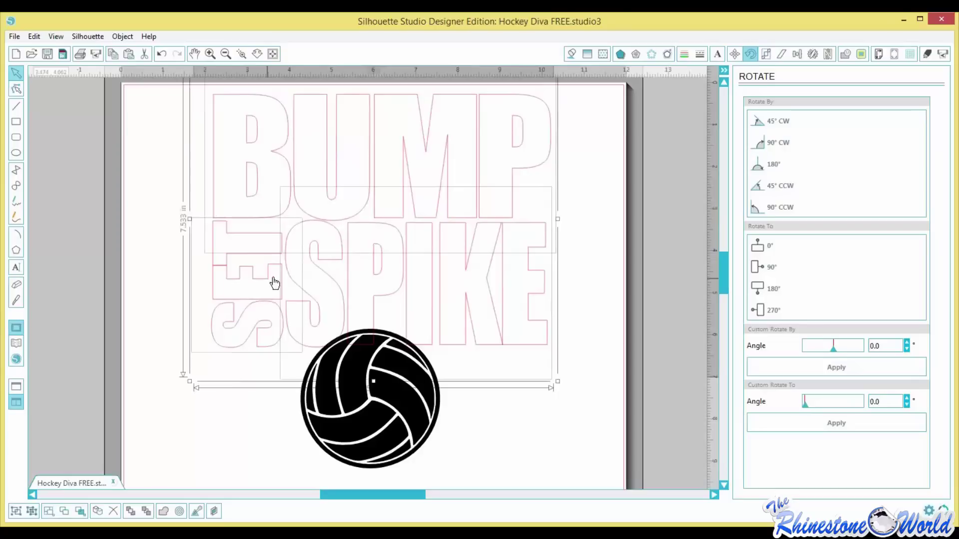
{"action": "left_click_drag", "start_coordinate": [269, 284], "coordinate": [274, 289]}
{"action": "key", "text": "ctrl+shift+k"}
{"action": "left_click", "coordinate": [276, 288]}
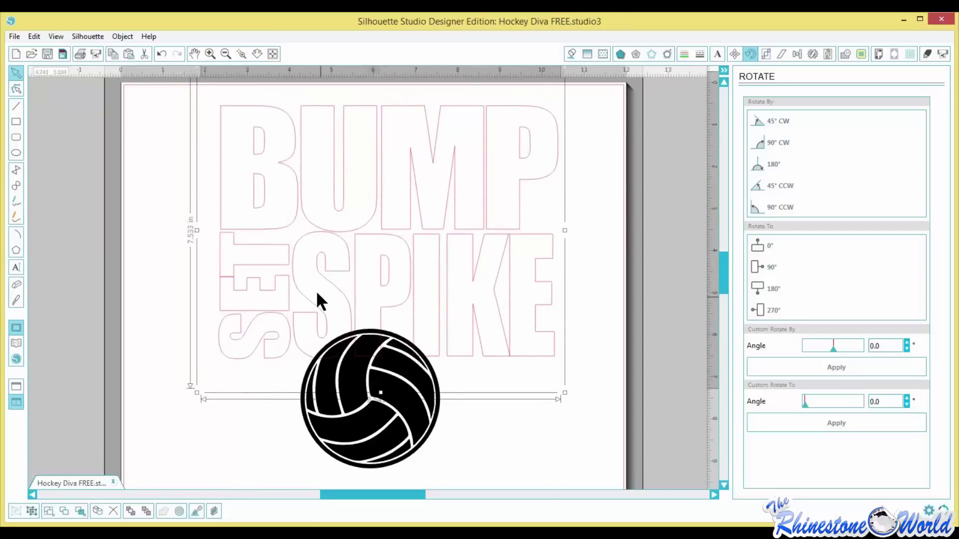
{"action": "left_click", "coordinate": [124, 37]}
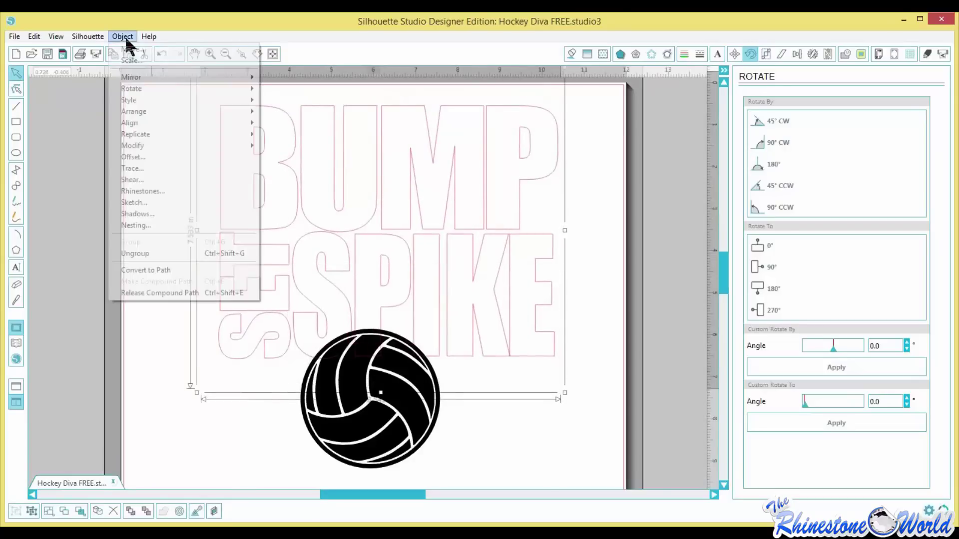
{"action": "left_click", "coordinate": [155, 269]}
Enlarge the grouped words proportionally to about 9.5 in wide by 7.1 in tall and place them in the upper part of the page.
{"action": "left_click_drag", "start_coordinate": [348, 274], "coordinate": [300, 353]}
{"action": "left_click_drag", "start_coordinate": [514, 184], "coordinate": [554, 151]}
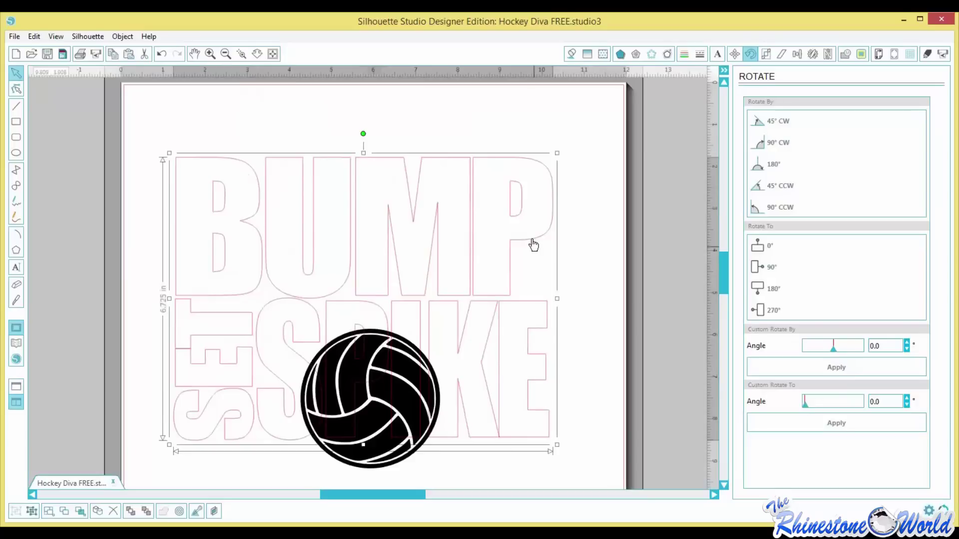
{"action": "left_click_drag", "start_coordinate": [547, 192], "coordinate": [488, 231]}
{"action": "left_click_drag", "start_coordinate": [529, 122], "coordinate": [578, 100]}
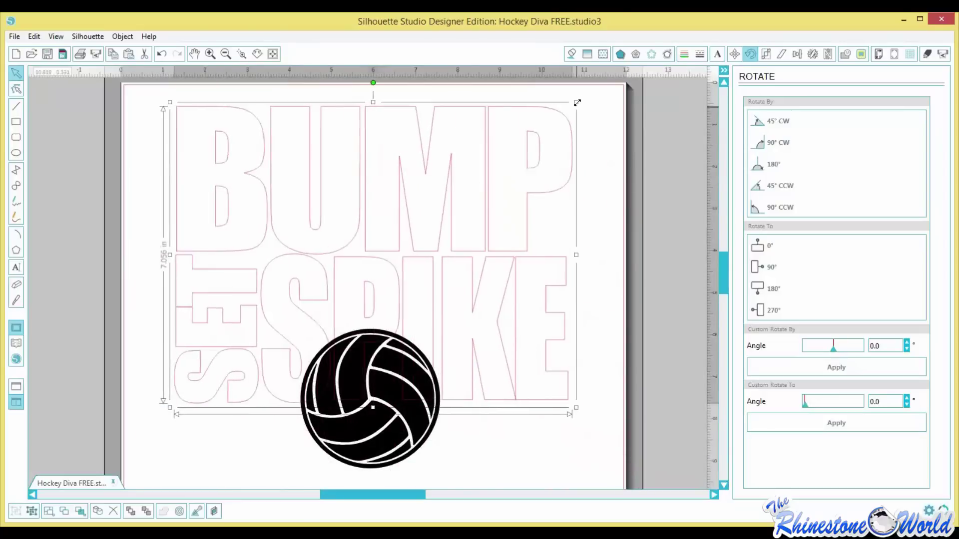
{"action": "left_click", "coordinate": [601, 147]}
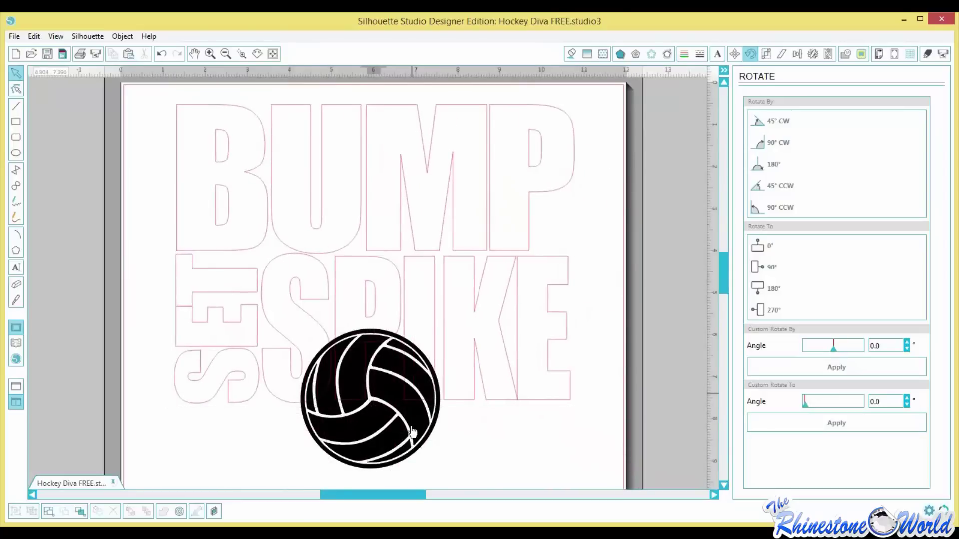
Move the volleyball up over the middle of the words.
{"action": "left_click_drag", "start_coordinate": [413, 392], "coordinate": [440, 211]}
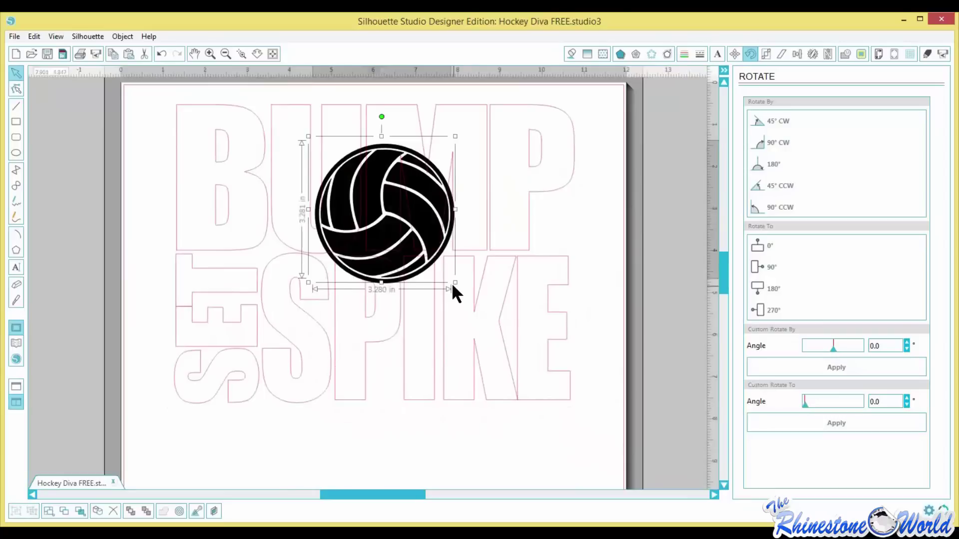
{"action": "left_click", "coordinate": [519, 258]}
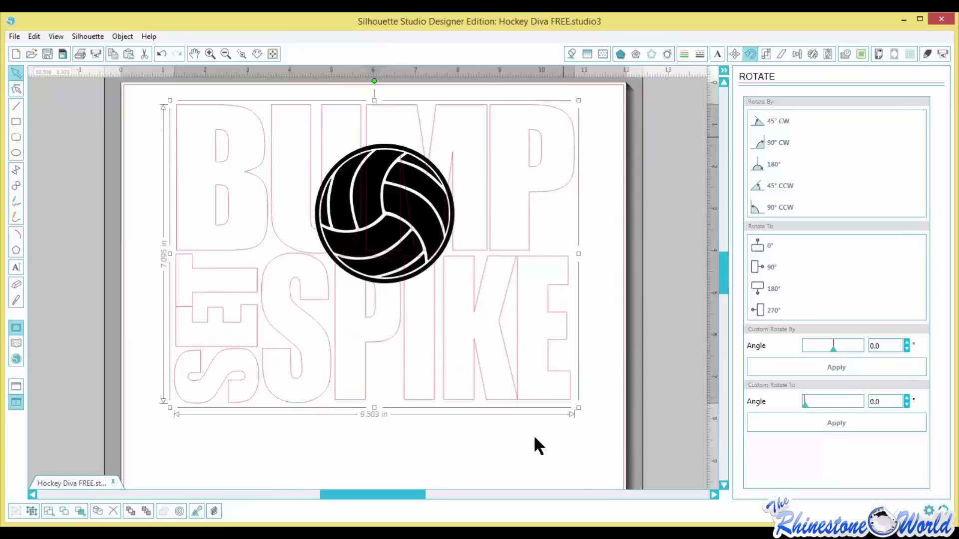
{"action": "left_click", "coordinate": [504, 425]}
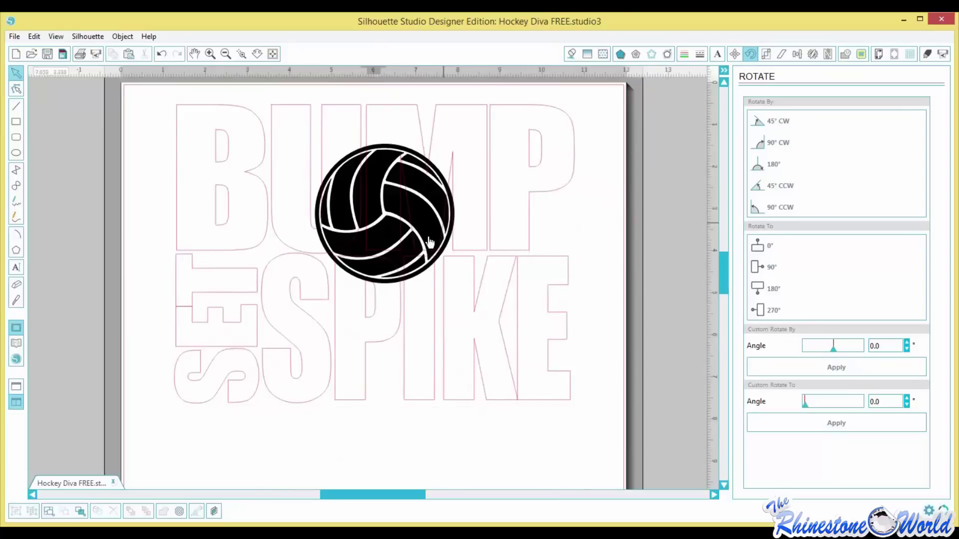
Fill the grouped words with yellow (FFF505) and make their outline transparent.
{"action": "left_click", "coordinate": [488, 218]}
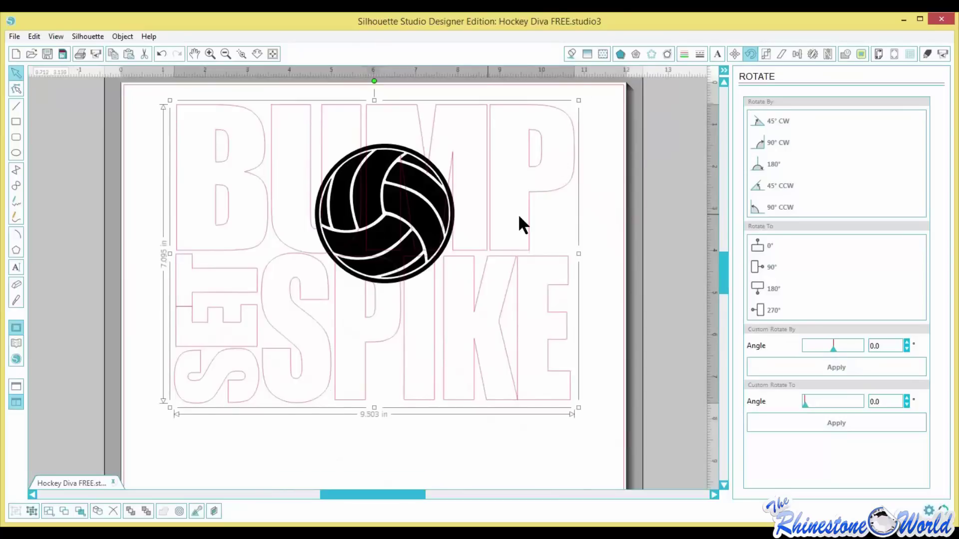
{"action": "left_click", "coordinate": [571, 54]}
{"action": "left_click", "coordinate": [799, 190]}
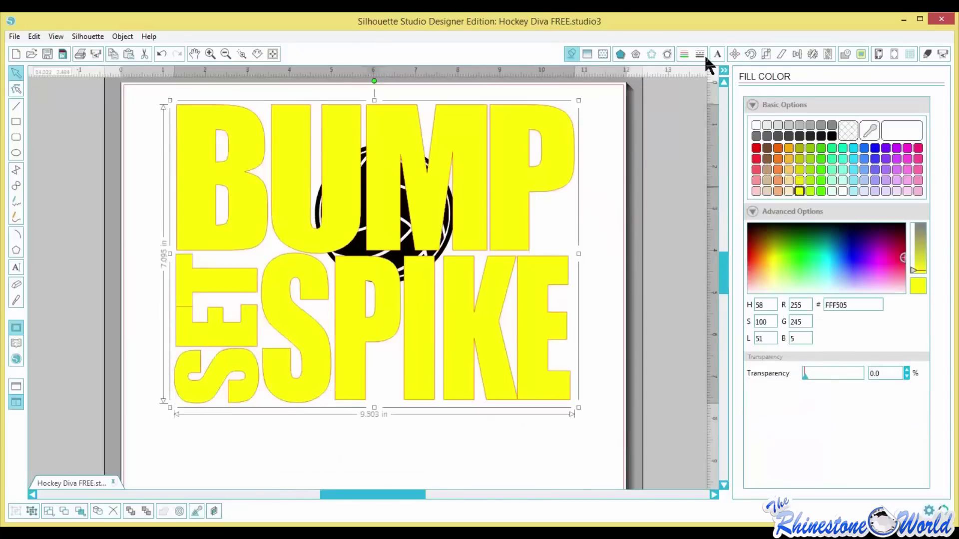
{"action": "left_click", "coordinate": [685, 53]}
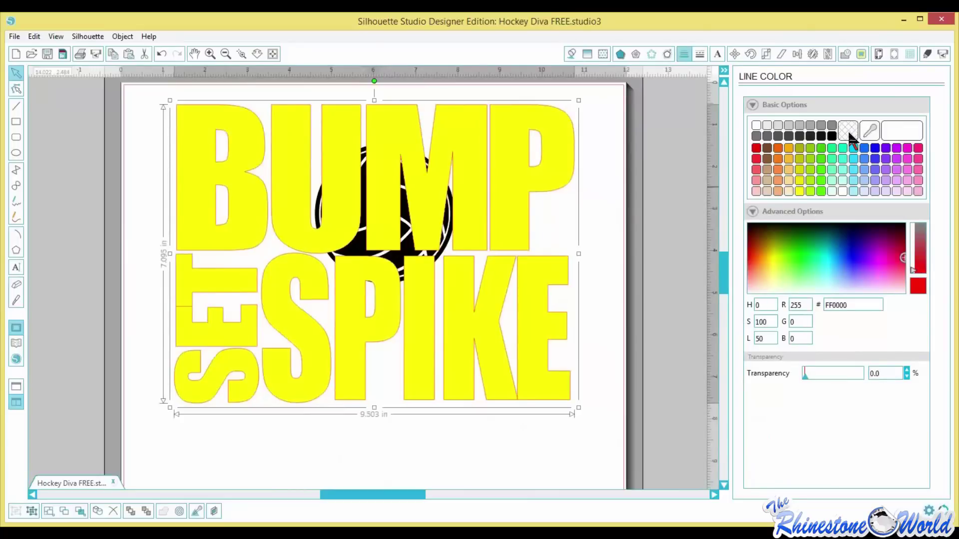
{"action": "left_click", "coordinate": [848, 131]}
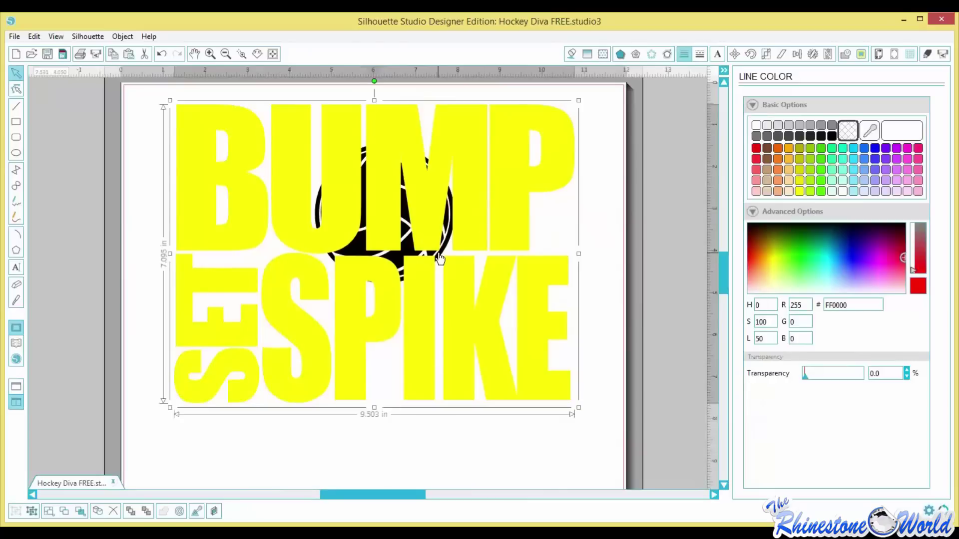
Send the words behind the volleyball and enlarge the ball to about 6.42 in wide over the middle of the words.
{"action": "right_click", "coordinate": [469, 238]}
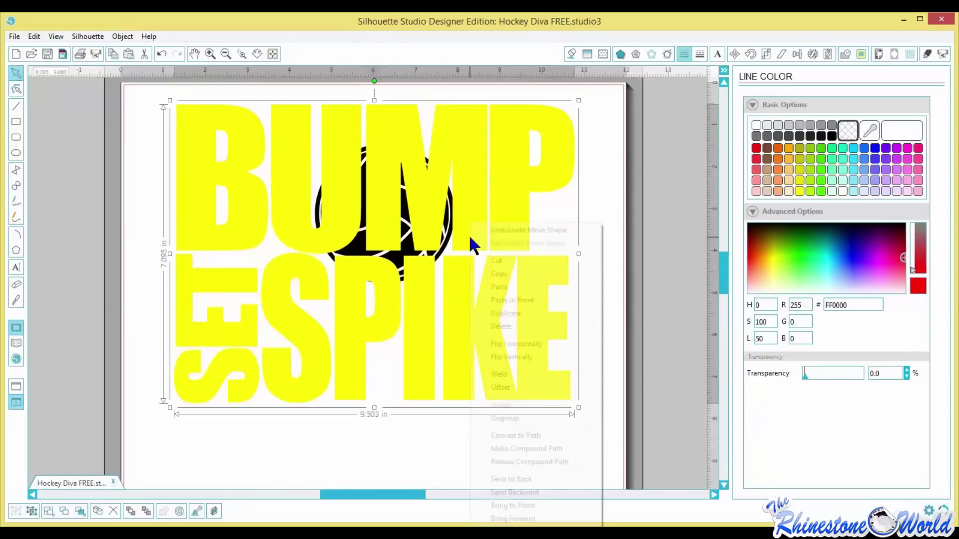
{"action": "left_click", "coordinate": [516, 481]}
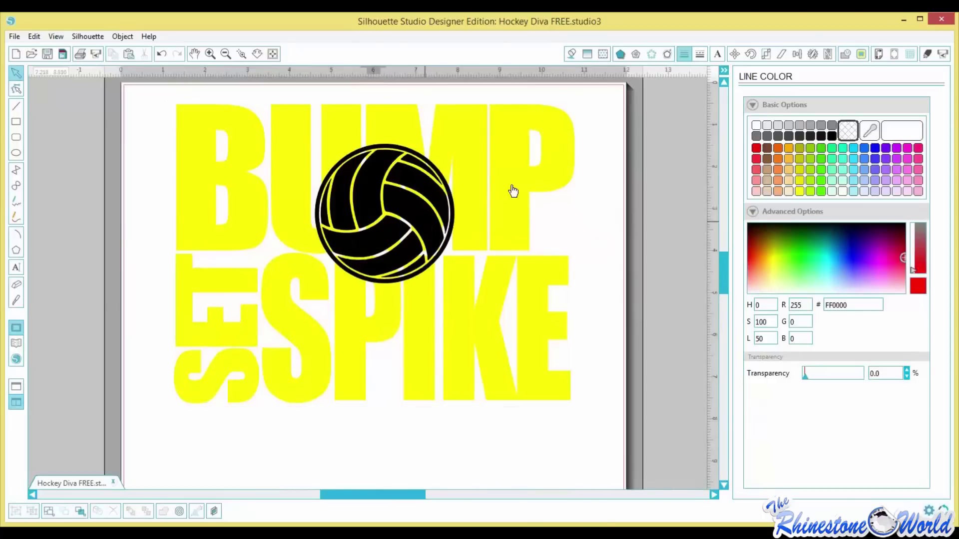
{"action": "left_click_drag", "start_coordinate": [414, 228], "coordinate": [510, 191]}
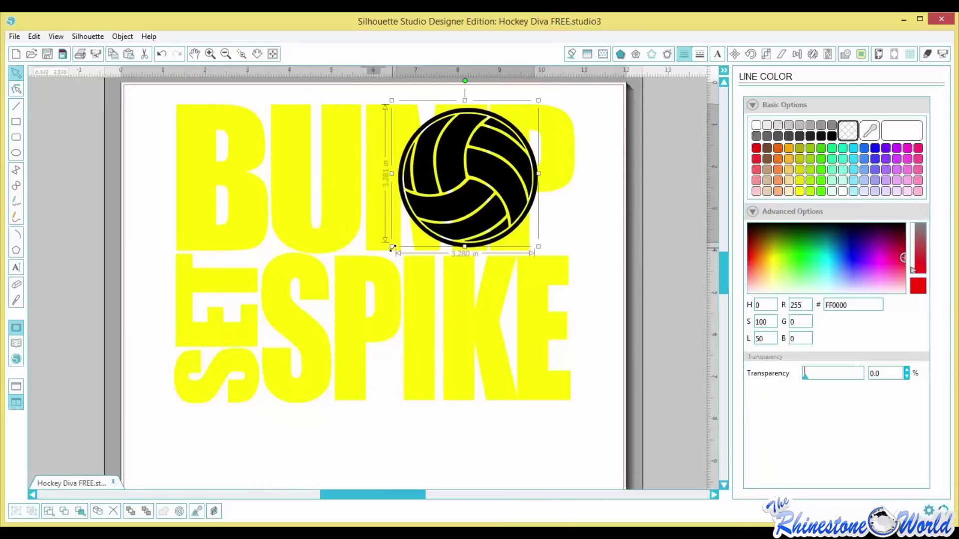
{"action": "left_click_drag", "start_coordinate": [392, 248], "coordinate": [257, 399]}
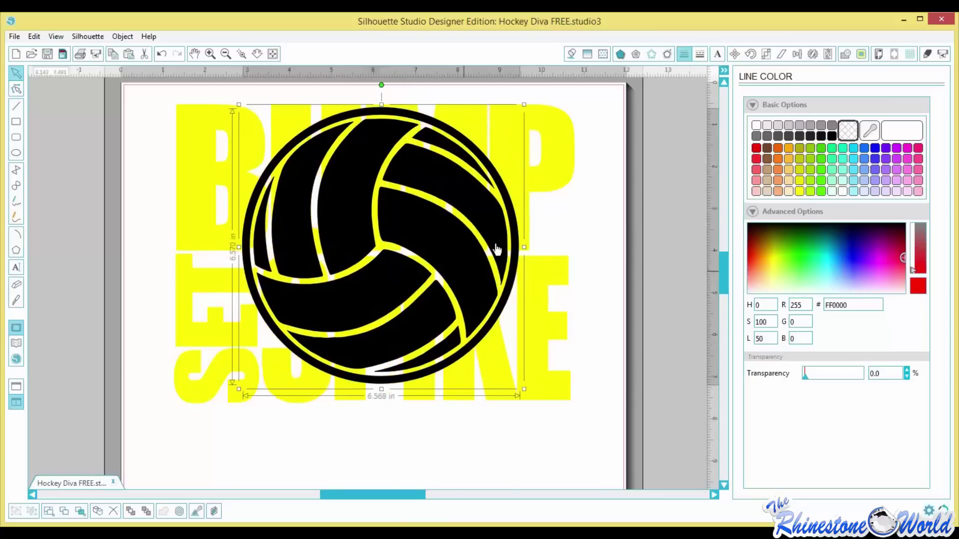
{"action": "left_click_drag", "start_coordinate": [523, 105], "coordinate": [516, 111]}
{"action": "left_click_drag", "start_coordinate": [475, 218], "coordinate": [465, 214]}
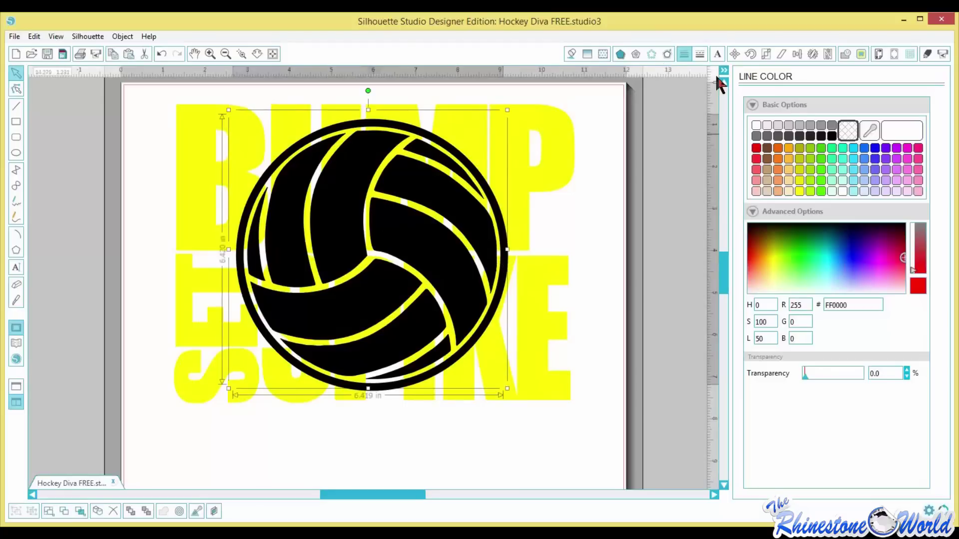
Offset the selected volleyball outline by 0.06 in.
{"action": "left_click", "coordinate": [664, 51]}
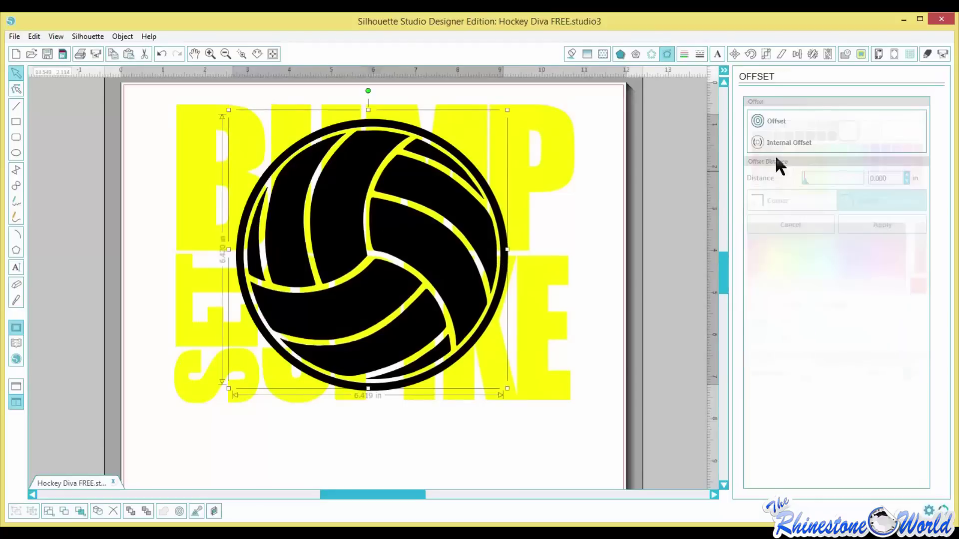
{"action": "left_click", "coordinate": [779, 125]}
{"action": "left_click_drag", "start_coordinate": [875, 178], "coordinate": [903, 179]}
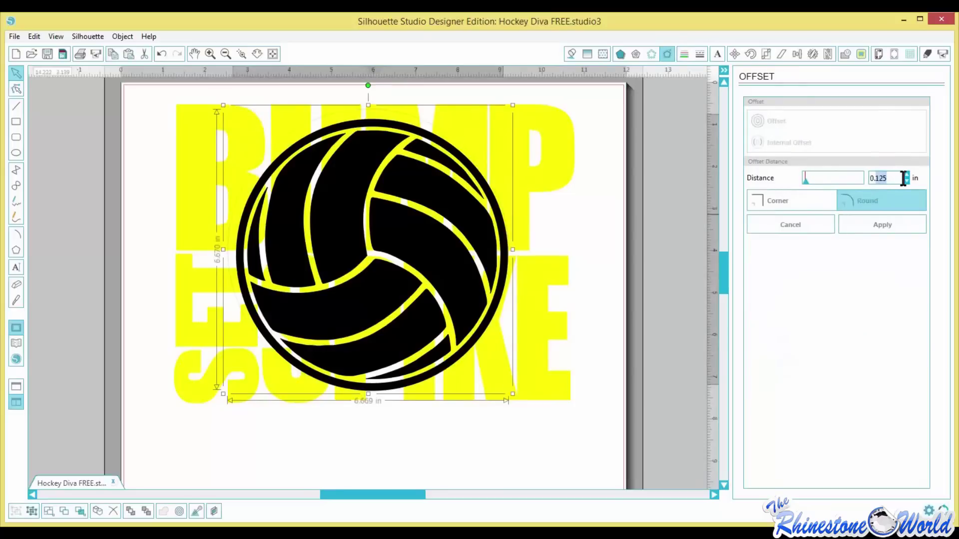
{"action": "type", "text": "06"}
{"action": "left_click", "coordinate": [452, 143]}
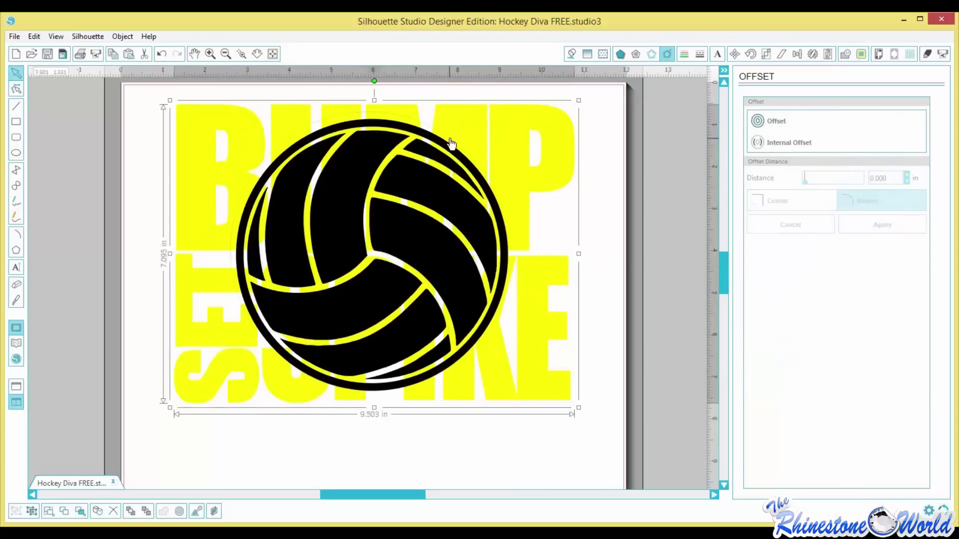
{"action": "left_click", "coordinate": [461, 148]}
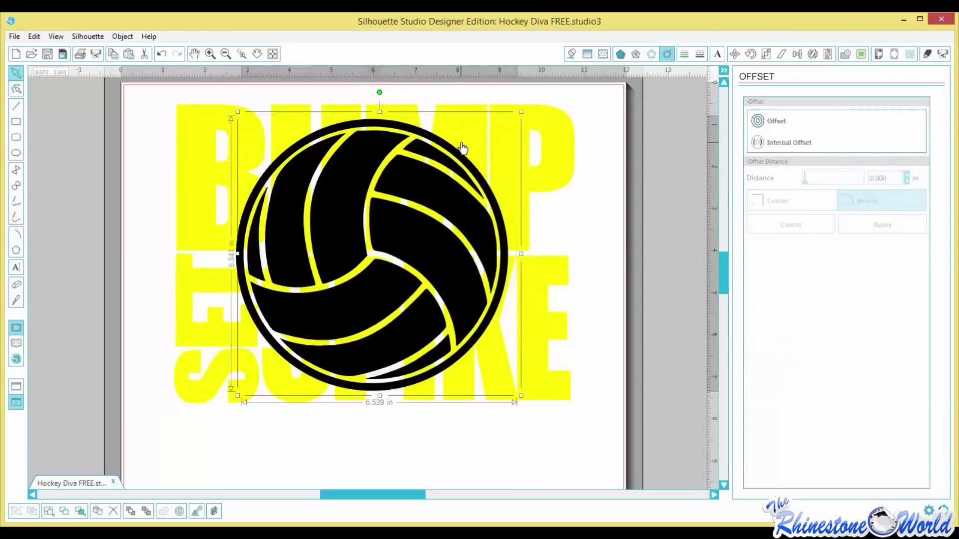
{"action": "left_click", "coordinate": [462, 148]}
{"action": "left_click", "coordinate": [479, 220]}
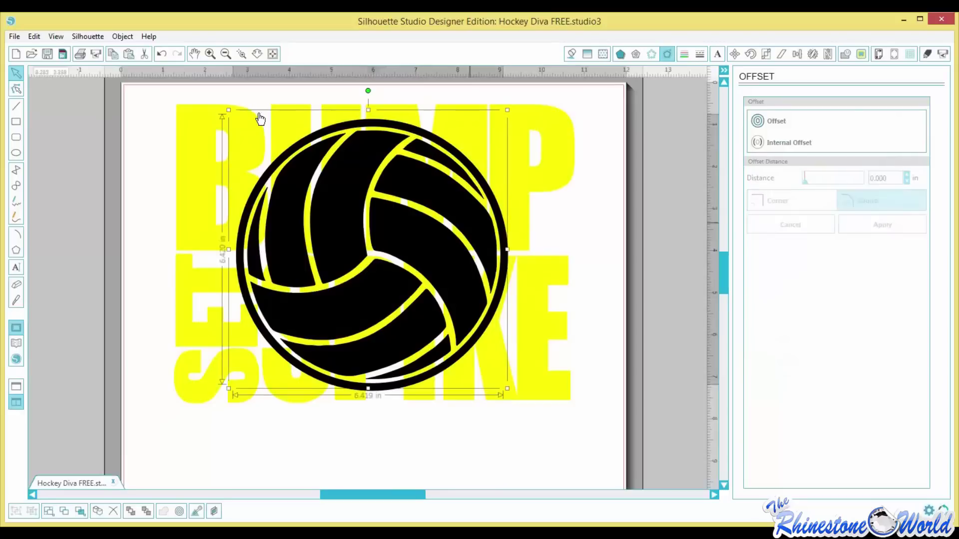
{"action": "left_click", "coordinate": [121, 41]}
{"action": "left_click", "coordinate": [181, 272]}
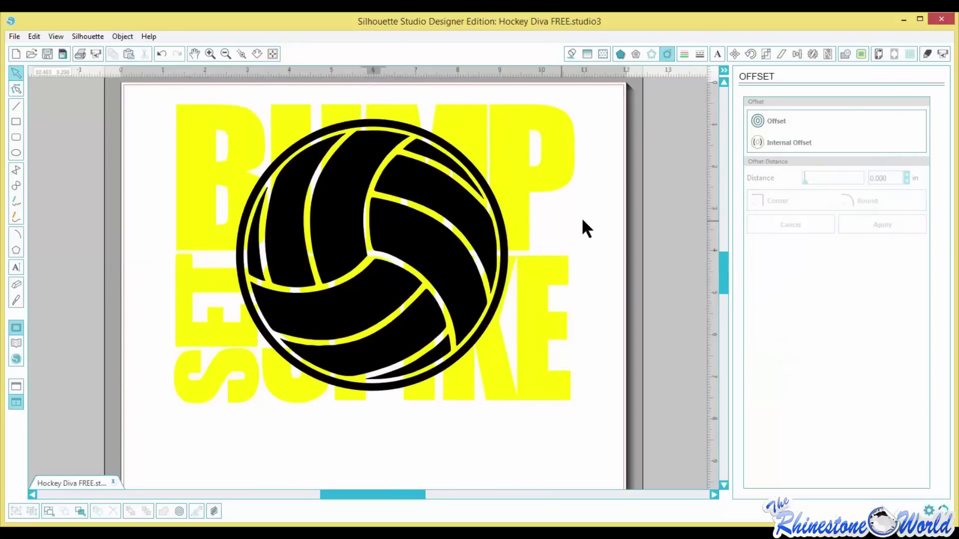
Select the full black volleyball and offset it by 0.06 in with round corners.
{"action": "left_click", "coordinate": [494, 231]}
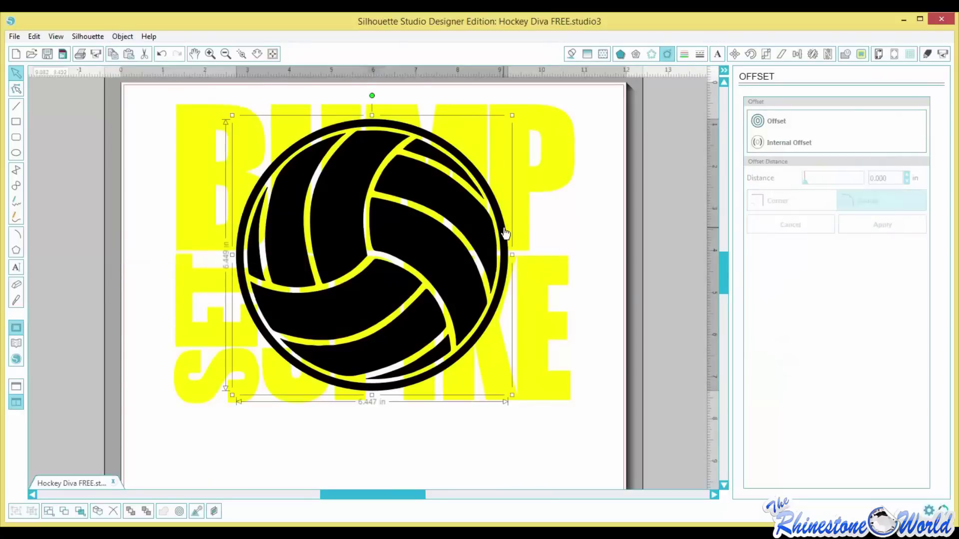
{"action": "left_click", "coordinate": [759, 122]}
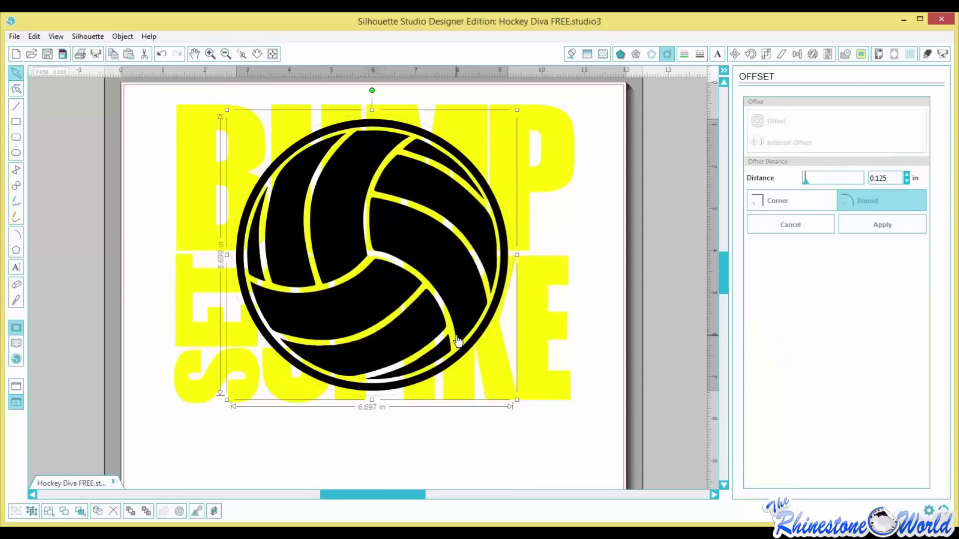
{"action": "left_click", "coordinate": [875, 178]}
{"action": "left_click", "coordinate": [895, 177], "text": "shift"}
{"action": "type", "text": "06"}
{"action": "left_click", "coordinate": [865, 228]}
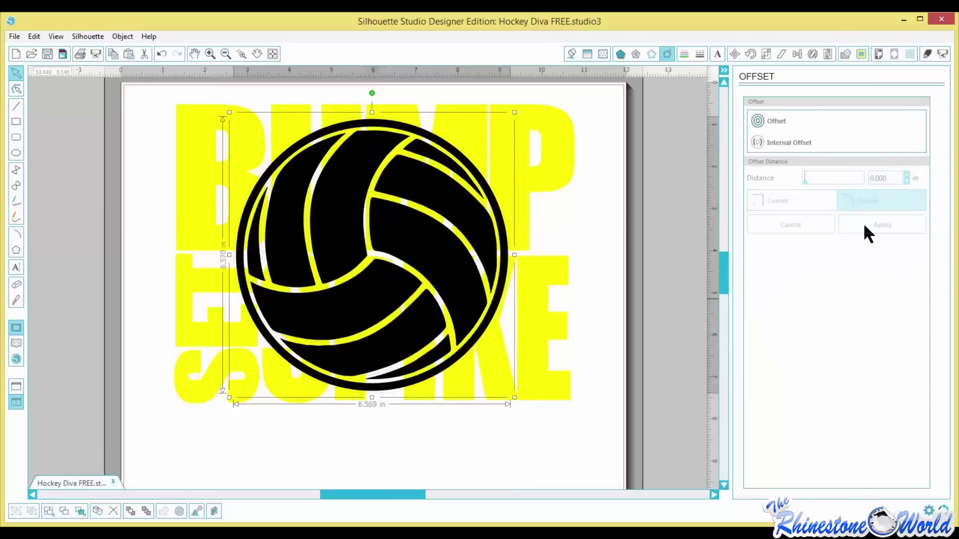
Add another 0.125 in offset around the volleyball's offset and undo the accidental move of the words.
{"action": "left_click", "coordinate": [755, 121]}
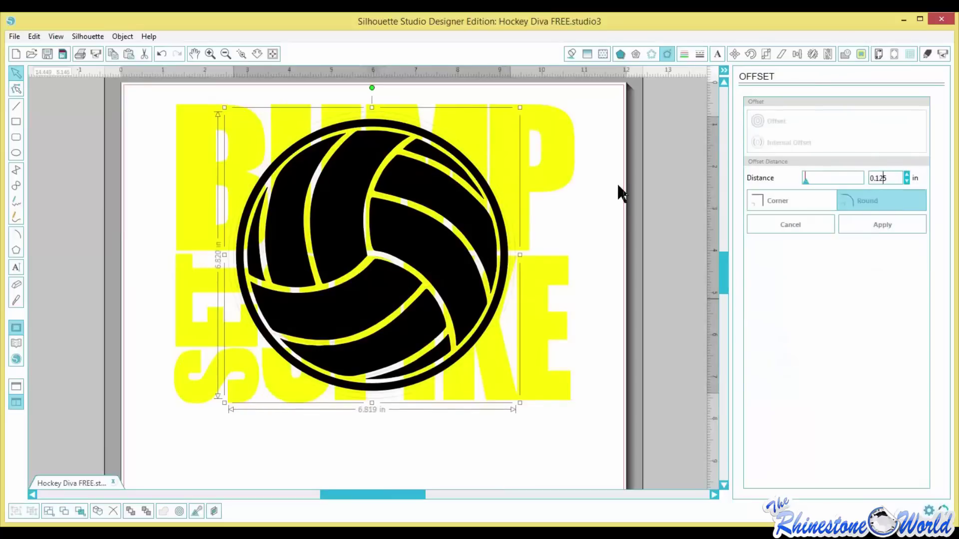
{"action": "left_click", "coordinate": [582, 221]}
{"action": "left_click", "coordinate": [516, 244]}
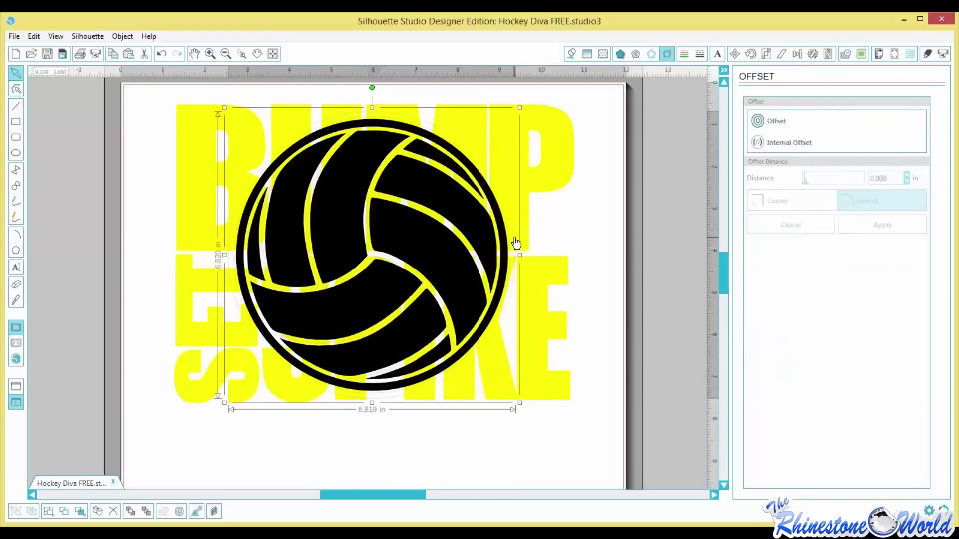
{"action": "left_click", "coordinate": [566, 231]}
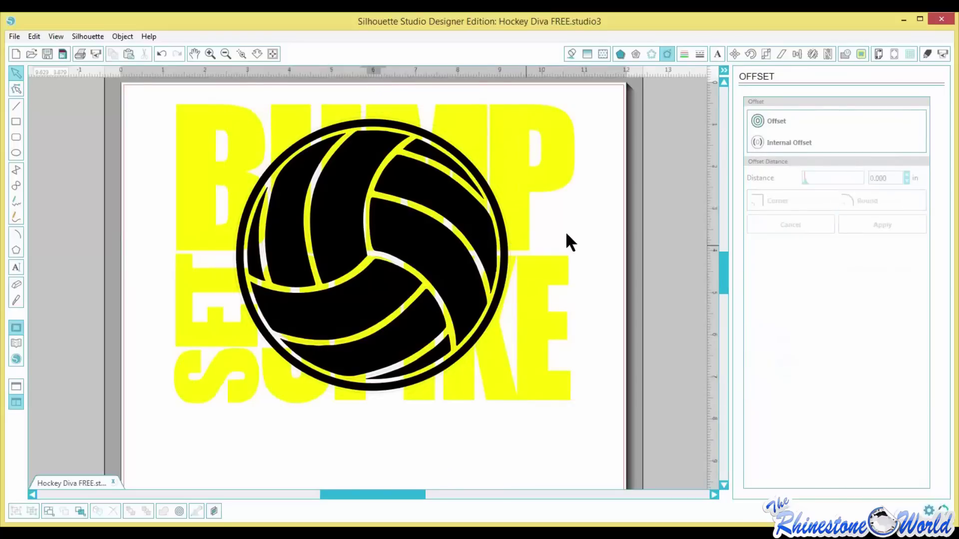
{"action": "mouse_move", "coordinate": [509, 248]}
{"action": "left_mouse_down"}
{"action": "mouse_move", "coordinate": [518, 265]}
{"action": "mouse_move", "coordinate": [518, 251]}
{"action": "left_mouse_up"}
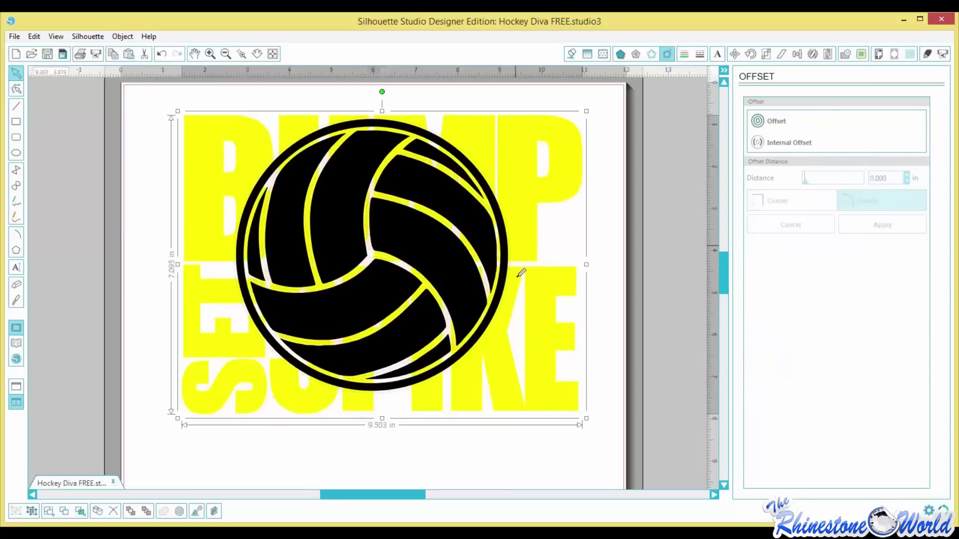
{"action": "key", "text": "ctrl+z"}
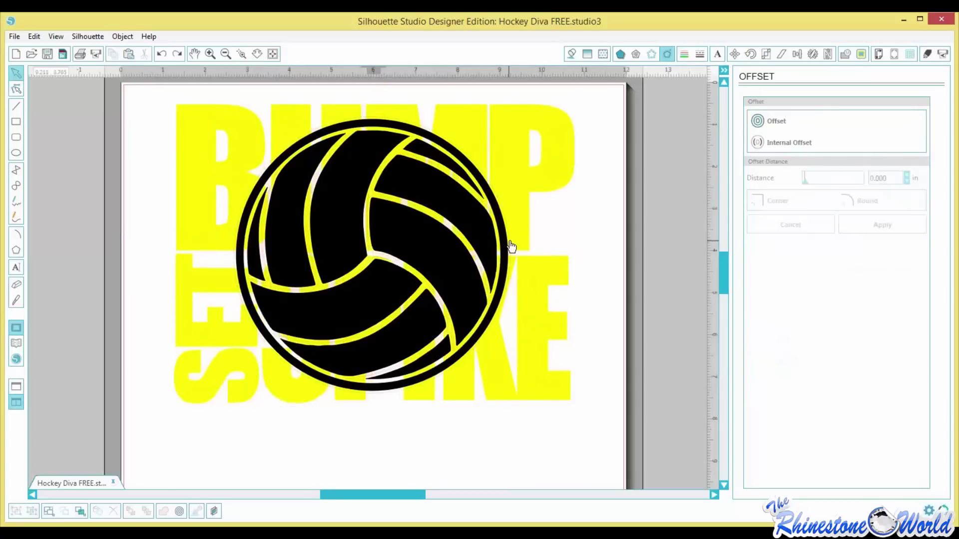
Try a 0.125 in offset around the volleyball, shrink it to about 6.65 in wide and undo these changes.
{"action": "left_click", "coordinate": [509, 248]}
{"action": "left_click", "coordinate": [503, 248]}
{"action": "left_click", "coordinate": [504, 248]}
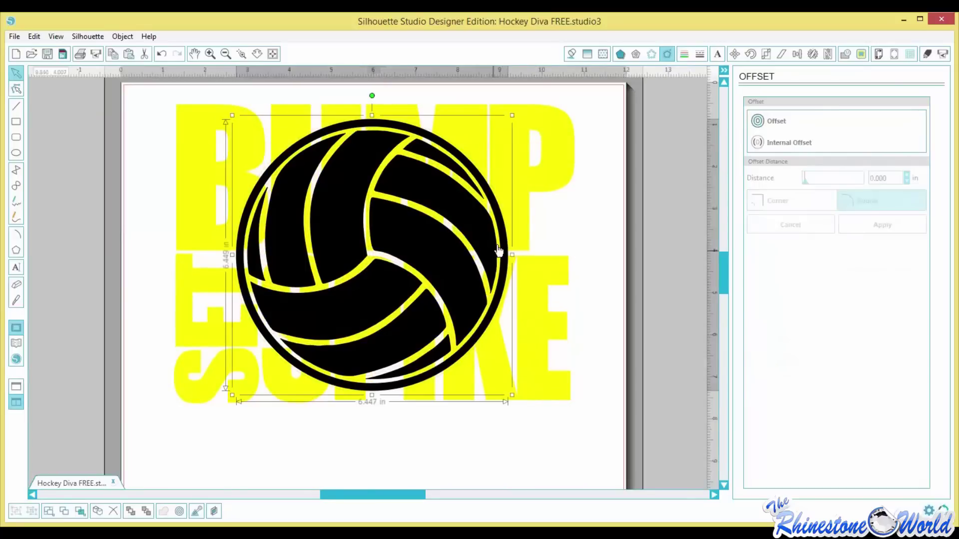
{"action": "left_click", "coordinate": [758, 120]}
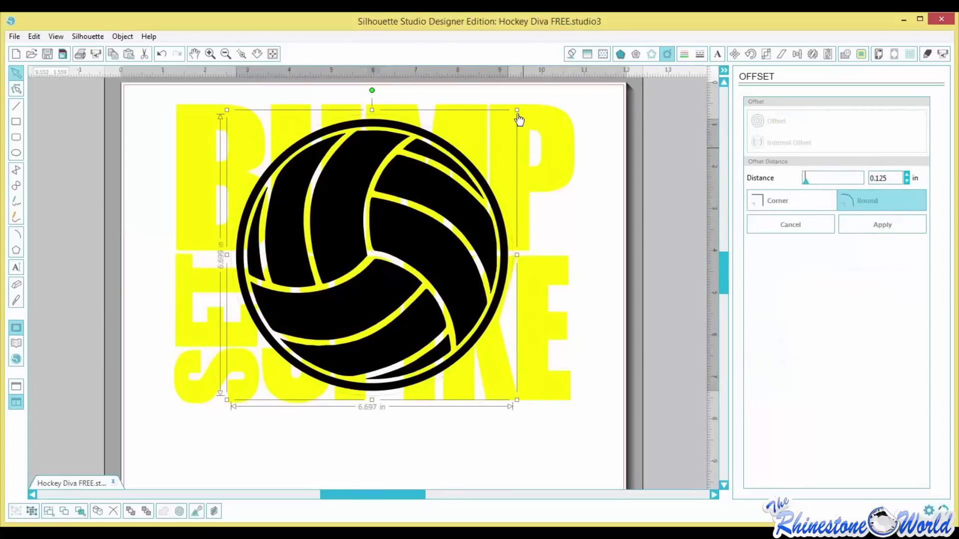
{"action": "left_click_drag", "start_coordinate": [514, 109], "coordinate": [513, 113]}
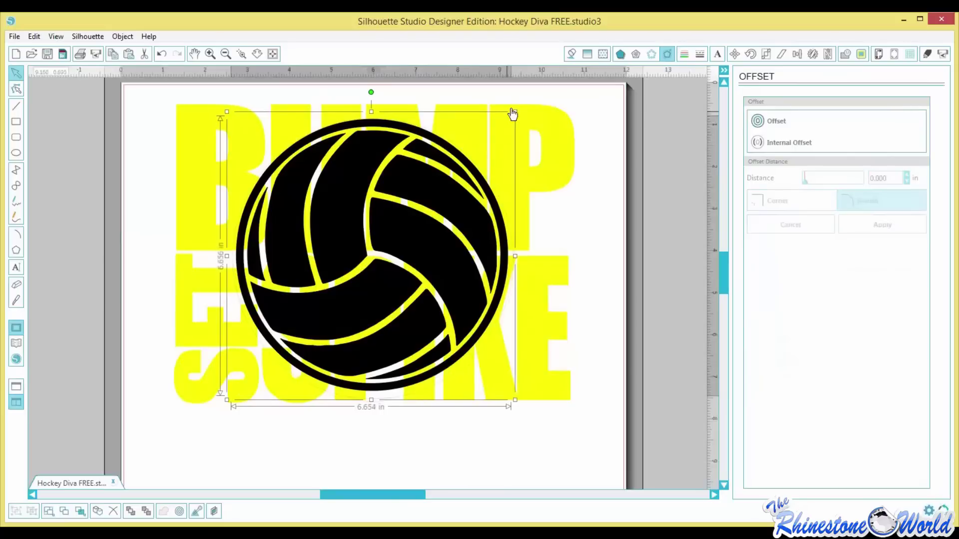
{"action": "key", "text": "ctrl+z"}
{"action": "key", "text": "ctrl+z"}
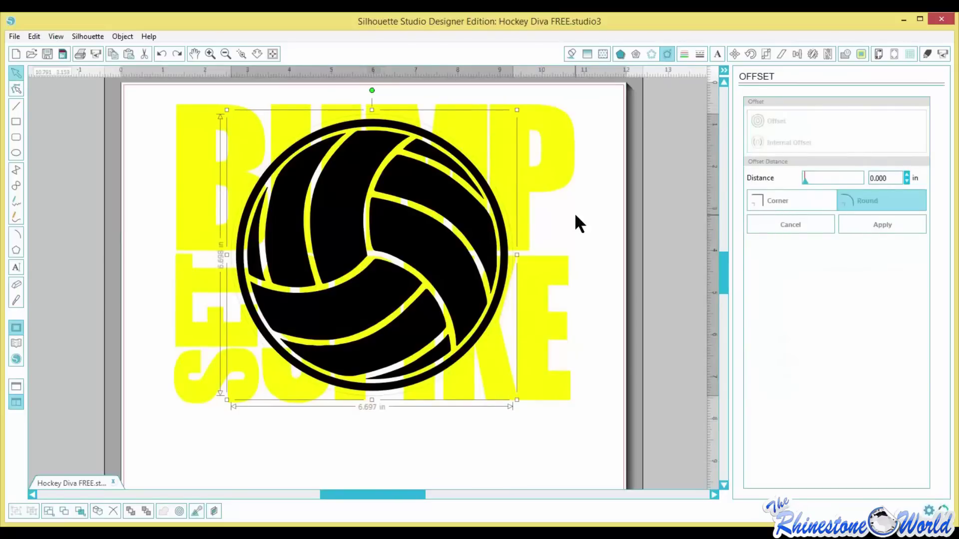
Delete the yellow words behind the volleyball and undo the deletion.
{"action": "left_click", "coordinate": [513, 225]}
{"action": "key", "text": "Delete"}
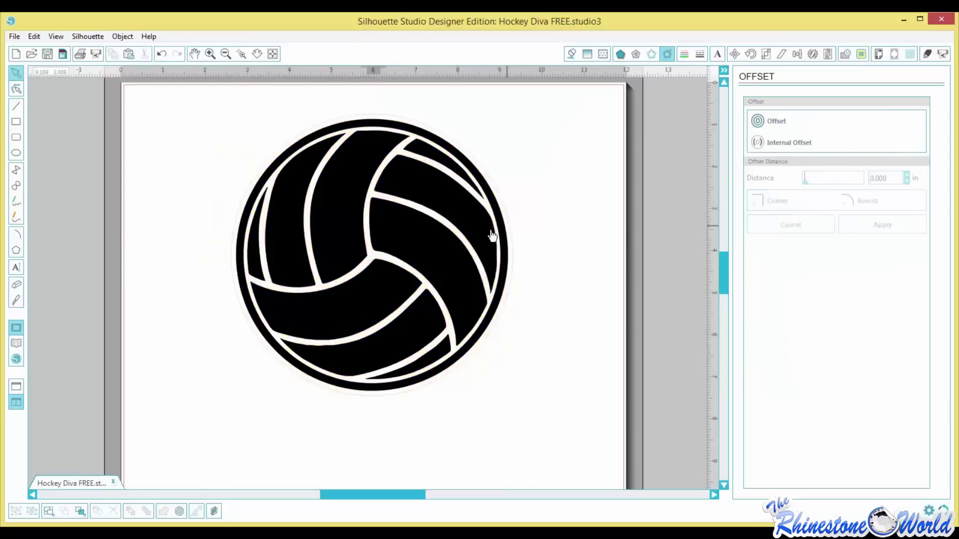
{"action": "key", "text": "ctrl+z"}
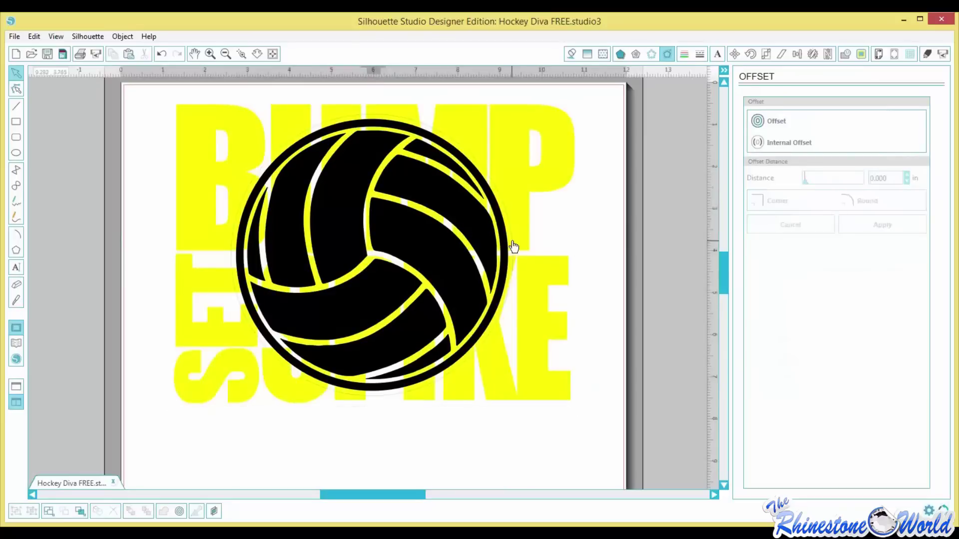
{"action": "left_click", "coordinate": [513, 245]}
{"action": "left_click", "coordinate": [506, 252]}
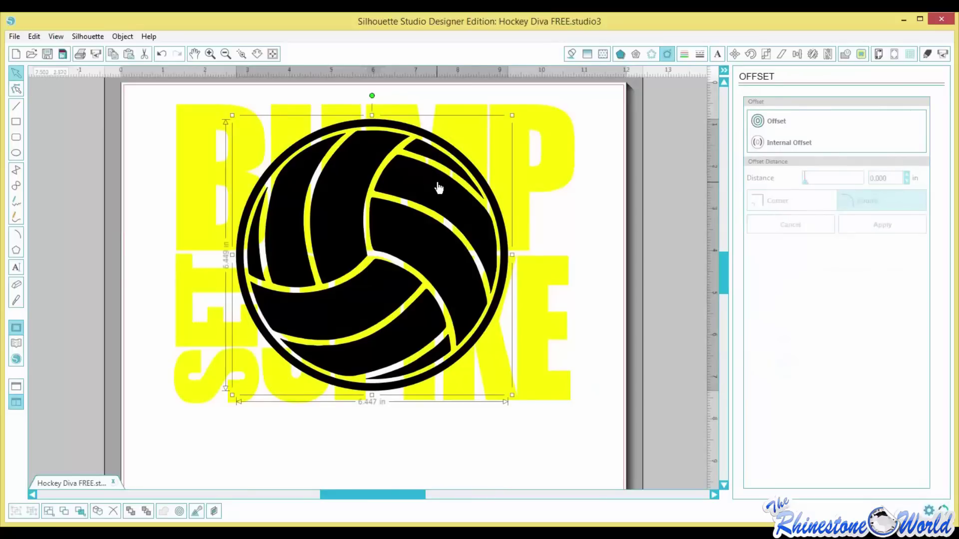
{"action": "left_click", "coordinate": [563, 221]}
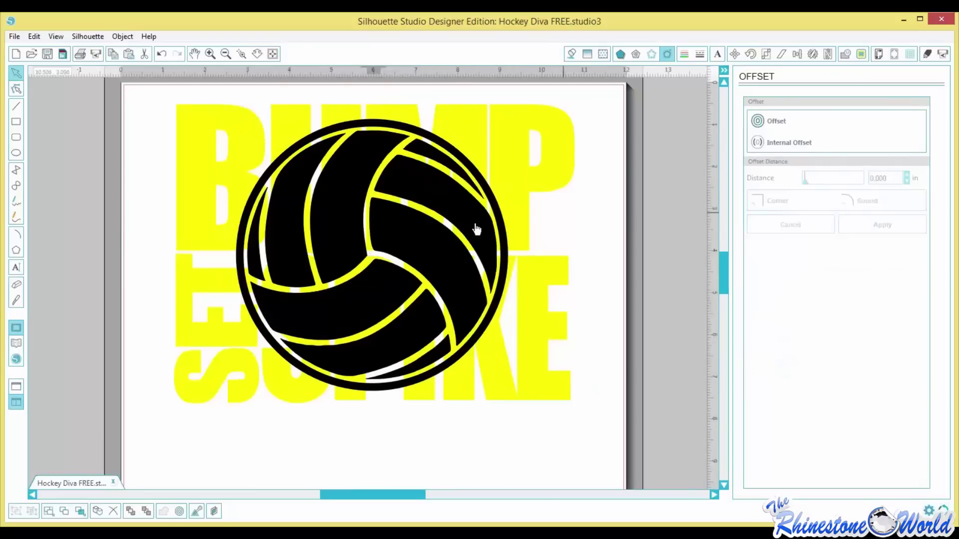
Offset the black volleyball by 0.04 in with round corners.
{"action": "left_click", "coordinate": [457, 200]}
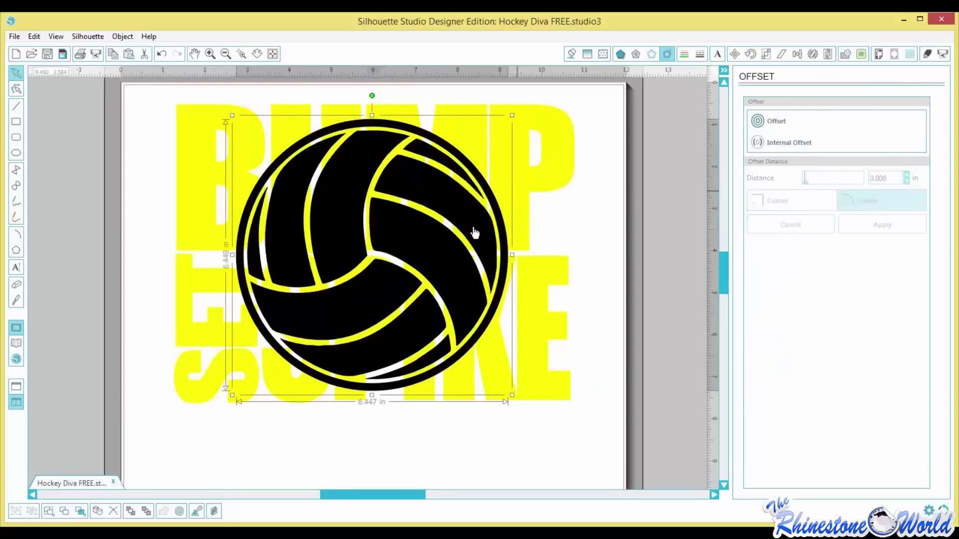
{"action": "left_click", "coordinate": [758, 121]}
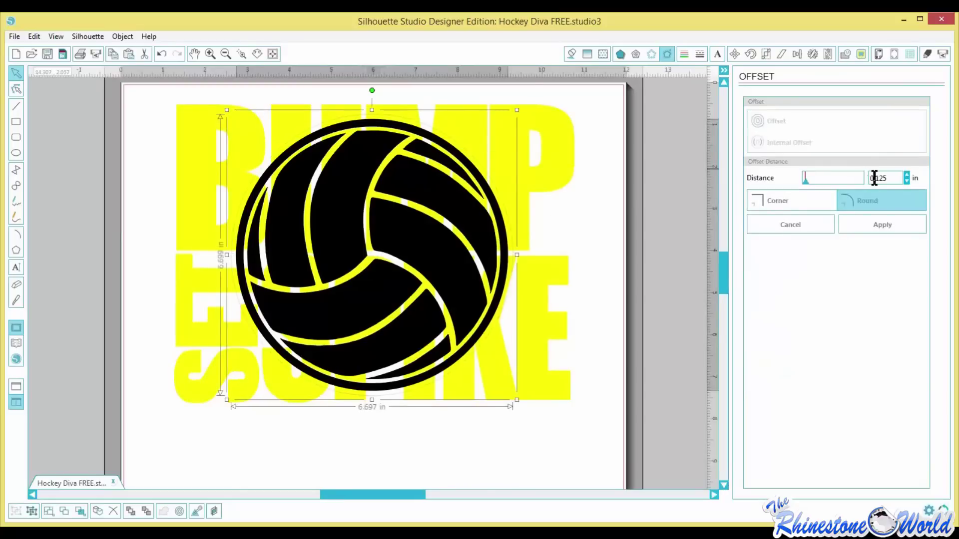
{"action": "left_click_drag", "start_coordinate": [874, 178], "coordinate": [902, 178]}
{"action": "type", "text": "04"}
{"action": "left_click", "coordinate": [899, 221]}
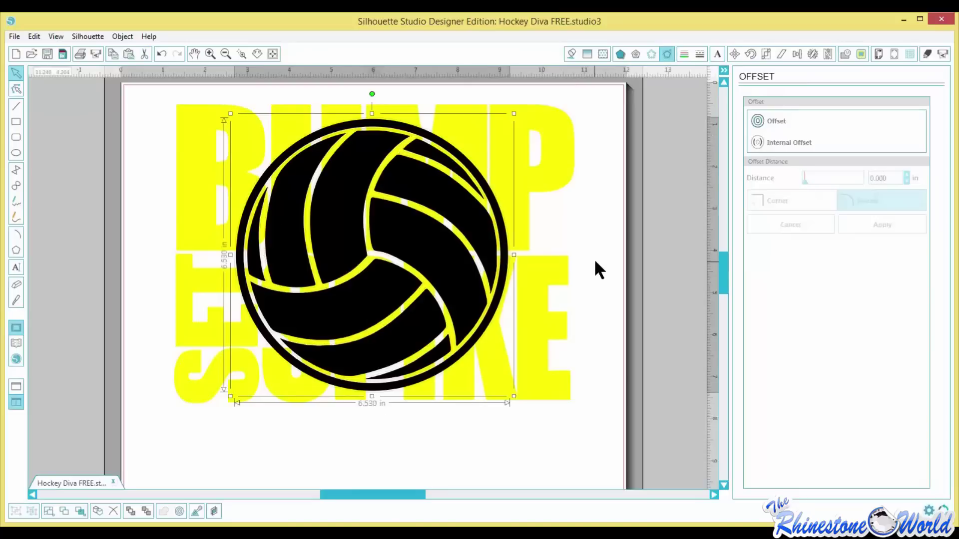
Fill the volleyball's offset shape with teal (00EFBF).
{"action": "left_click", "coordinate": [505, 225]}
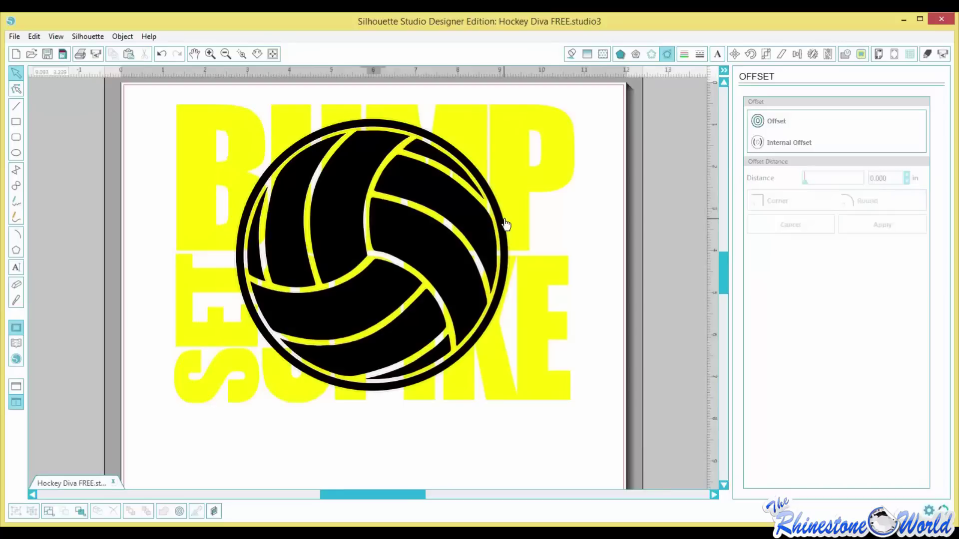
{"action": "left_click", "coordinate": [506, 225]}
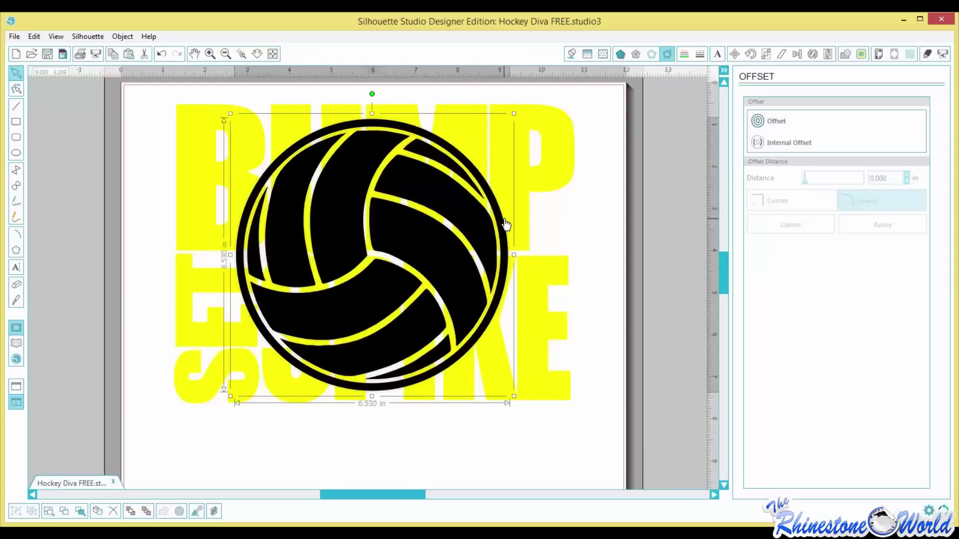
{"action": "left_click", "coordinate": [570, 54]}
{"action": "left_click", "coordinate": [843, 148]}
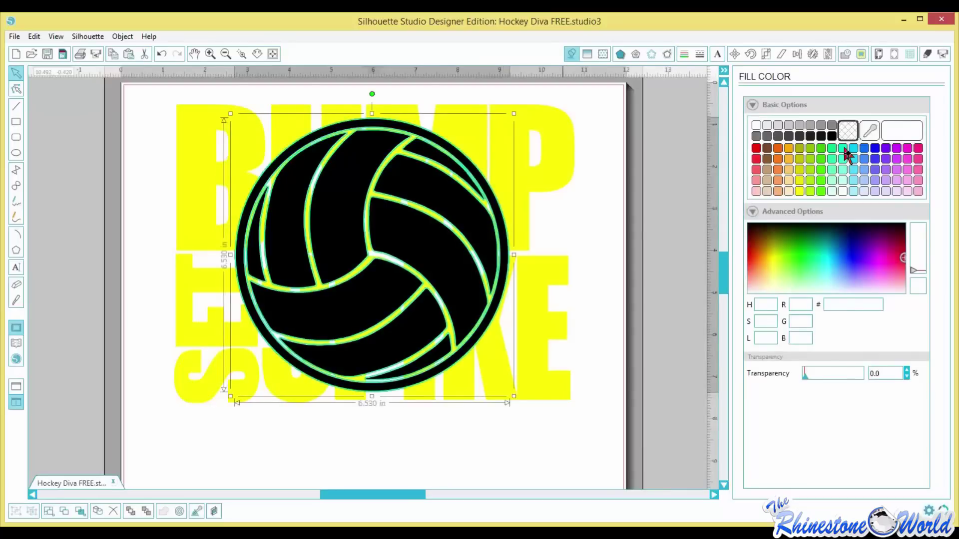
{"action": "left_click", "coordinate": [587, 242]}
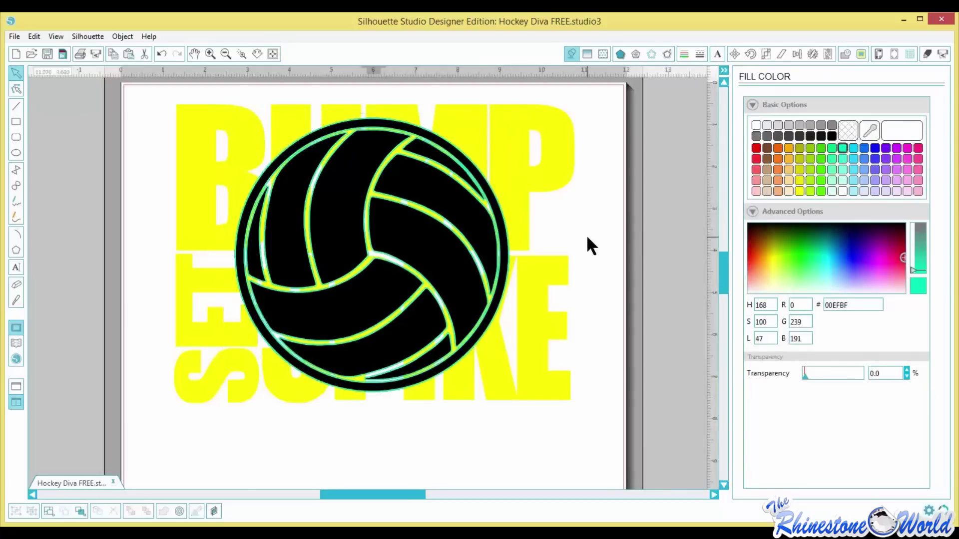
Replicate the grouped yellow words once in the same position.
{"action": "left_click", "coordinate": [528, 188]}
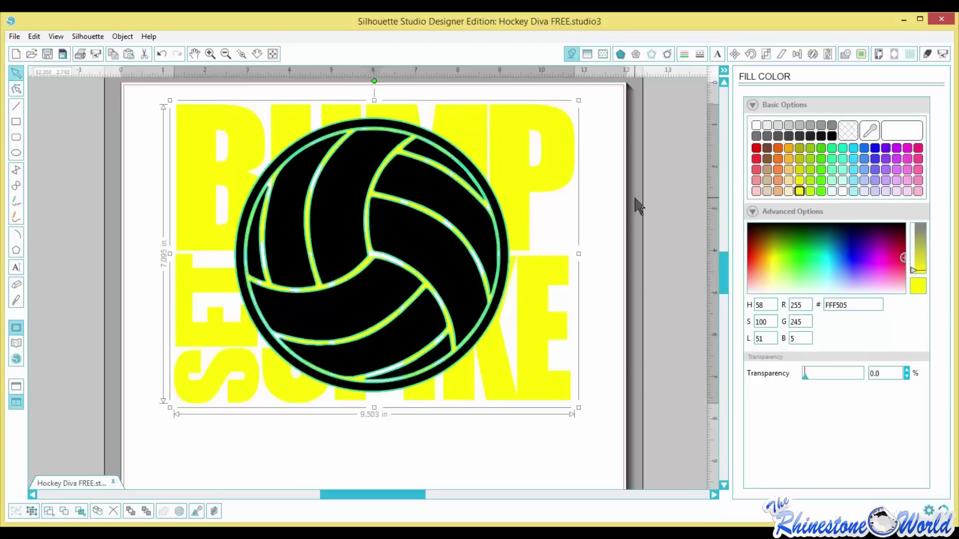
{"action": "left_click", "coordinate": [592, 233]}
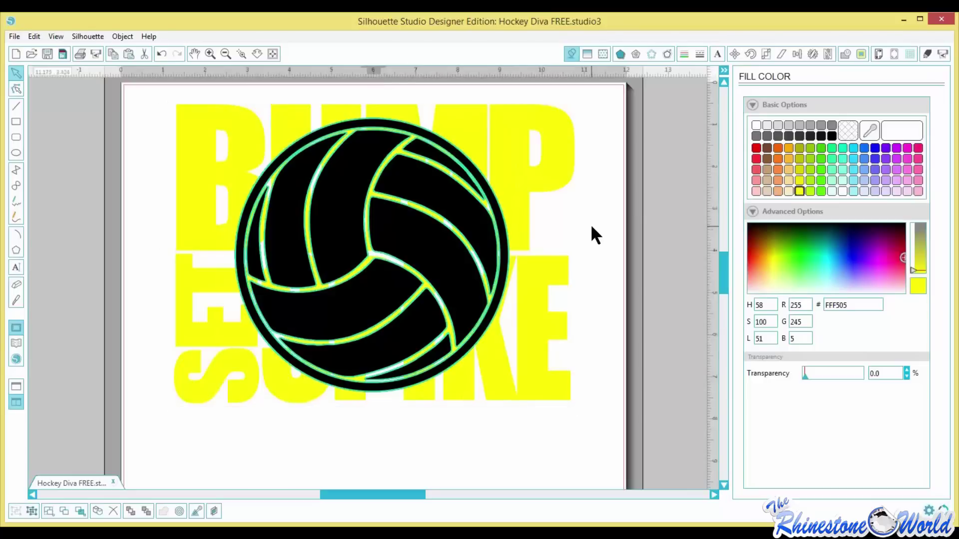
{"action": "left_click", "coordinate": [541, 177]}
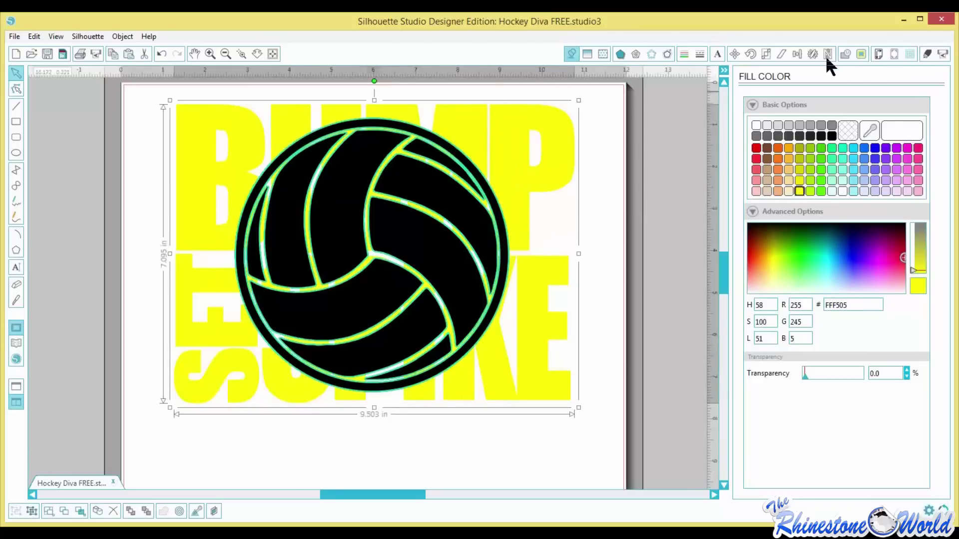
{"action": "left_click", "coordinate": [811, 54]}
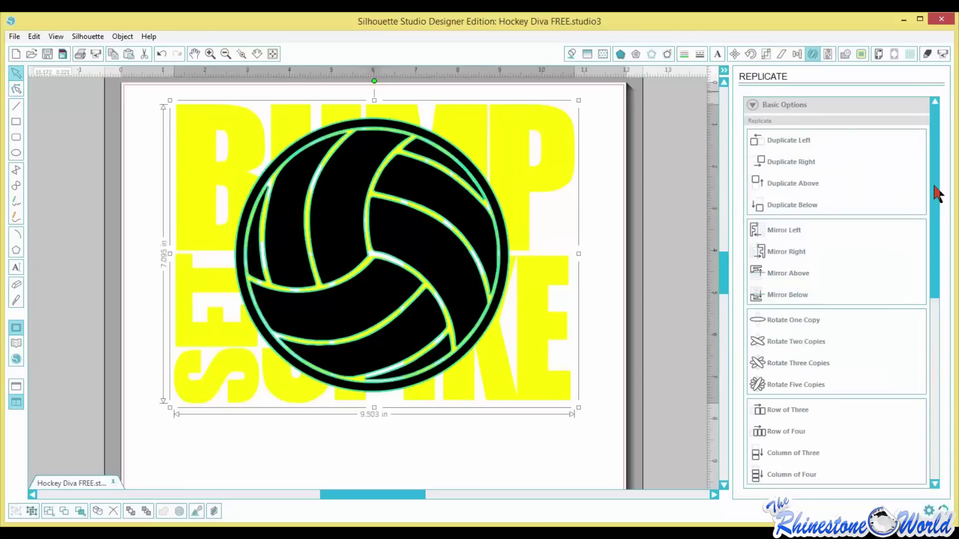
{"action": "scroll", "coordinate": [934, 389], "scroll_direction": "down", "scroll_amount": 5}
{"action": "left_click", "coordinate": [827, 476]}
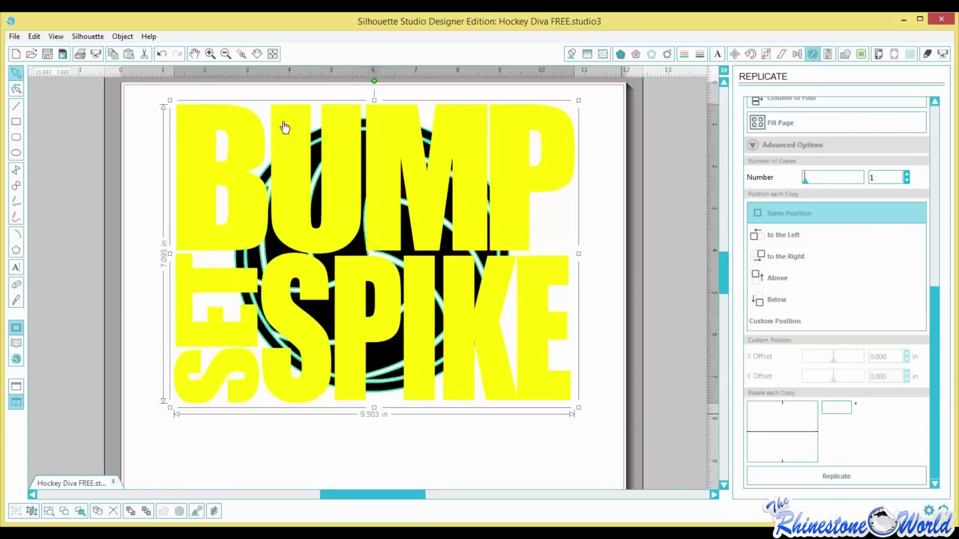
Fill the front copy of the words with orange (FFAA05) and crop it with the black volleyball.
{"action": "left_click", "coordinate": [571, 54]}
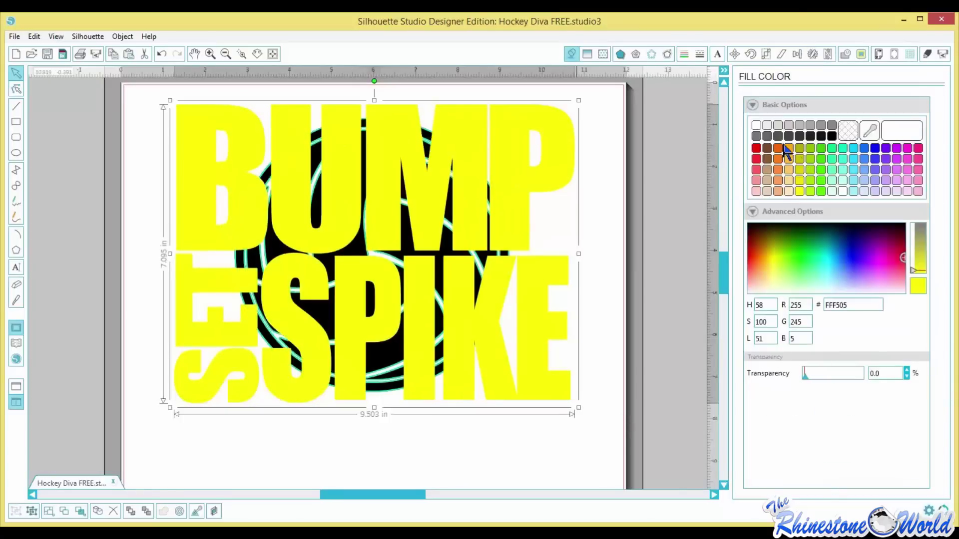
{"action": "left_click", "coordinate": [613, 280]}
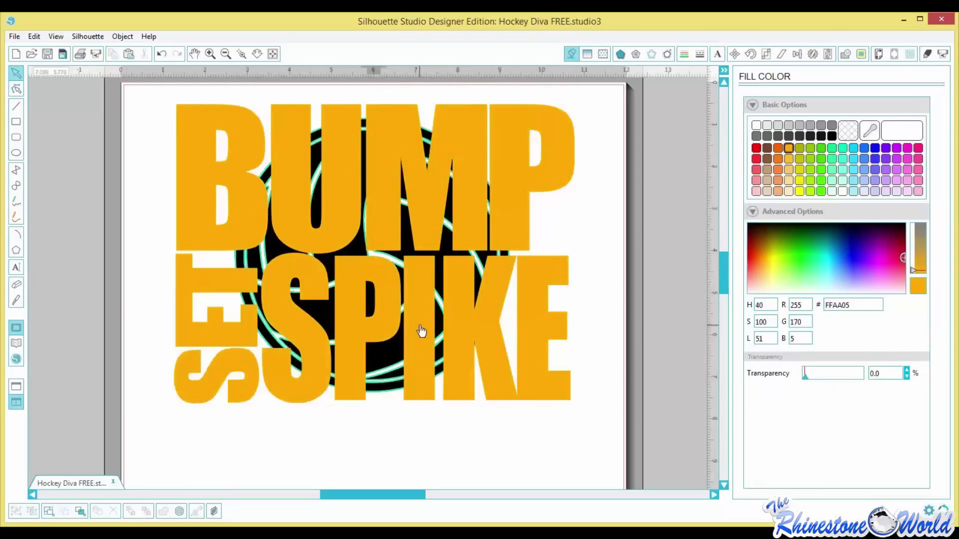
{"action": "left_click", "coordinate": [319, 222]}
{"action": "left_click", "coordinate": [535, 197]}
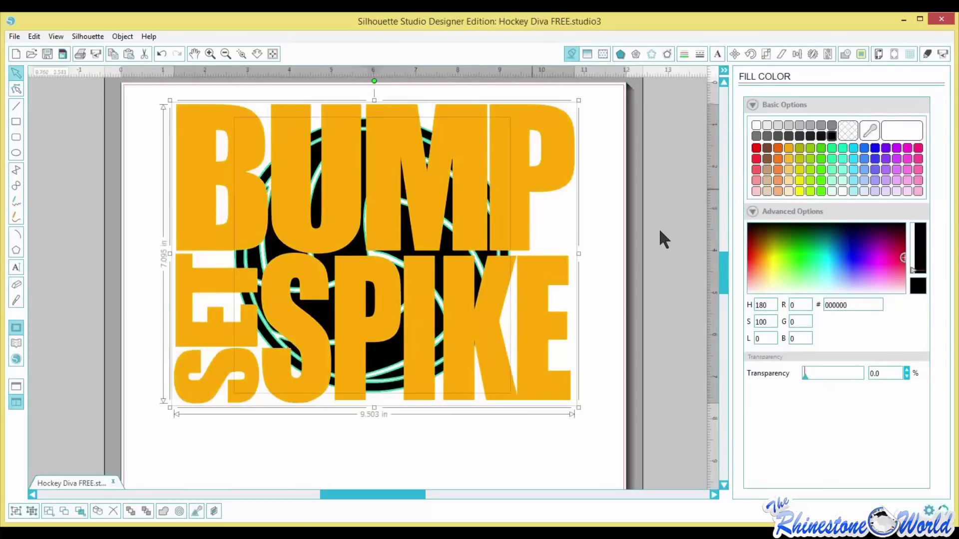
{"action": "left_click", "coordinate": [845, 52]}
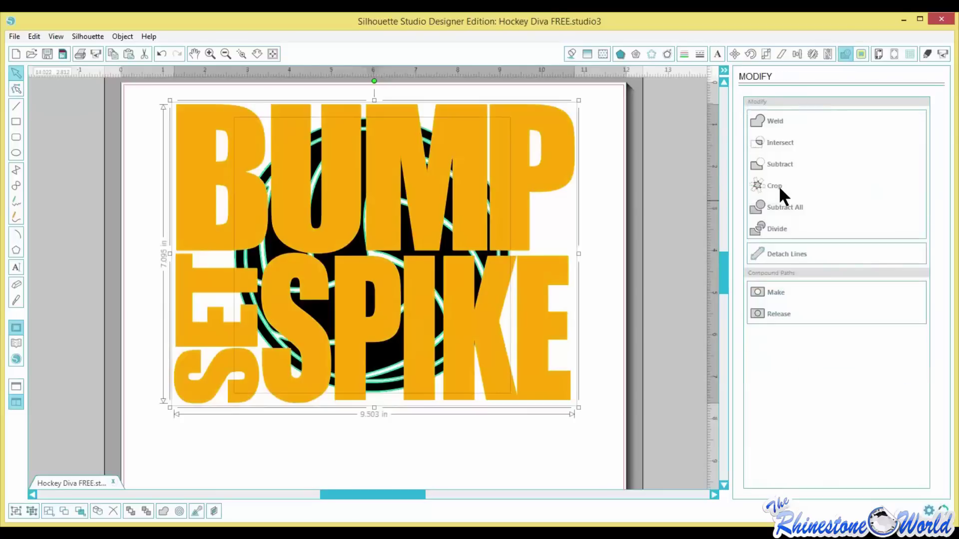
{"action": "left_click", "coordinate": [775, 185]}
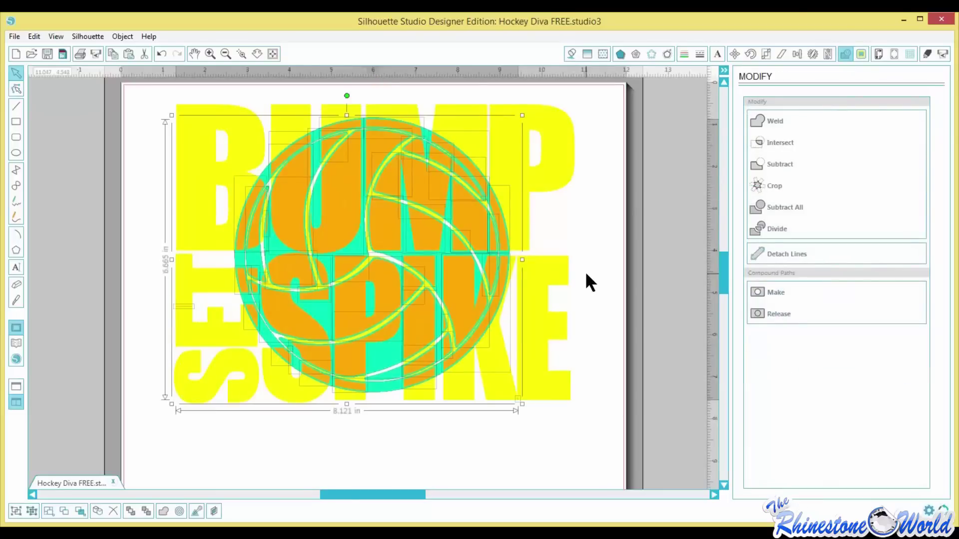
Subtract the teal volleyball offset shape from the yellow words.
{"action": "left_click", "coordinate": [449, 255]}
{"action": "left_click", "coordinate": [541, 188], "text": "shift"}
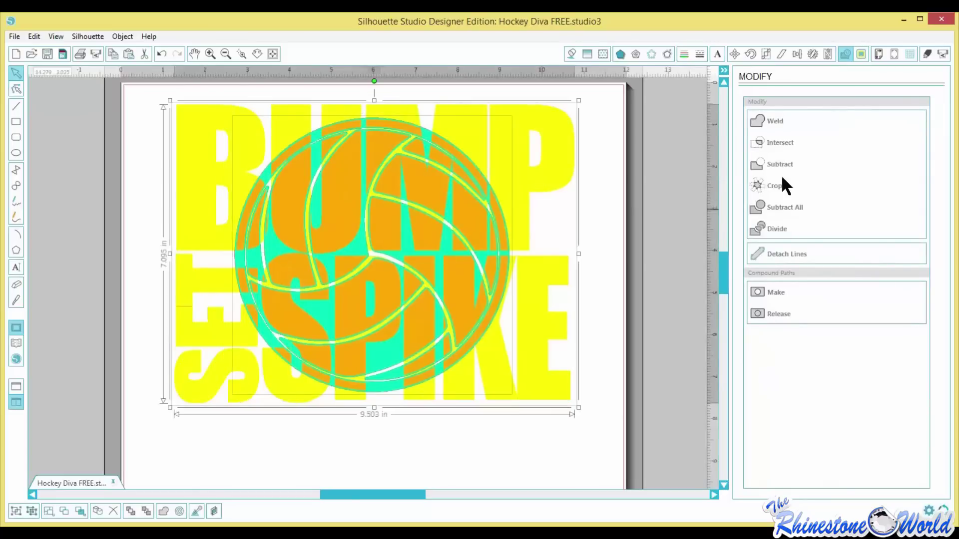
{"action": "left_click", "coordinate": [598, 261]}
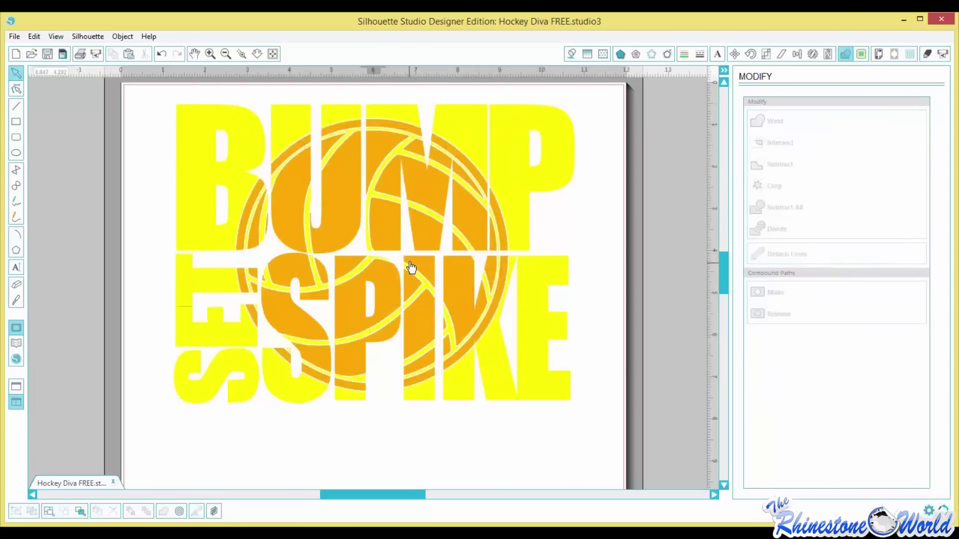
Select all orange-filled volleyball pieces by fill color and fill them with green (3FC600).
{"action": "scroll", "coordinate": [411, 271], "scroll_direction": "down", "scroll_amount": 1}
{"action": "left_click", "coordinate": [479, 218]}
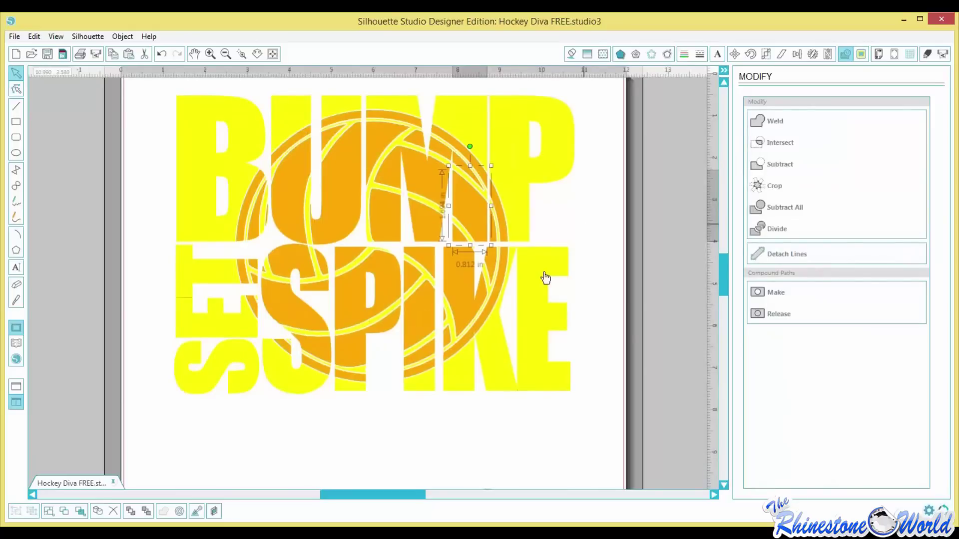
{"action": "left_click", "coordinate": [582, 234]}
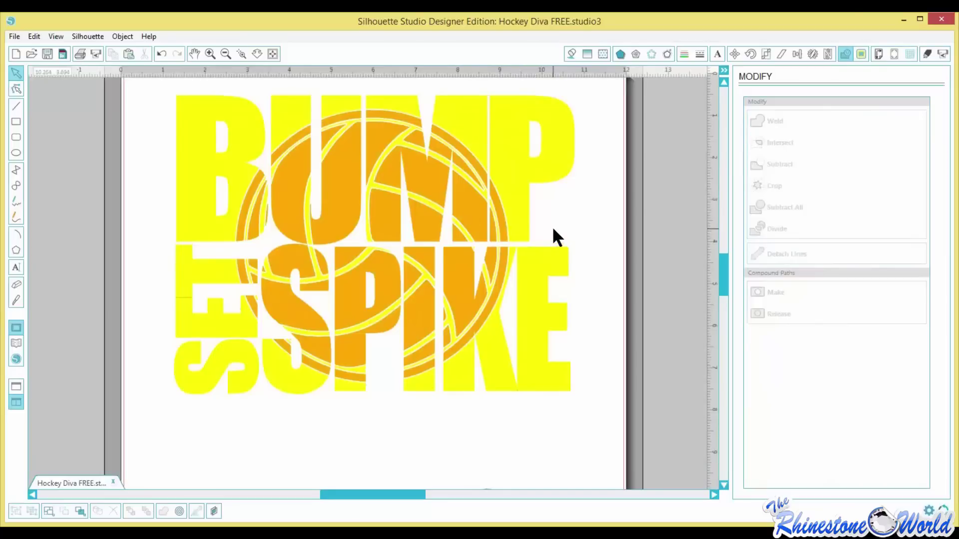
{"action": "left_click", "coordinate": [459, 215]}
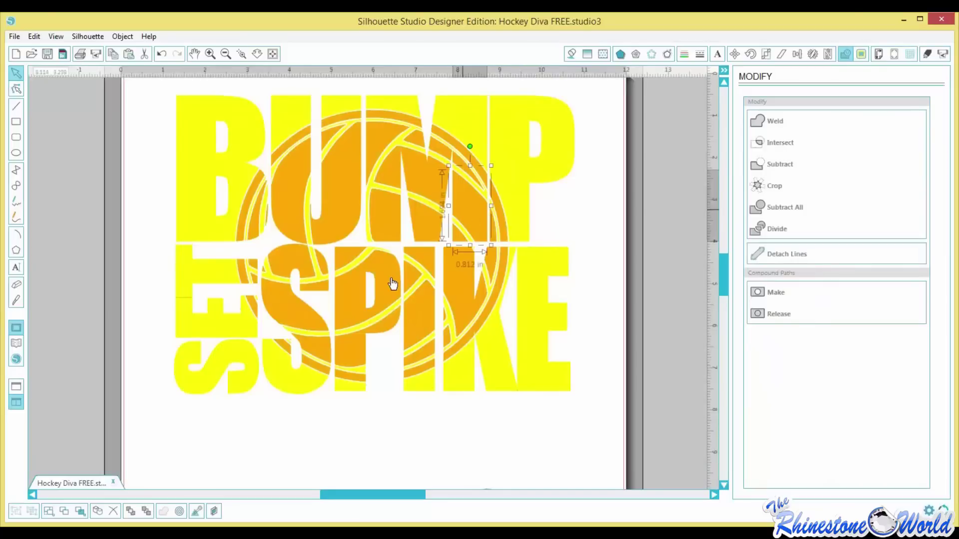
{"action": "left_click", "coordinate": [79, 512]}
{"action": "left_click", "coordinate": [865, 117]}
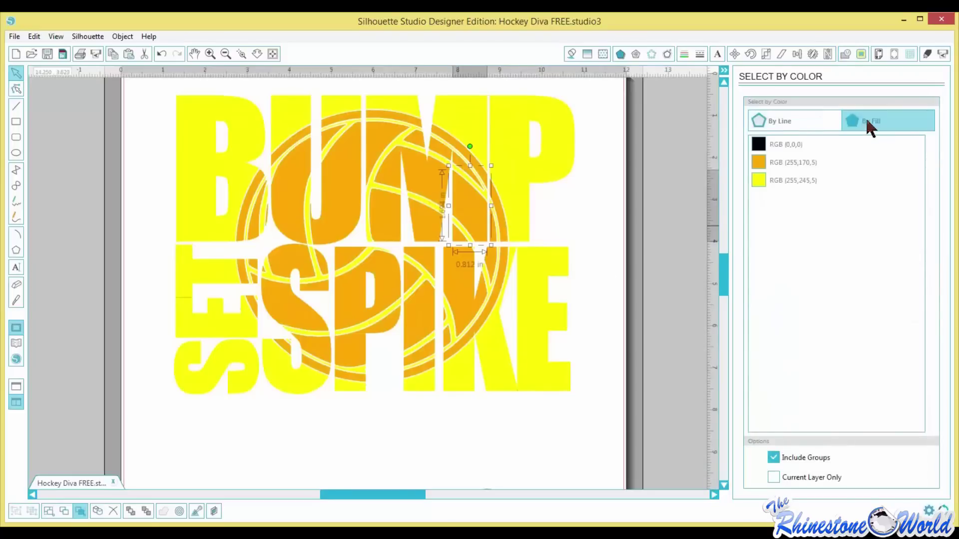
{"action": "left_click", "coordinate": [756, 164]}
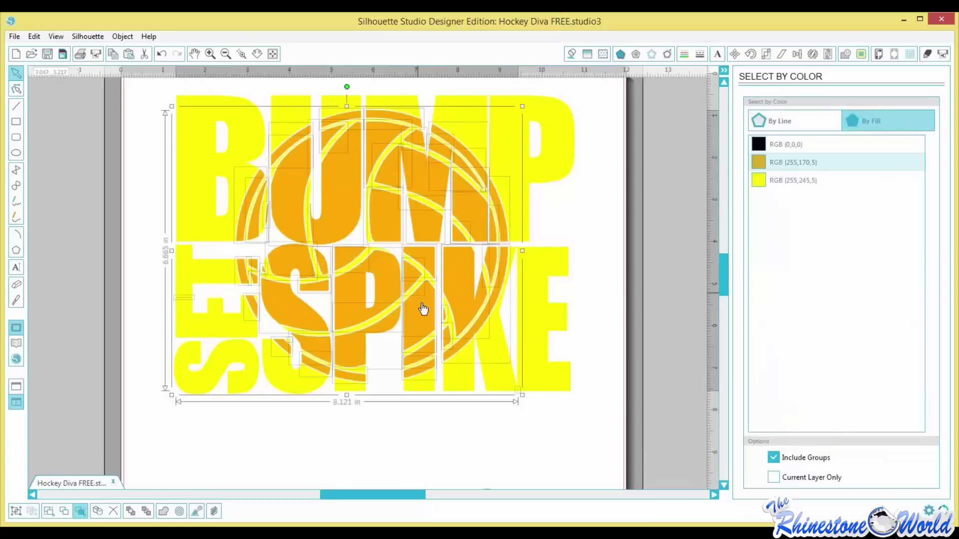
{"action": "left_click_drag", "start_coordinate": [423, 309], "coordinate": [400, 379]}
{"action": "key", "text": "ctrl+z"}
{"action": "left_click", "coordinate": [572, 53]}
{"action": "left_click", "coordinate": [821, 148]}
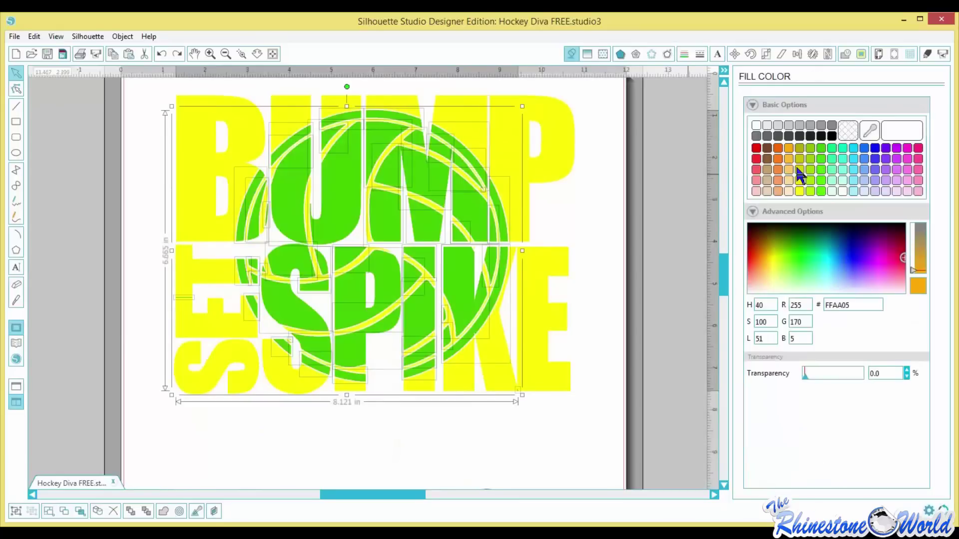
{"action": "left_click", "coordinate": [590, 285]}
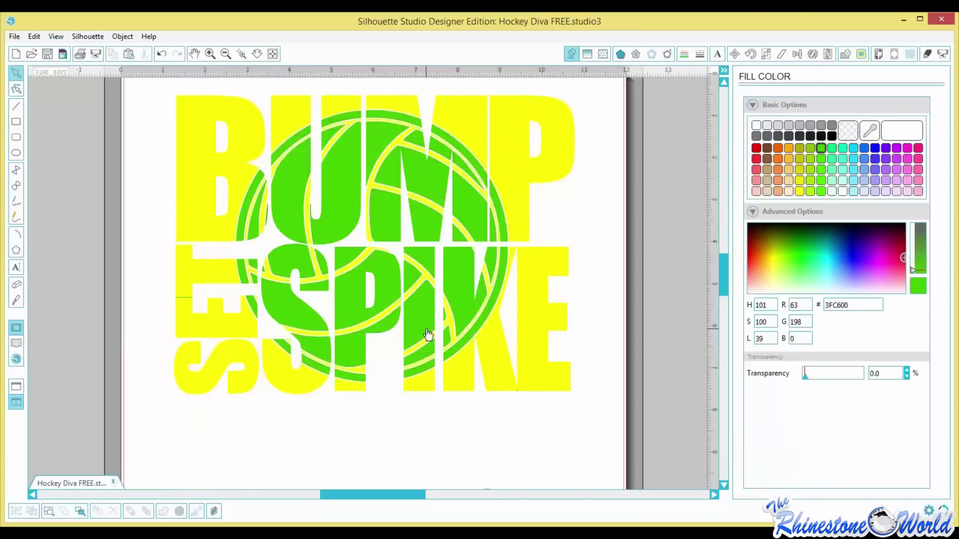
Select all yellow-filled pieces by color and fill them with black (000000).
{"action": "left_click", "coordinate": [522, 210]}
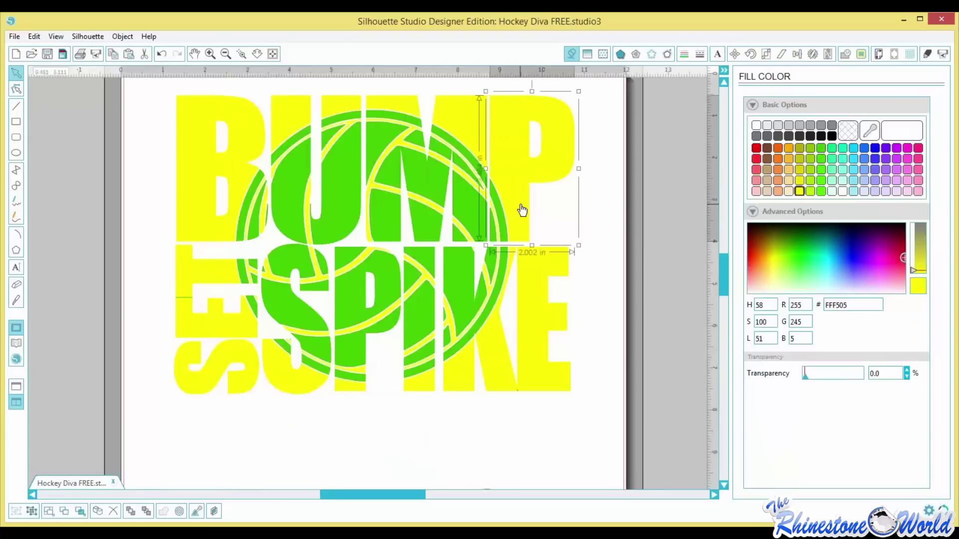
{"action": "left_click", "coordinate": [79, 513]}
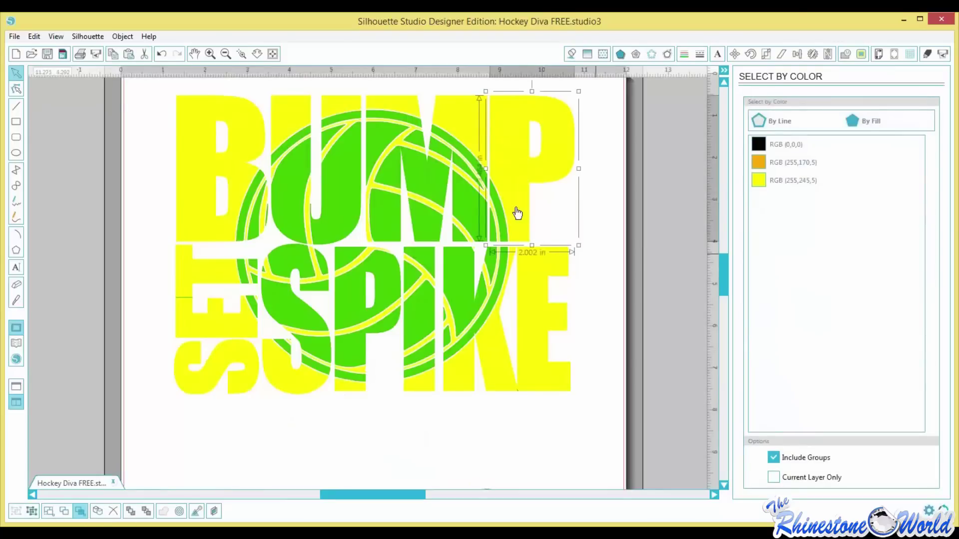
{"action": "left_click", "coordinate": [757, 181]}
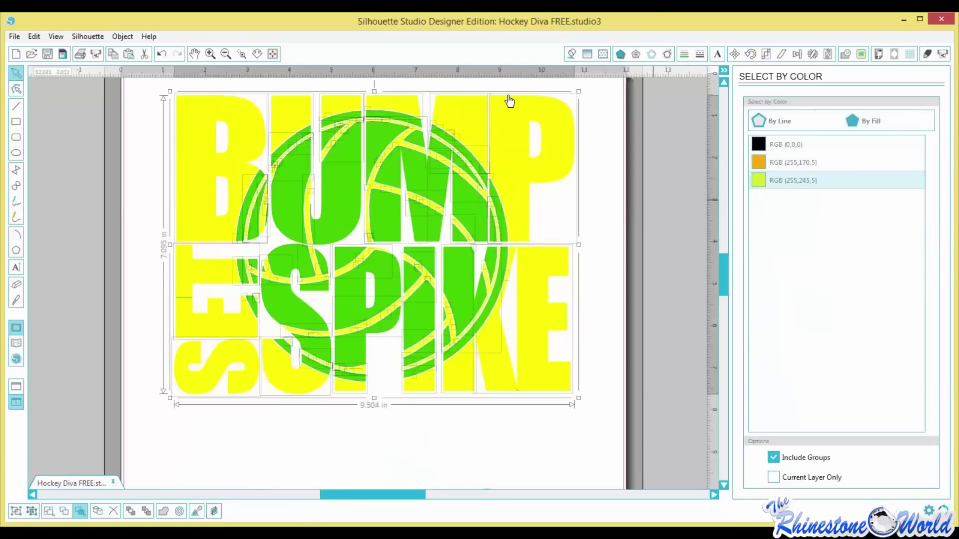
{"action": "left_click", "coordinate": [571, 53]}
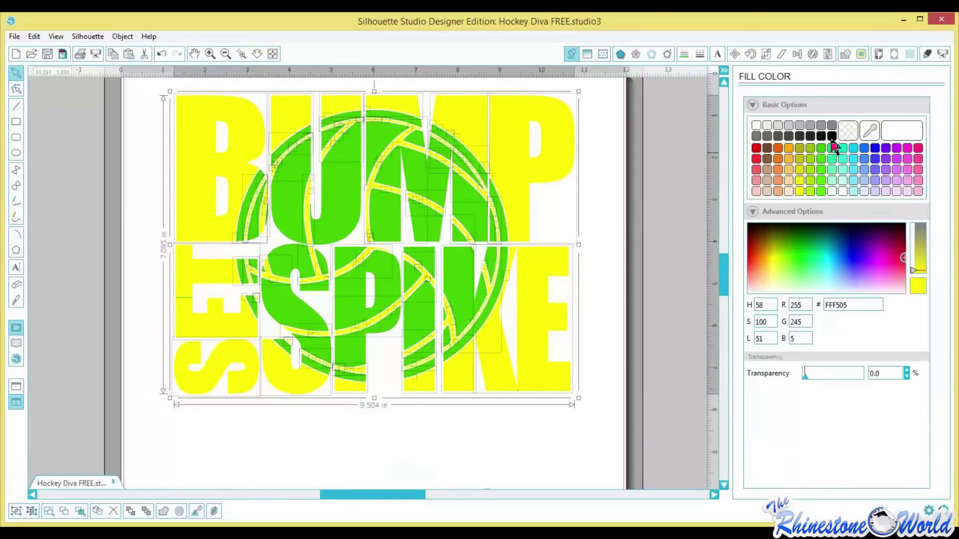
{"action": "left_click", "coordinate": [831, 138]}
{"action": "left_click", "coordinate": [598, 271]}
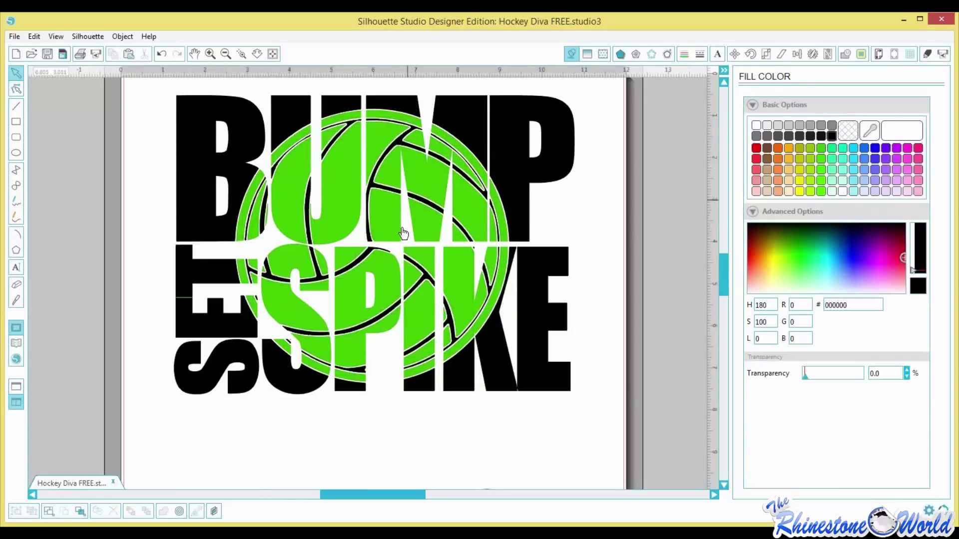
Delete the black seam pieces across the U and the top of the S, undoing a trial move of the U's green piece.
{"action": "left_click", "coordinate": [310, 242]}
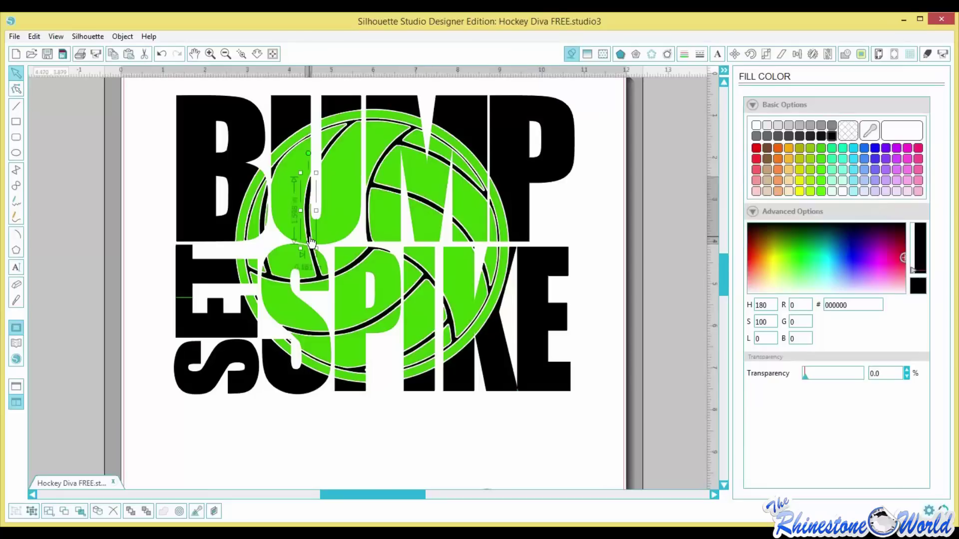
{"action": "left_click_drag", "start_coordinate": [308, 211], "coordinate": [454, 170]}
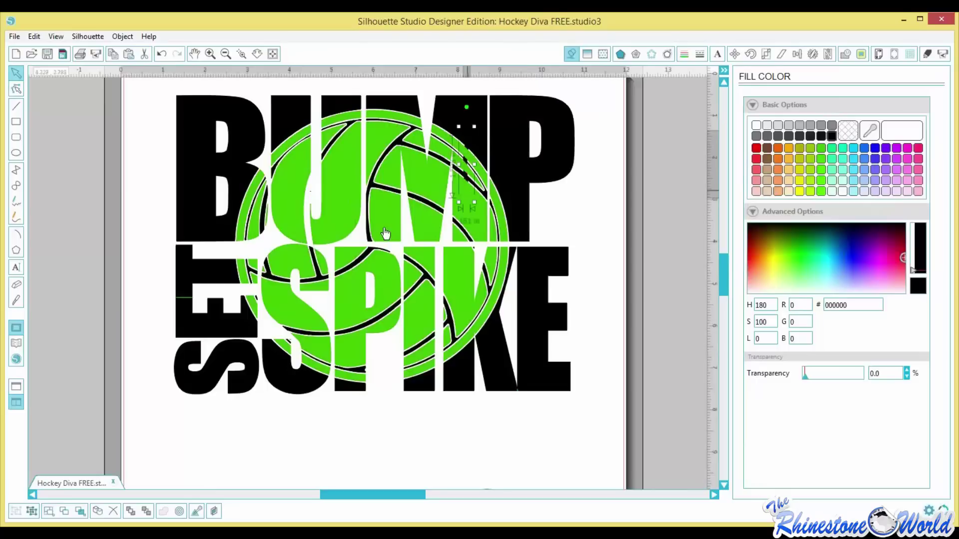
{"action": "left_click_drag", "start_coordinate": [386, 233], "coordinate": [313, 252]}
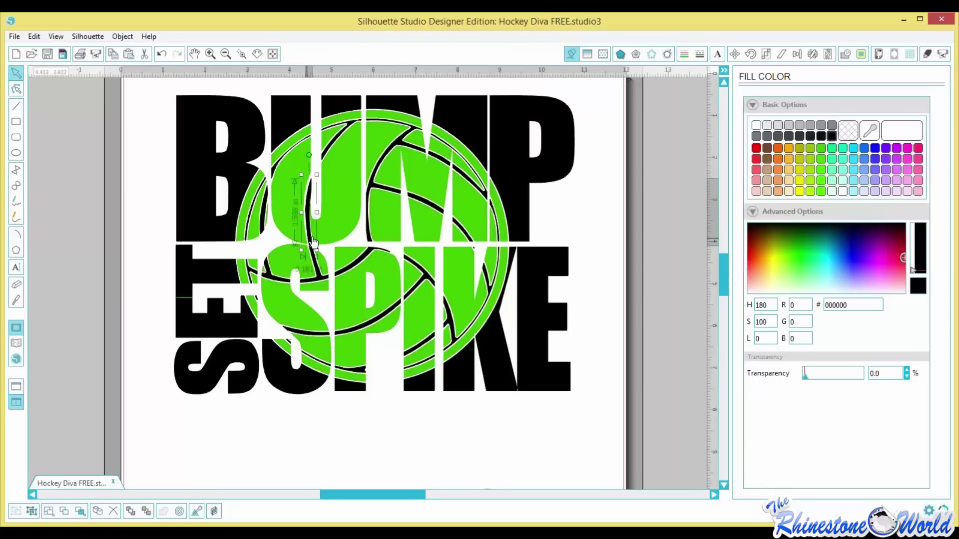
{"action": "left_click", "coordinate": [321, 277]}
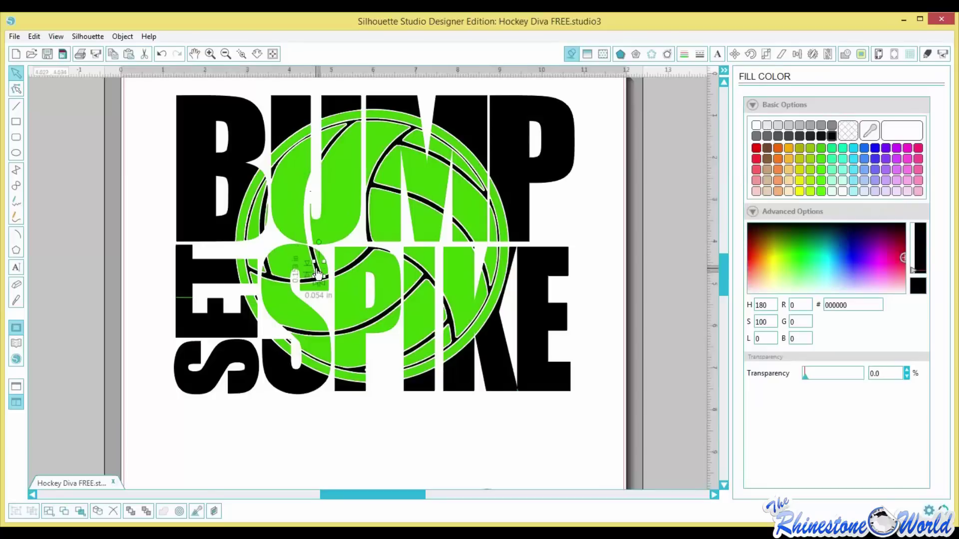
{"action": "key", "text": "Delete"}
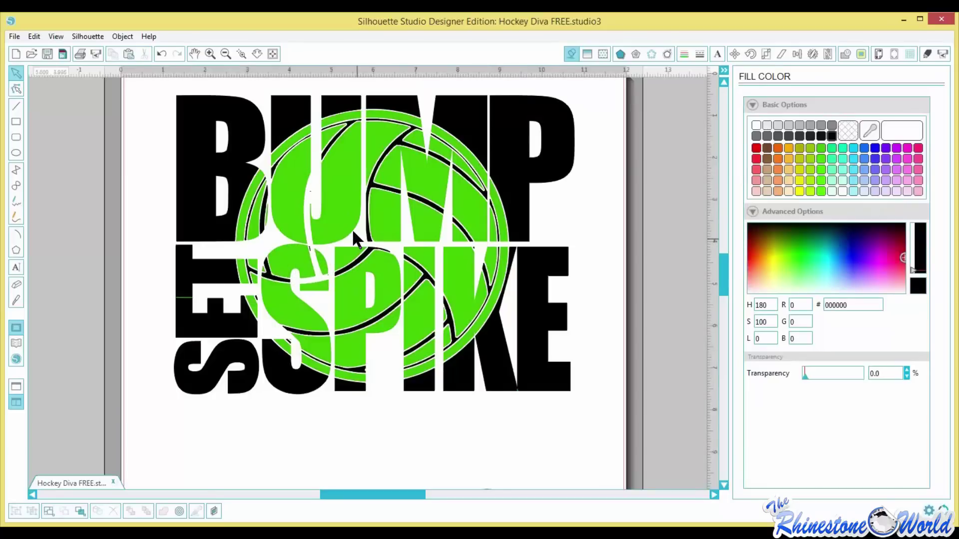
{"action": "left_click", "coordinate": [328, 158]}
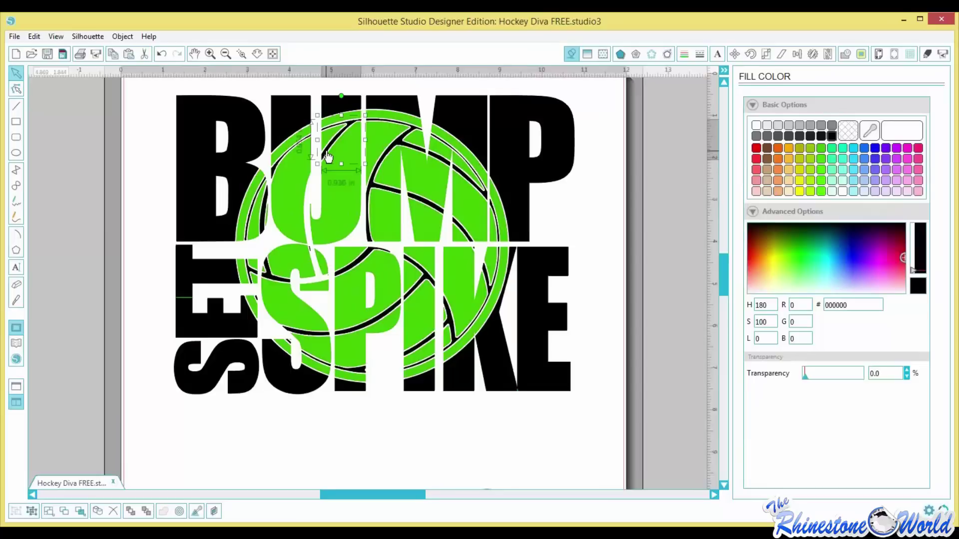
{"action": "left_click", "coordinate": [312, 223]}
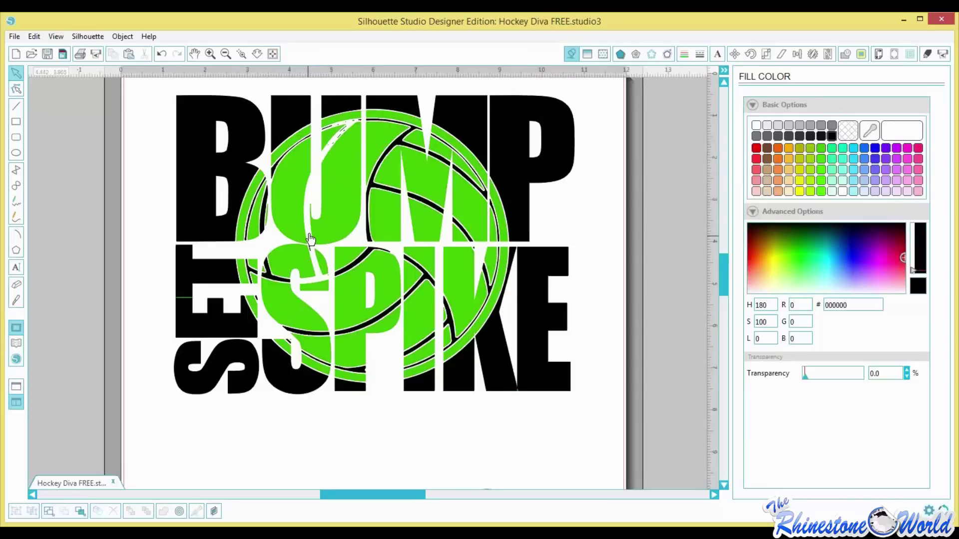
{"action": "left_click_drag", "start_coordinate": [309, 239], "coordinate": [370, 145]}
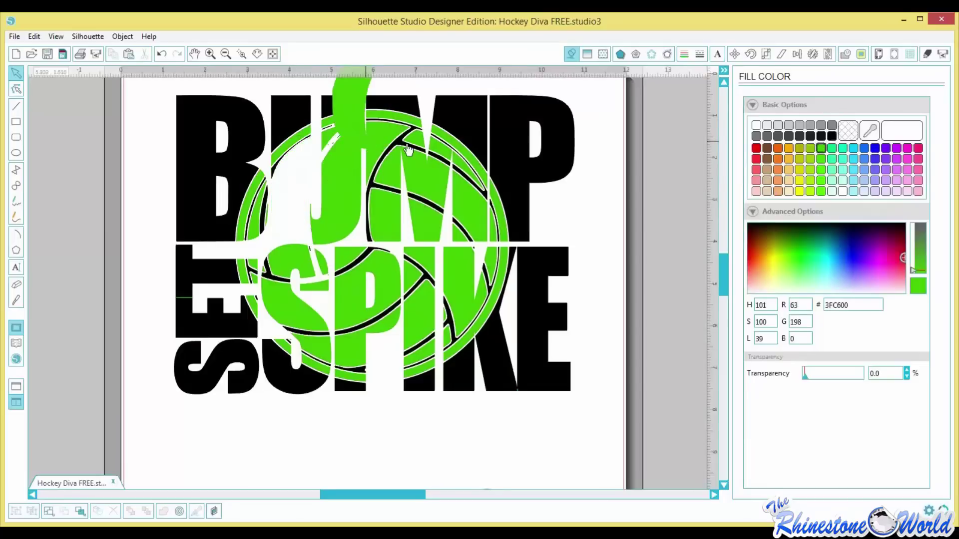
{"action": "key", "text": "ctrl+z"}
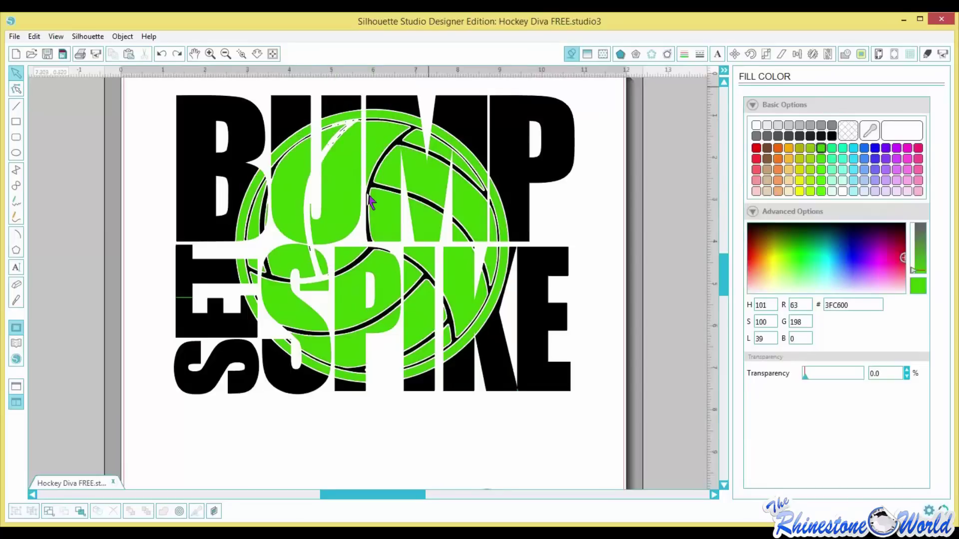
Delete the upper black seam piece in the M's right stroke, undoing a trial move of the M's green piece.
{"action": "left_click", "coordinate": [384, 196]}
{"action": "key", "text": "Escape"}
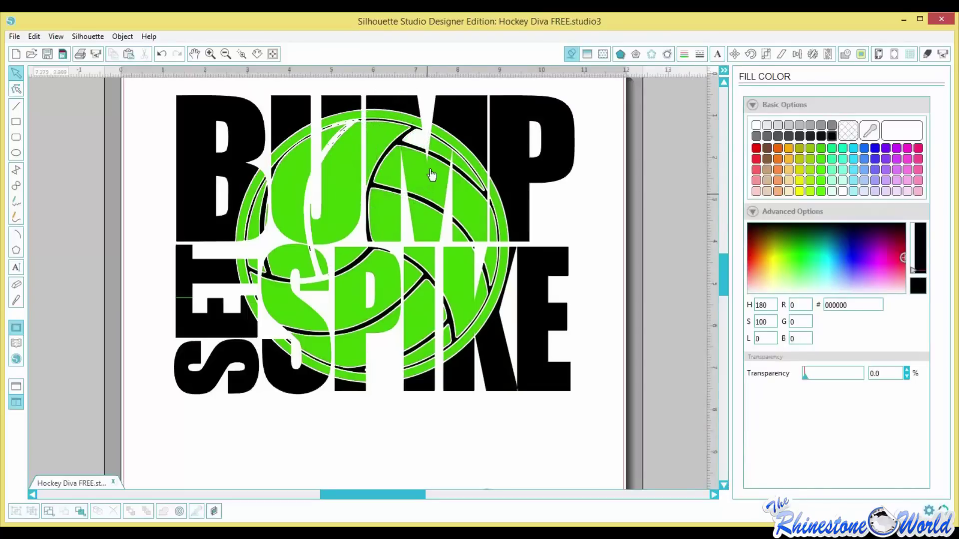
{"action": "left_click", "coordinate": [472, 188]}
{"action": "key", "text": "Escape"}
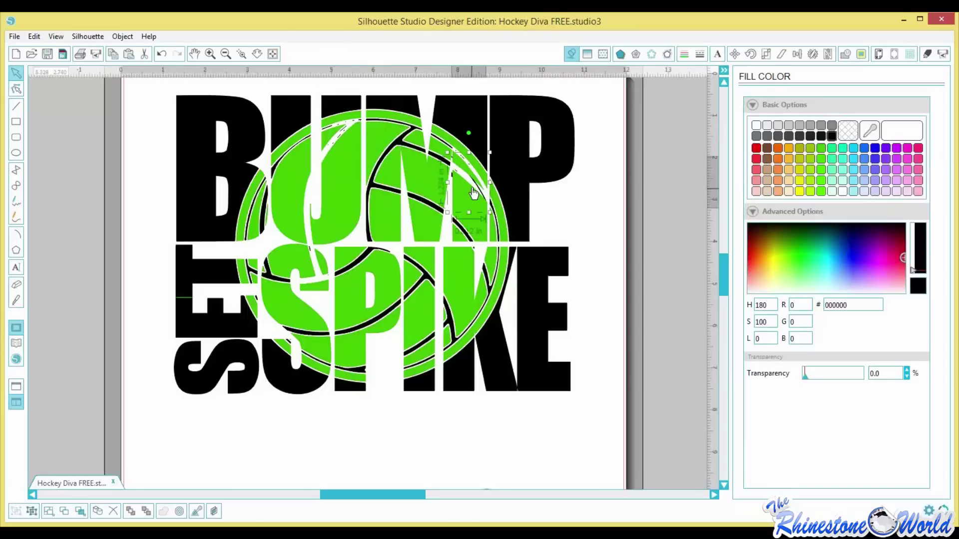
{"action": "left_click", "coordinate": [450, 205]}
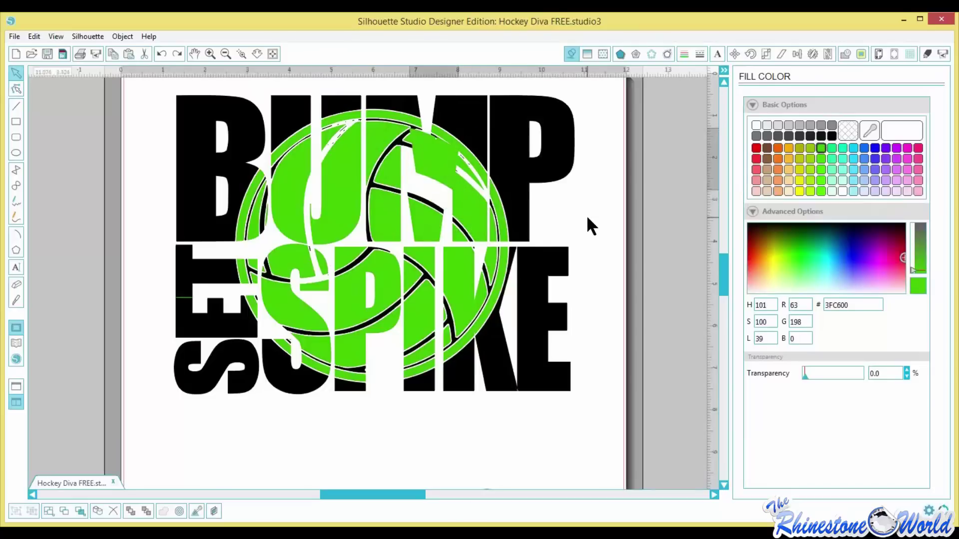
{"action": "key", "text": "Escape"}
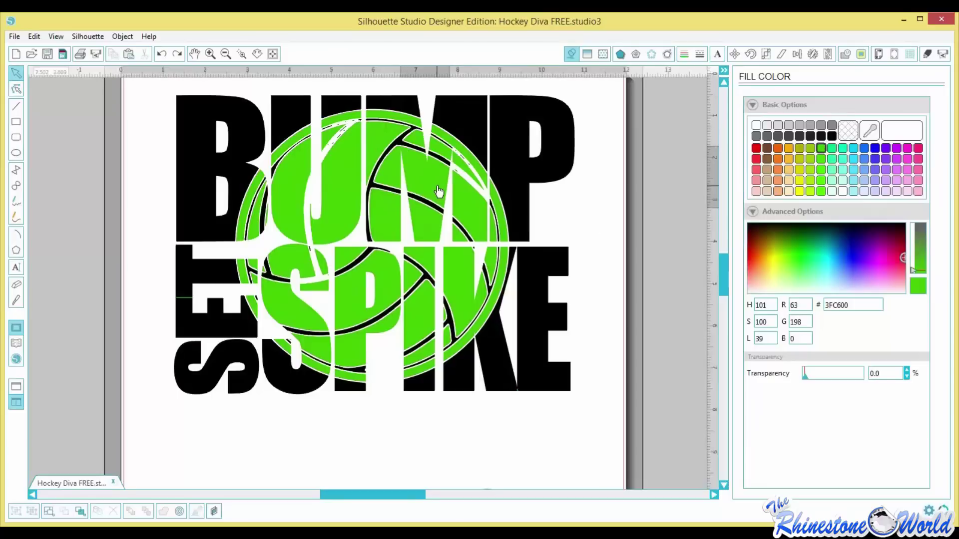
Select all green-filled (63,198,0) pieces by color, and clear the selection.
{"action": "left_click", "coordinate": [81, 511]}
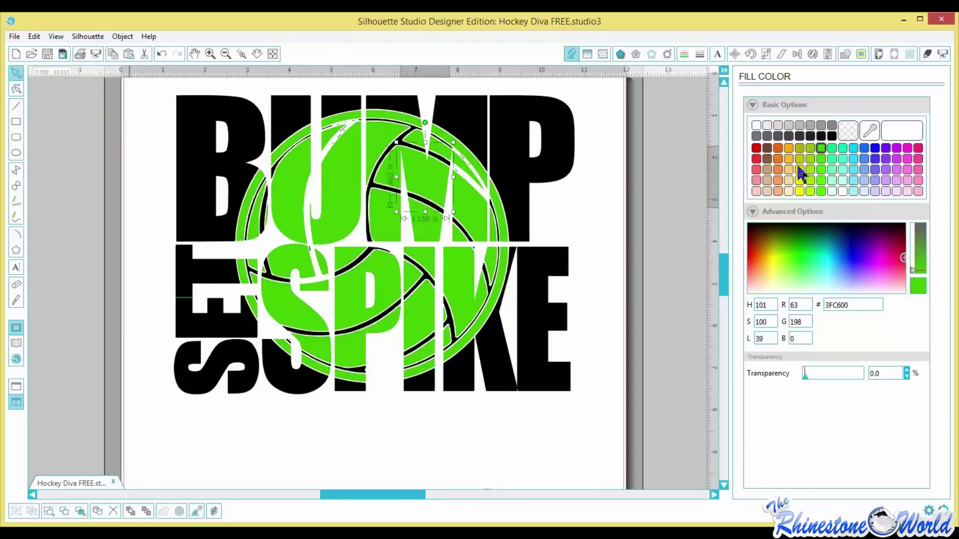
{"action": "left_click", "coordinate": [757, 159]}
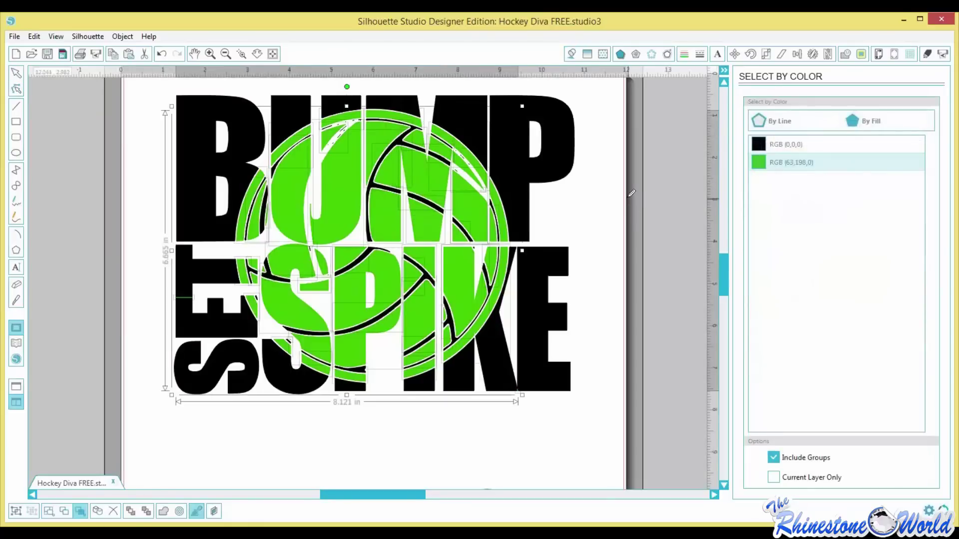
{"action": "left_click", "coordinate": [602, 219]}
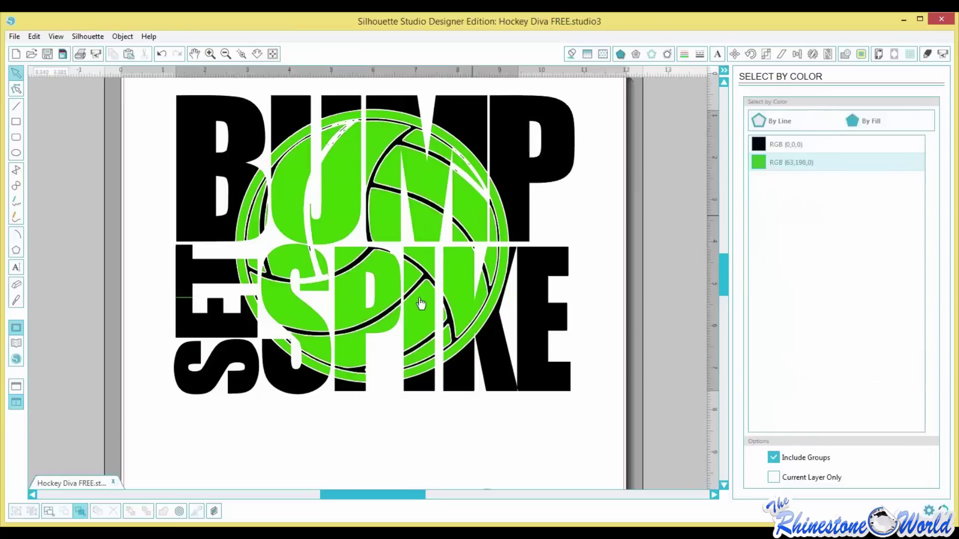
Move the selected green ball pieces off the lettering to the blank area left of the page, exposing the black seam pieces.
{"action": "key", "text": "ctrl+z"}
{"action": "key", "text": "ctrl+z"}
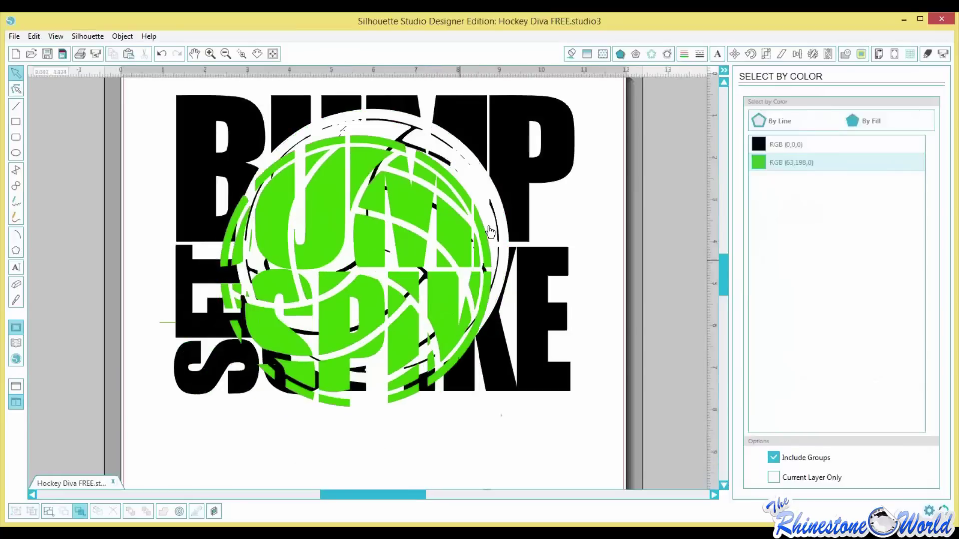
{"action": "key", "text": "ctrl+z"}
{"action": "key", "text": "ctrl+z"}
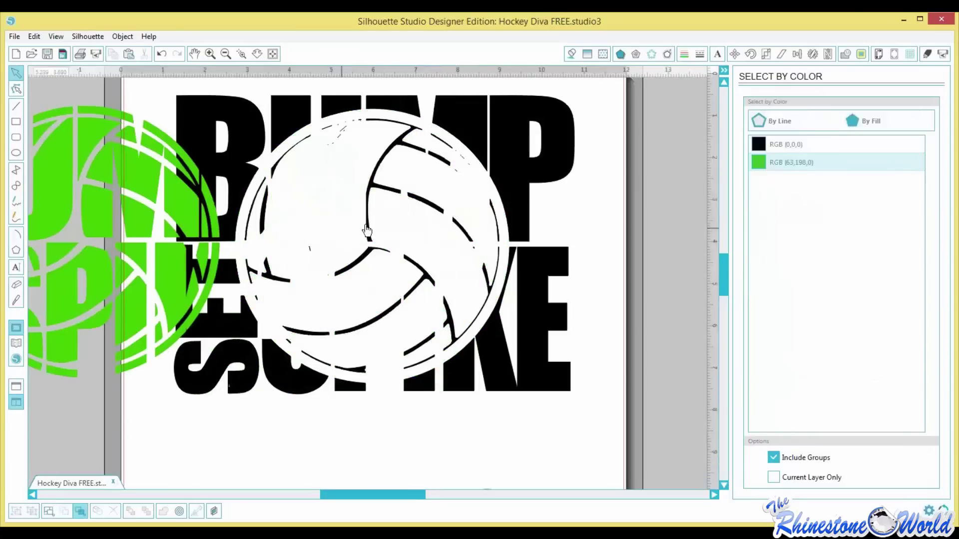
Delete the black seam pieces across the middle of the volleyball.
{"action": "left_click", "coordinate": [363, 227]}
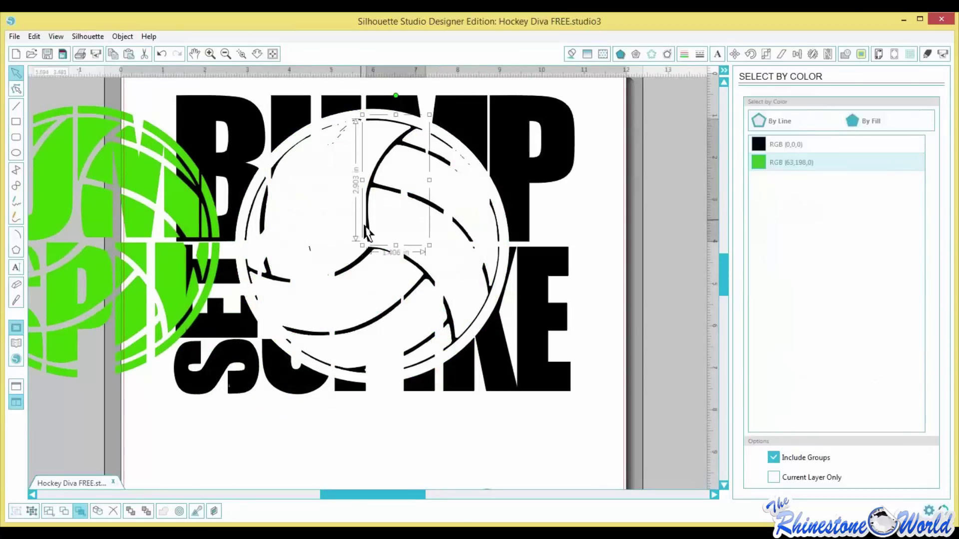
{"action": "mouse_move", "coordinate": [334, 161]}
{"action": "left_mouse_down"}
{"action": "mouse_move", "coordinate": [448, 316]}
{"action": "mouse_move", "coordinate": [461, 315]}
{"action": "left_mouse_up"}
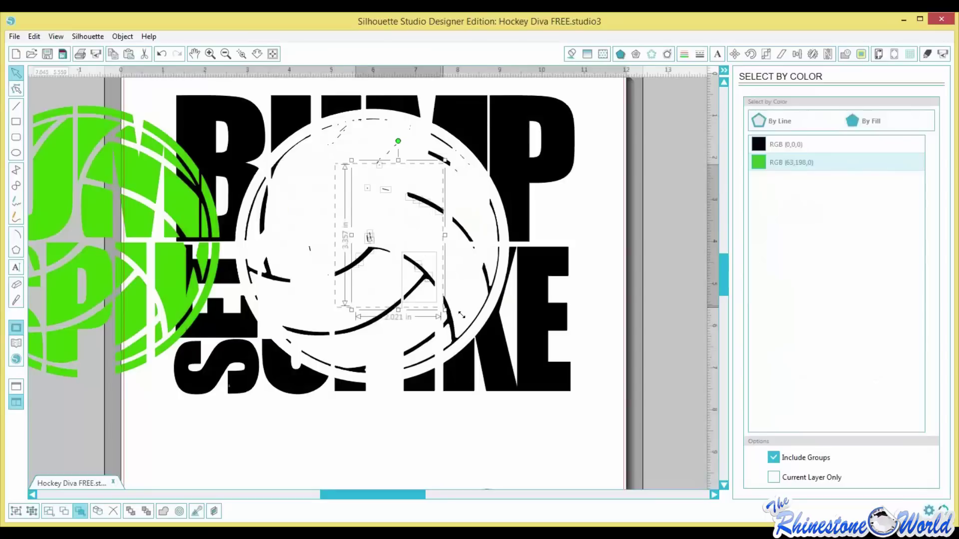
{"action": "key", "text": "Delete"}
{"action": "left_click_drag", "start_coordinate": [289, 303], "coordinate": [431, 238]}
{"action": "key", "text": "Delete"}
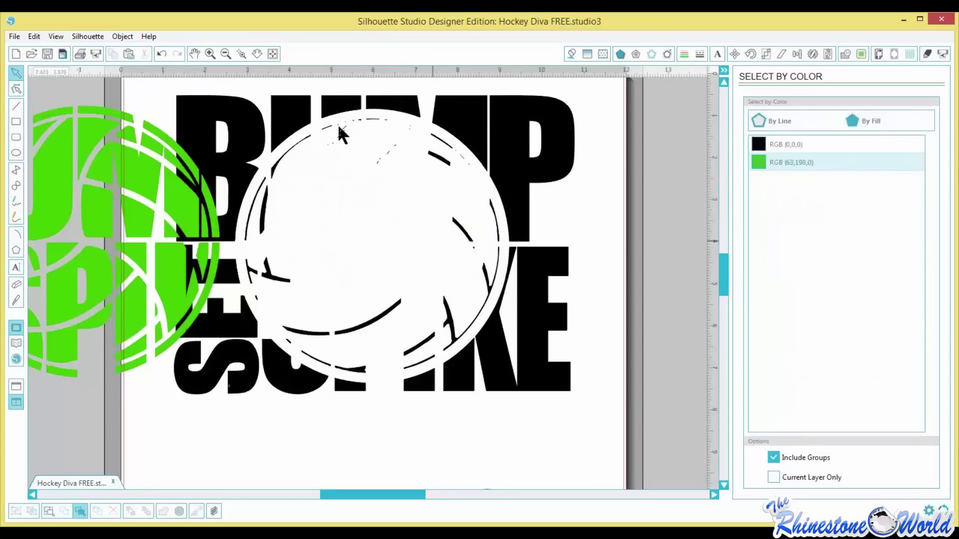
Delete the black seam and rim pieces along the top and upper left of the volleyball.
{"action": "left_click", "coordinate": [332, 119]}
{"action": "key", "text": "Delete"}
{"action": "left_click", "coordinate": [317, 121]}
{"action": "key", "text": "Delete"}
{"action": "left_click", "coordinate": [285, 187]}
{"action": "left_click_drag", "start_coordinate": [268, 160], "coordinate": [310, 207]}
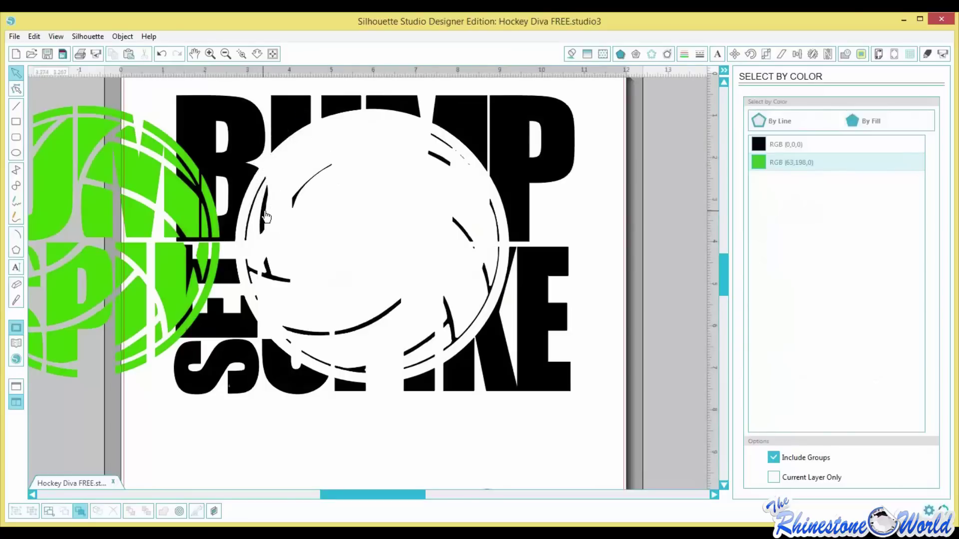
{"action": "left_click", "coordinate": [294, 199]}
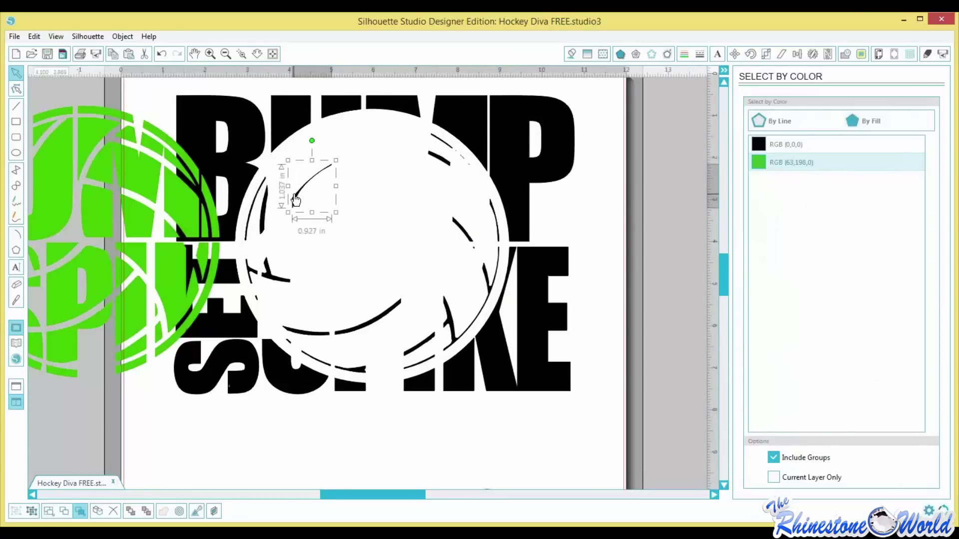
{"action": "mouse_move", "coordinate": [295, 199]}
{"action": "left_mouse_down"}
{"action": "mouse_move", "coordinate": [270, 215]}
{"action": "mouse_move", "coordinate": [295, 219]}
{"action": "mouse_move", "coordinate": [307, 170]}
{"action": "mouse_move", "coordinate": [256, 229]}
{"action": "mouse_move", "coordinate": [281, 224]}
{"action": "mouse_move", "coordinate": [271, 226]}
{"action": "left_mouse_up"}
{"action": "key", "text": "Delete"}
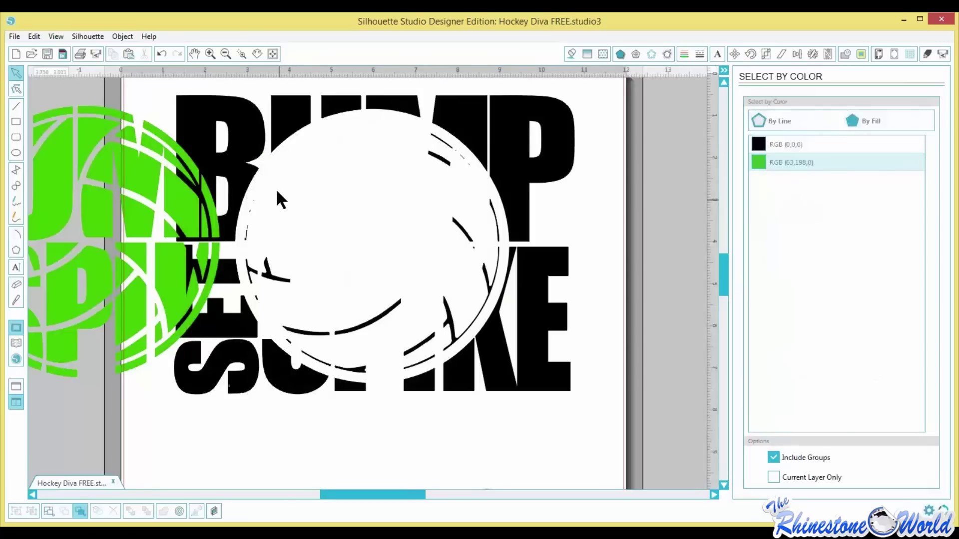
Delete the remaining black seam and rim pieces on the volleyball's left edge and along its lower left.
{"action": "left_click", "coordinate": [276, 188]}
{"action": "key", "text": "Delete"}
{"action": "left_click_drag", "start_coordinate": [314, 215], "coordinate": [241, 302]}
{"action": "key", "text": "Delete"}
{"action": "left_click", "coordinate": [299, 330]}
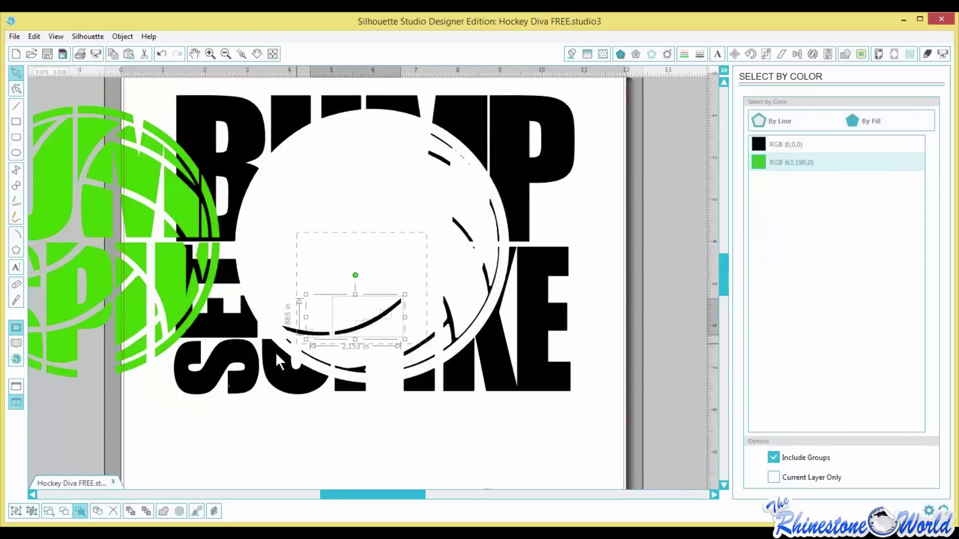
{"action": "key", "text": "Delete"}
{"action": "left_click", "coordinate": [376, 371]}
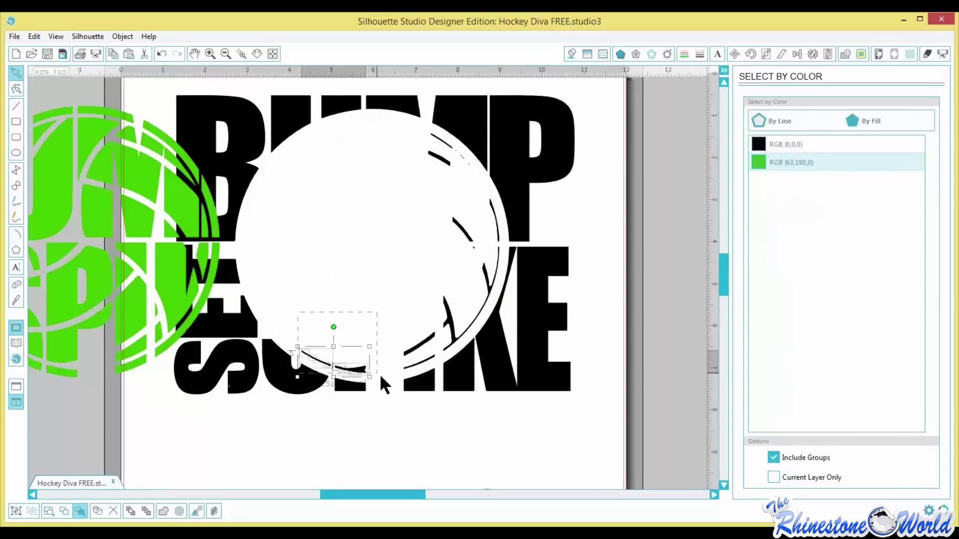
{"action": "key", "text": "Delete"}
Delete the black seam and rim pieces in the lower right part of the volleyball.
{"action": "left_click", "coordinate": [446, 348]}
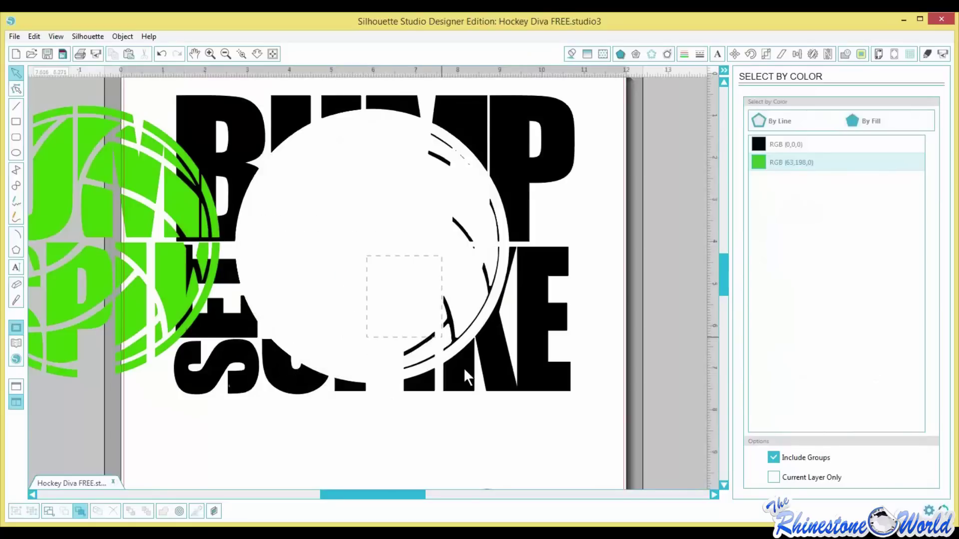
{"action": "key", "text": "Delete"}
{"action": "left_click_drag", "start_coordinate": [382, 354], "coordinate": [488, 257]}
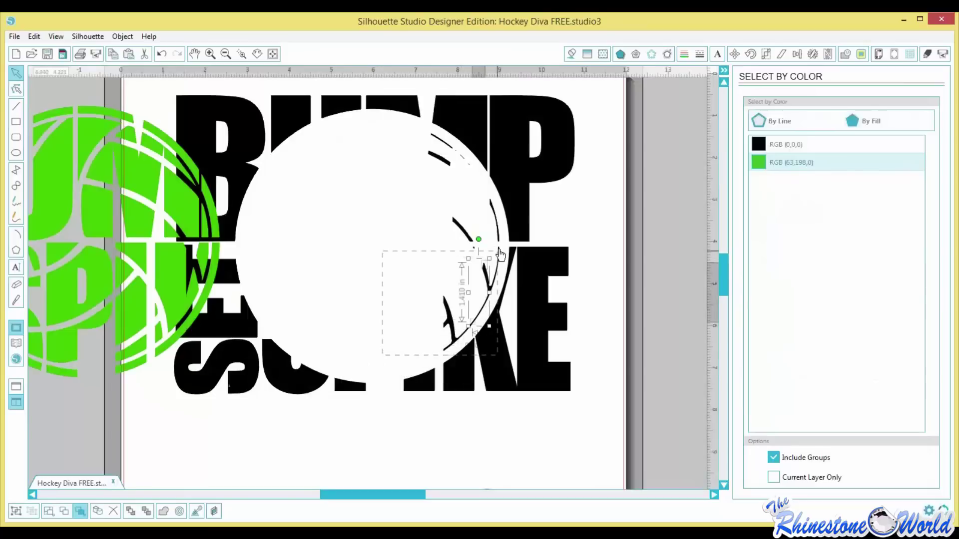
{"action": "left_click", "coordinate": [491, 293]}
{"action": "key", "text": "Delete"}
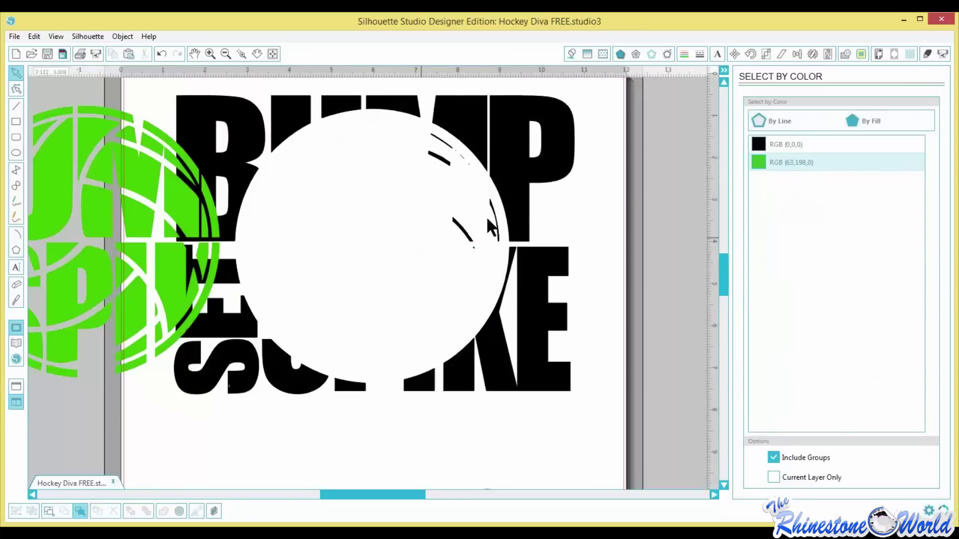
Delete the last black seam pieces at the volleyball's upper right, and move the green pieces back into place within the lettering.
{"action": "left_click", "coordinate": [487, 215]}
{"action": "left_click_drag", "start_coordinate": [504, 189], "coordinate": [417, 203]}
{"action": "key", "text": "Delete"}
{"action": "left_click", "coordinate": [468, 149]}
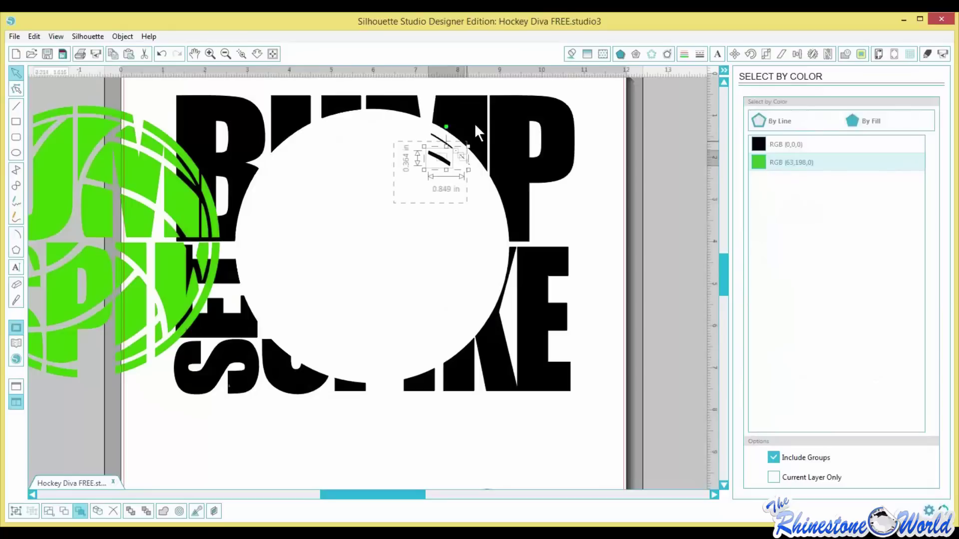
{"action": "key", "text": "Delete"}
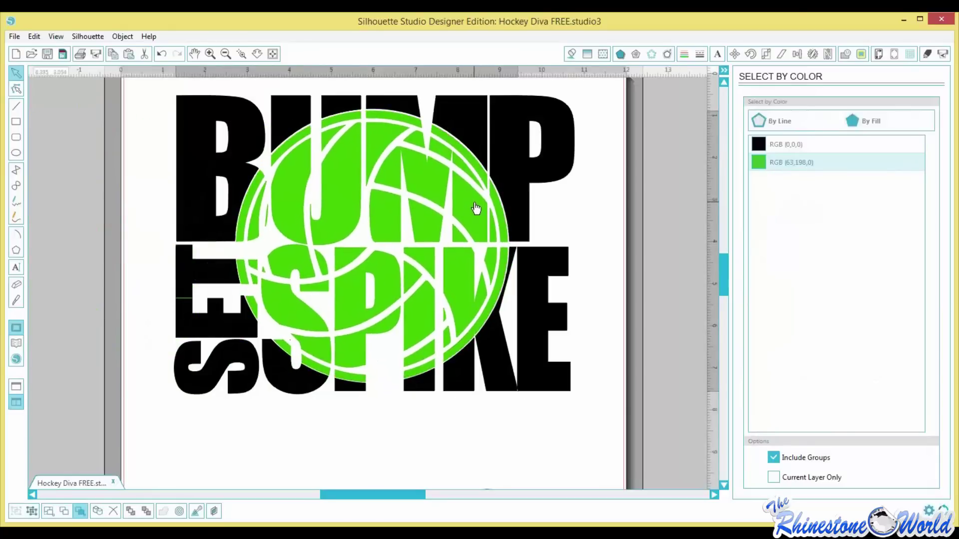
Ungroup the green ball pieces and delete the stray green line crossing the E of SET.
{"action": "left_click", "coordinate": [476, 208]}
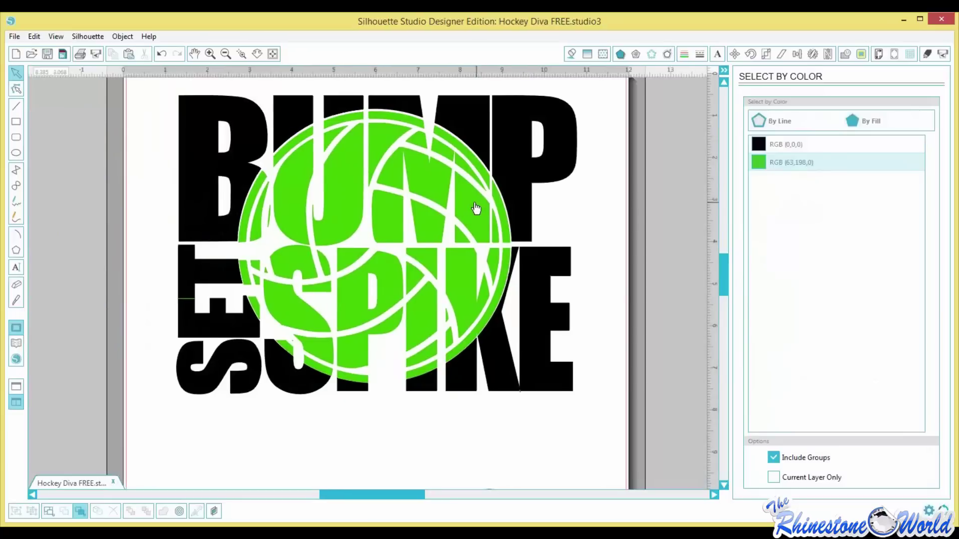
{"action": "left_click", "coordinate": [469, 221]}
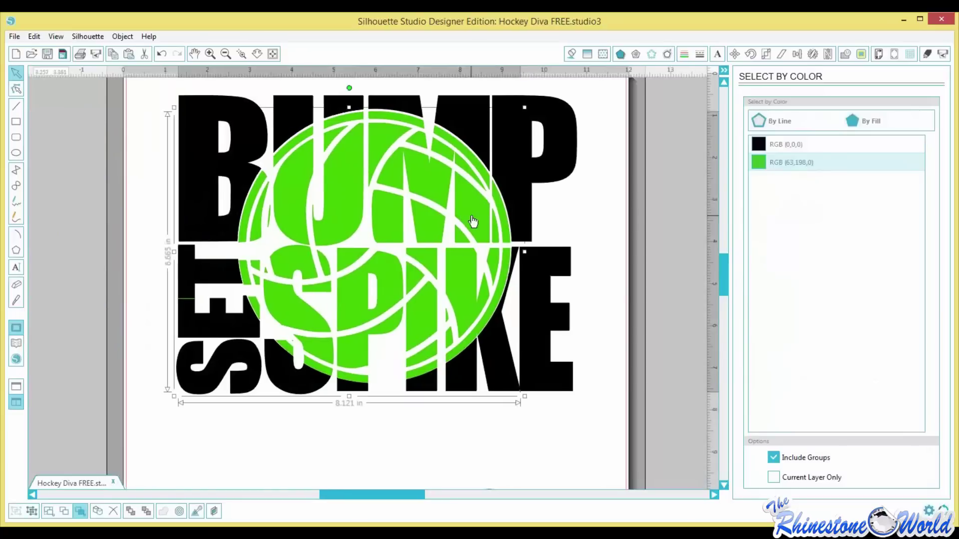
{"action": "left_click", "coordinate": [588, 223]}
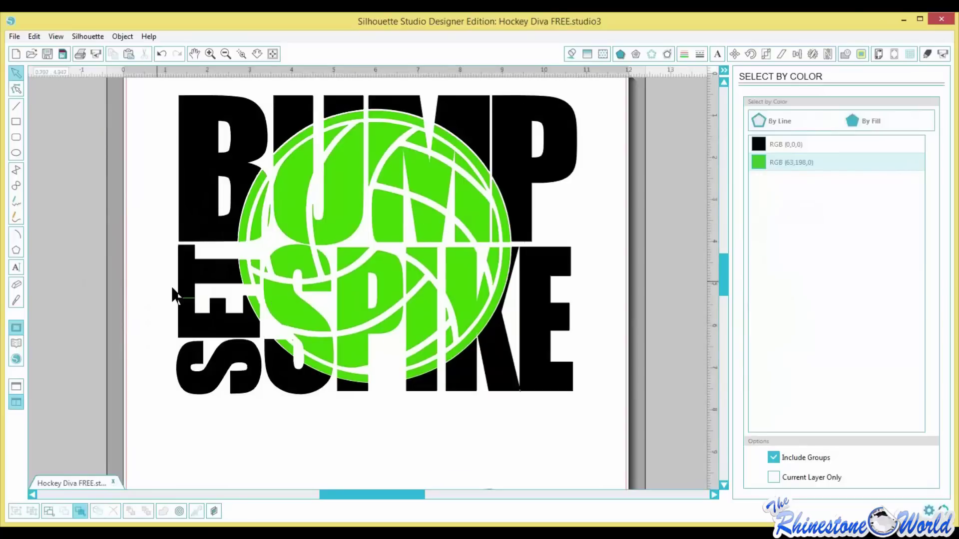
{"action": "left_click", "coordinate": [292, 300]}
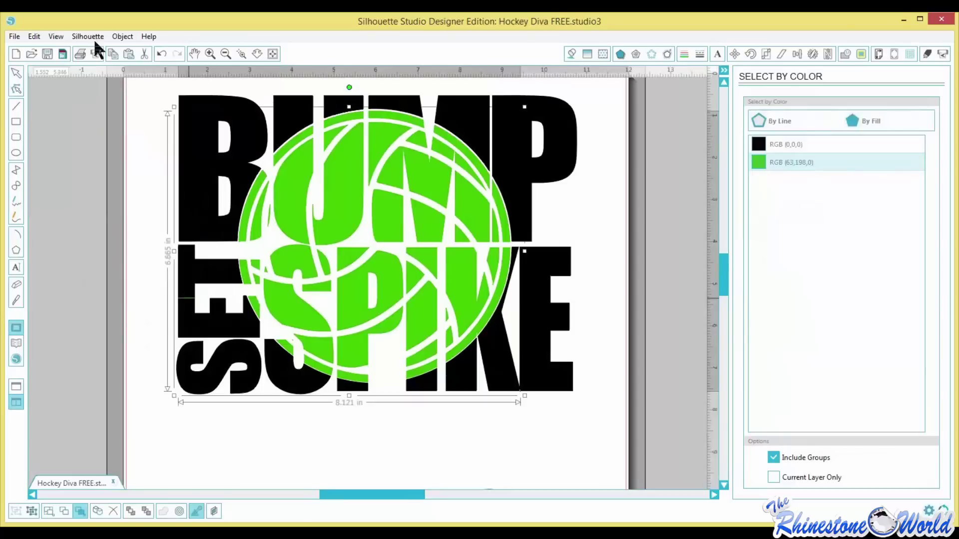
{"action": "left_click", "coordinate": [122, 36]}
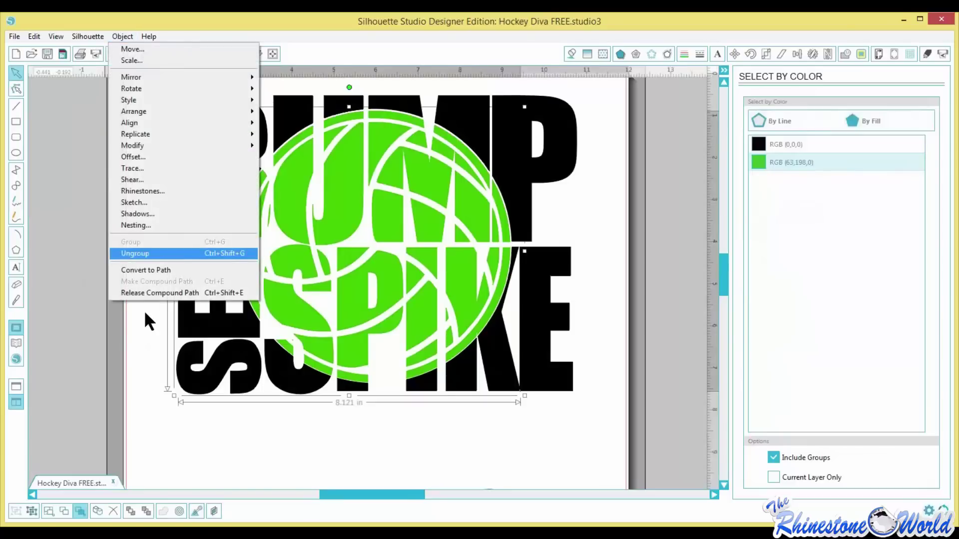
{"action": "left_click", "coordinate": [179, 256]}
{"action": "left_click", "coordinate": [164, 288]}
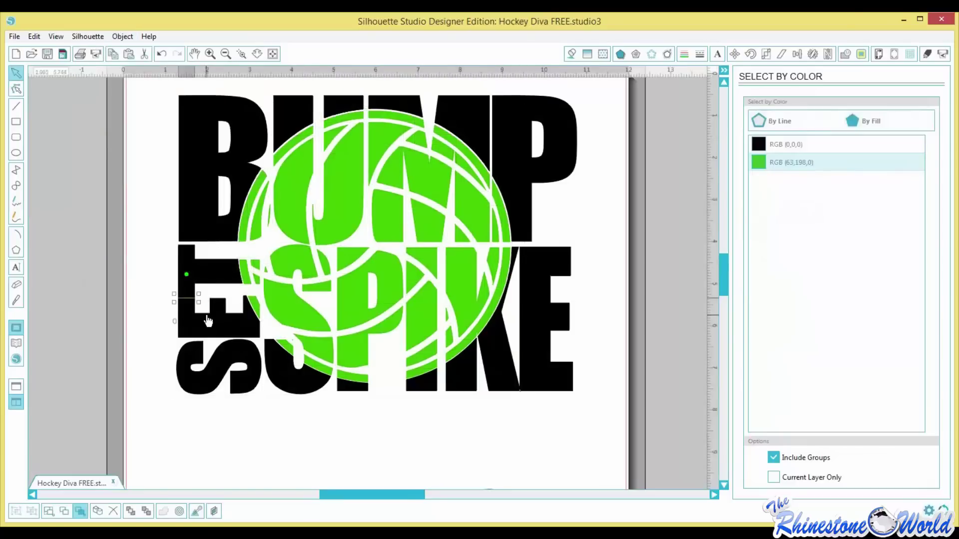
{"action": "left_click", "coordinate": [308, 323]}
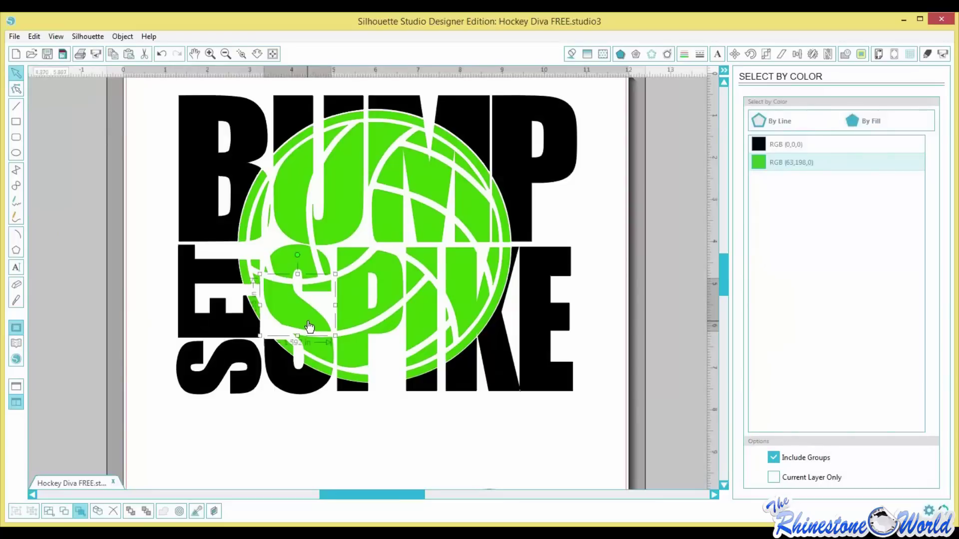
{"action": "left_click", "coordinate": [392, 354]}
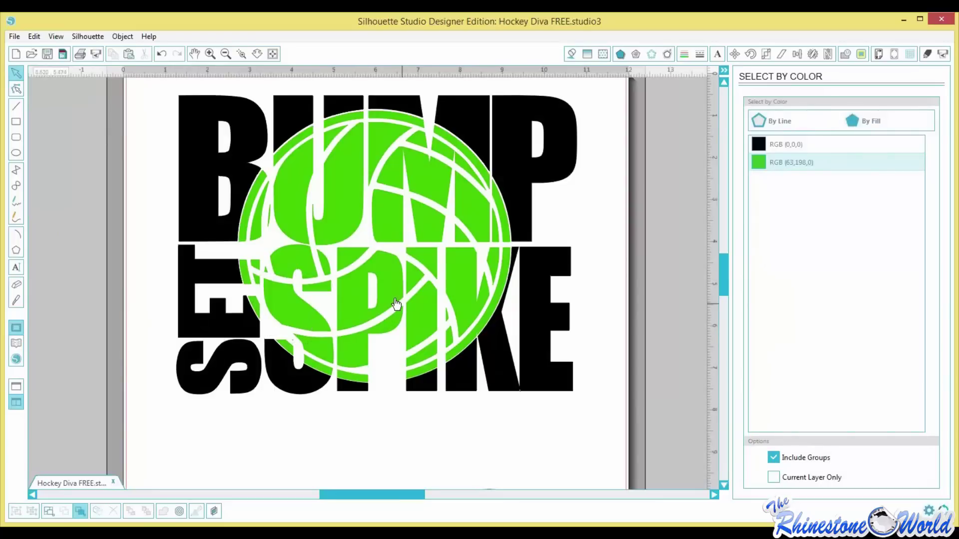
{"action": "scroll", "coordinate": [440, 295], "scroll_direction": "down", "scroll_amount": 3}
{"action": "scroll", "coordinate": [460, 356], "scroll_direction": "down", "scroll_amount": 2}
{"action": "scroll", "coordinate": [460, 356], "scroll_direction": "up", "scroll_amount": 3}
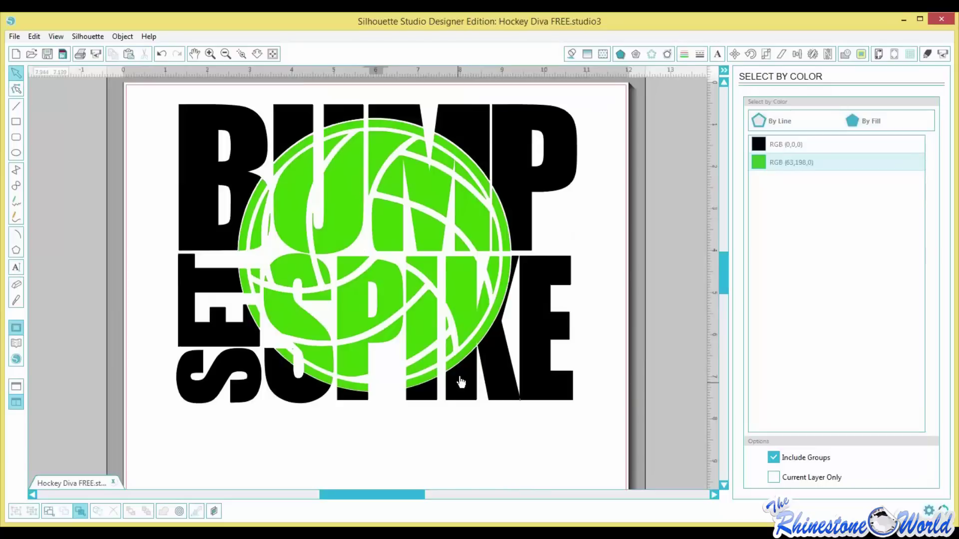
Save the design under the new file name Bump Set Spike FREE on the Desktop, in Silhouette Studio V3 format.
{"action": "left_click", "coordinate": [16, 36]}
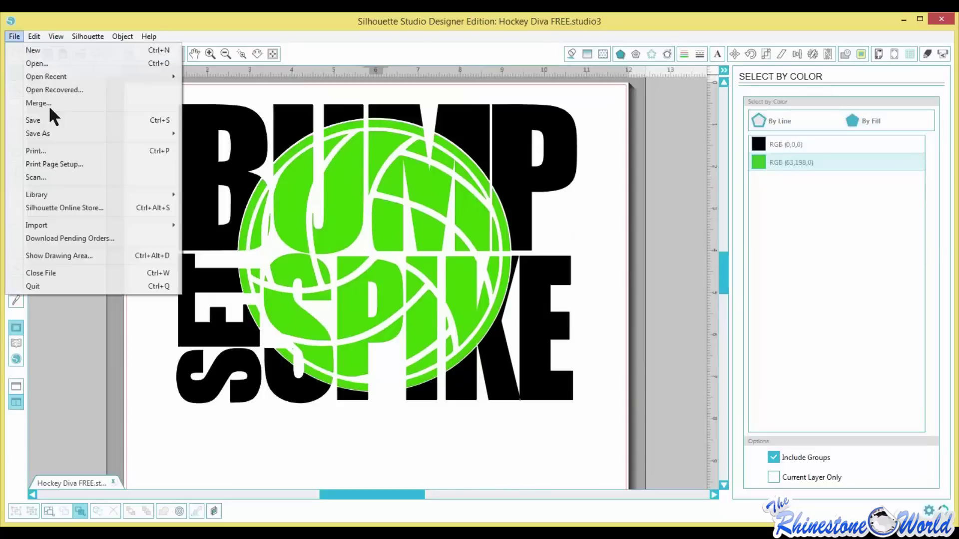
{"action": "mouse_move", "coordinate": [58, 130]}
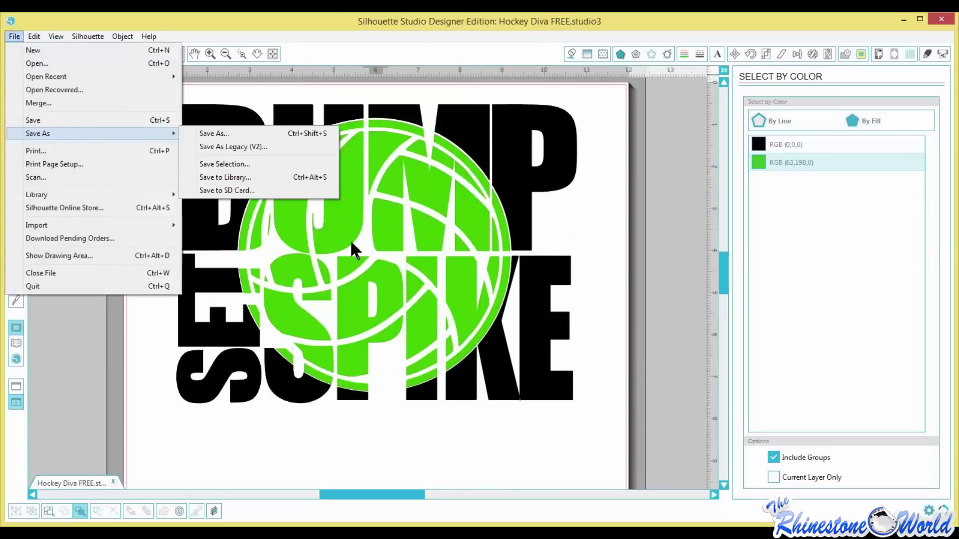
{"action": "left_click", "coordinate": [233, 134]}
{"action": "left_click", "coordinate": [199, 234]}
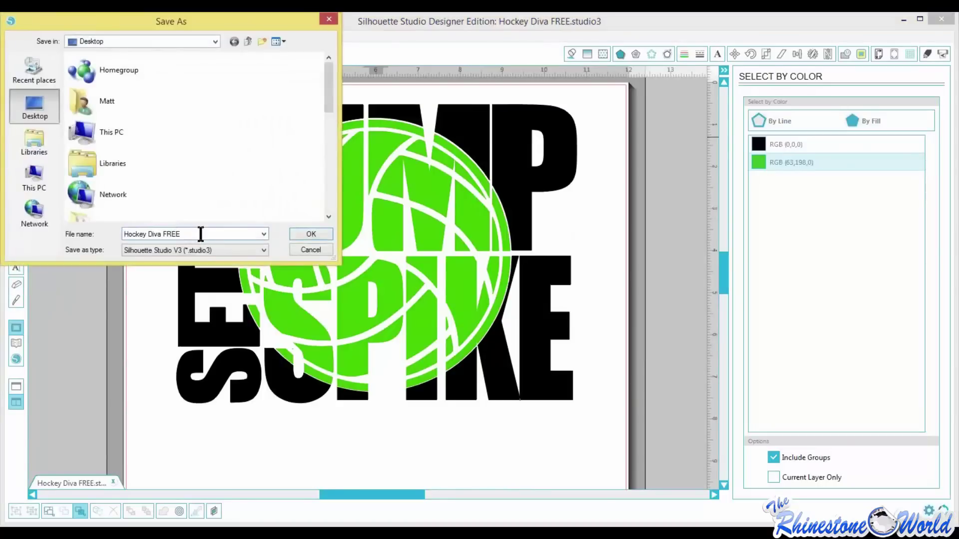
{"action": "left_click_drag", "start_coordinate": [159, 233], "coordinate": [102, 229]}
{"action": "type", "text": "bUMP sET sPIKE"}
{"action": "key", "text": "BackSpace"}
{"action": "key", "text": "BackSpace"}
{"action": "key", "text": "BackSpace"}
{"action": "key", "text": "BackSpace"}
{"action": "key", "text": "BackSpace"}
{"action": "key", "text": "BackSpace"}
{"action": "key", "text": "BackSpace"}
{"action": "key", "text": "BackSpace"}
{"action": "key", "text": "BackSpace"}
{"action": "key", "text": "BackSpace"}
{"action": "key", "text": "BackSpace"}
{"action": "key", "text": "BackSpace"}
{"action": "key", "text": "BackSpace"}
{"action": "key", "text": "BackSpace"}
{"action": "type", "text": "Bump Set Spike"}
{"action": "left_click", "coordinate": [310, 232]}
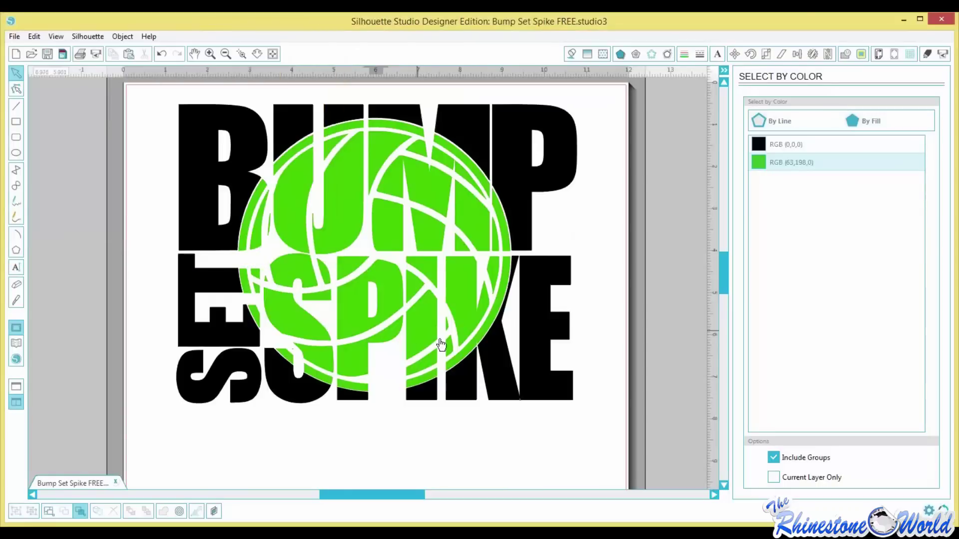
Clear the page by deleting the whole green and black lettering design and the small black volleyball below it.
{"action": "scroll", "coordinate": [434, 409], "scroll_direction": "up", "scroll_amount": 1}
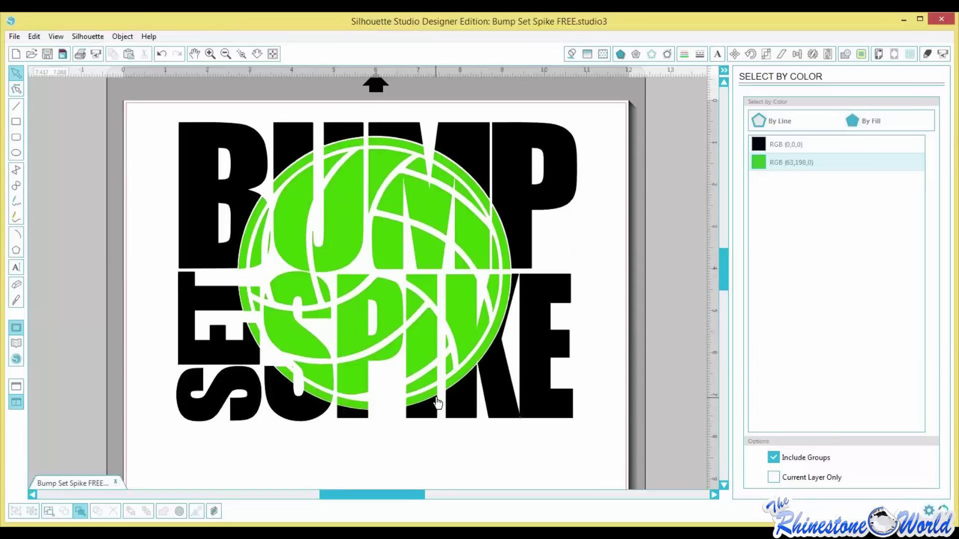
{"action": "scroll", "coordinate": [589, 109], "scroll_direction": "down", "scroll_amount": 1}
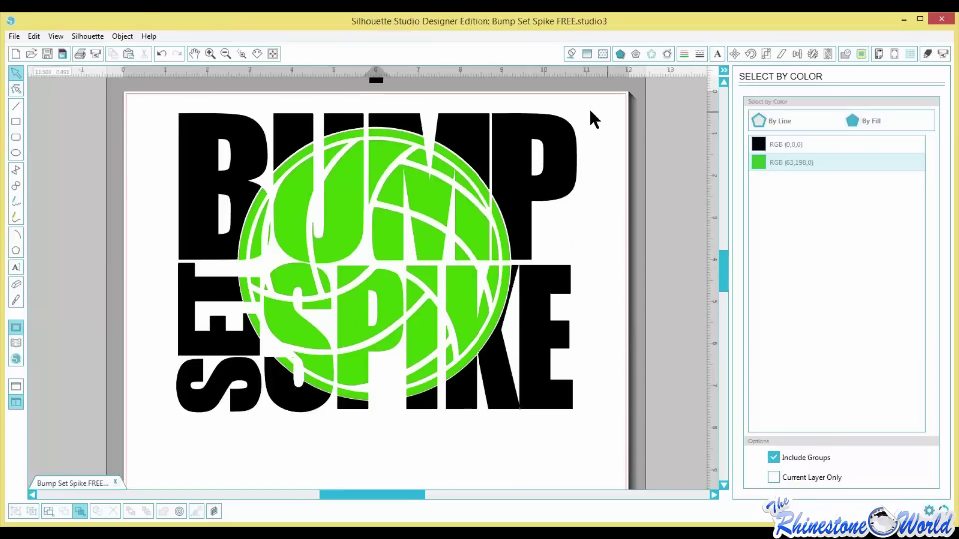
{"action": "key", "text": "ctrl+a"}
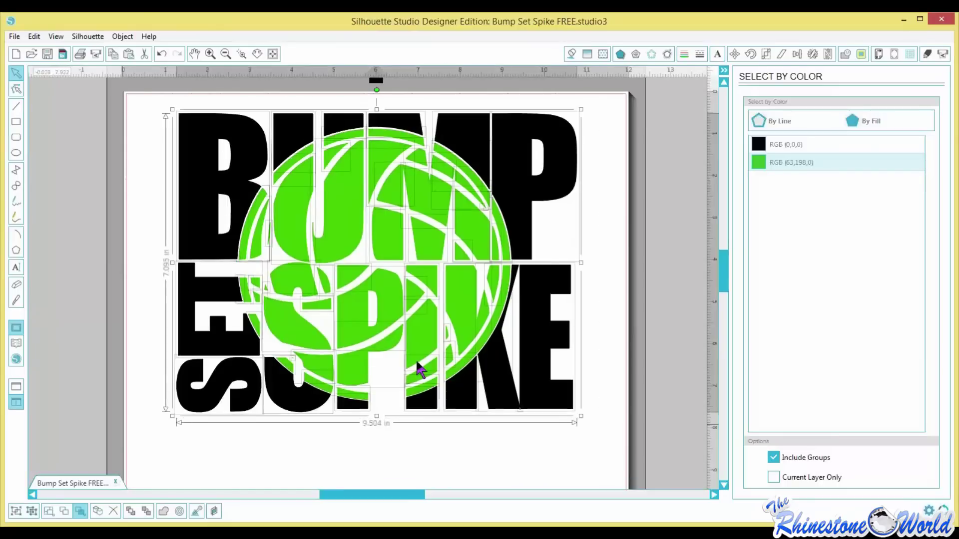
{"action": "key", "text": "Delete"}
{"action": "scroll", "coordinate": [435, 337], "scroll_direction": "down", "scroll_amount": 1}
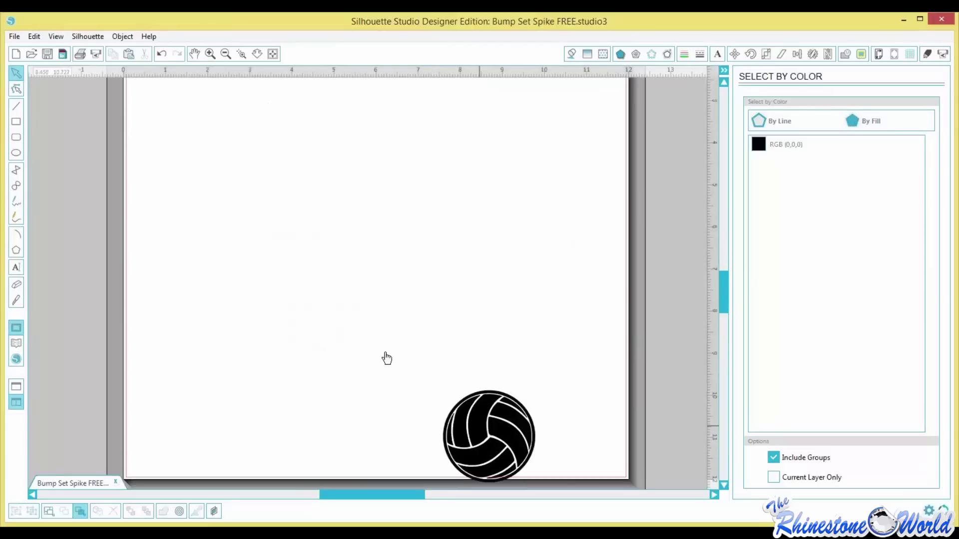
{"action": "scroll", "coordinate": [466, 365], "scroll_direction": "down", "scroll_amount": 1}
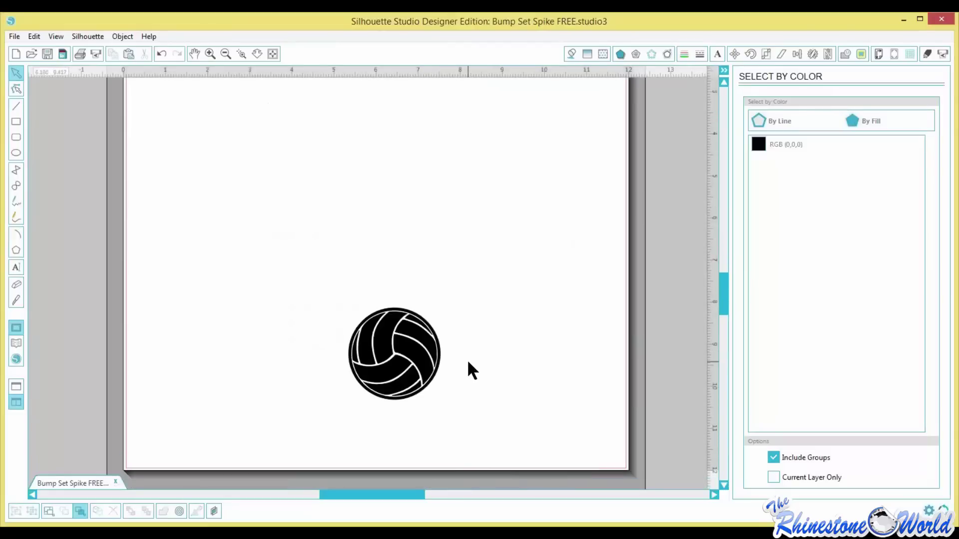
{"action": "left_click", "coordinate": [440, 368]}
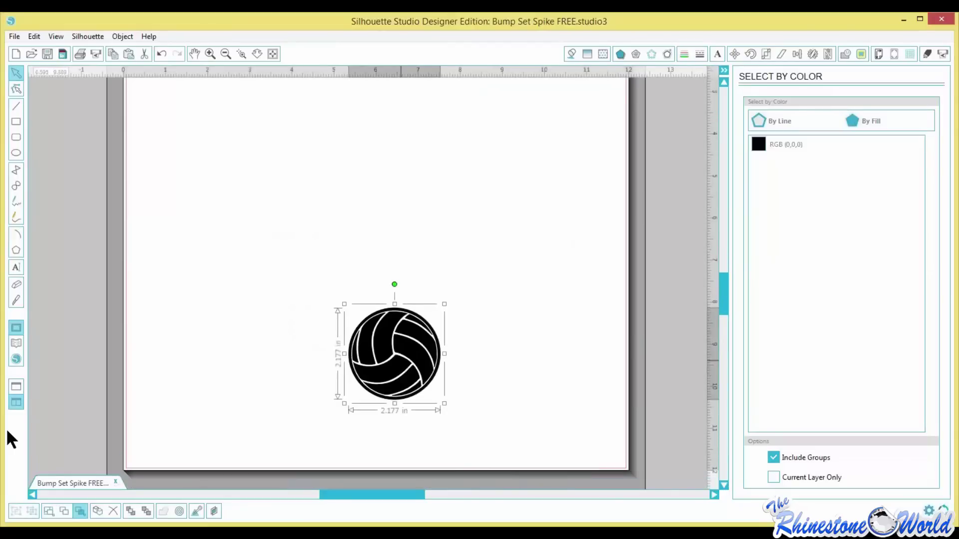
{"action": "key", "text": "Delete"}
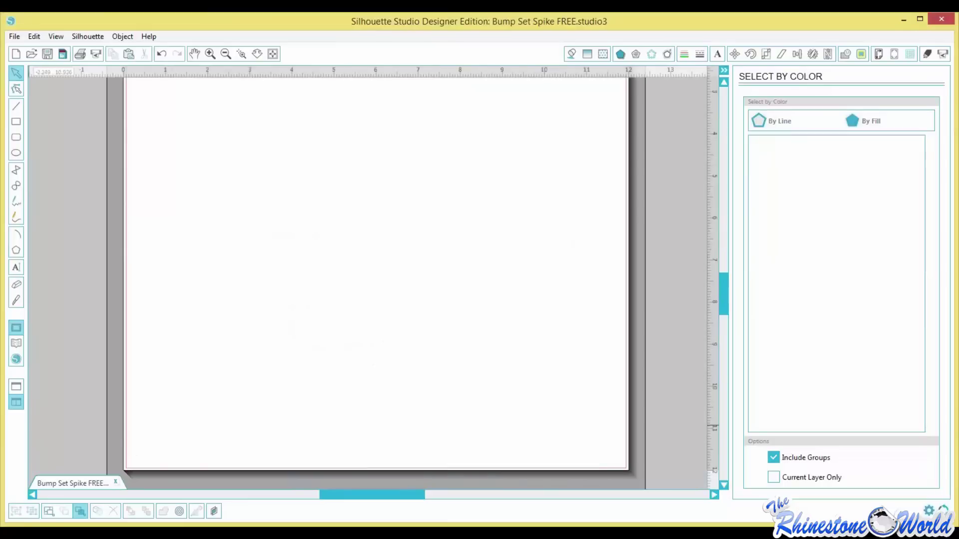
Paste the sports shapes onto the empty page and keep only the hockey player by deleting the basketball and volleyball.
{"action": "key", "text": "ctrl+v"}
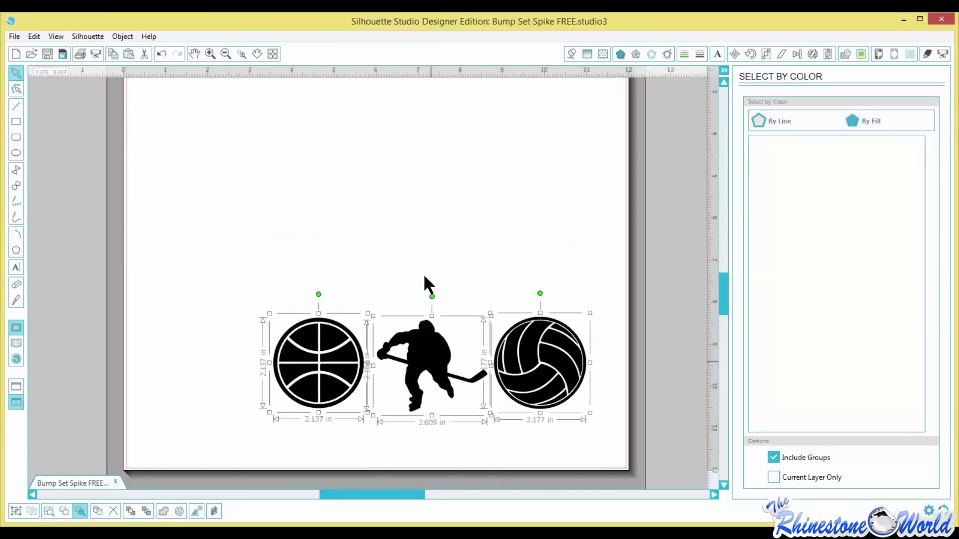
{"action": "left_click", "coordinate": [423, 273]}
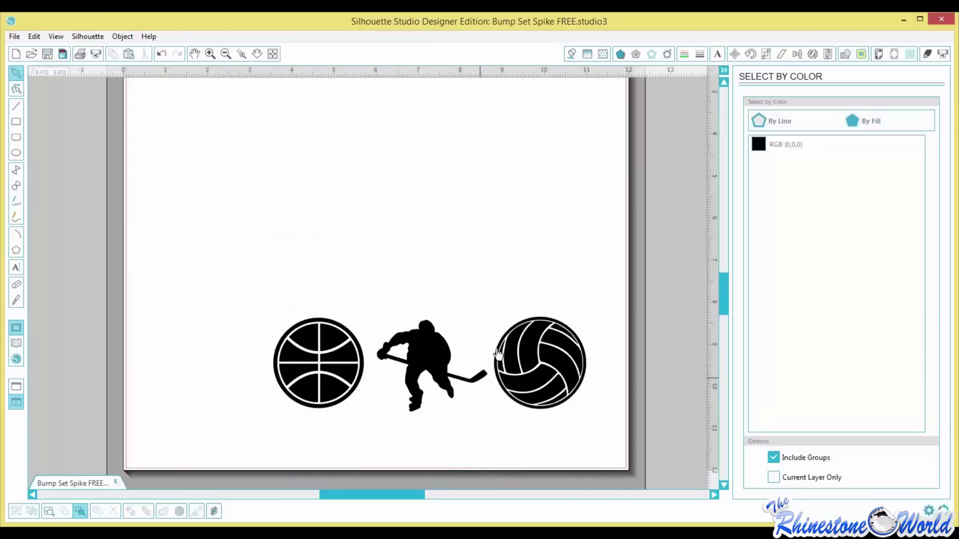
{"action": "left_click", "coordinate": [443, 379]}
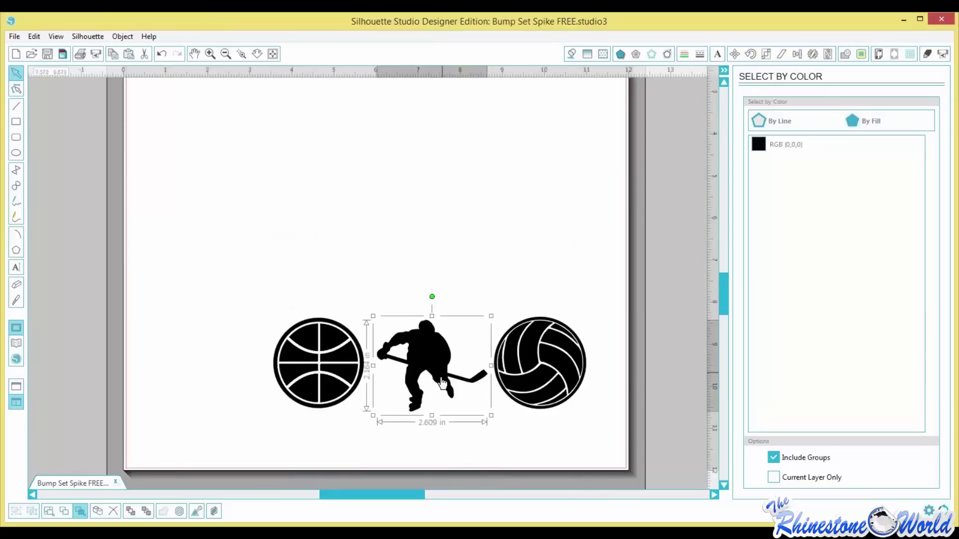
{"action": "left_click_drag", "start_coordinate": [442, 383], "coordinate": [440, 220]}
{"action": "left_click_drag", "start_coordinate": [574, 278], "coordinate": [151, 432]}
{"action": "key", "text": "Delete"}
Place the hockey player silhouette in the lower middle of the page, leaving room above it for lettering.
{"action": "left_click_drag", "start_coordinate": [442, 185], "coordinate": [413, 329]}
{"action": "left_click", "coordinate": [428, 284]}
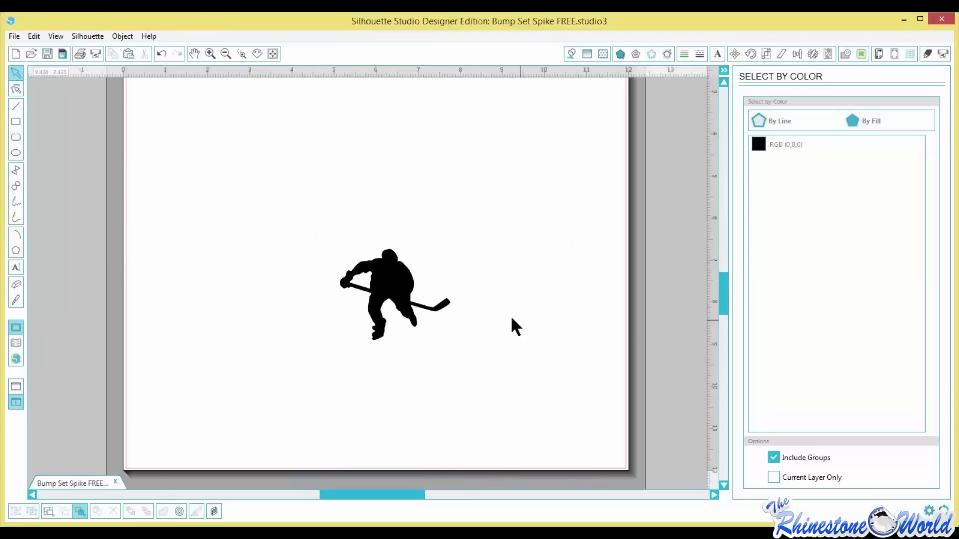
{"action": "left_click_drag", "start_coordinate": [394, 291], "coordinate": [406, 370]}
{"action": "left_click", "coordinate": [417, 272]}
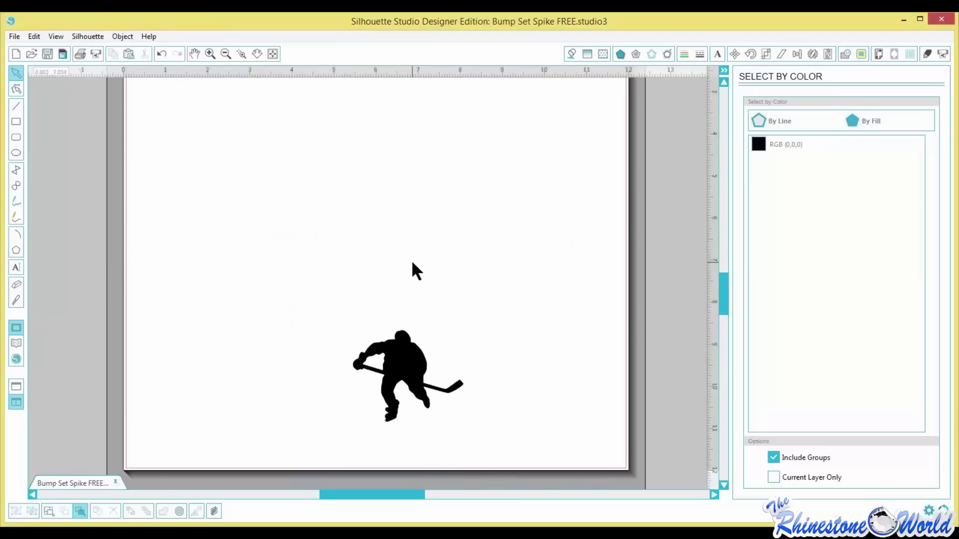
Add the text HOCKEY above the hockey player silhouette.
{"action": "left_click", "coordinate": [17, 269]}
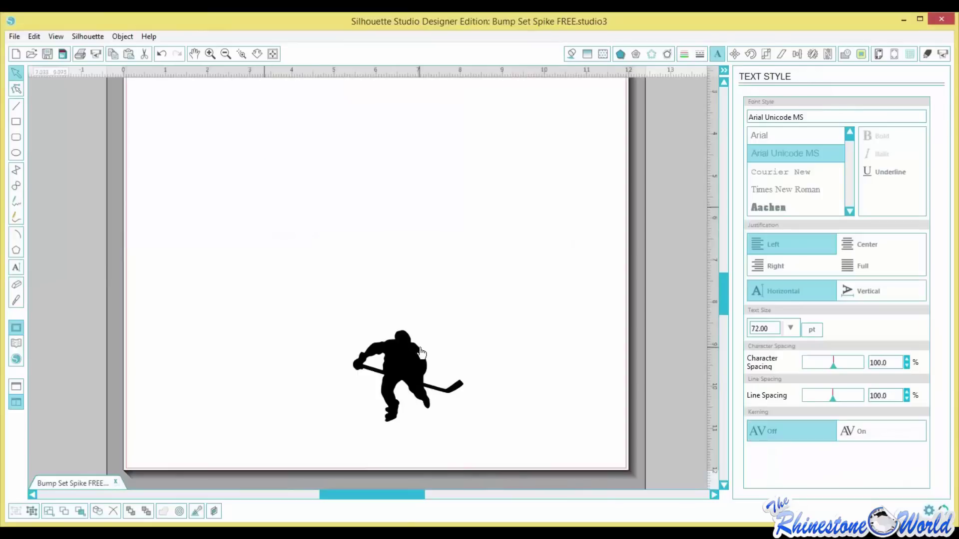
{"action": "type", "text": "HOCKEY"}
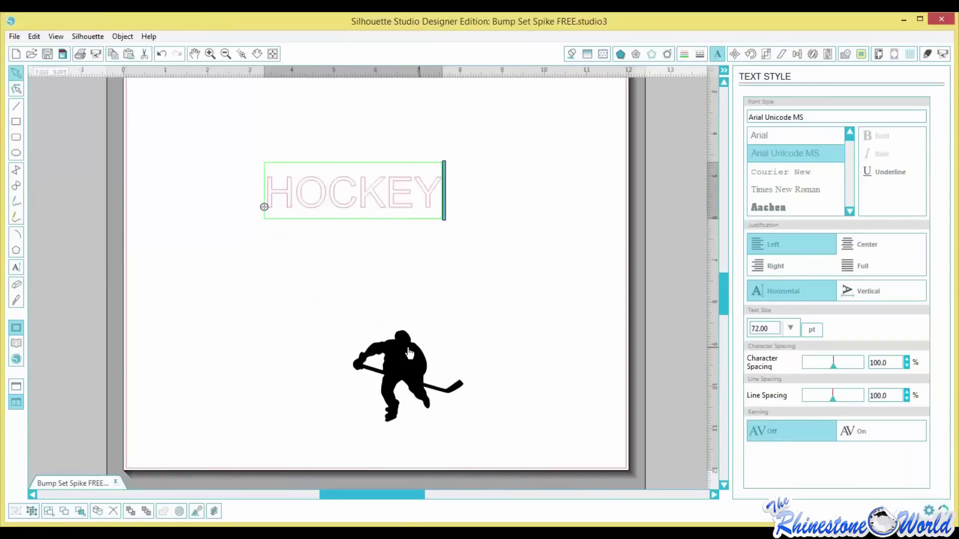
{"action": "left_click", "coordinate": [240, 186]}
{"action": "left_click", "coordinate": [292, 197]}
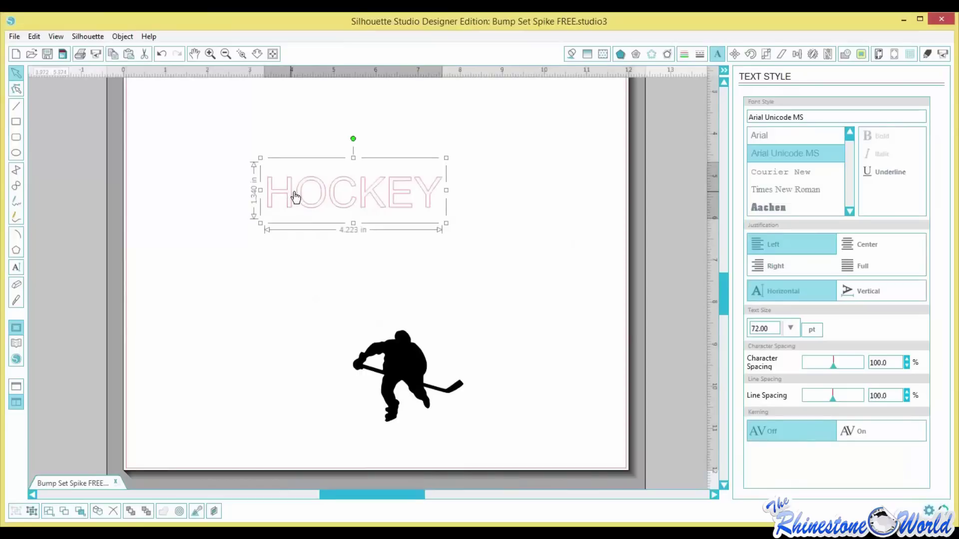
{"action": "left_click_drag", "start_coordinate": [295, 196], "coordinate": [292, 195]}
Format HOCKEY in the Impact font at about 134 pt, with character spacing tightened to 94.9%.
{"action": "left_click", "coordinate": [788, 117]}
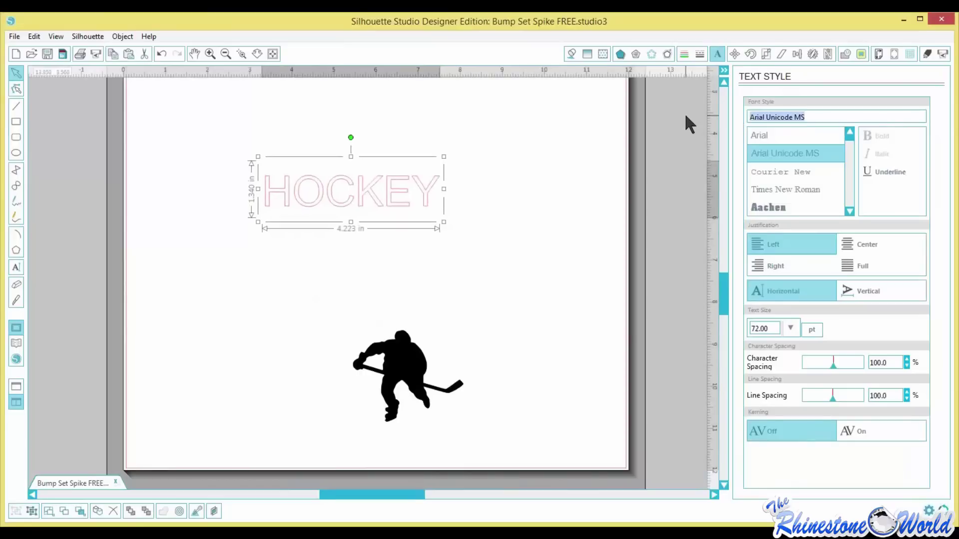
{"action": "type", "text": "IMPact"}
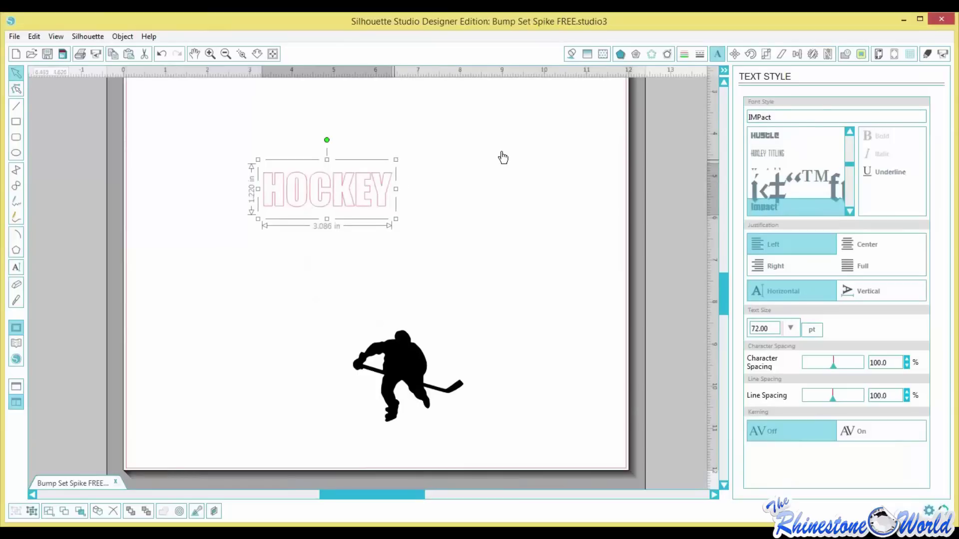
{"action": "left_click_drag", "start_coordinate": [395, 159], "coordinate": [509, 115]}
{"action": "left_click_drag", "start_coordinate": [489, 153], "coordinate": [484, 147]}
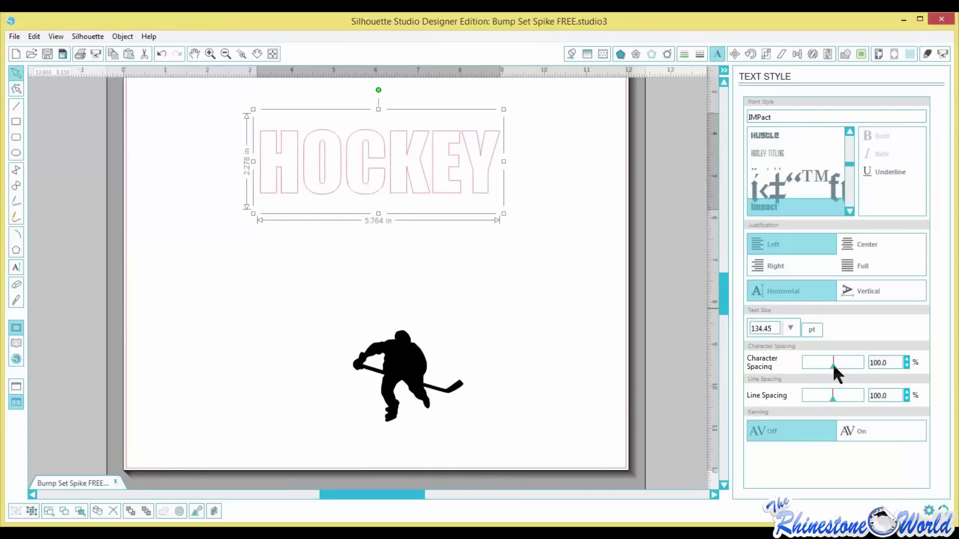
{"action": "left_click_drag", "start_coordinate": [833, 366], "coordinate": [831, 368]}
{"action": "left_click", "coordinate": [520, 230]}
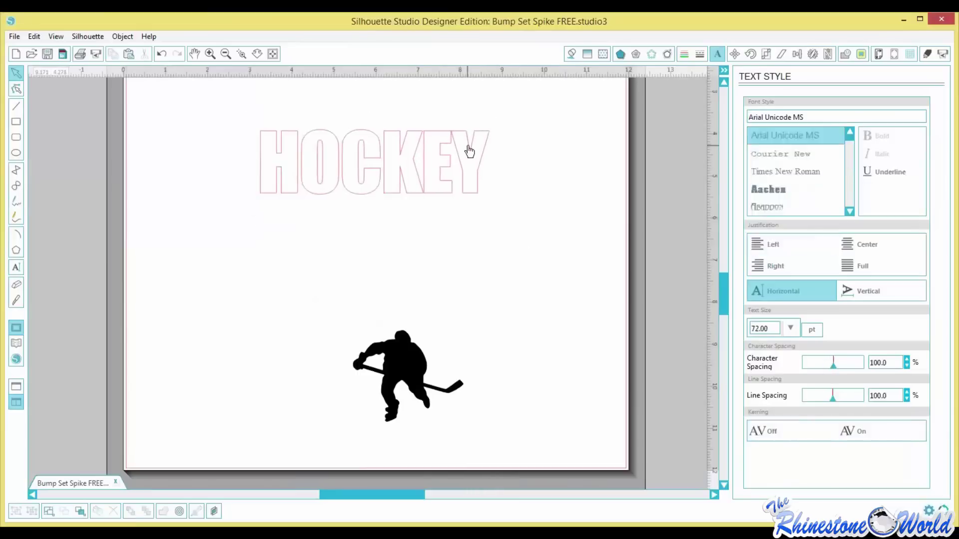
Duplicate the HOCKEY text, place the copy directly below it, and change the copy's wording to SISTER.
{"action": "left_click", "coordinate": [469, 149]}
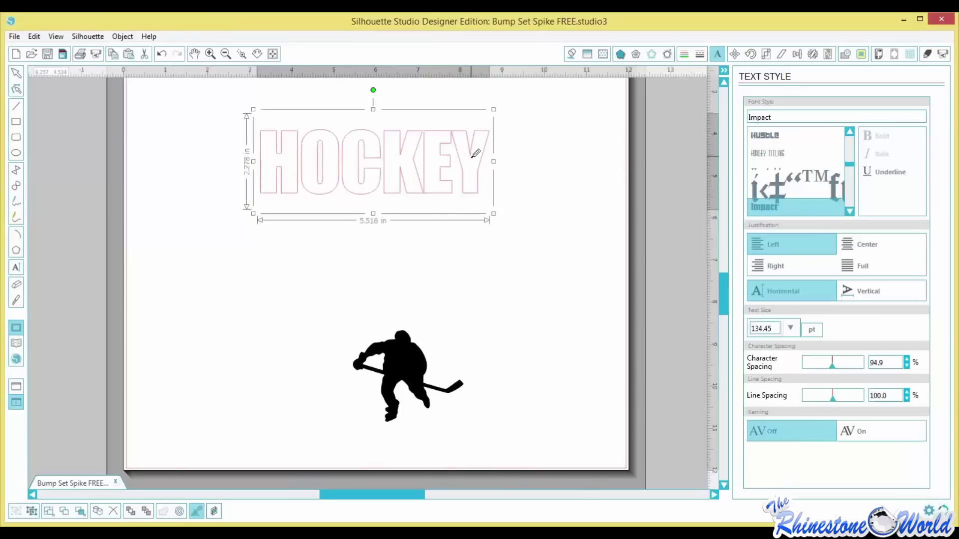
{"action": "key", "text": "ctrl+d"}
{"action": "left_click_drag", "start_coordinate": [466, 187], "coordinate": [443, 253]}
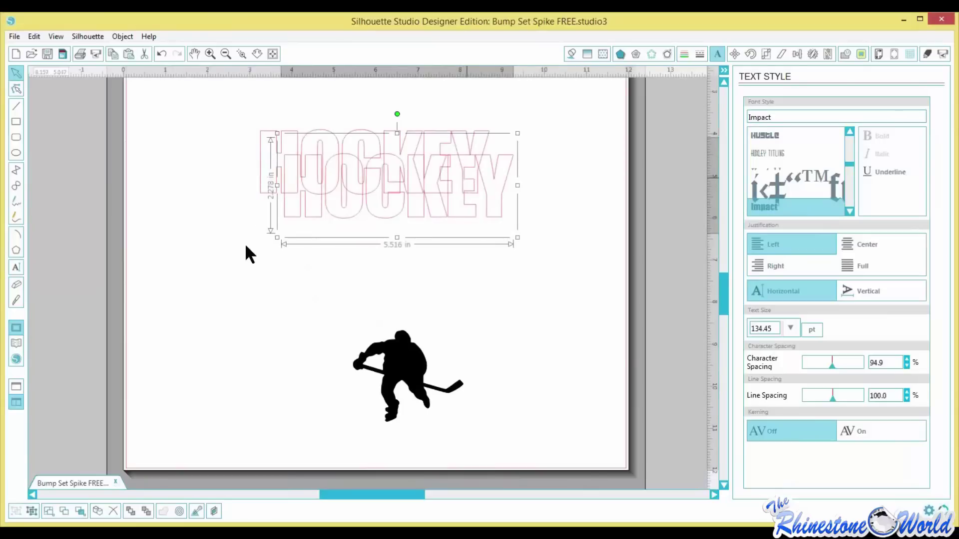
{"action": "double_click", "coordinate": [294, 244]}
{"action": "key", "text": "ctrl+a"}
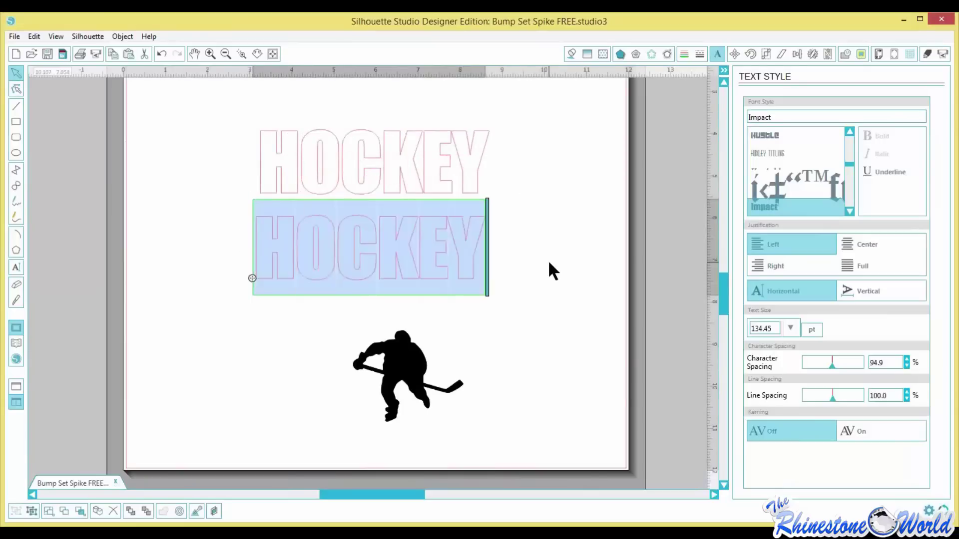
{"action": "type", "text": "SISTER"}
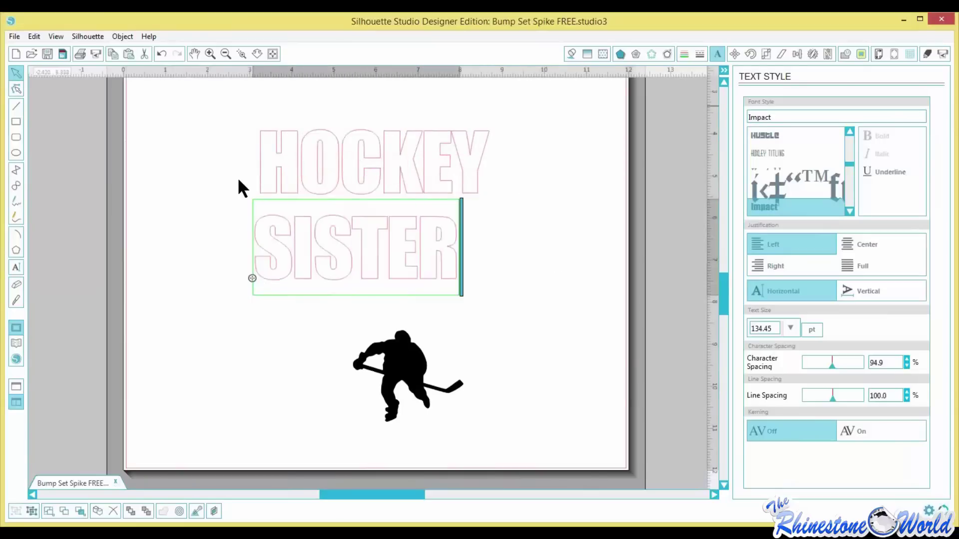
{"action": "left_click", "coordinate": [310, 250]}
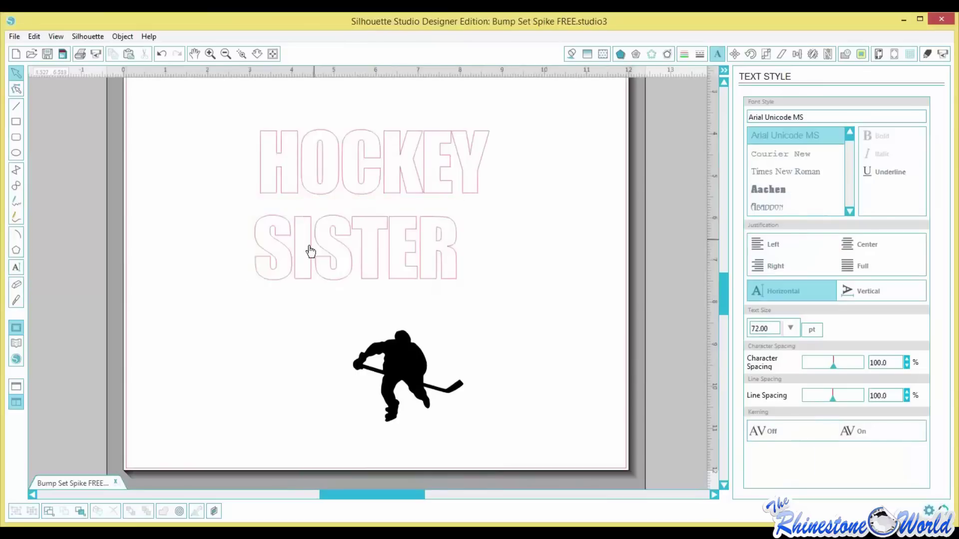
Fit SISTER closely under HOCKEY at about 5.5 in wide, with character spacing of 92.8%.
{"action": "left_click", "coordinate": [324, 253]}
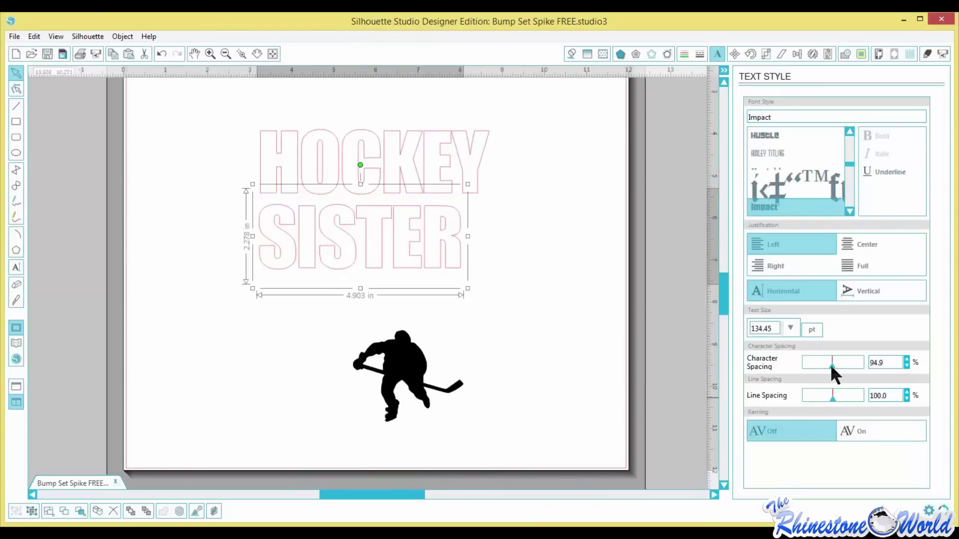
{"action": "left_click_drag", "start_coordinate": [830, 364], "coordinate": [831, 365]}
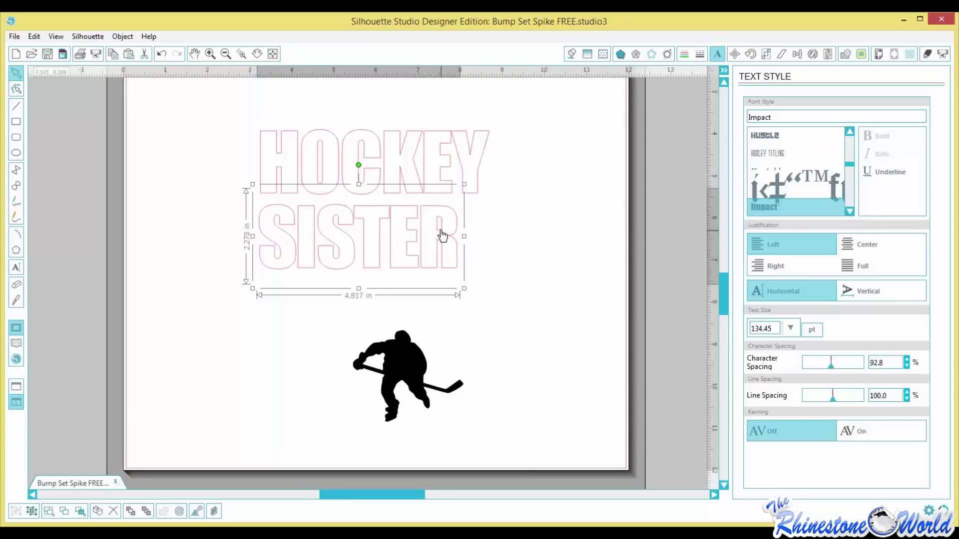
{"action": "left_click_drag", "start_coordinate": [442, 235], "coordinate": [444, 225]}
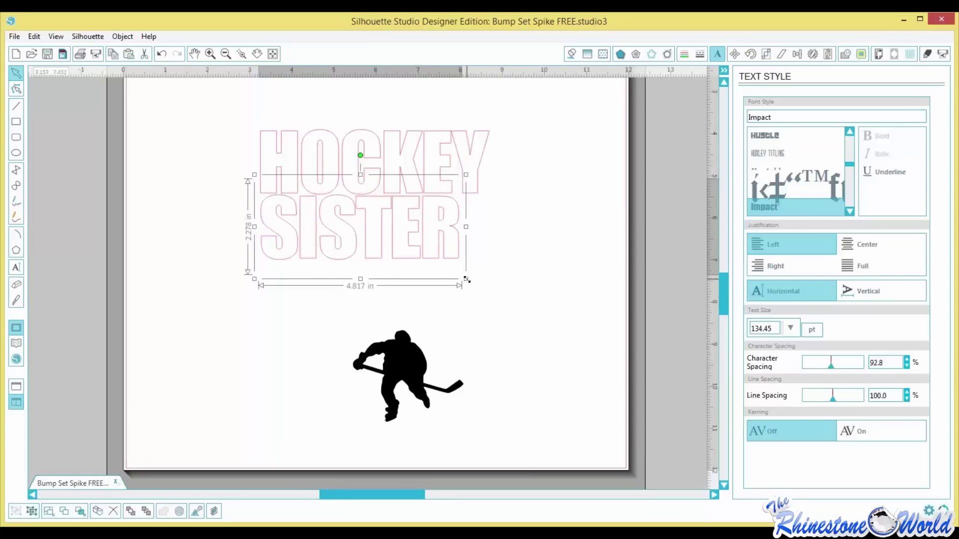
{"action": "left_click_drag", "start_coordinate": [493, 295], "coordinate": [494, 293]}
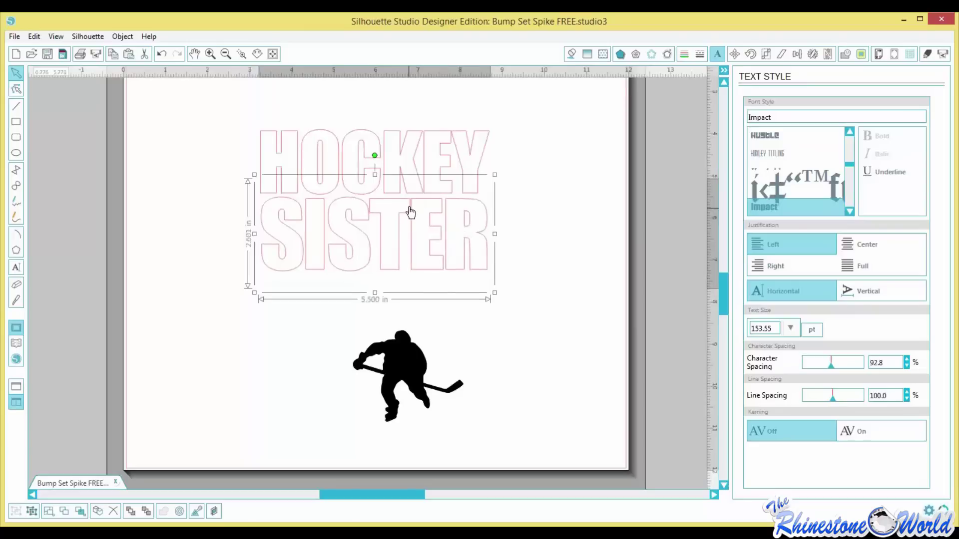
{"action": "left_click", "coordinate": [524, 230]}
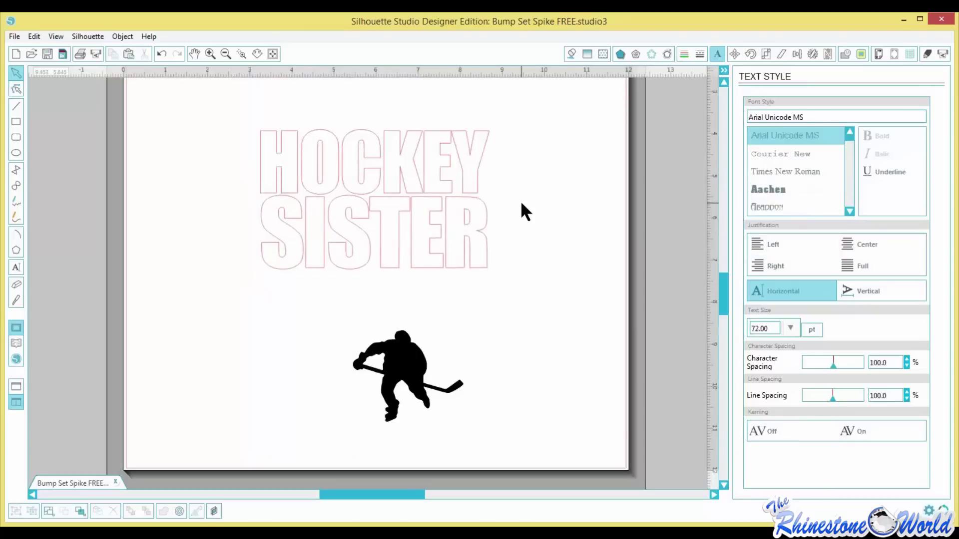
Convert the HOCKEY and SISTER text into outlines combined as one object.
{"action": "left_click_drag", "start_coordinate": [528, 94], "coordinate": [215, 305]}
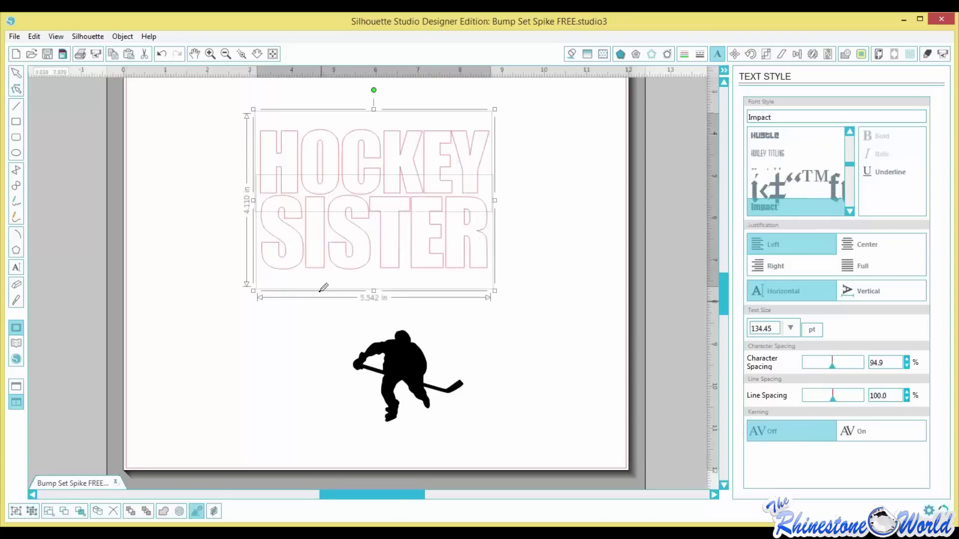
{"action": "left_click", "coordinate": [320, 290]}
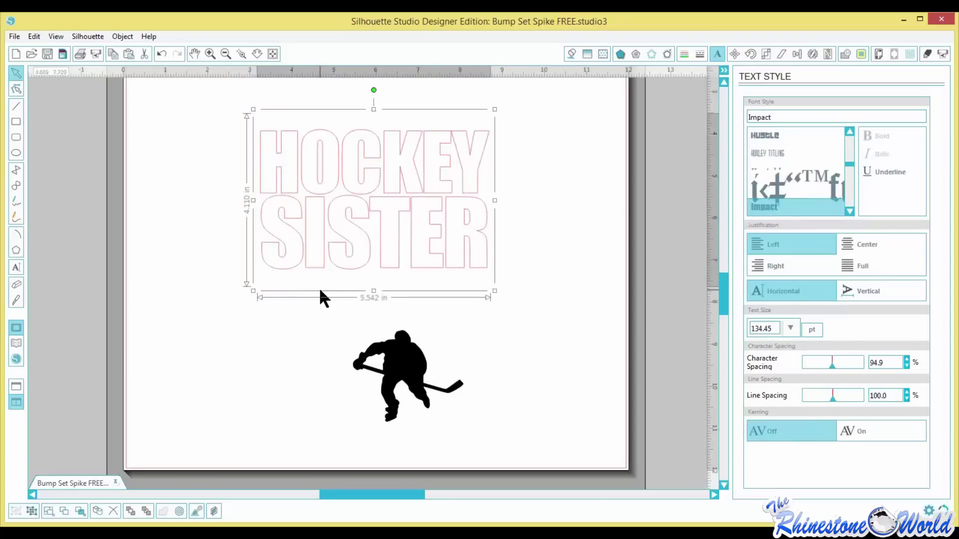
{"action": "left_click", "coordinate": [125, 40]}
{"action": "left_click", "coordinate": [312, 312]}
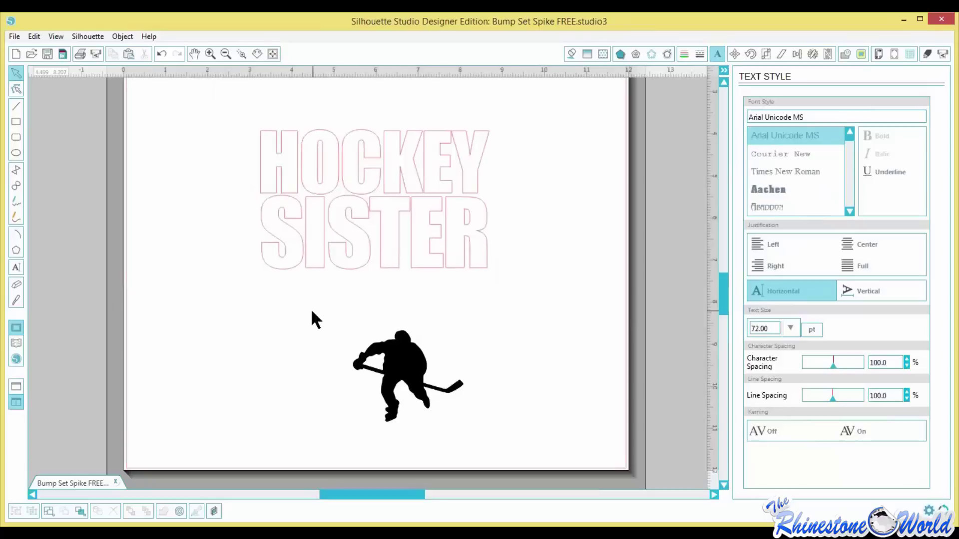
Enlarge the combined HOCKEY SISTER lettering to about 9.7 in wide and center it across the page.
{"action": "left_click", "coordinate": [430, 245]}
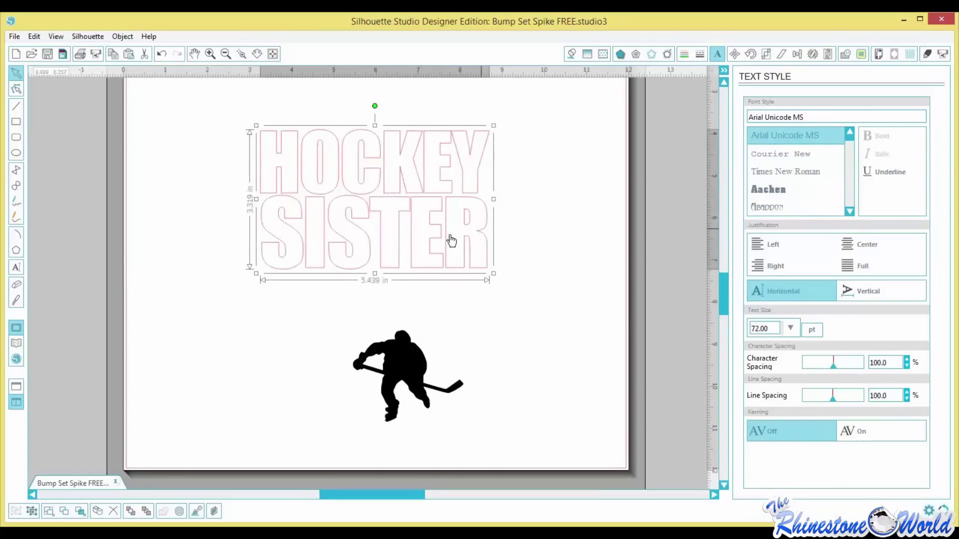
{"action": "left_click_drag", "start_coordinate": [451, 241], "coordinate": [403, 239]}
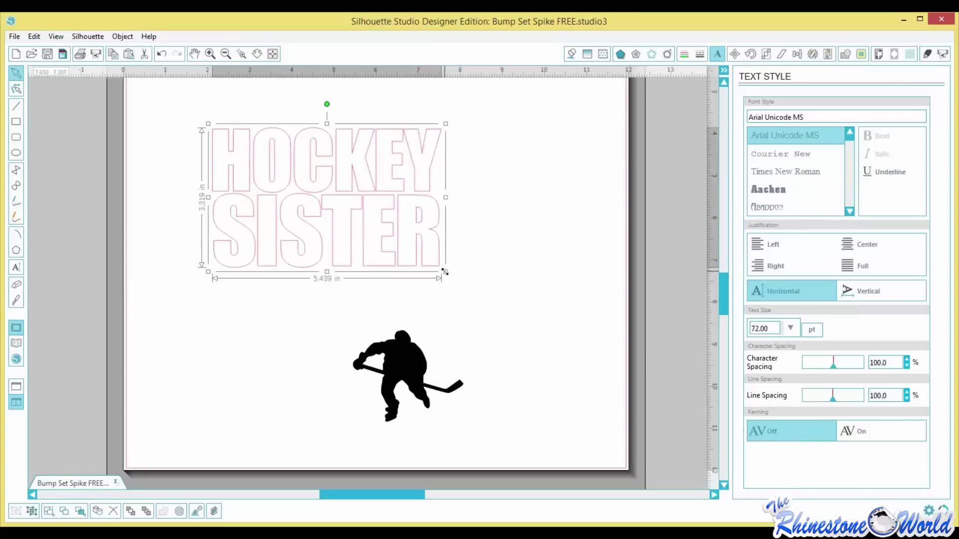
{"action": "left_click_drag", "start_coordinate": [600, 373], "coordinate": [603, 370]}
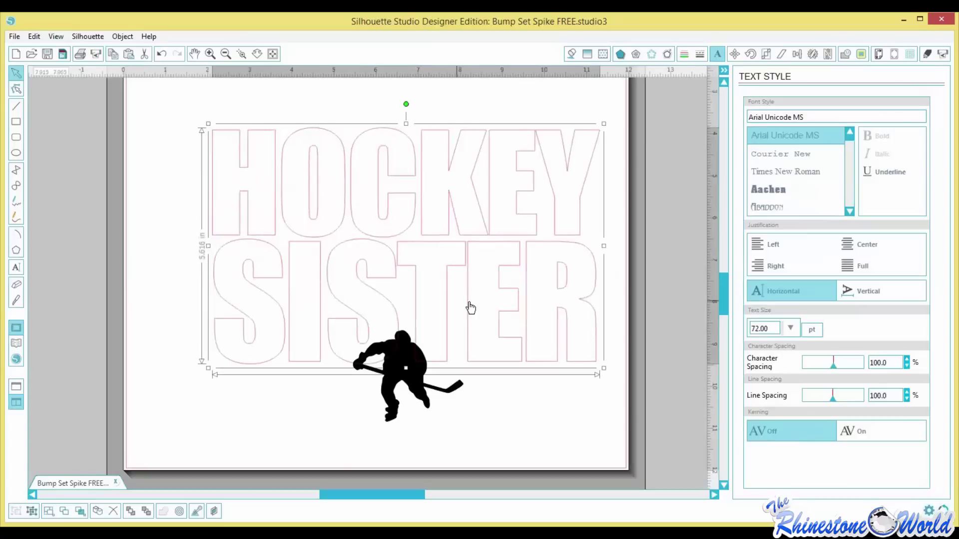
{"action": "left_click_drag", "start_coordinate": [421, 254], "coordinate": [358, 204]}
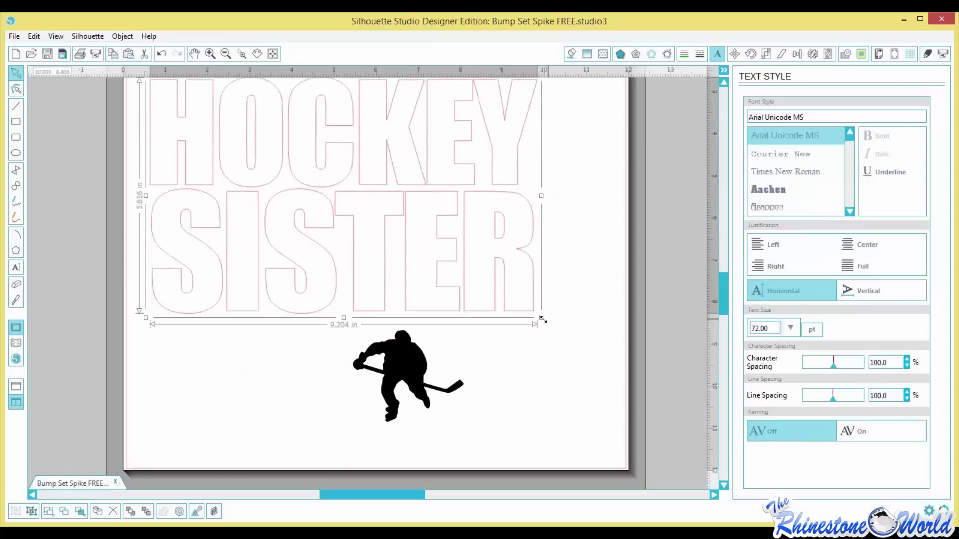
{"action": "left_click_drag", "start_coordinate": [571, 337], "coordinate": [564, 331]}
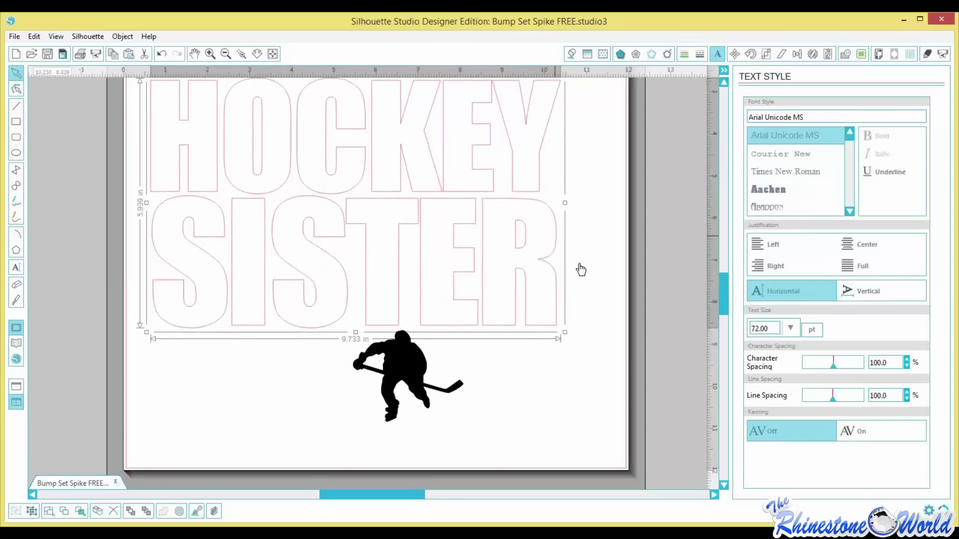
{"action": "left_click_drag", "start_coordinate": [560, 247], "coordinate": [584, 277]}
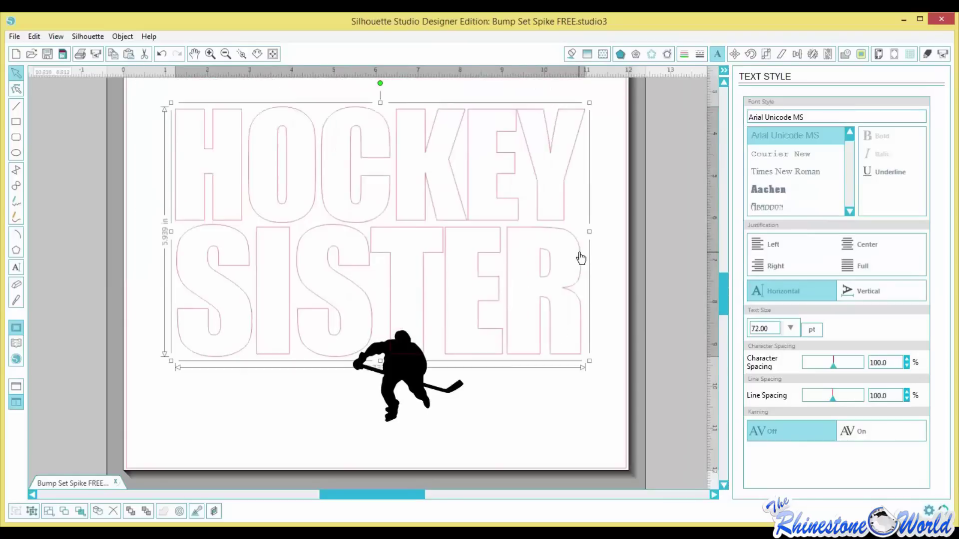
Fill the HOCKEY SISTER lettering with red F40000 and make its outline transparent.
{"action": "left_click", "coordinate": [572, 53]}
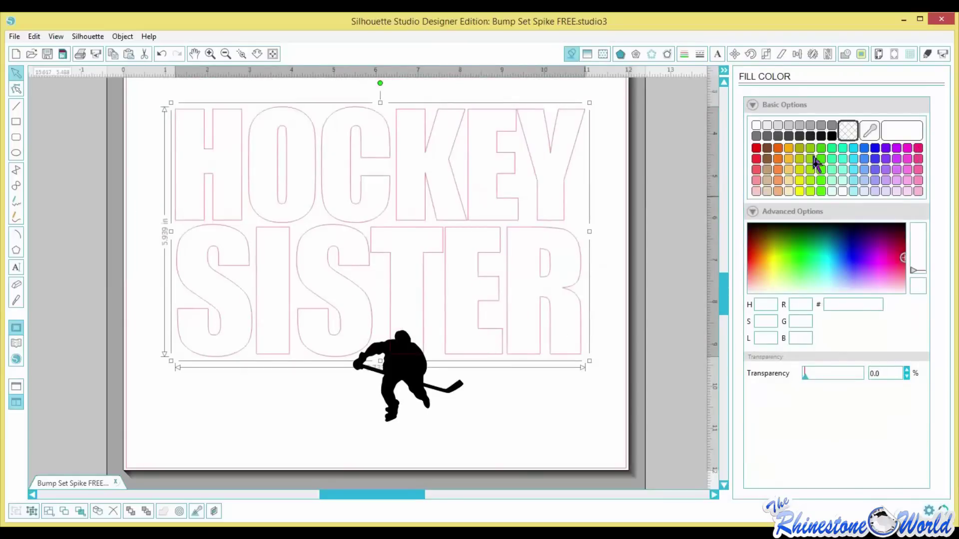
{"action": "left_click", "coordinate": [756, 148]}
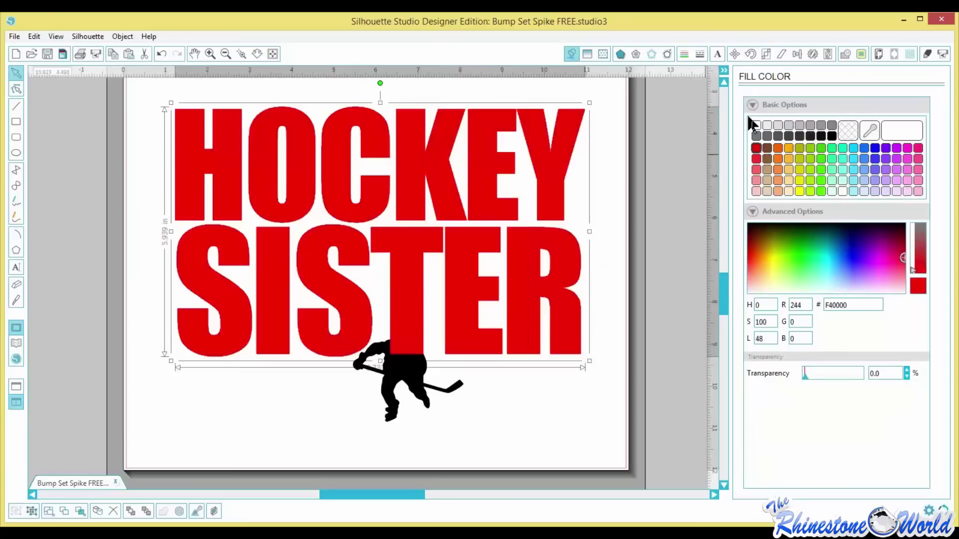
{"action": "left_click", "coordinate": [684, 53]}
{"action": "left_click", "coordinate": [848, 130]}
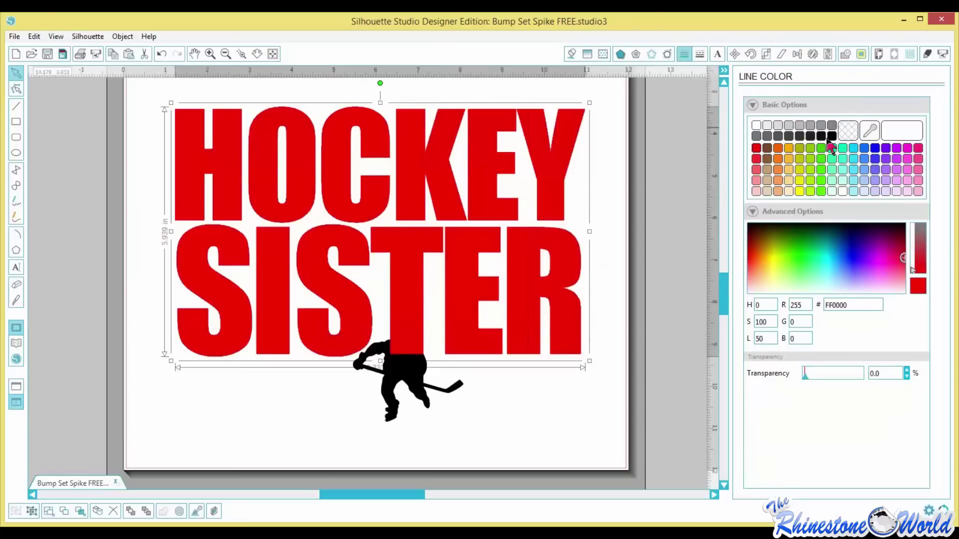
Move the hockey player silhouette onto the lettering, send the HOCKEY SISTER lettering to the back, and place the player over HOCKEY.
{"action": "scroll", "coordinate": [493, 262], "scroll_direction": "down", "scroll_amount": 1}
{"action": "left_click", "coordinate": [417, 368]}
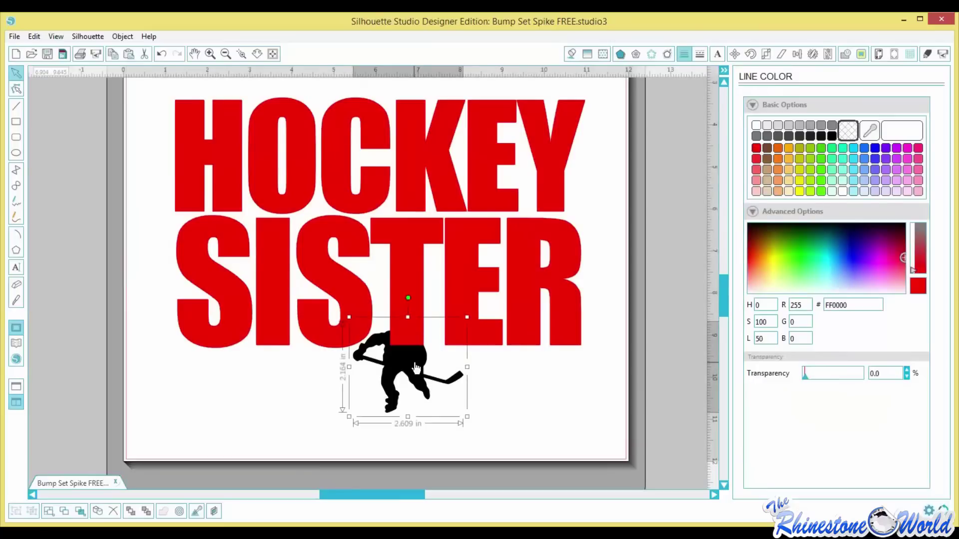
{"action": "left_click_drag", "start_coordinate": [410, 357], "coordinate": [404, 334]}
{"action": "left_click_drag", "start_coordinate": [389, 283], "coordinate": [354, 205]}
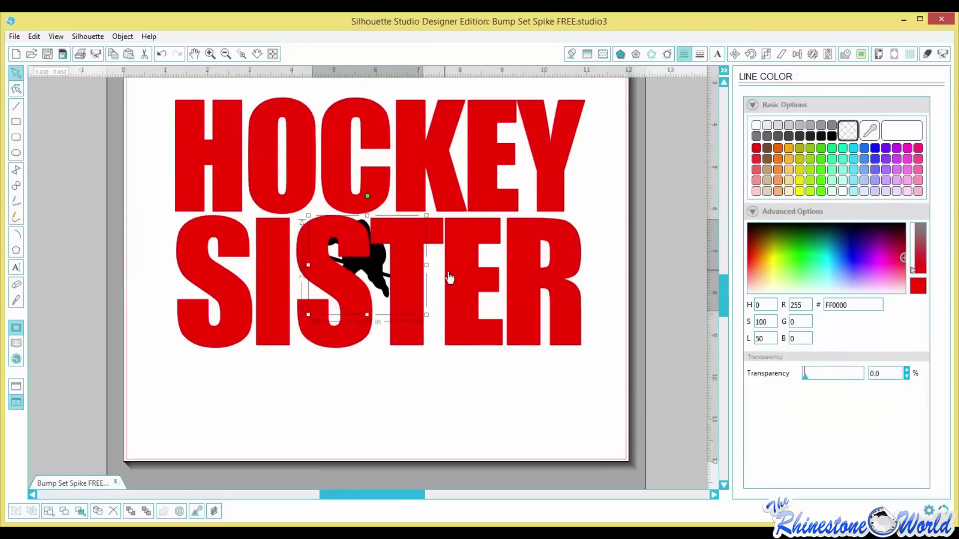
{"action": "right_click", "coordinate": [464, 265]}
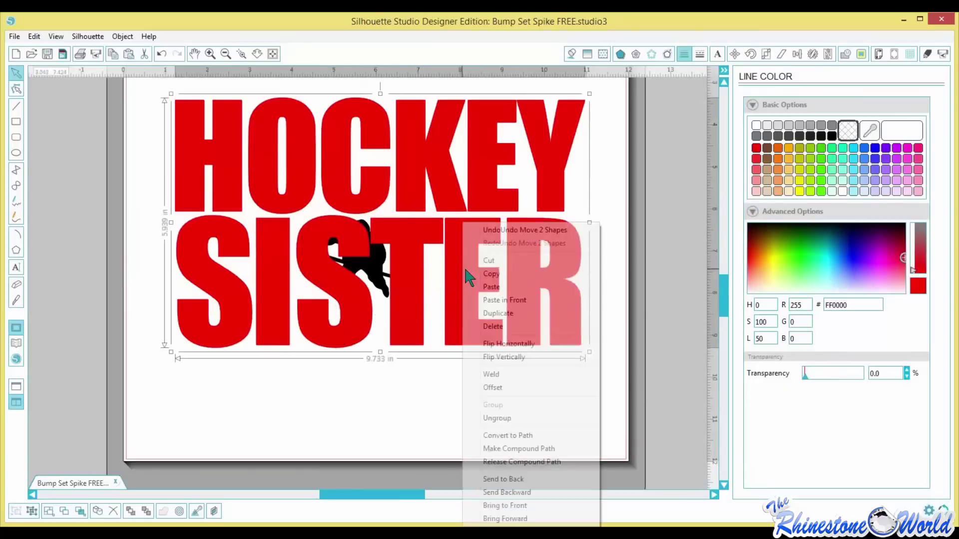
{"action": "left_click", "coordinate": [506, 479]}
{"action": "left_click_drag", "start_coordinate": [371, 271], "coordinate": [354, 160]}
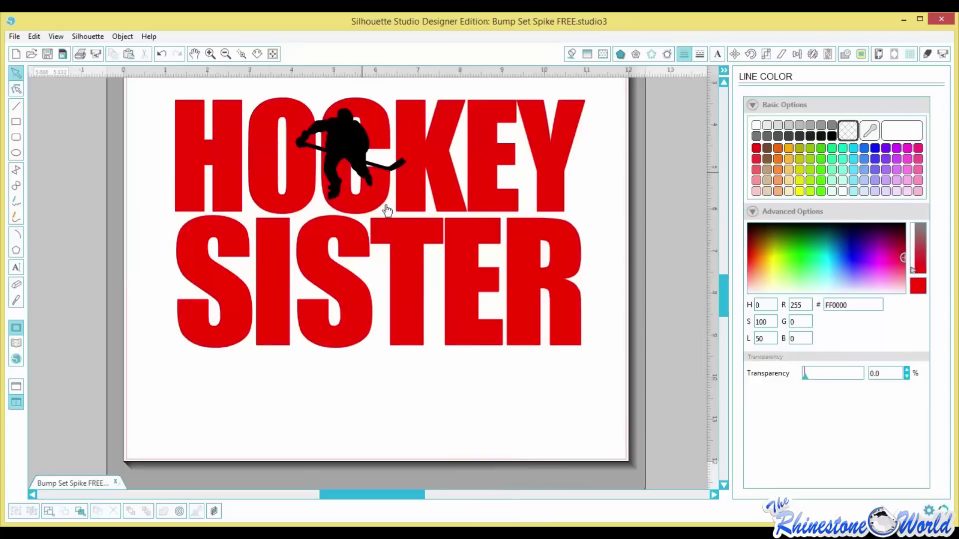
Enlarge the hockey player silhouette to about 6.4 in wide and position it over the middle of both words.
{"action": "left_click", "coordinate": [365, 185]}
{"action": "left_click_drag", "start_coordinate": [446, 243], "coordinate": [569, 335]}
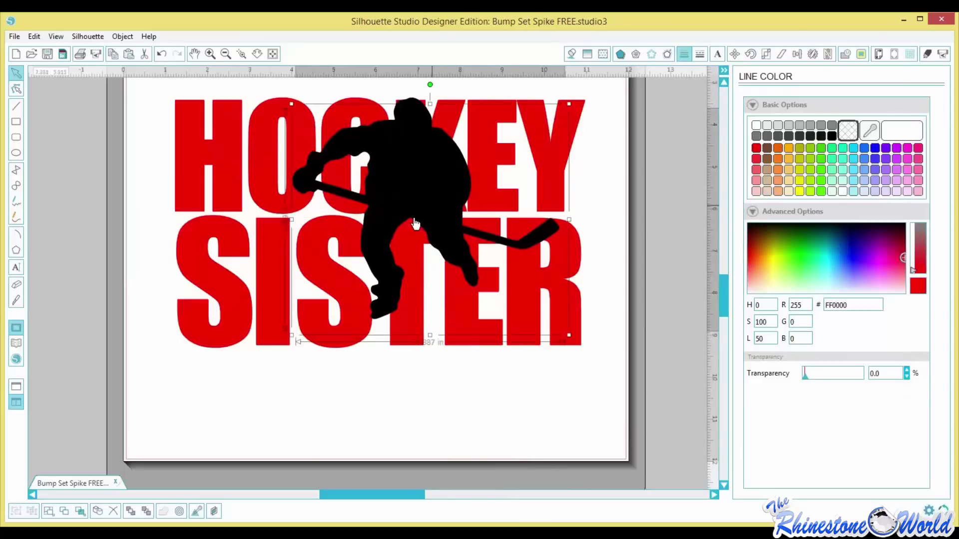
{"action": "left_click_drag", "start_coordinate": [430, 206], "coordinate": [412, 220]}
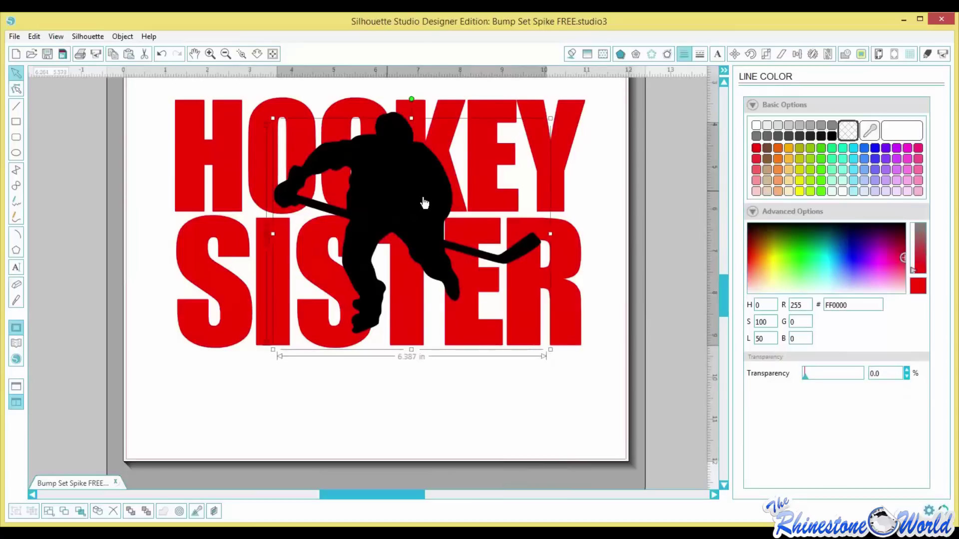
{"action": "left_click_drag", "start_coordinate": [425, 202], "coordinate": [420, 202]}
Convert the enlarged player silhouette to a path, shrink it slightly, and fine-tune its position over the lettering.
{"action": "left_click", "coordinate": [120, 35]}
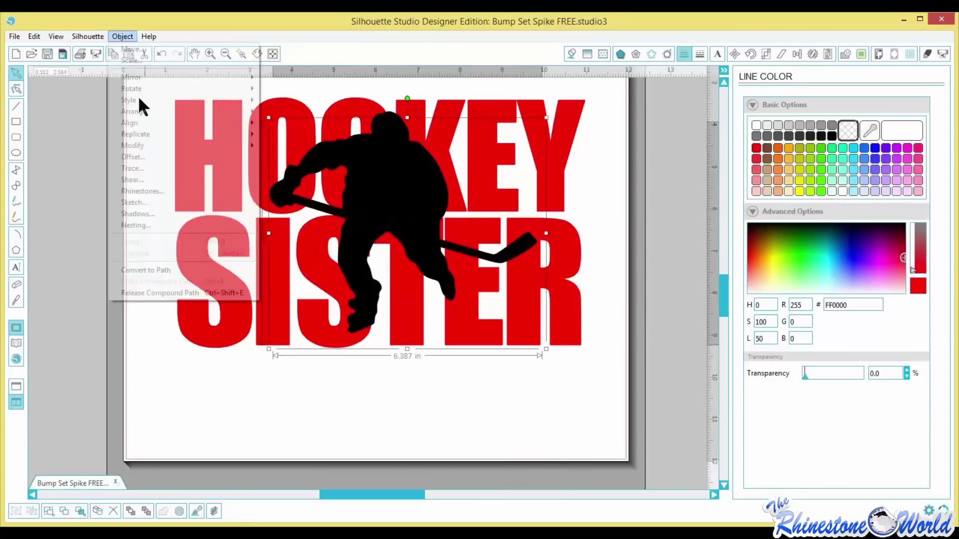
{"action": "left_click", "coordinate": [172, 272]}
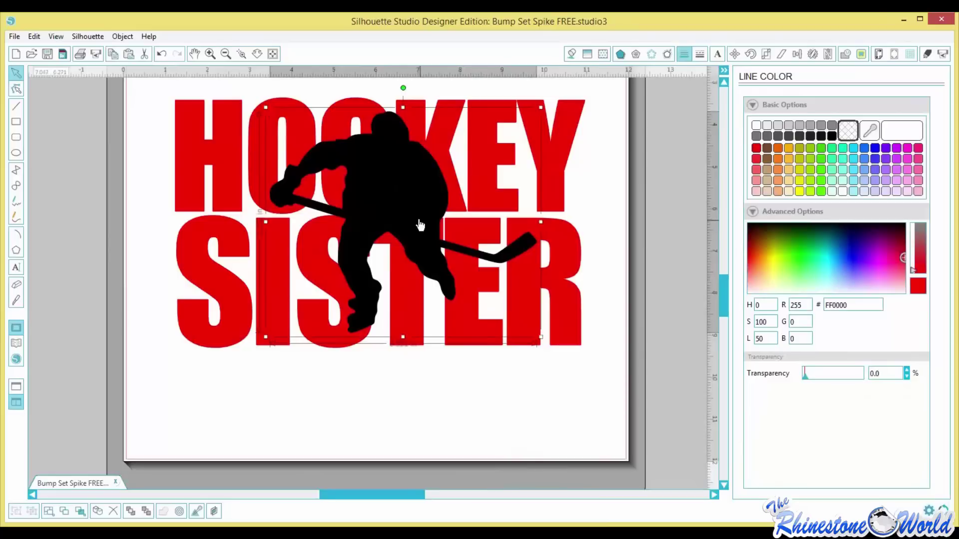
{"action": "key", "text": "Right"}
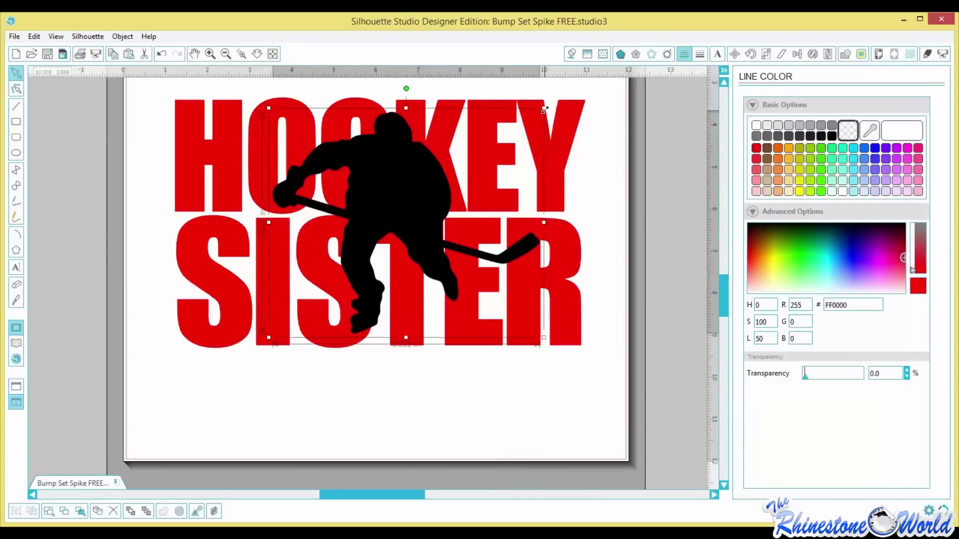
{"action": "left_click_drag", "start_coordinate": [544, 109], "coordinate": [541, 112]}
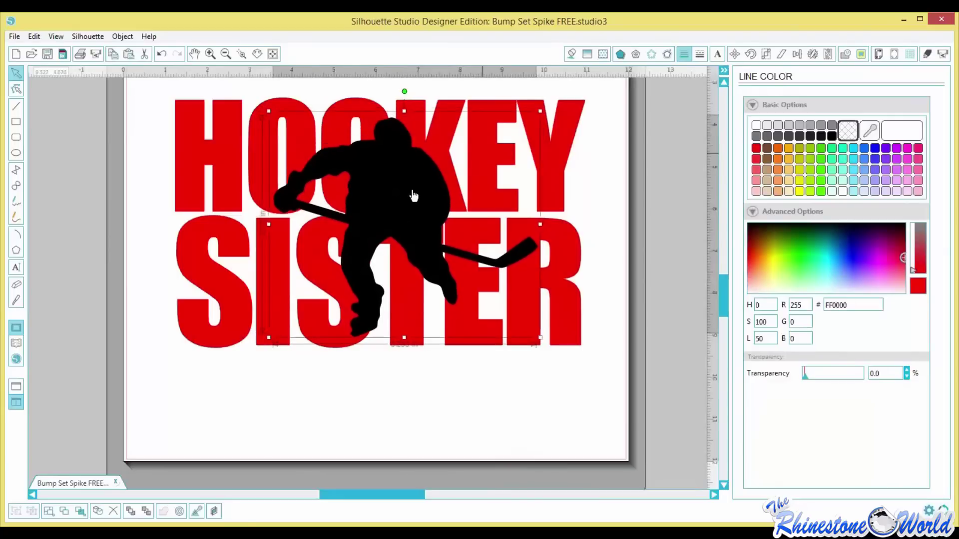
{"action": "left_click_drag", "start_coordinate": [414, 192], "coordinate": [407, 190]}
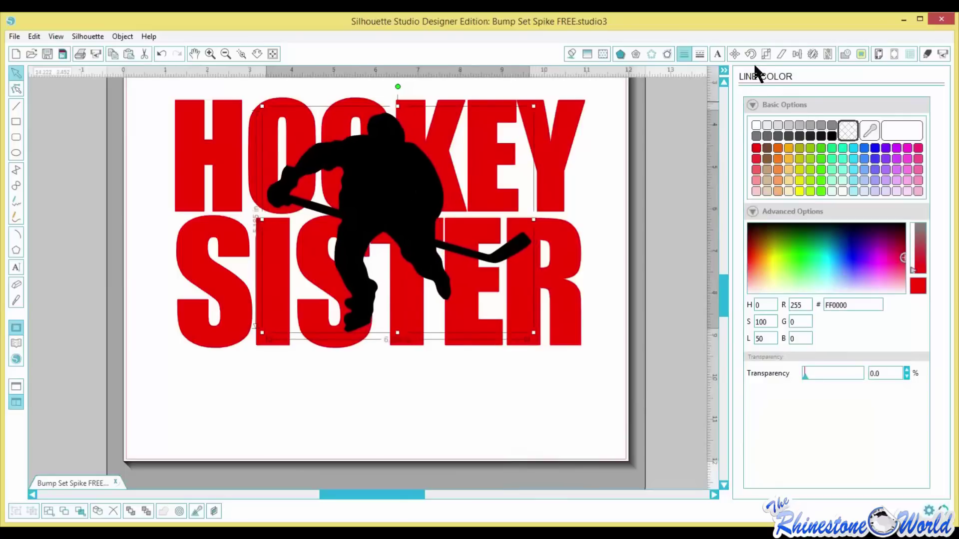
Try a 0.08 in rounded offset around the hockey player silhouette.
{"action": "left_click", "coordinate": [667, 55]}
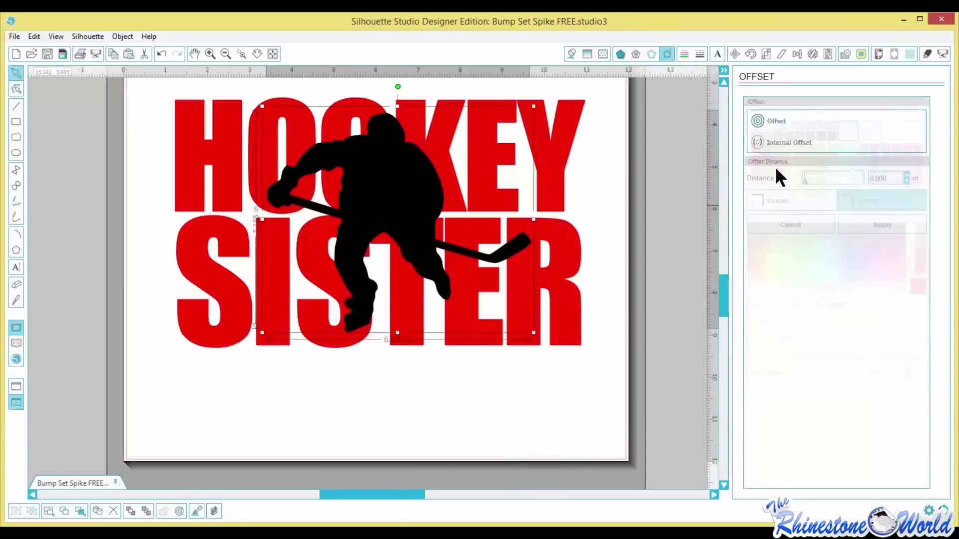
{"action": "left_click", "coordinate": [757, 122]}
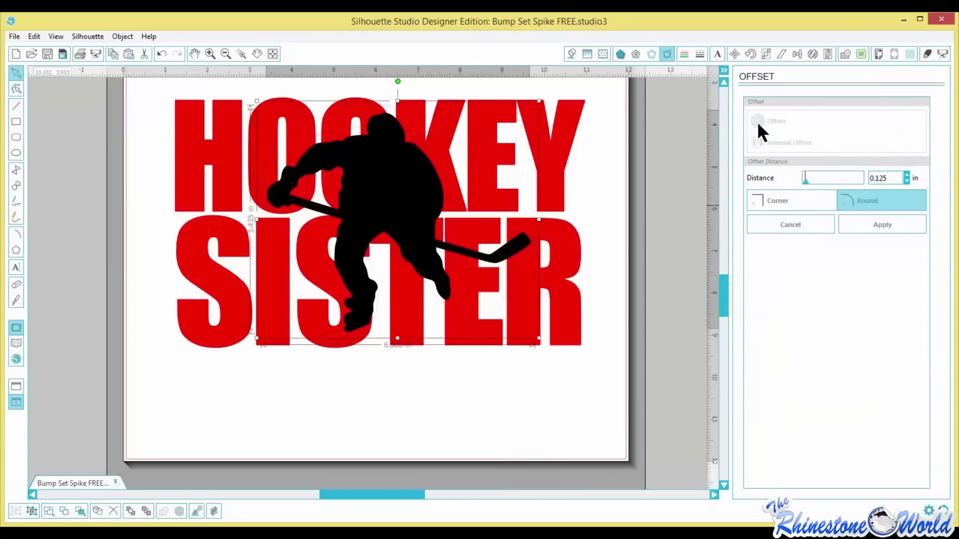
{"action": "double_click", "coordinate": [876, 177]}
{"action": "type", "text": "0.08"}
{"action": "left_click", "coordinate": [873, 225]}
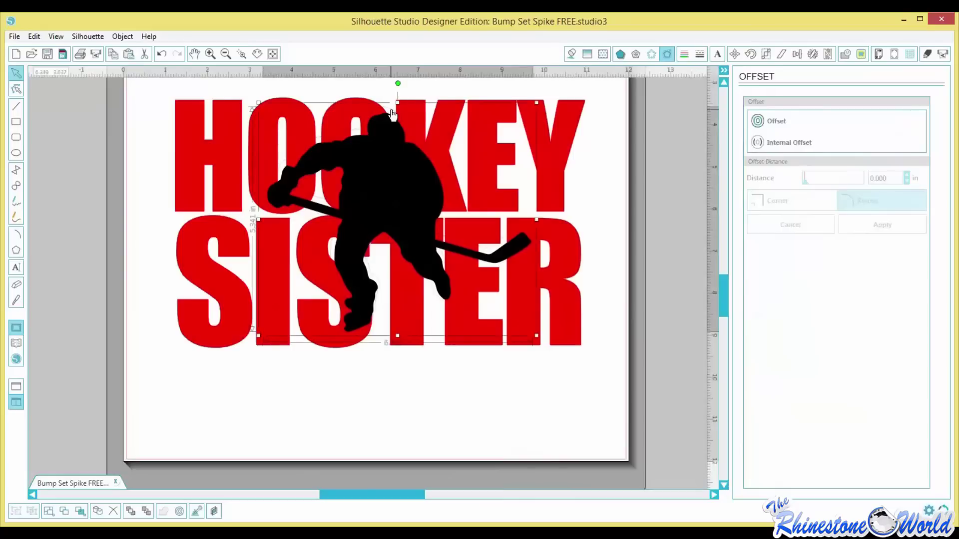
Convert the resized player silhouette to a path and apply a rounded 0.08 in offset around it.
{"action": "left_click", "coordinate": [394, 165]}
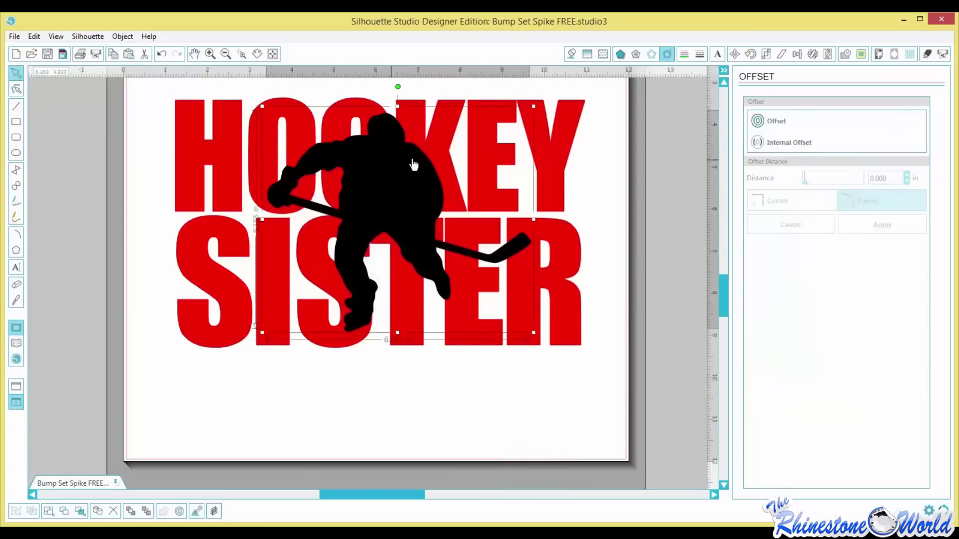
{"action": "left_click", "coordinate": [115, 34]}
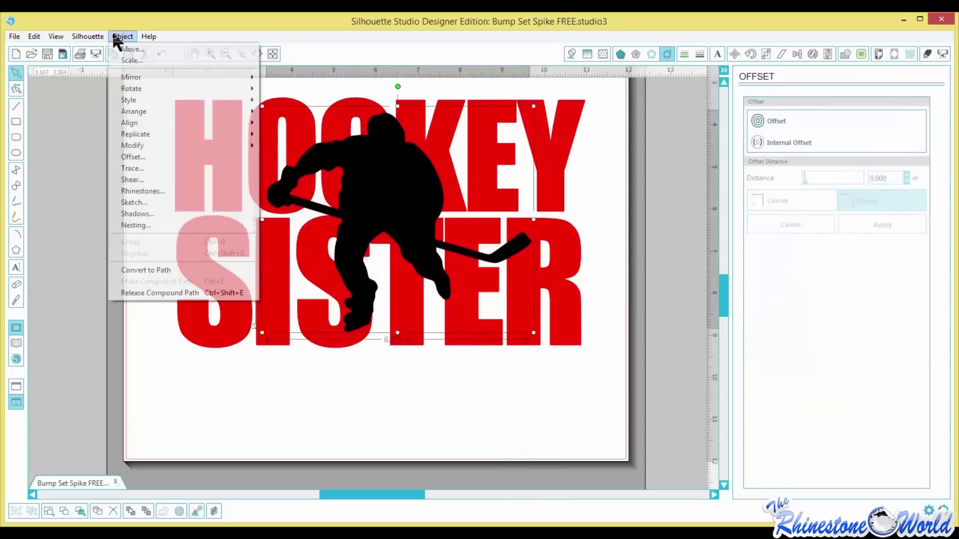
{"action": "left_click", "coordinate": [181, 270]}
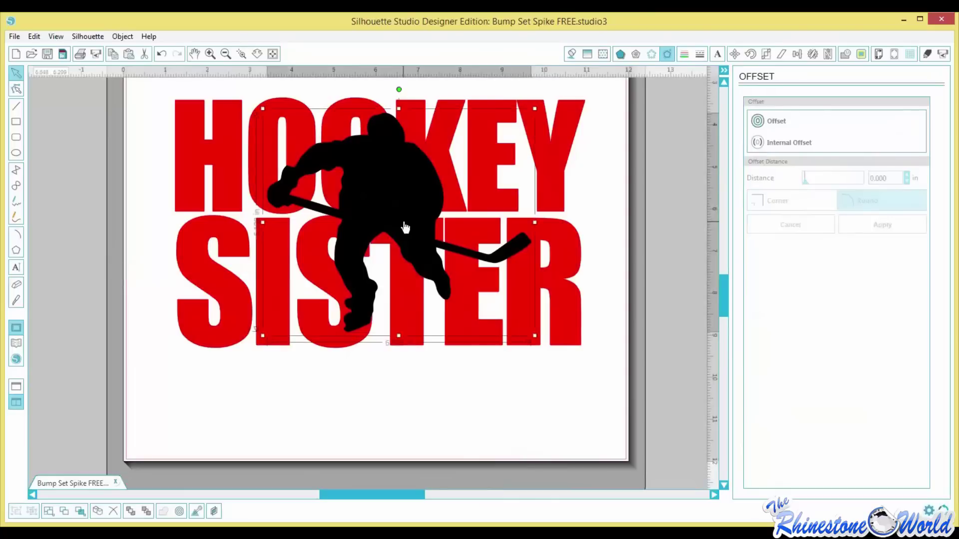
{"action": "left_click", "coordinate": [756, 119]}
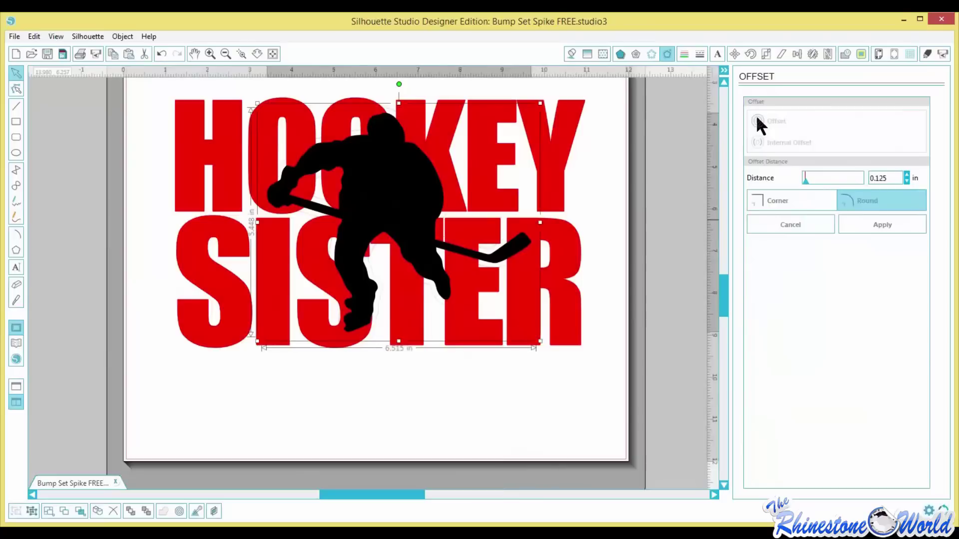
{"action": "left_click_drag", "start_coordinate": [875, 177], "coordinate": [898, 181]}
{"action": "type", "text": "08"}
{"action": "key", "text": "Return"}
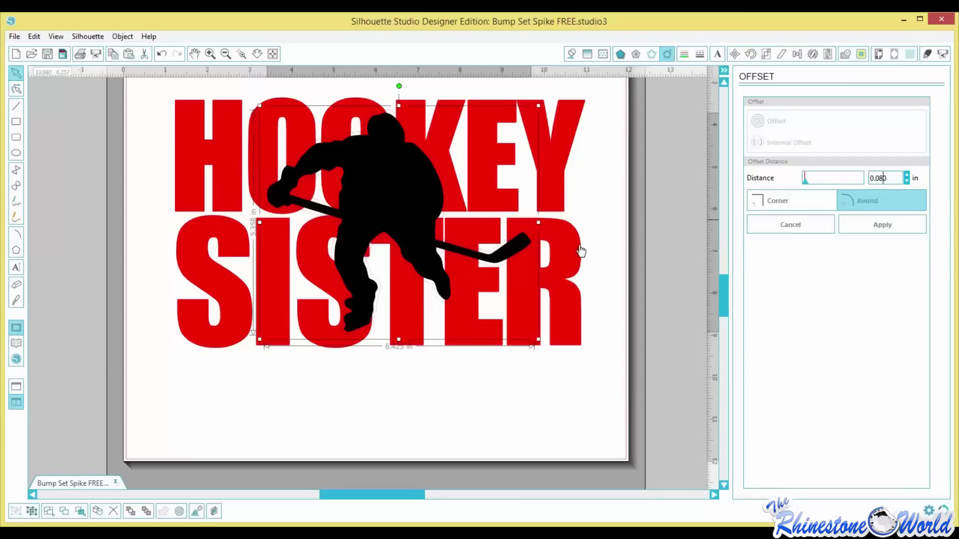
{"action": "left_click", "coordinate": [873, 225]}
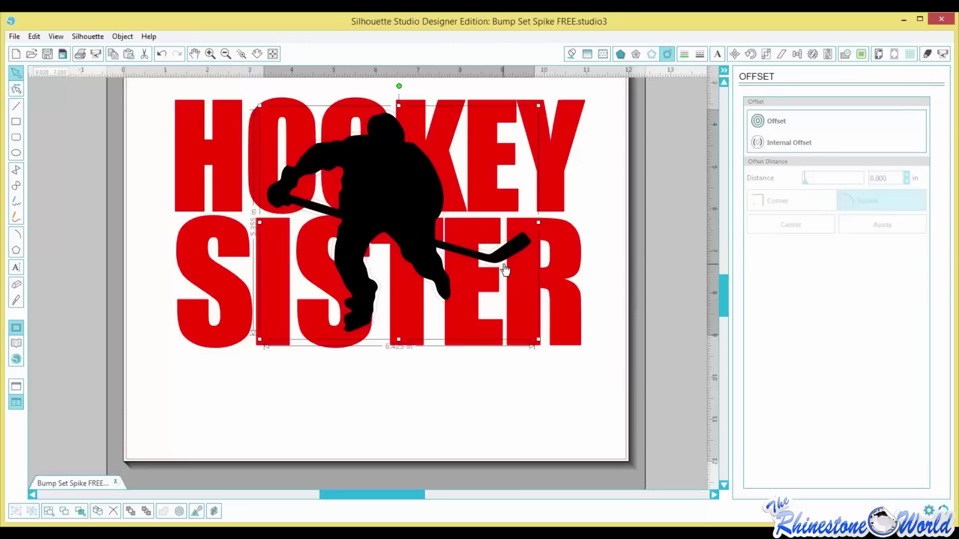
Apply a second rounded 0.08 in offset around the player's first offset outline.
{"action": "left_click", "coordinate": [757, 121]}
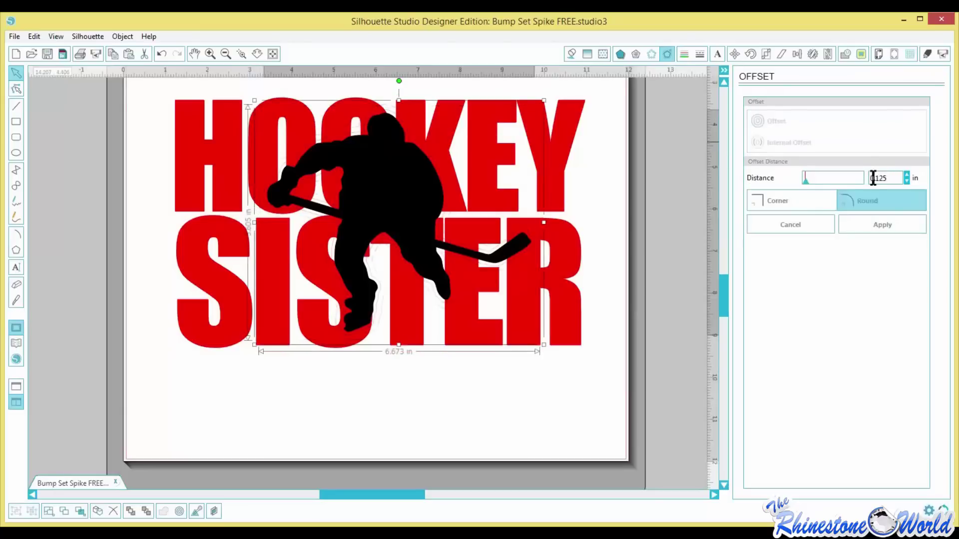
{"action": "left_click_drag", "start_coordinate": [875, 178], "coordinate": [891, 180]}
{"action": "type", "text": "08"}
{"action": "left_click", "coordinate": [878, 227]}
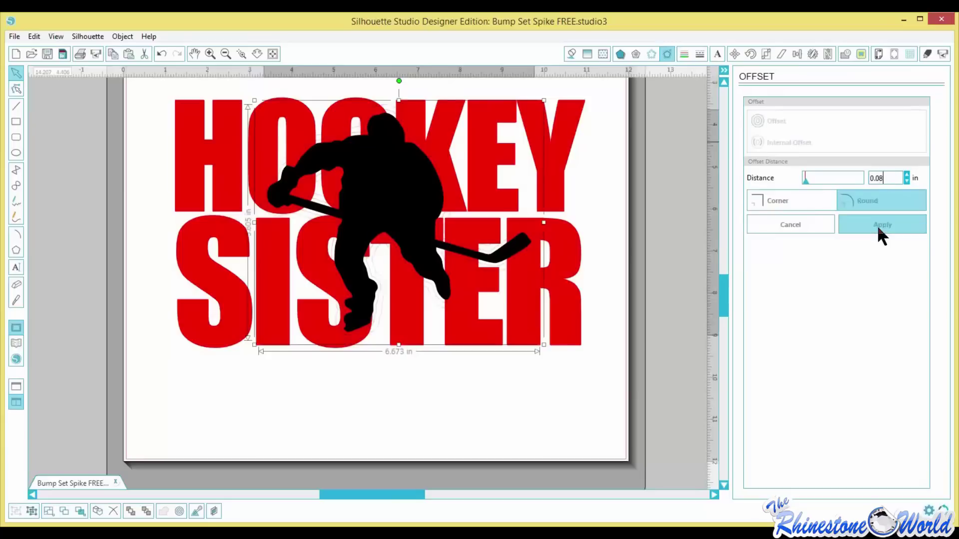
{"action": "left_click", "coordinate": [498, 362]}
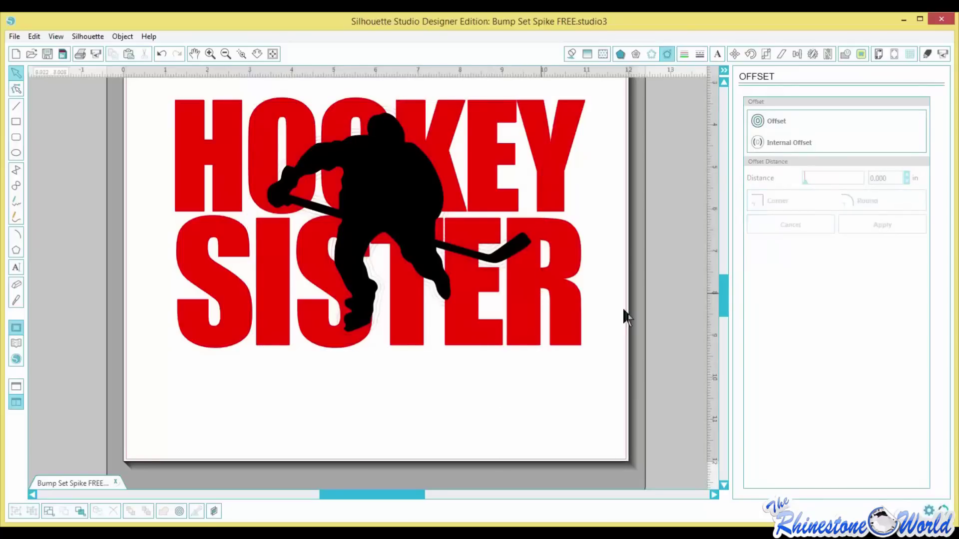
Replicate the red HOCKEY SISTER lettering once in the same position and fill the copy with blue 0A0AFF.
{"action": "left_click", "coordinate": [562, 321]}
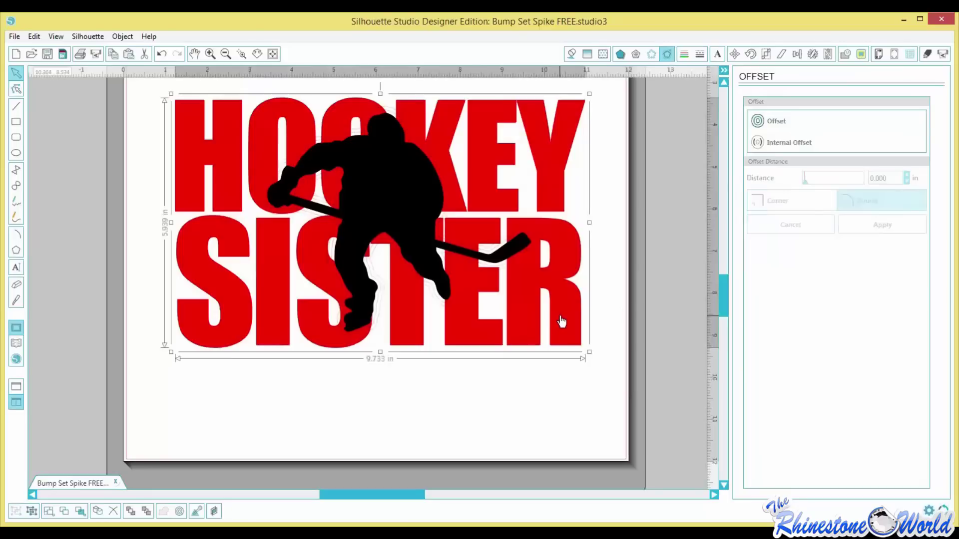
{"action": "left_click", "coordinate": [813, 52]}
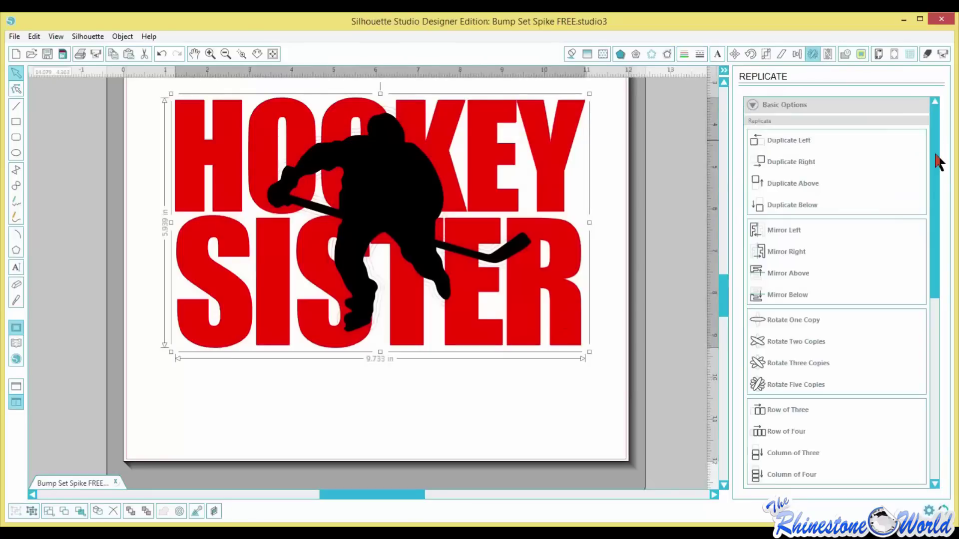
{"action": "left_click", "coordinate": [931, 389]}
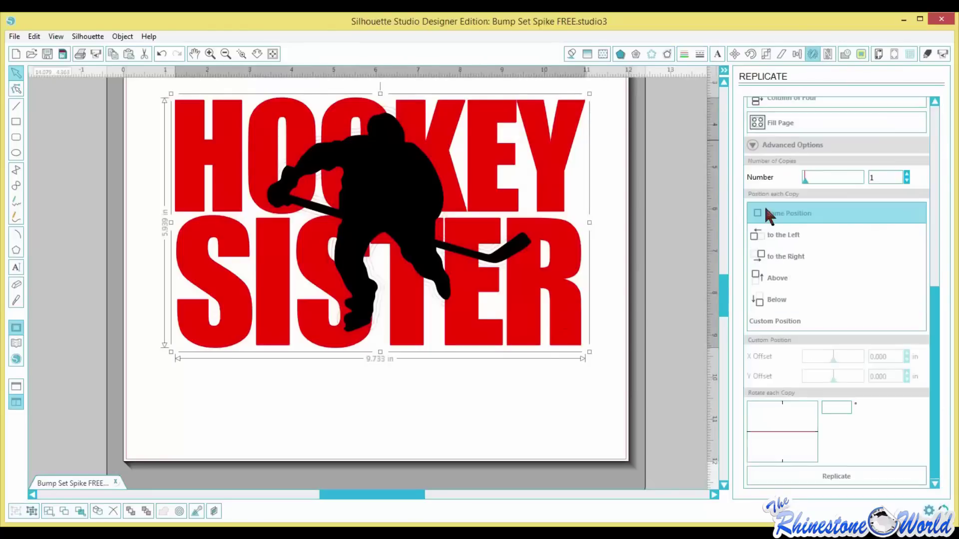
{"action": "left_click", "coordinate": [824, 470]}
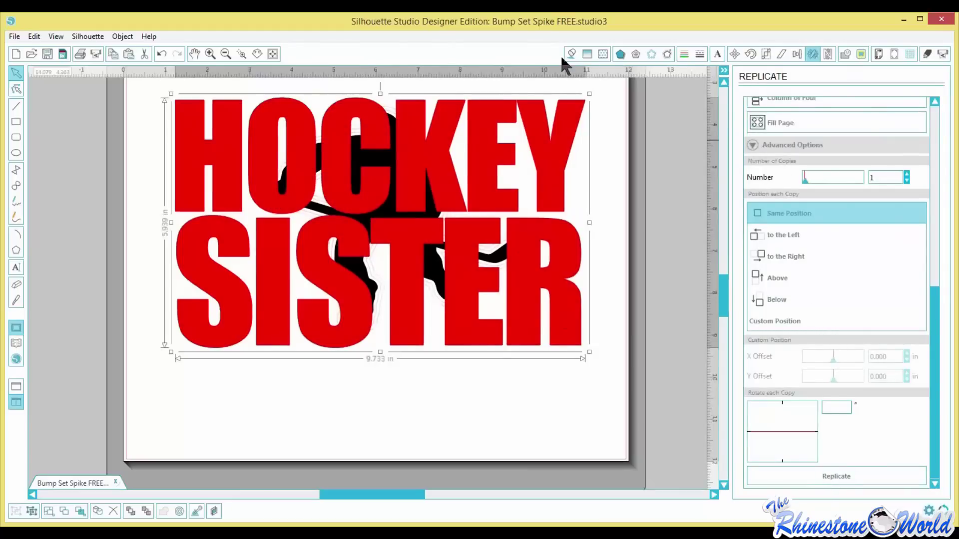
{"action": "left_click", "coordinate": [573, 54]}
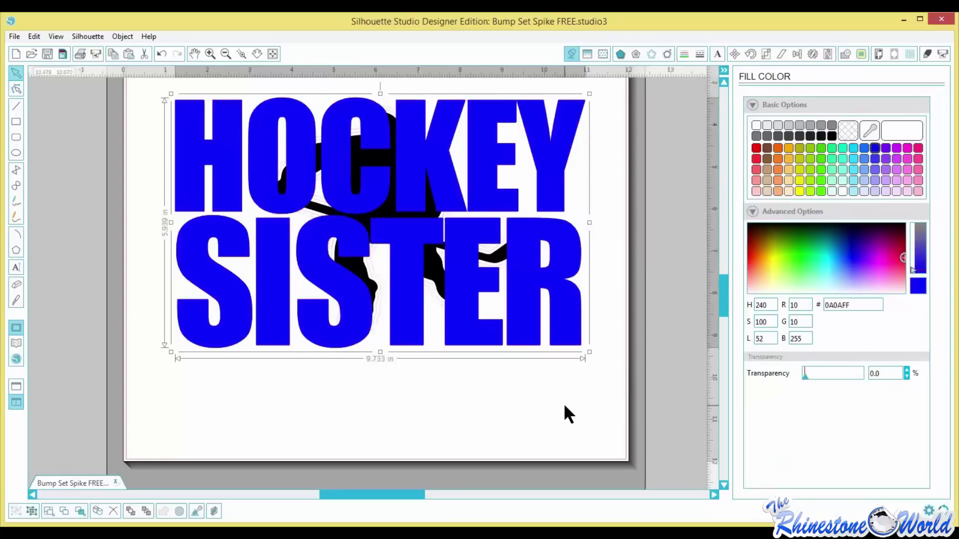
{"action": "left_click", "coordinate": [564, 403]}
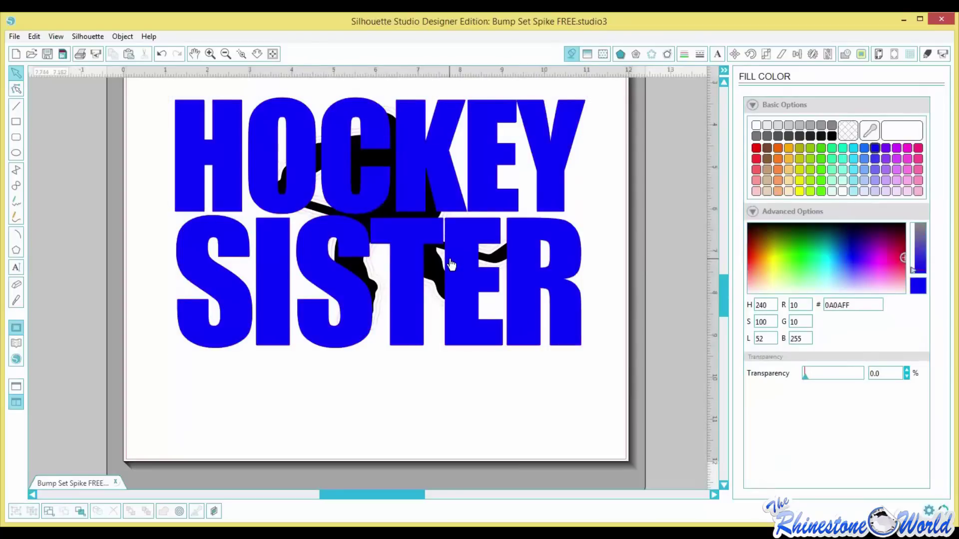
Trim the blue lettering copy to the player silhouette's shape, keeping only the areas where they overlap.
{"action": "left_click", "coordinate": [386, 214]}
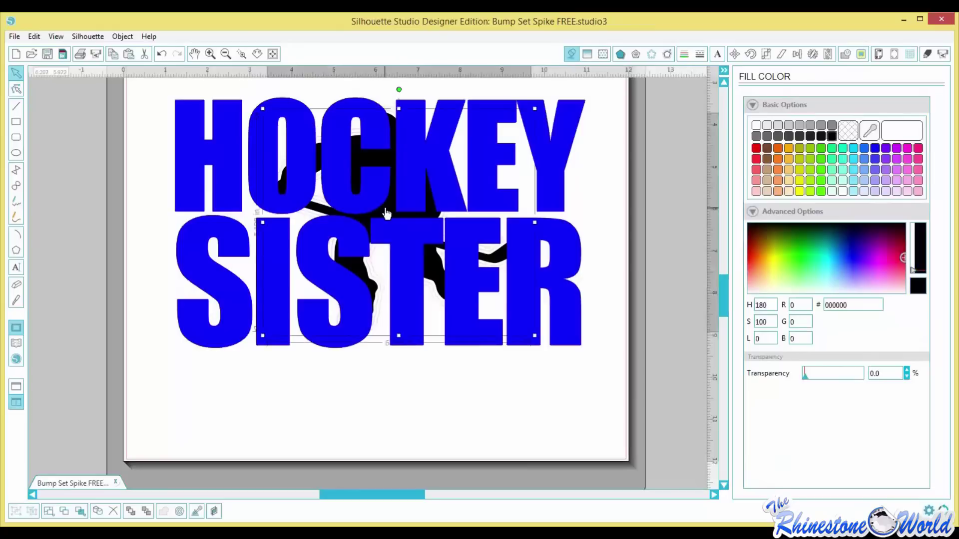
{"action": "left_click", "coordinate": [536, 212]}
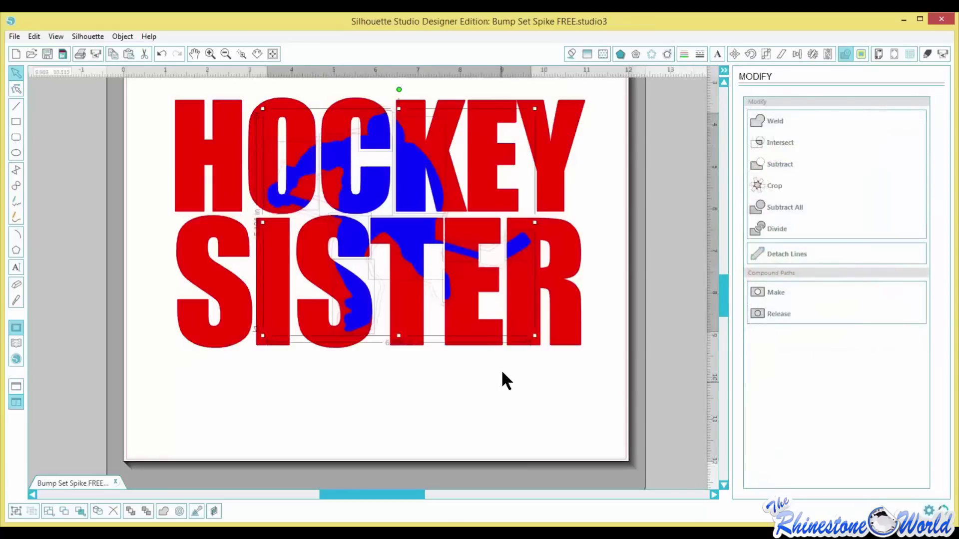
{"action": "left_click", "coordinate": [502, 373]}
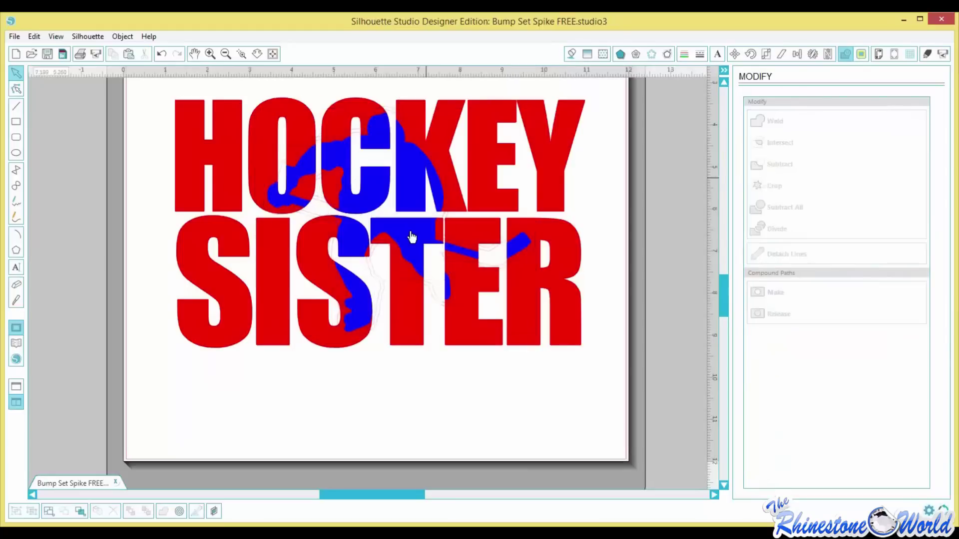
Fill the inner 0.08 in offset shape around the player with green 3FC600.
{"action": "left_click", "coordinate": [505, 272]}
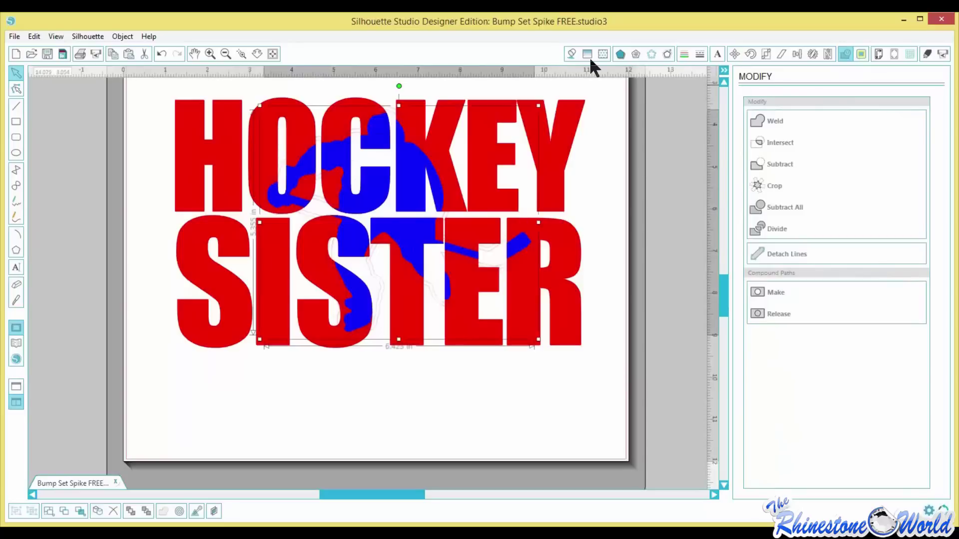
{"action": "left_click", "coordinate": [821, 148]}
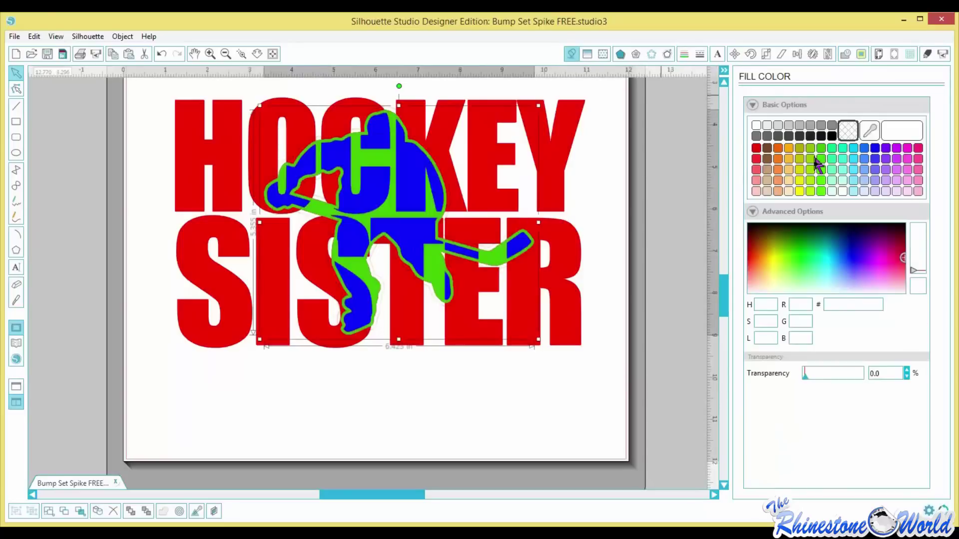
{"action": "left_click", "coordinate": [557, 367]}
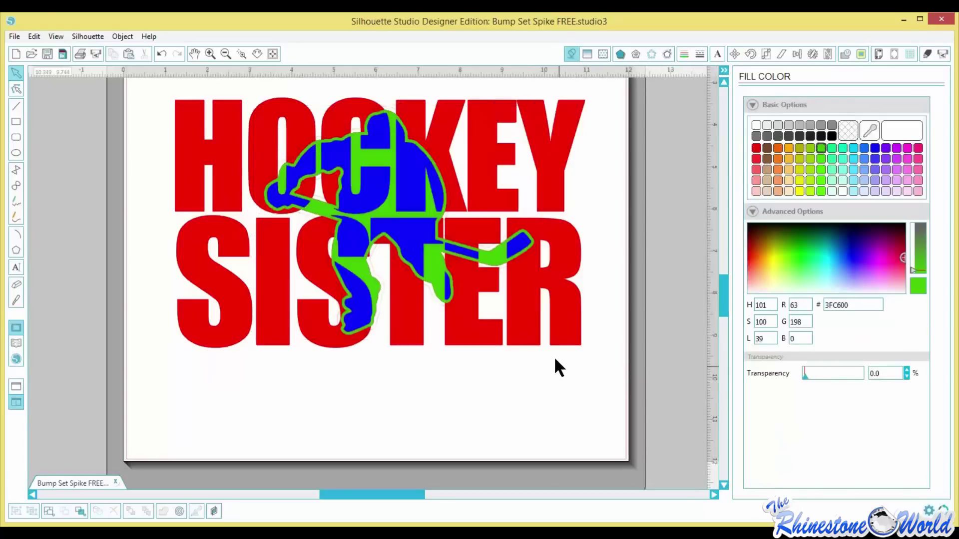
Remove the green fill from the player's inner offset and fill the outer offset with green 3FC600 instead.
{"action": "left_click", "coordinate": [504, 276]}
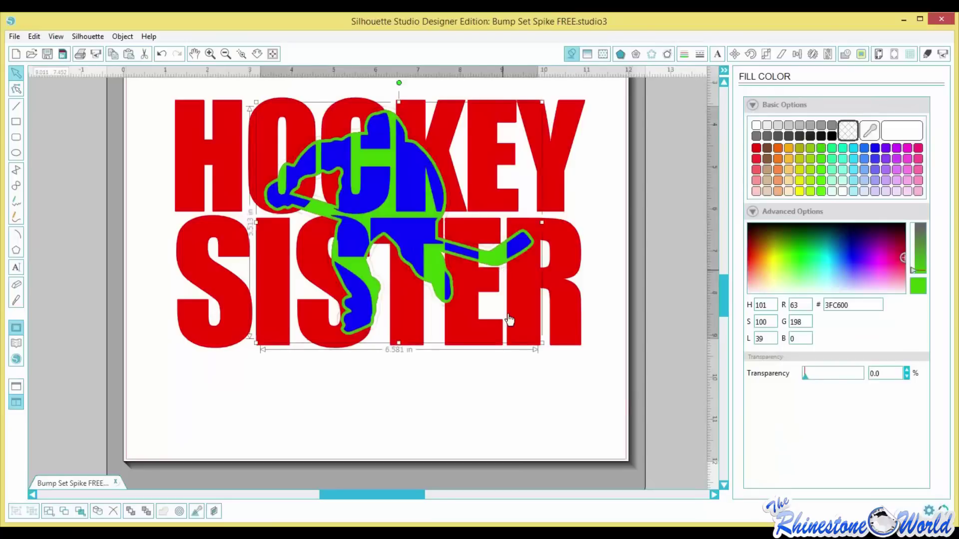
{"action": "left_click", "coordinate": [516, 376]}
{"action": "left_click", "coordinate": [519, 356]}
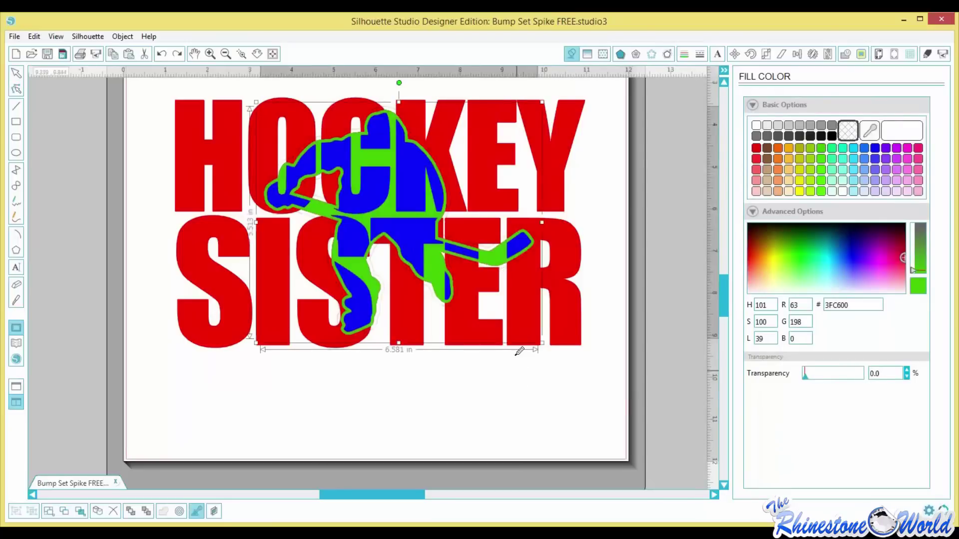
{"action": "left_click", "coordinate": [509, 276]}
{"action": "left_click", "coordinate": [505, 274]}
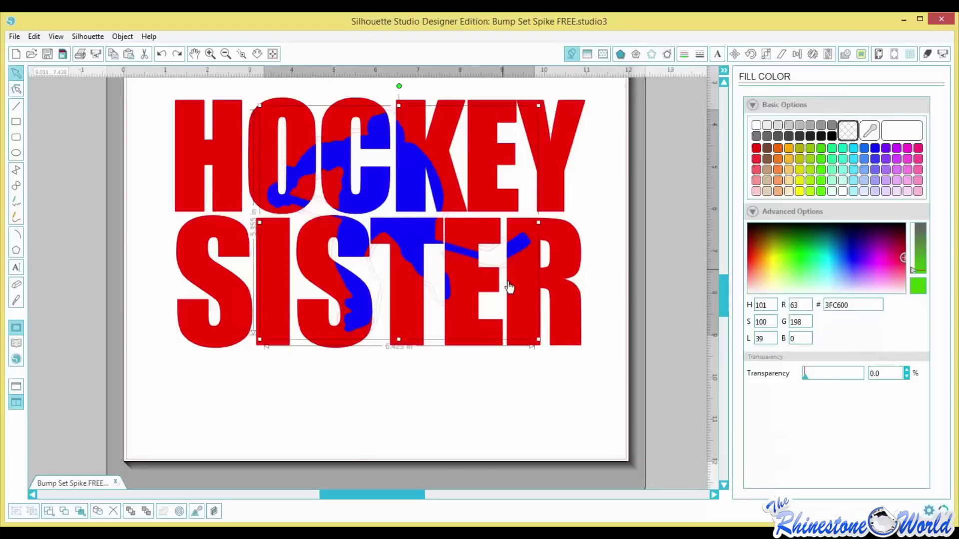
{"action": "left_click", "coordinate": [501, 274]}
{"action": "left_click", "coordinate": [502, 275]}
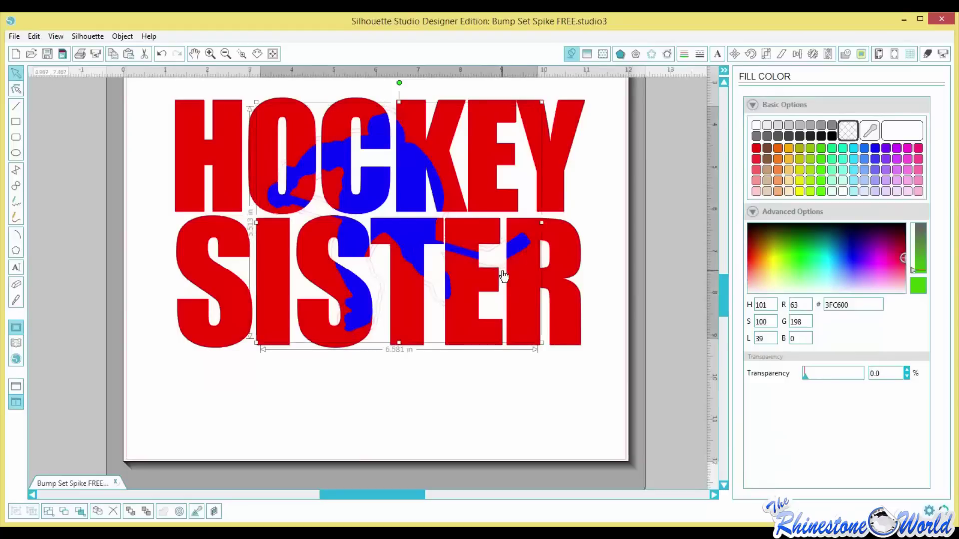
{"action": "left_click_drag", "start_coordinate": [508, 277], "coordinate": [506, 268]}
{"action": "left_click", "coordinate": [822, 149]}
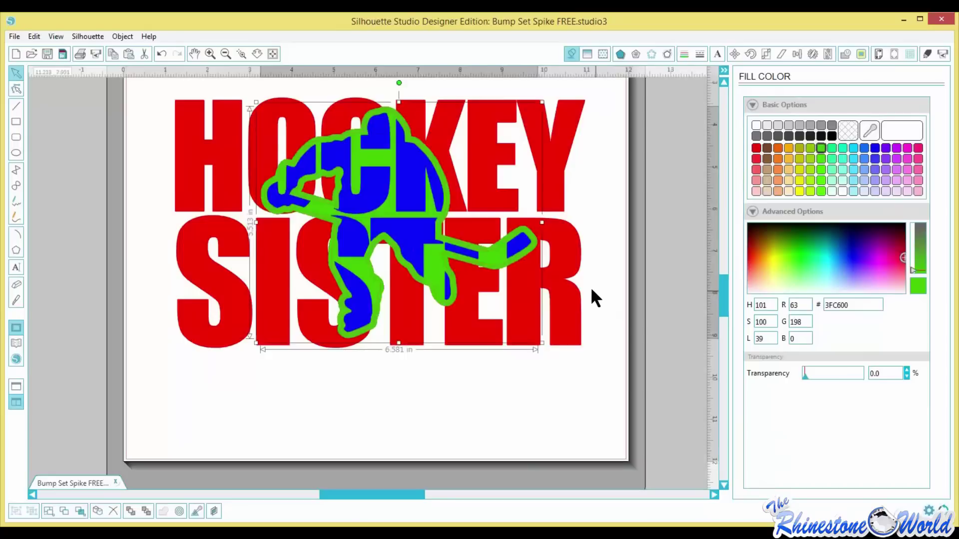
Subtract the green outer offset from the red HOCKEY SISTER lettering to cut a gap around the blue player.
{"action": "left_click", "coordinate": [572, 250]}
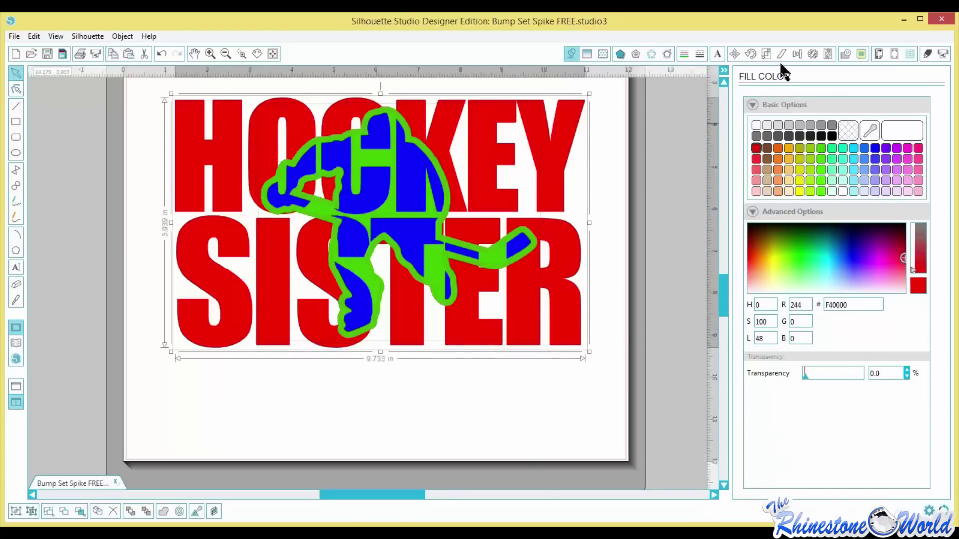
{"action": "left_click", "coordinate": [845, 54]}
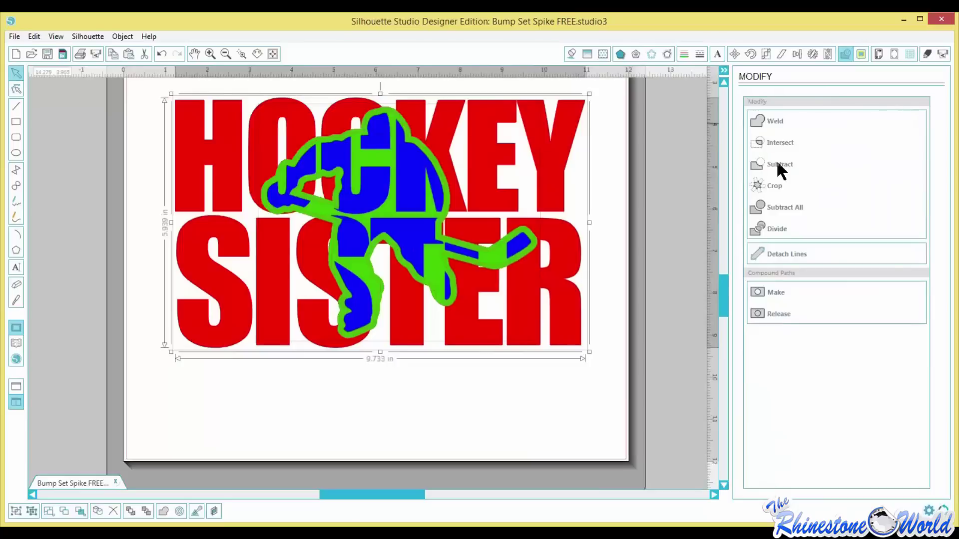
{"action": "left_click", "coordinate": [779, 165]}
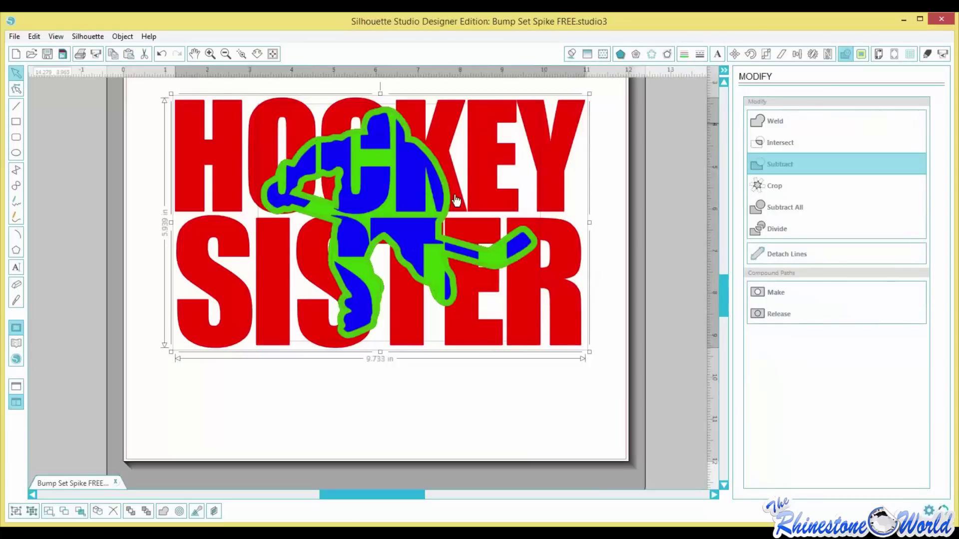
{"action": "left_click", "coordinate": [463, 380]}
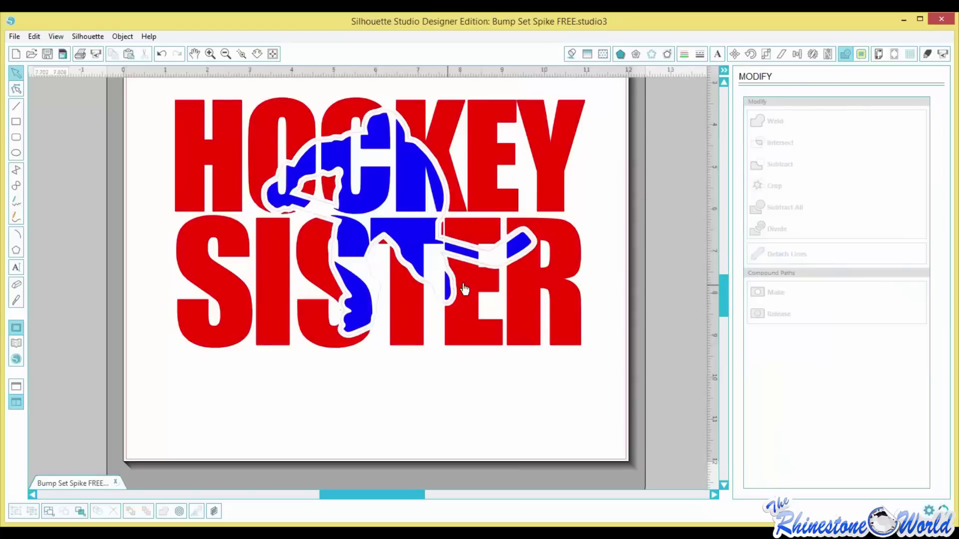
Apply the Edge rhinestone effect with 10ss stones to the inner offset outline around the player.
{"action": "left_click", "coordinate": [454, 304]}
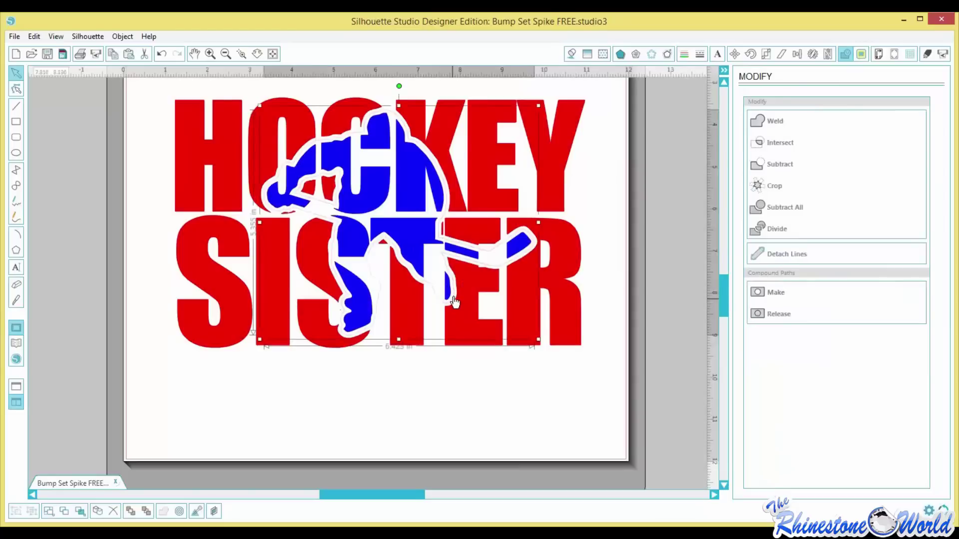
{"action": "mouse_move", "coordinate": [455, 304]}
{"action": "left_mouse_down"}
{"action": "mouse_move", "coordinate": [457, 314]}
{"action": "mouse_move", "coordinate": [455, 291]}
{"action": "left_mouse_up"}
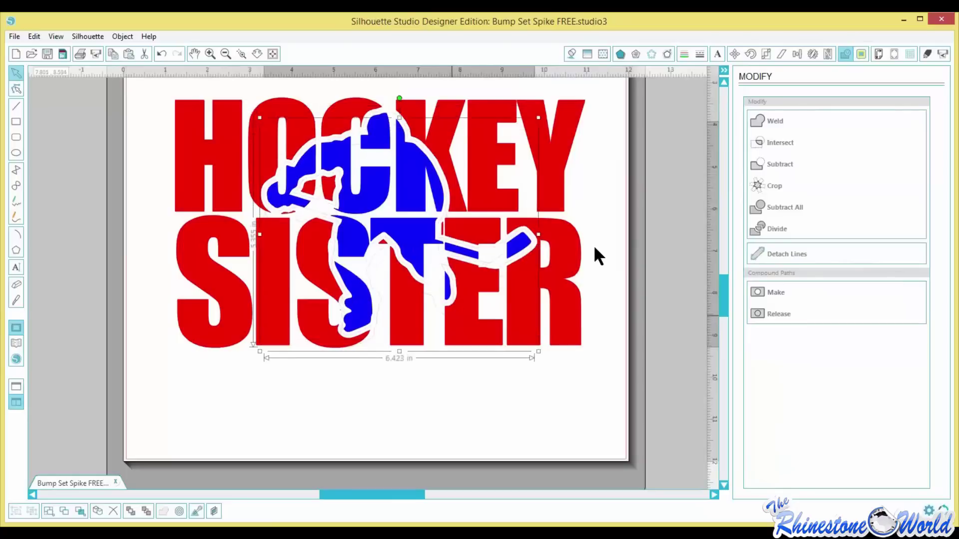
{"action": "left_click", "coordinate": [652, 53]}
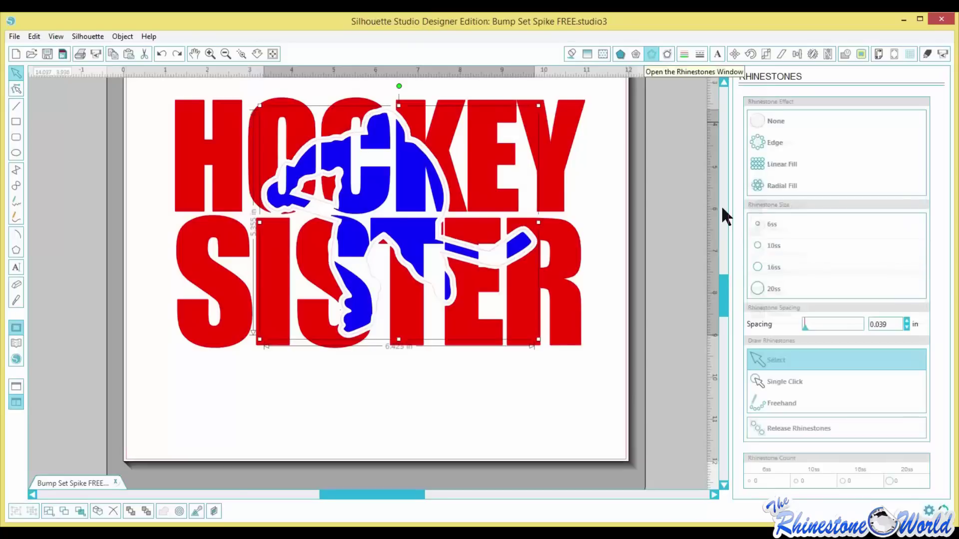
{"action": "left_click", "coordinate": [772, 139]}
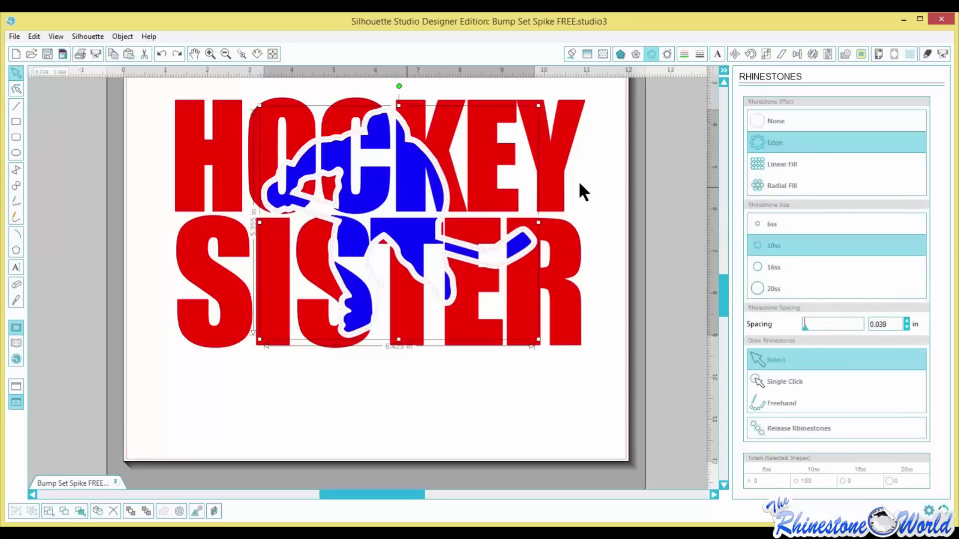
Fill the rhinestones around the player with black 000000 and set their line color to transparent.
{"action": "left_click", "coordinate": [572, 53]}
{"action": "left_click", "coordinate": [831, 136]}
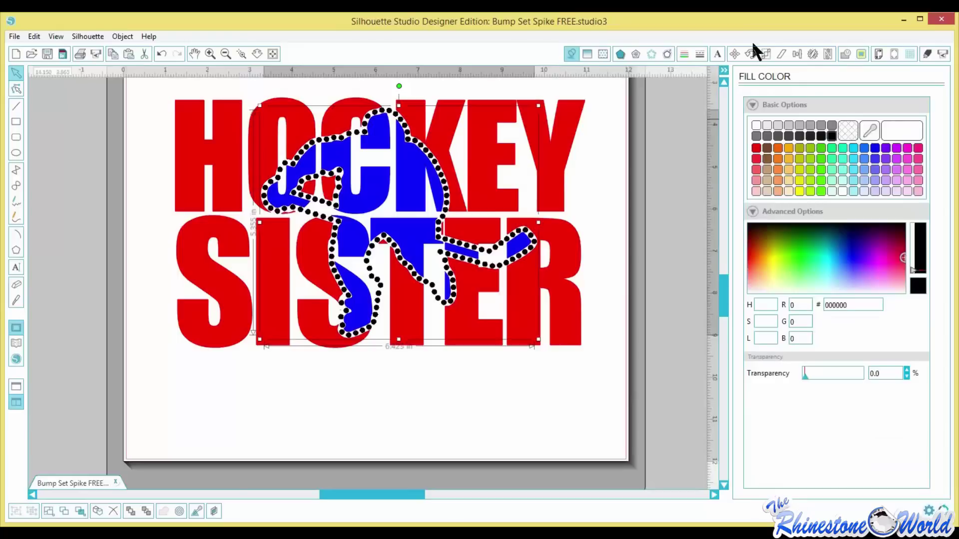
{"action": "left_click", "coordinate": [684, 53]}
{"action": "left_click", "coordinate": [848, 131]}
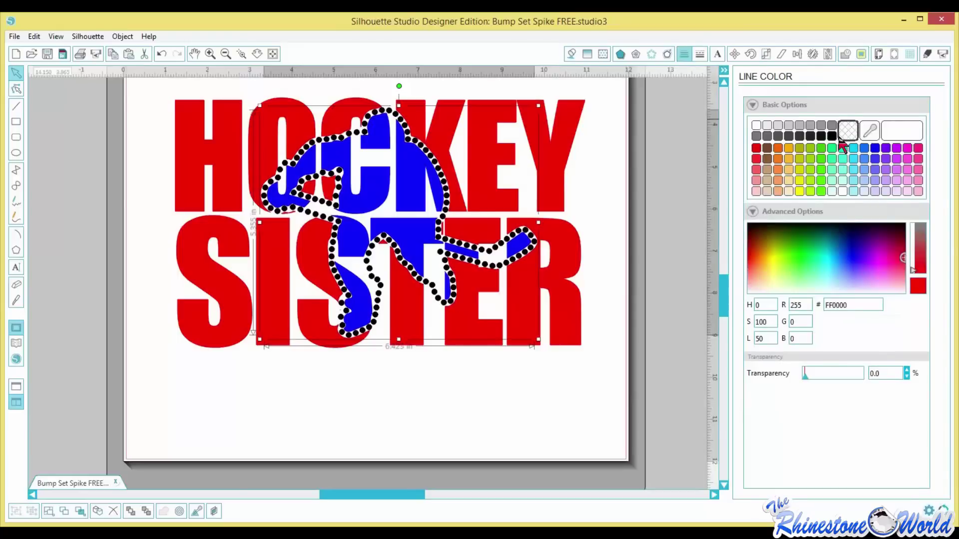
Set the spacing of the player outline's rhinestones to 0.030 in.
{"action": "left_click", "coordinate": [652, 54]}
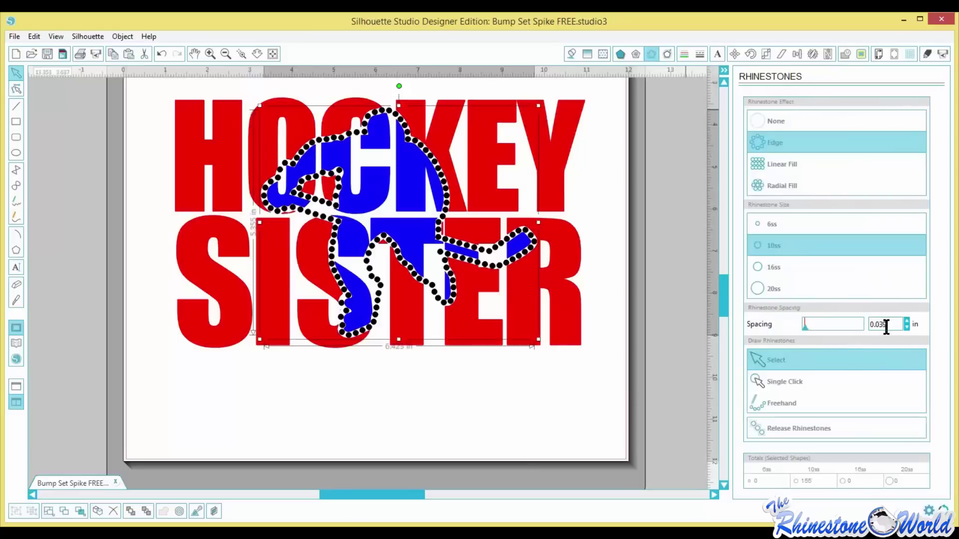
{"action": "key", "text": "BackSpace"}
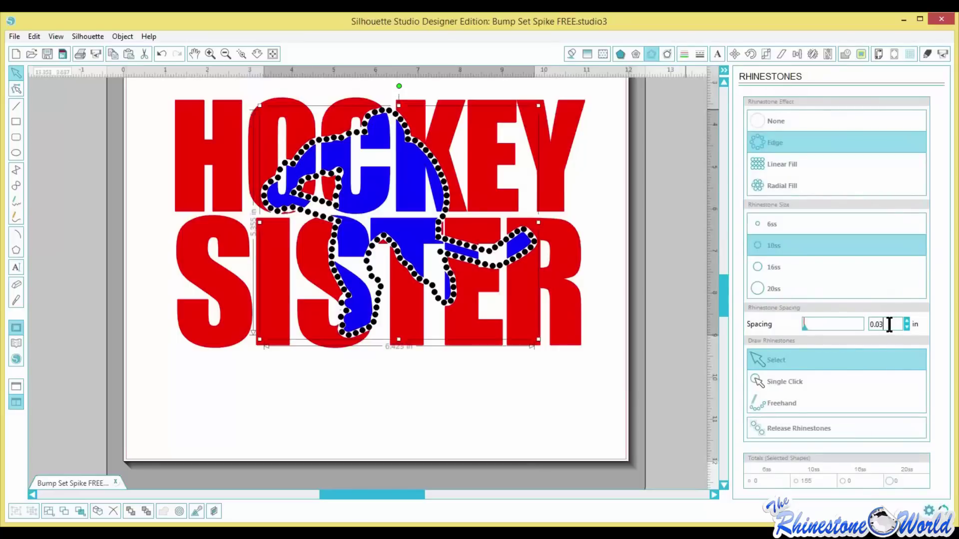
{"action": "type", "text": "0"}
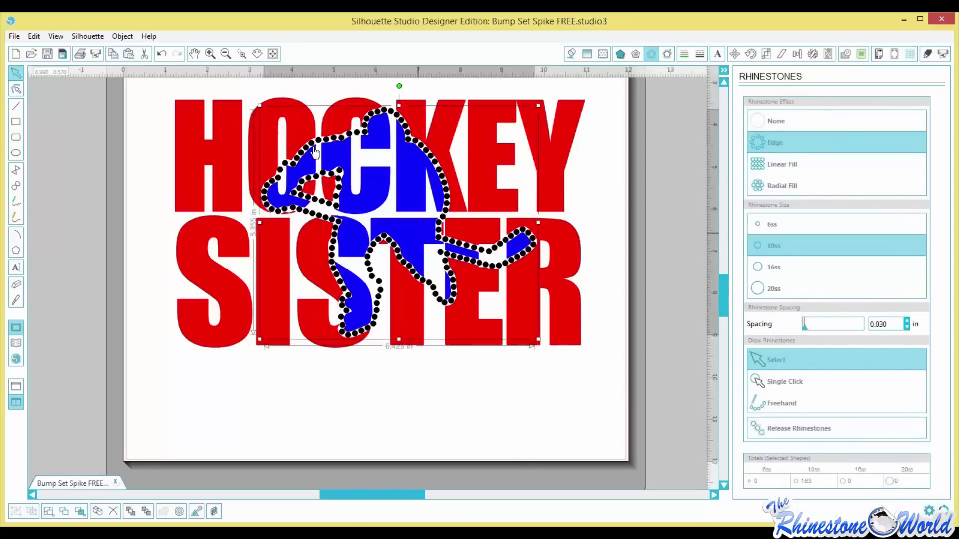
{"action": "left_click", "coordinate": [447, 365]}
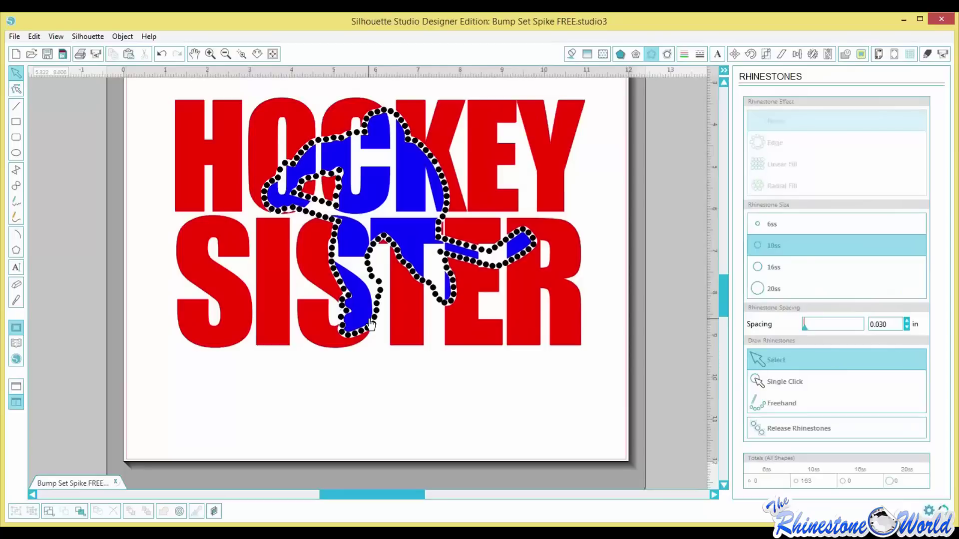
Examine the rhinestone outline and the small lettering fragments around the player's foot, legs and stick for placement problems.
{"action": "left_click", "coordinate": [209, 51]}
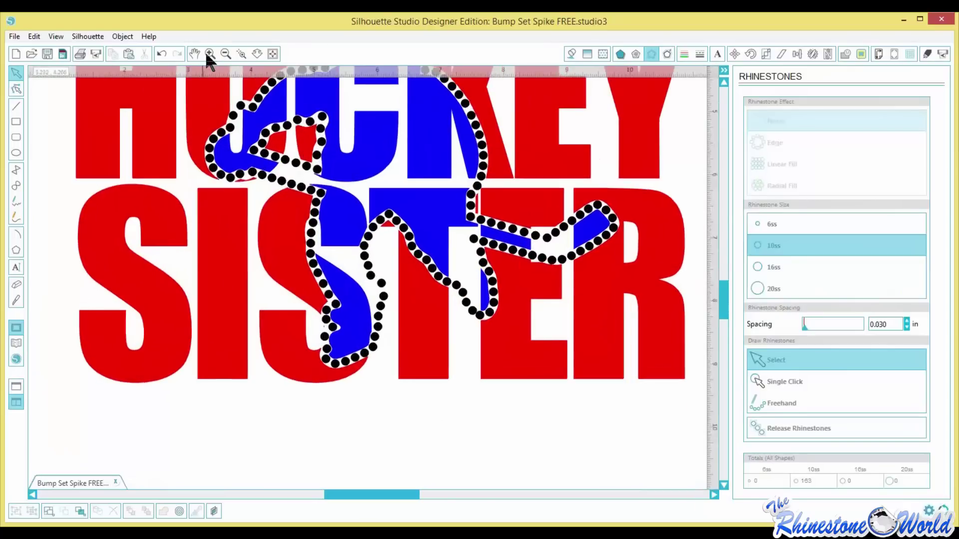
{"action": "left_click", "coordinate": [210, 53]}
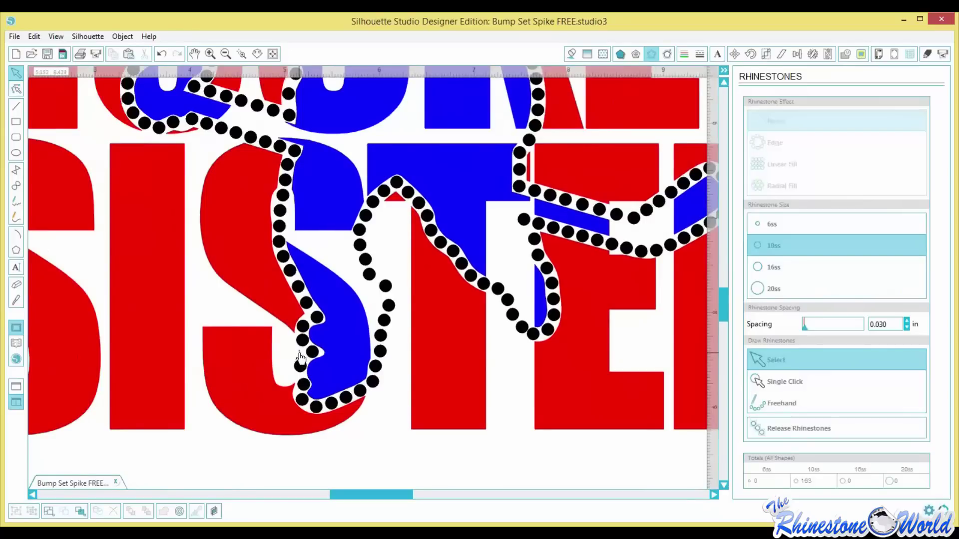
{"action": "left_click", "coordinate": [253, 373]}
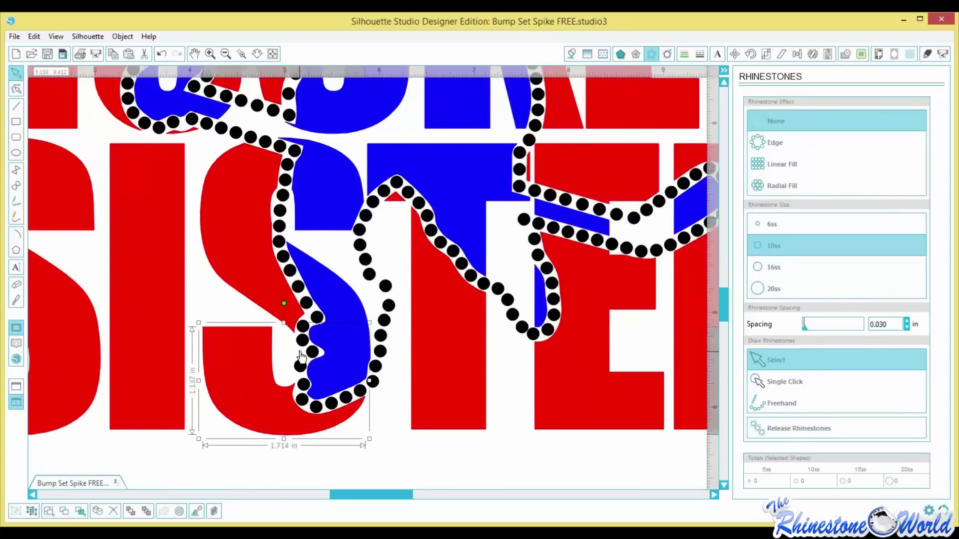
{"action": "left_click", "coordinate": [301, 355]}
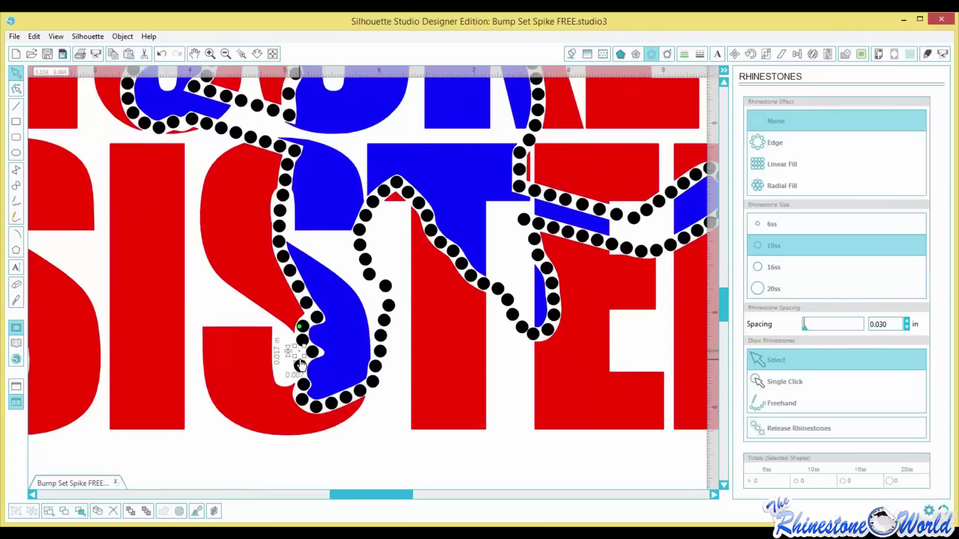
{"action": "key", "text": "Escape"}
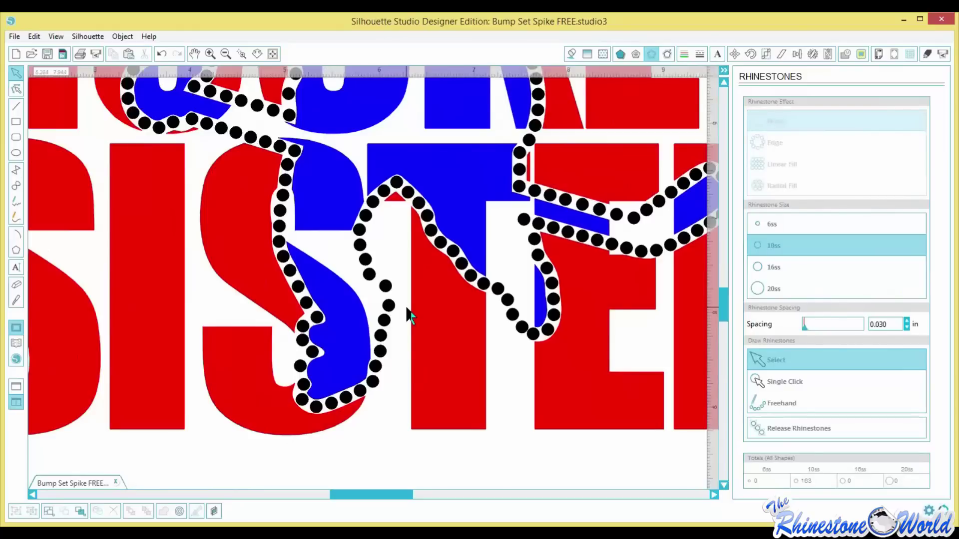
{"action": "left_click_drag", "start_coordinate": [399, 493], "coordinate": [419, 493]}
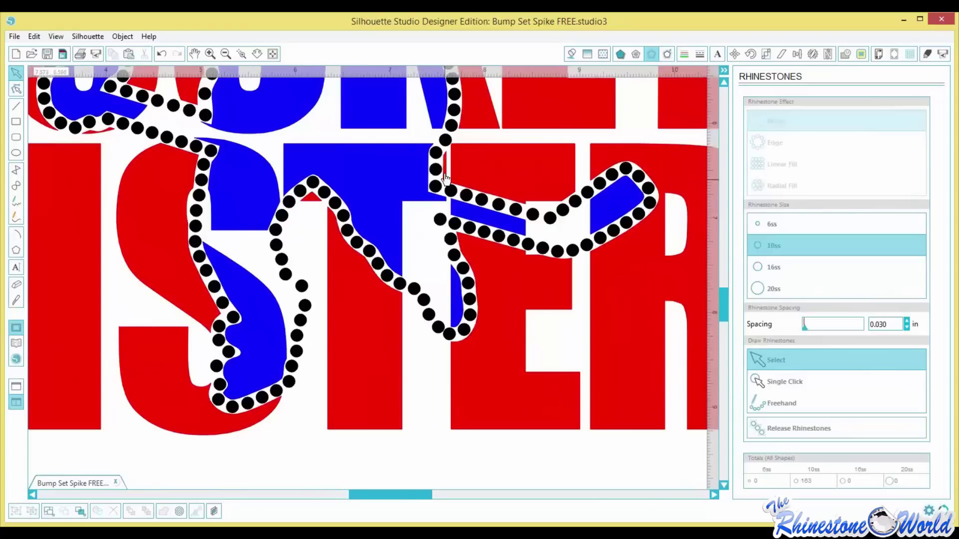
{"action": "left_click", "coordinate": [226, 53]}
{"action": "left_click", "coordinate": [225, 54]}
{"action": "left_click", "coordinate": [226, 54]}
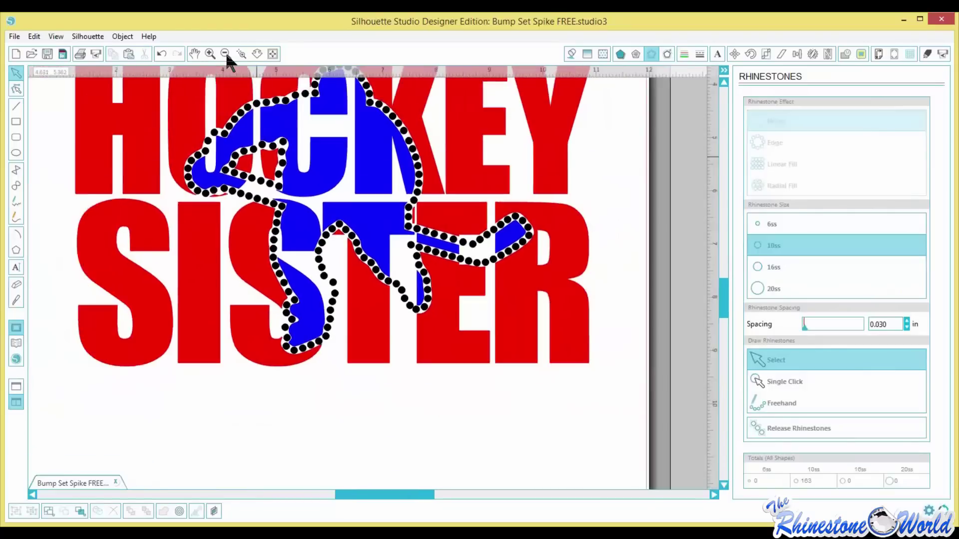
{"action": "left_click", "coordinate": [226, 53]}
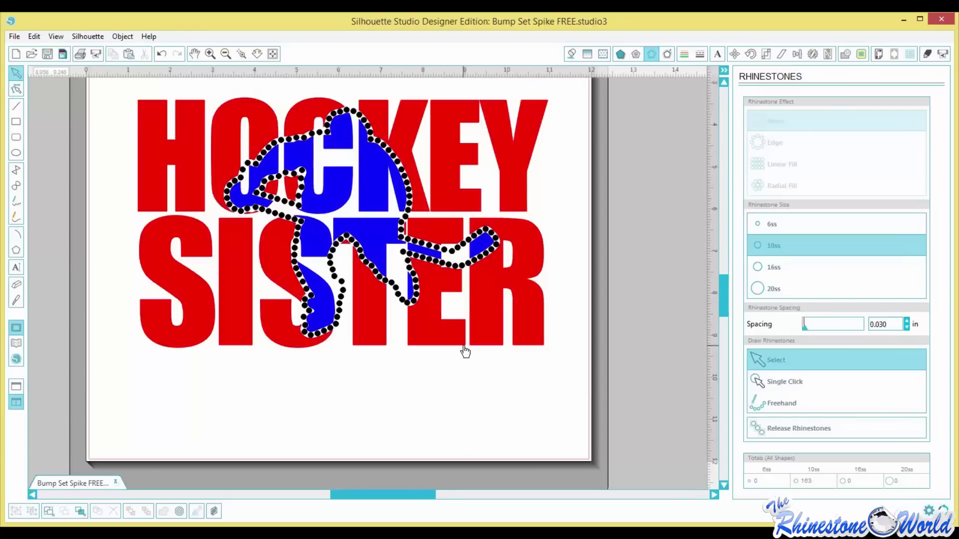
Save a copy of the design to the Desktop as Hockey Sister FREE in Silhouette Studio V3 format.
{"action": "left_click", "coordinate": [14, 34]}
{"action": "mouse_move", "coordinate": [50, 133]}
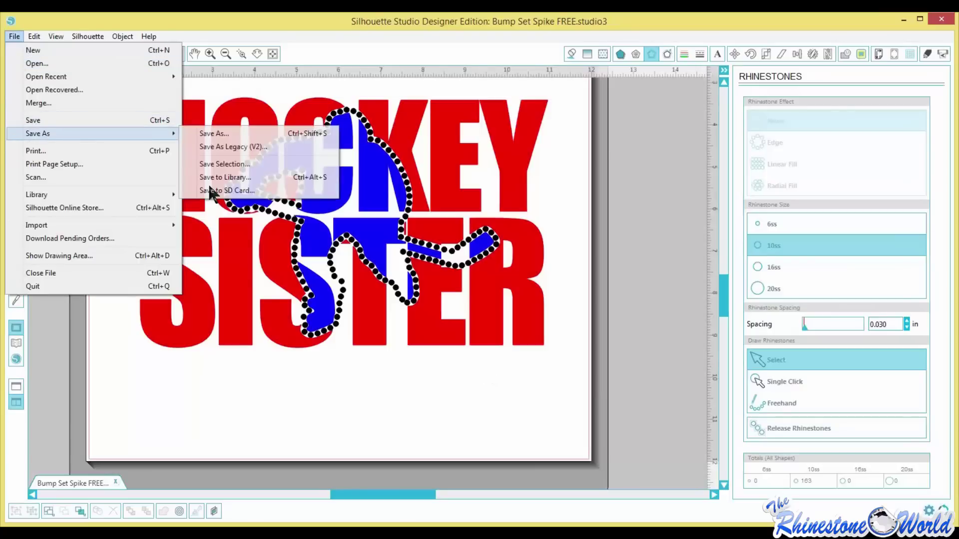
{"action": "left_click", "coordinate": [215, 133]}
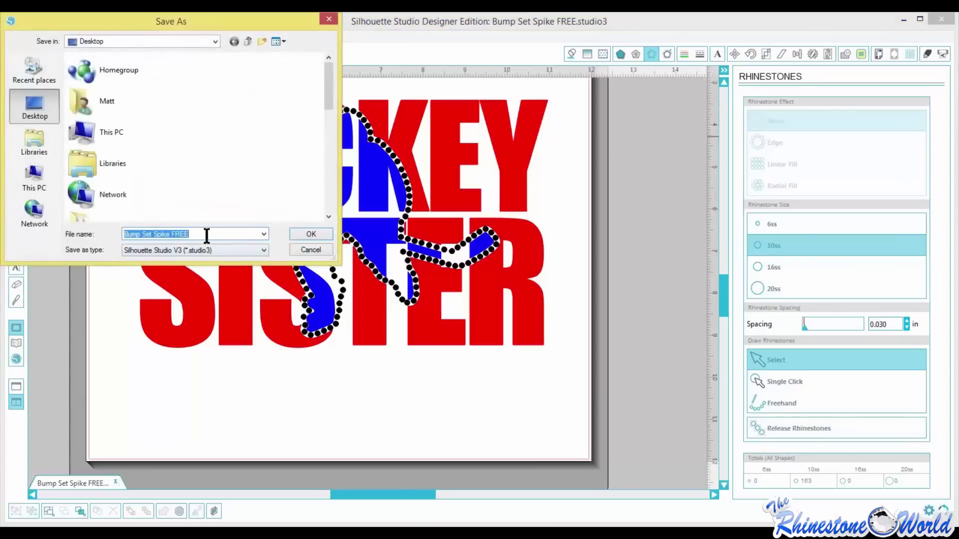
{"action": "left_click_drag", "start_coordinate": [168, 232], "coordinate": [118, 230]}
{"action": "type", "text": "hOCKEY sISTER"}
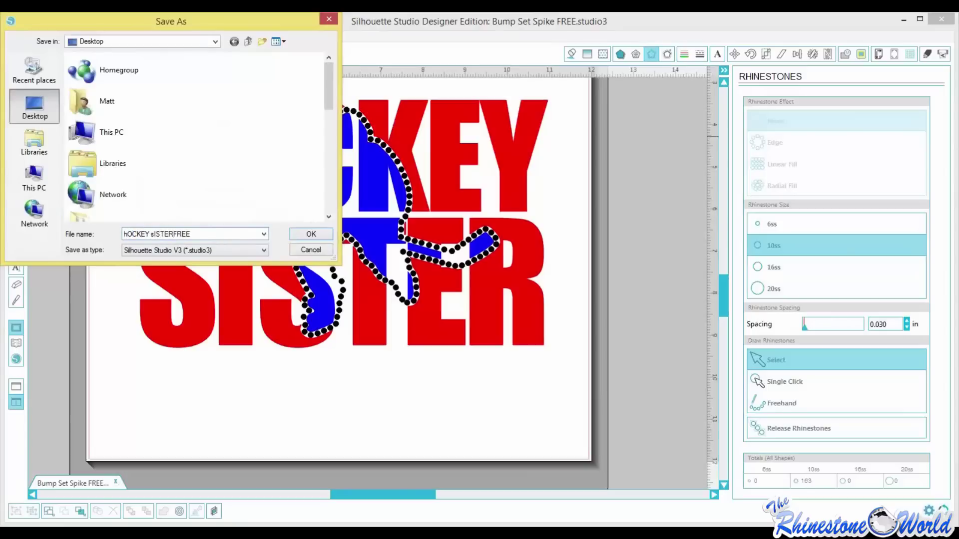
{"action": "key", "text": "BackSpace"}
{"action": "key", "text": "BackSpace"}
{"action": "key", "text": "BackSpace"}
{"action": "key", "text": "BackSpace"}
{"action": "key", "text": "BackSpace"}
{"action": "key", "text": "BackSpace"}
{"action": "key", "text": "BackSpace"}
{"action": "key", "text": "BackSpace"}
{"action": "key", "text": "BackSpace"}
{"action": "key", "text": "BackSpace"}
{"action": "key", "text": "BackSpace"}
{"action": "key", "text": "BackSpace"}
{"action": "key", "text": "BackSpace"}
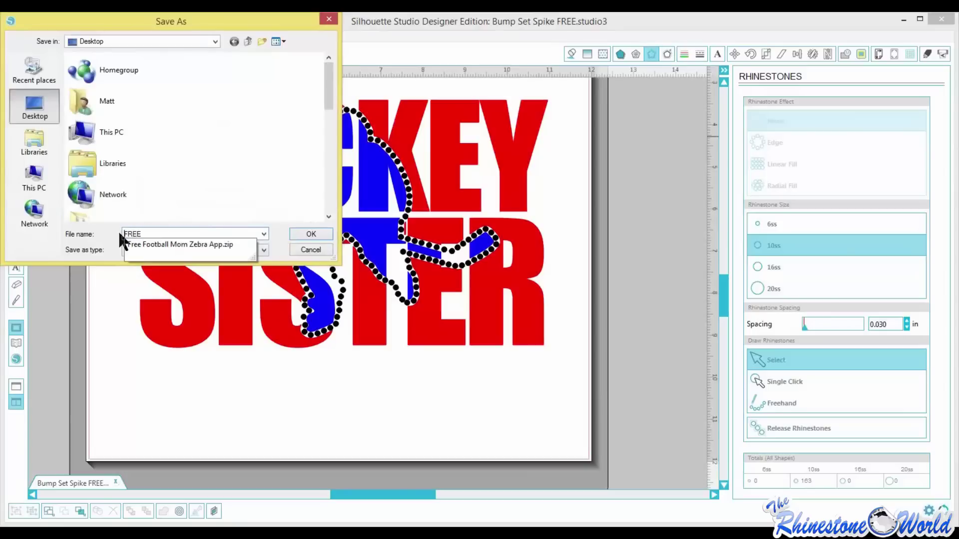
{"action": "type", "text": "Hockey Siste"}
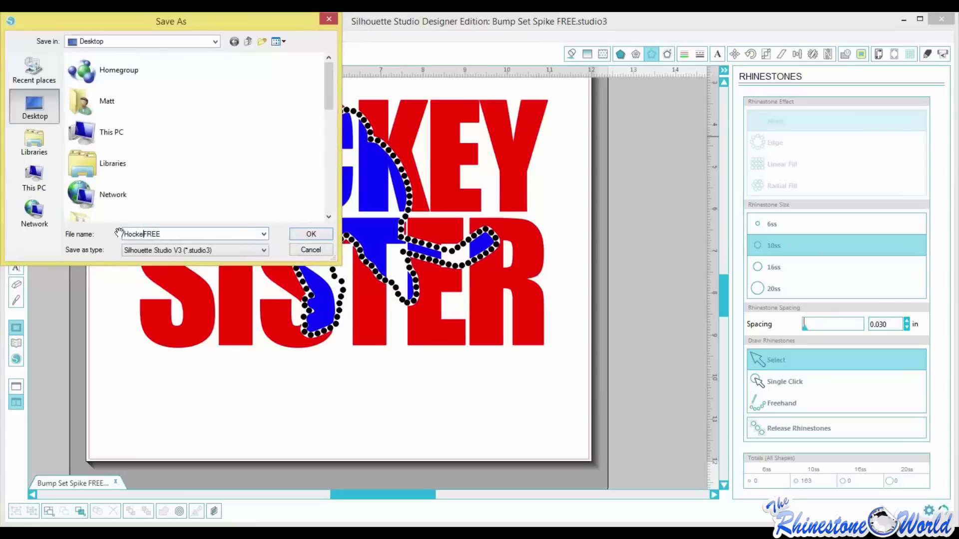
{"action": "type", "text": "r"}
{"action": "left_click", "coordinate": [310, 233]}
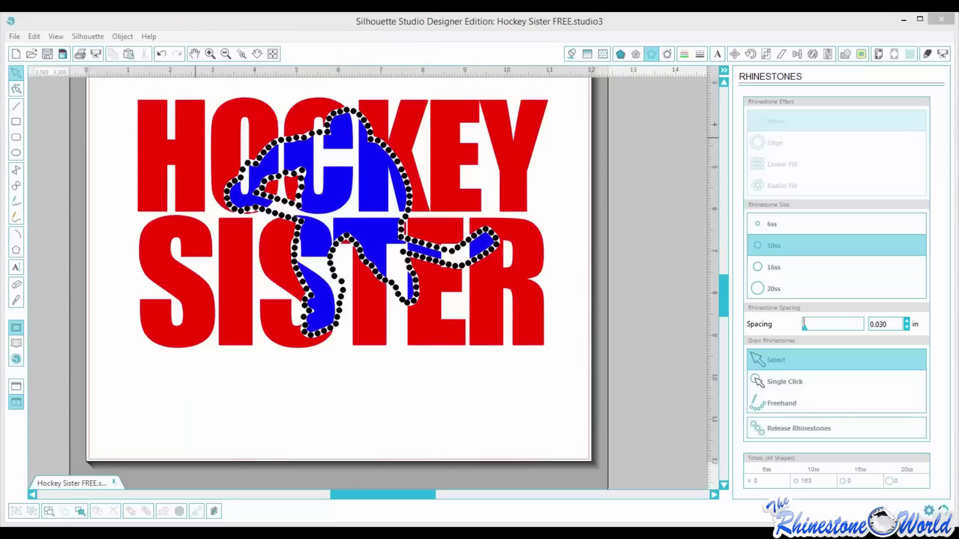
{"action": "right_click", "coordinate": [339, 378]}
{"action": "left_click", "coordinate": [370, 403]}
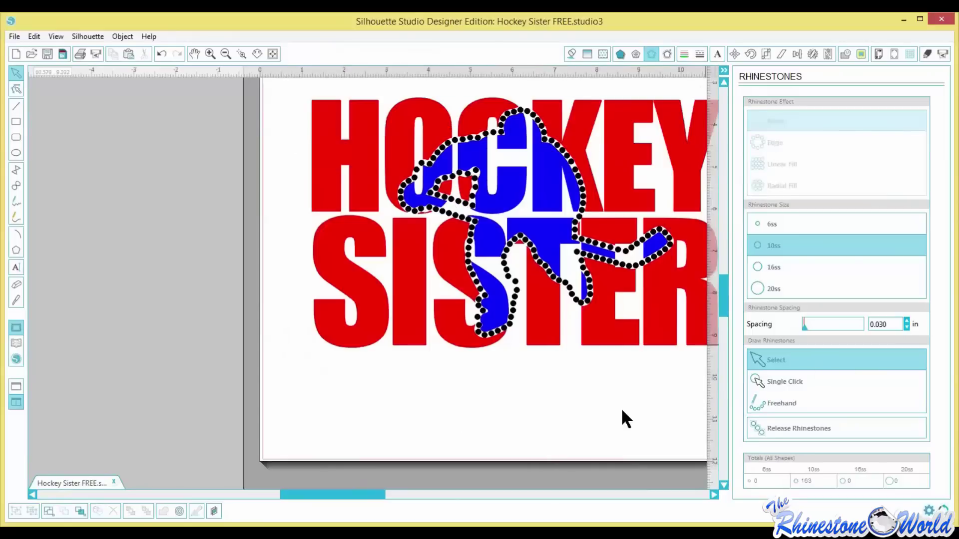
{"action": "left_click_drag", "start_coordinate": [370, 495], "coordinate": [398, 496]}
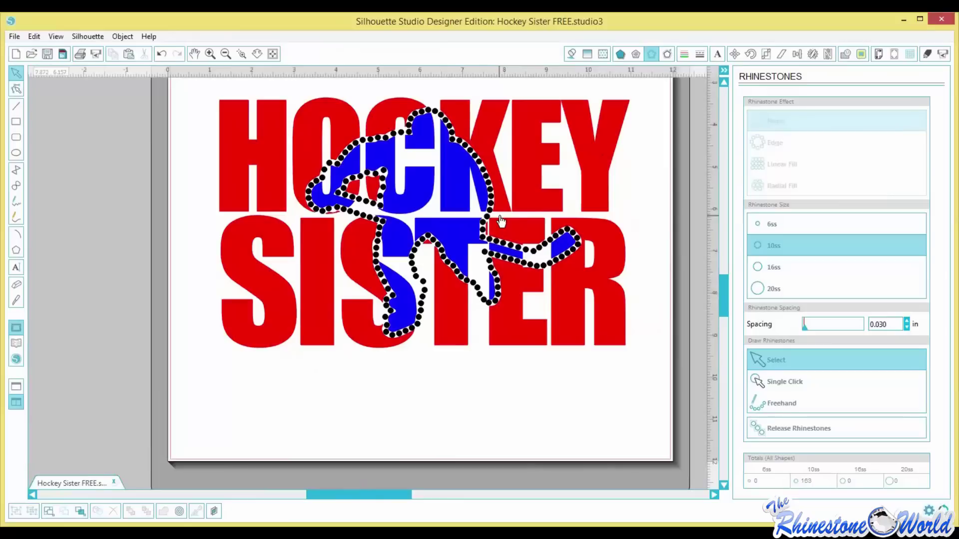
In the cut settings, isolate each fill color for cutting in turn: blue player, black rhinestones, and red lettering, leaving only red enabled.
{"action": "left_click", "coordinate": [462, 194]}
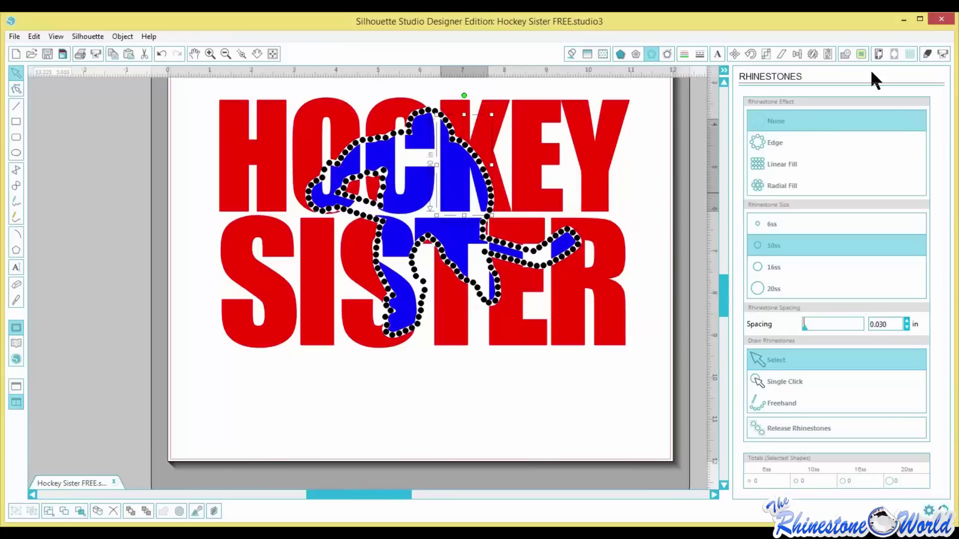
{"action": "left_click", "coordinate": [926, 53]}
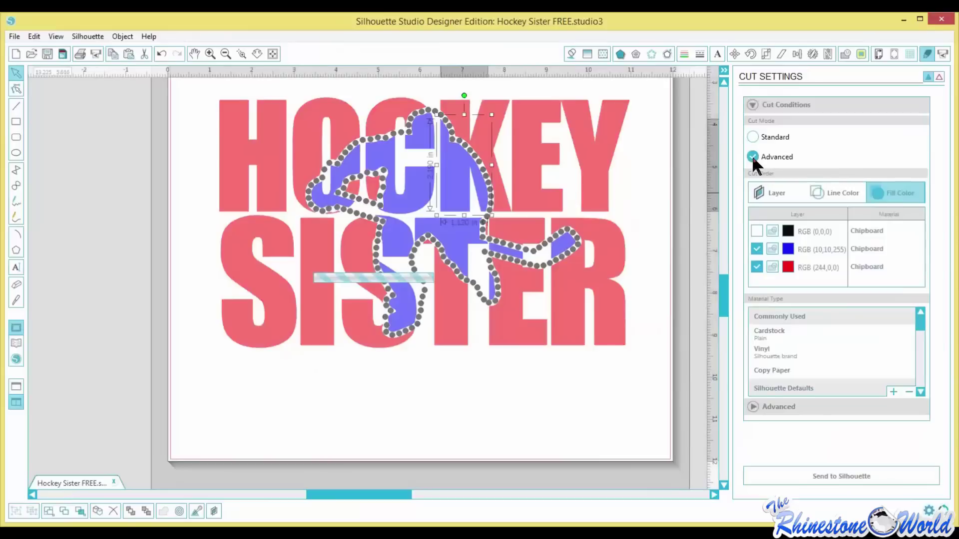
{"action": "left_click", "coordinate": [757, 267]}
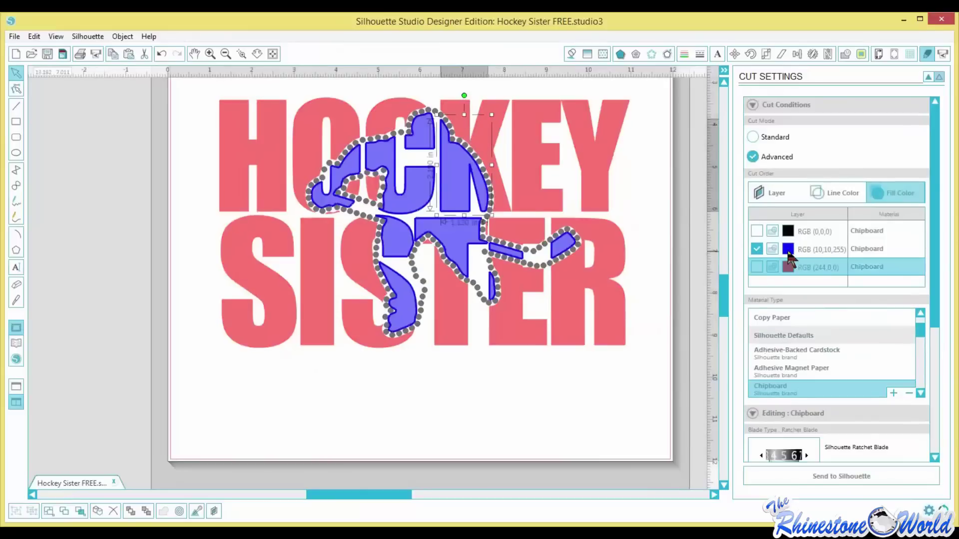
{"action": "left_click", "coordinate": [757, 232]}
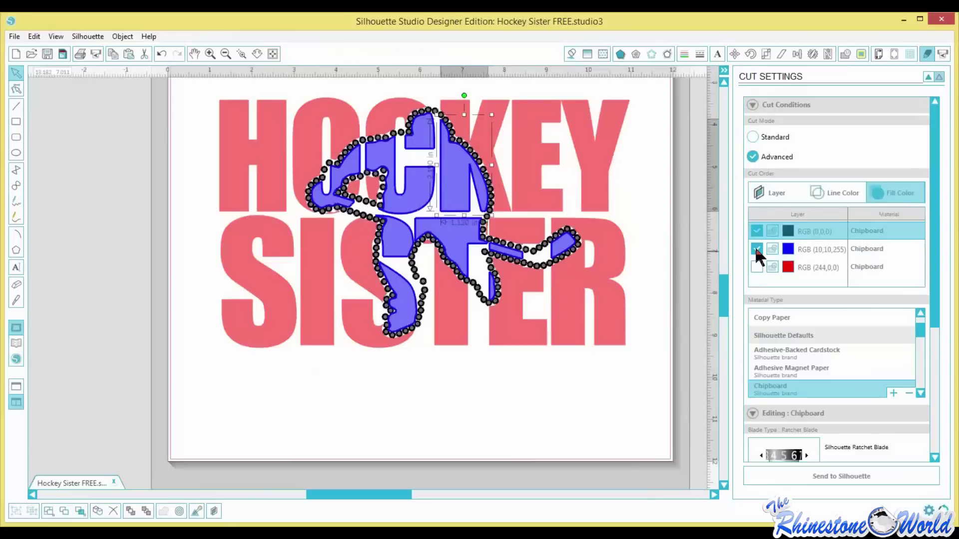
{"action": "left_click", "coordinate": [756, 248]}
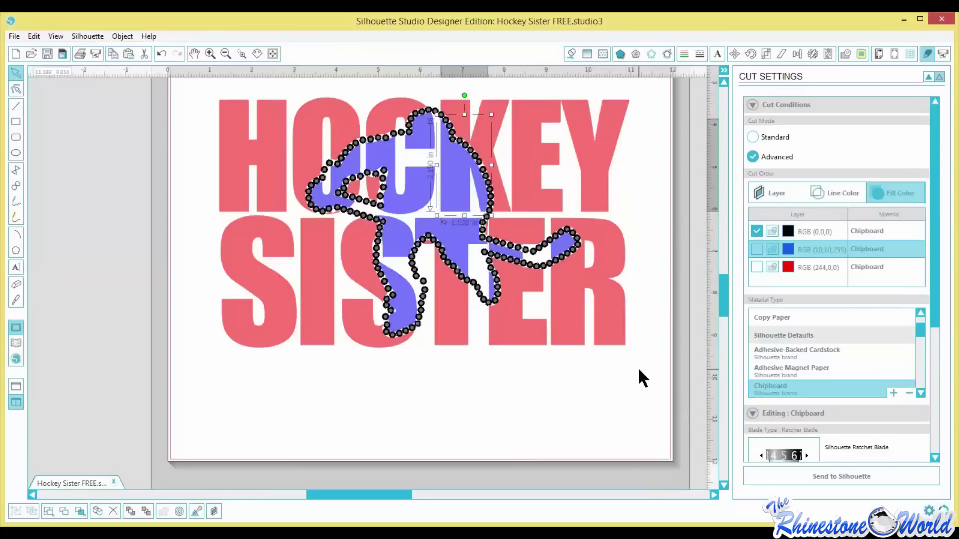
{"action": "left_click", "coordinate": [756, 267]}
{"action": "left_click", "coordinate": [756, 231]}
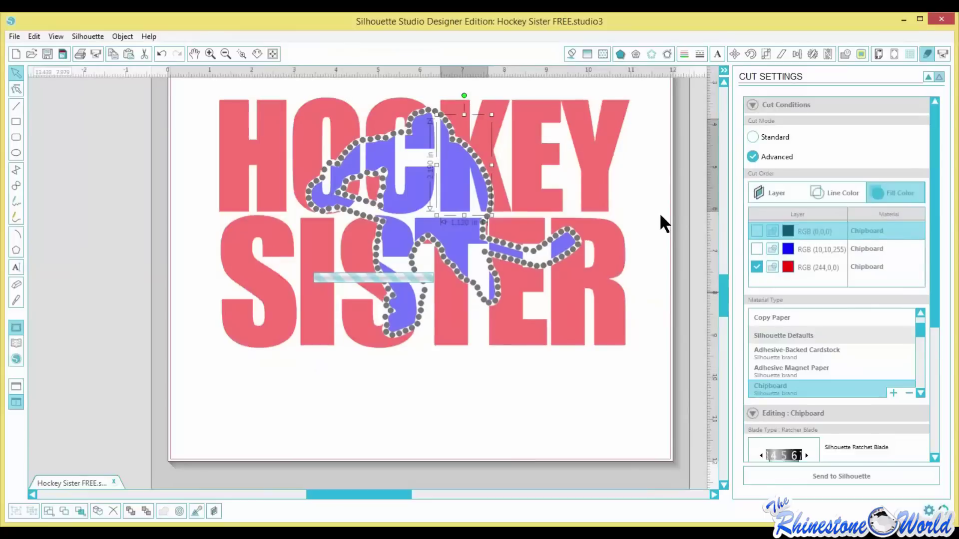